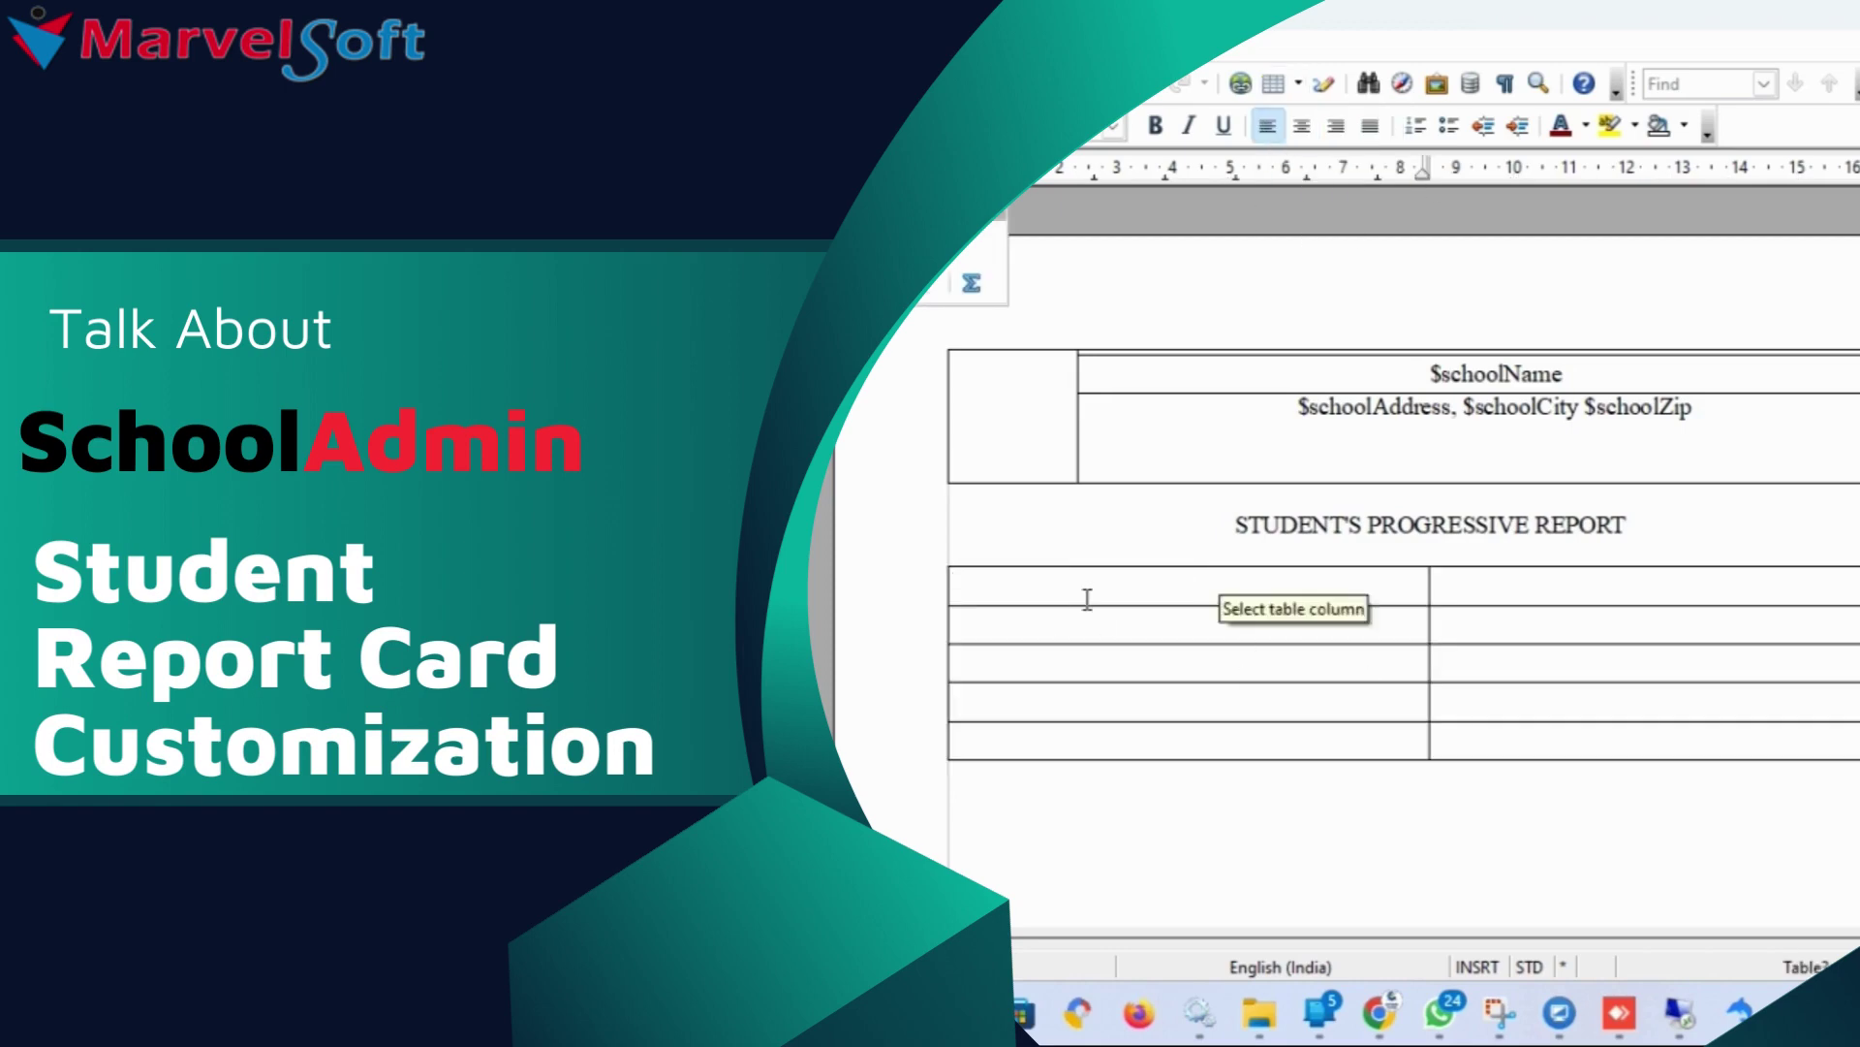
Type 'STUDENT NAME:' and start the '$st' placeholder in the table's first cell
{"action": "type", "text": "NAME:"}
{"action": "left_click_drag", "start_coordinate": [1087, 598], "coordinate": [1643, 755]}
{"action": "left_click", "coordinate": [1159, 585]}
{"action": "type", "text": "$st"}
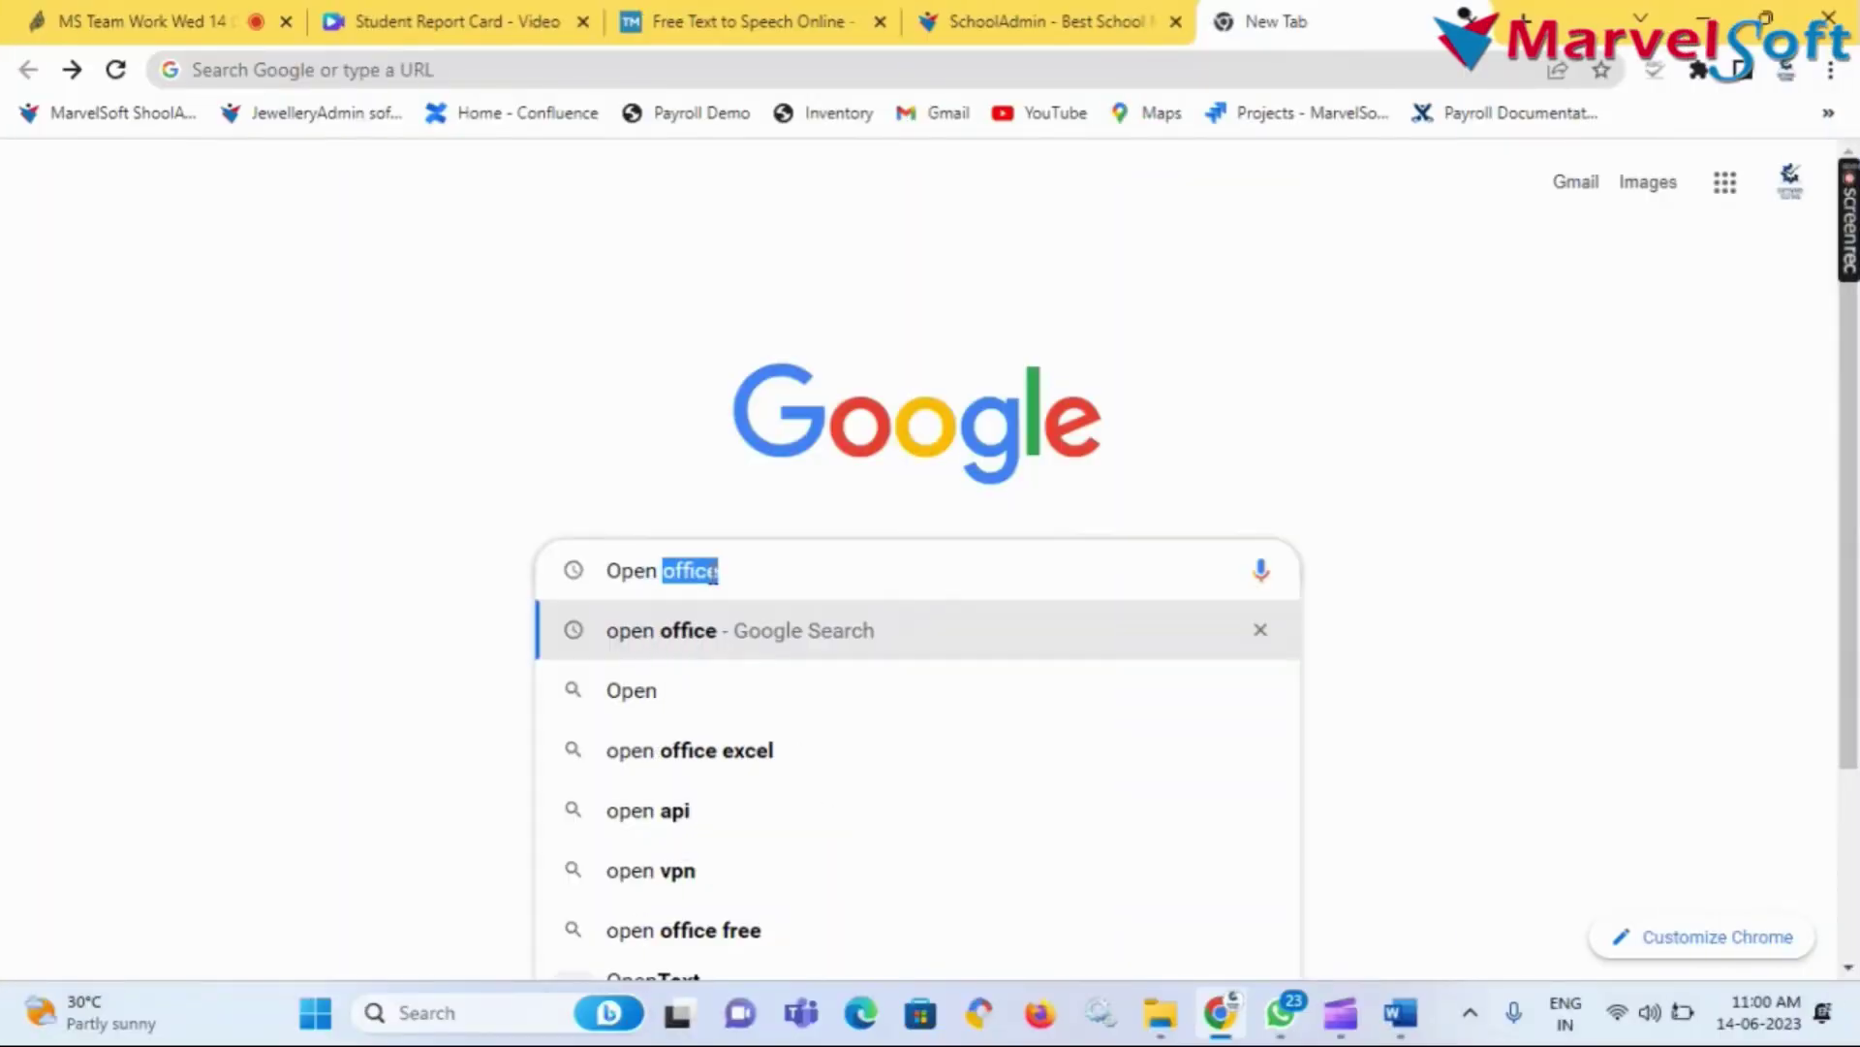
Search Google for 'Open Office' and reach the Apache OpenOffice download page
{"action": "type", "text": "Office"}
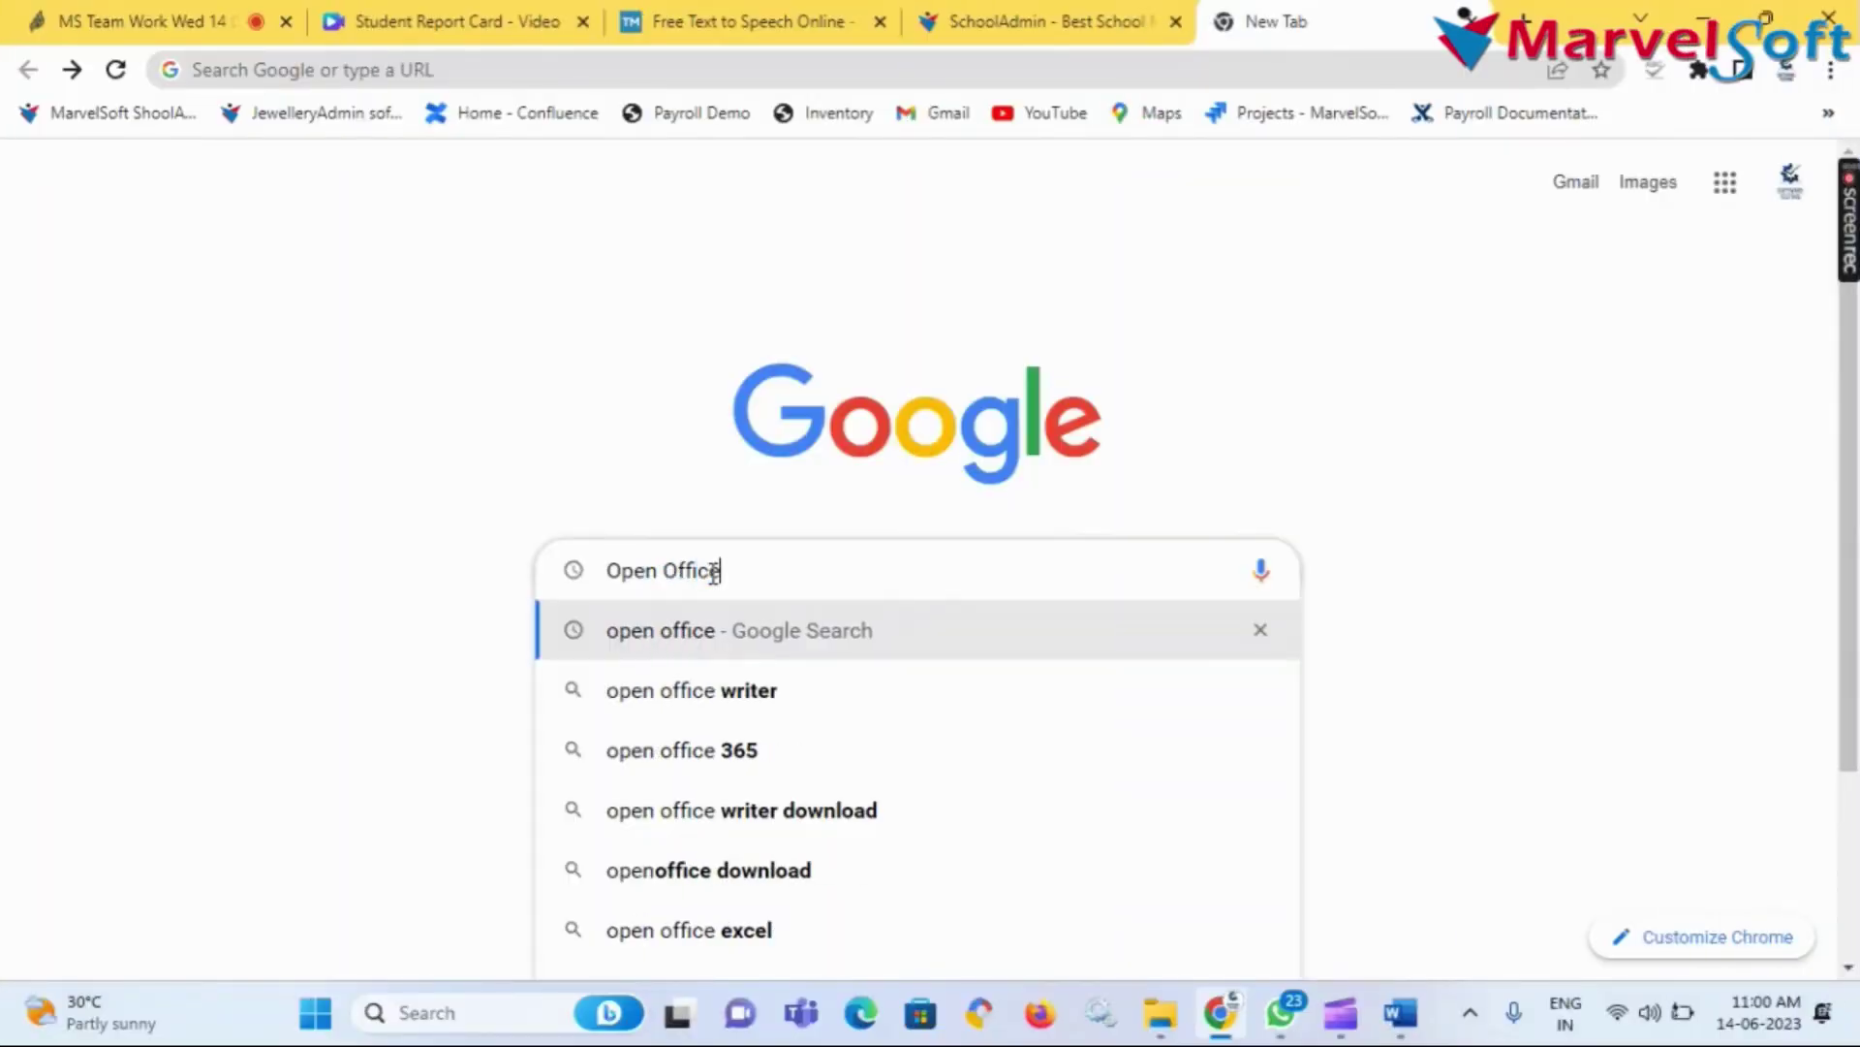
{"action": "key", "text": "Return"}
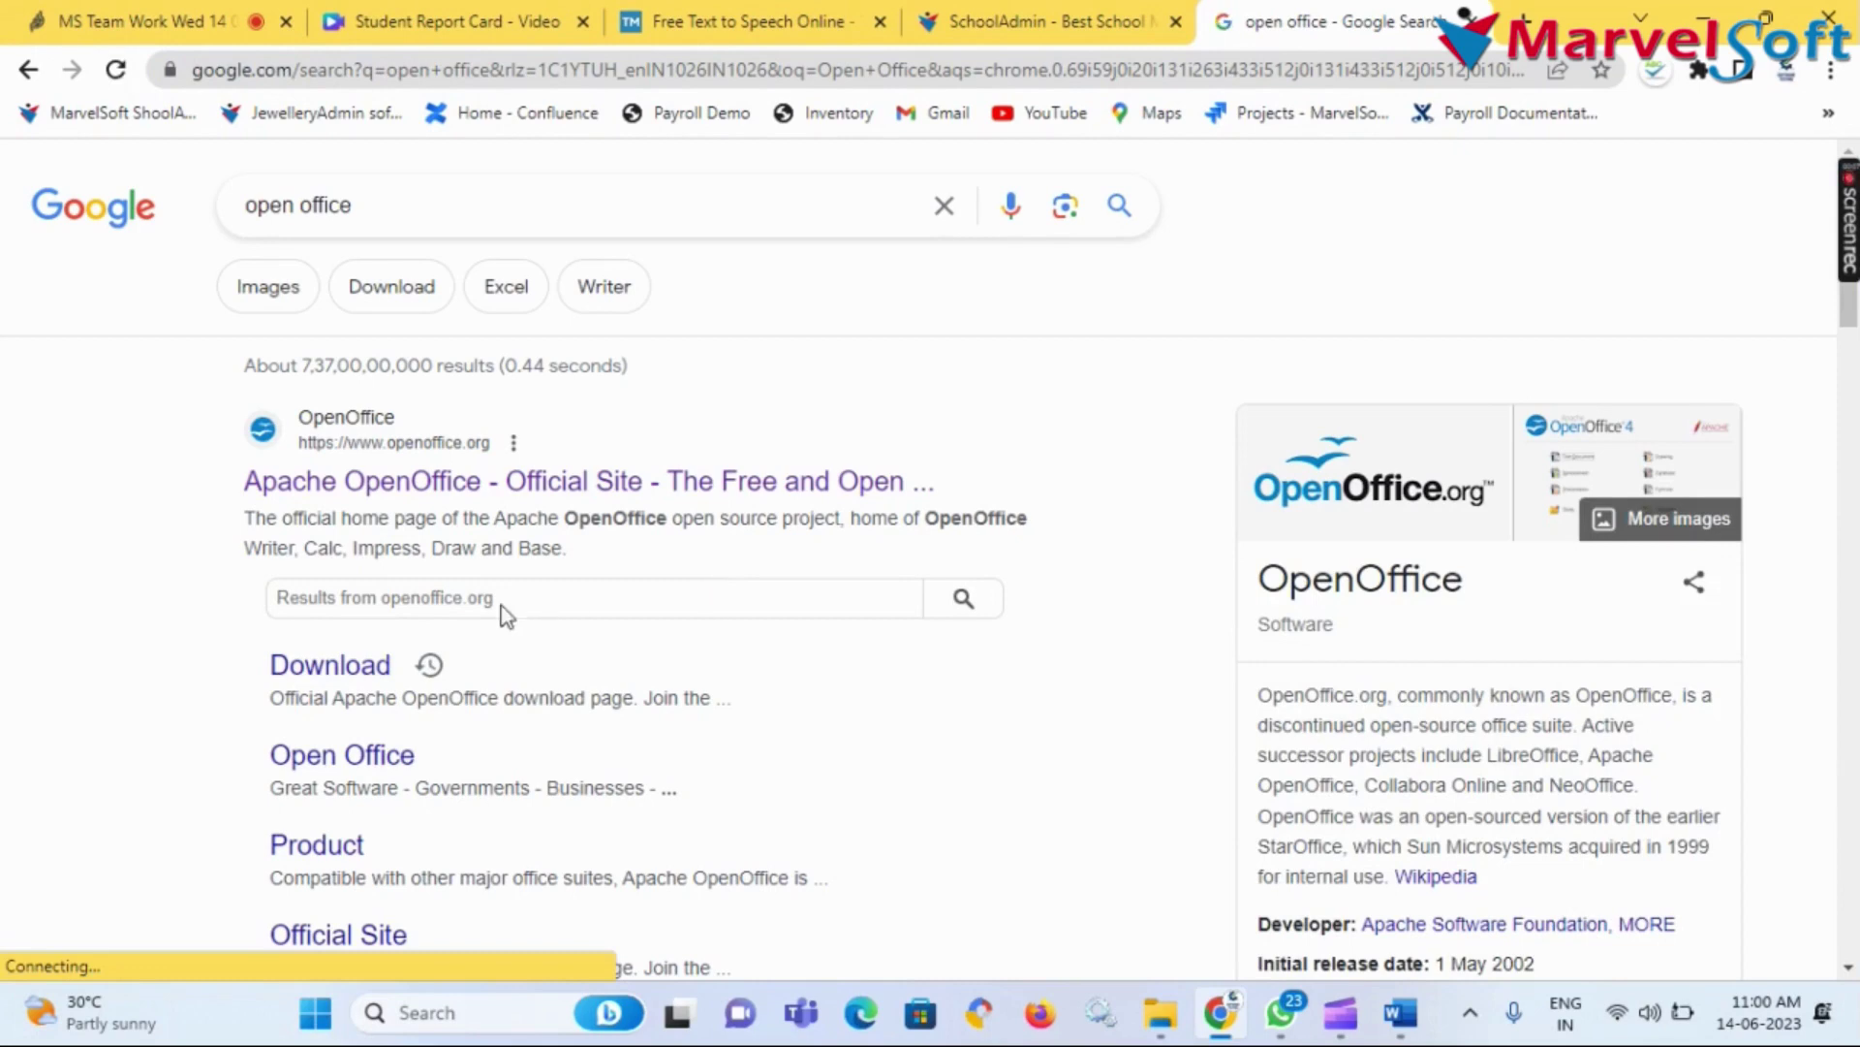
{"action": "left_click", "coordinate": [397, 478]}
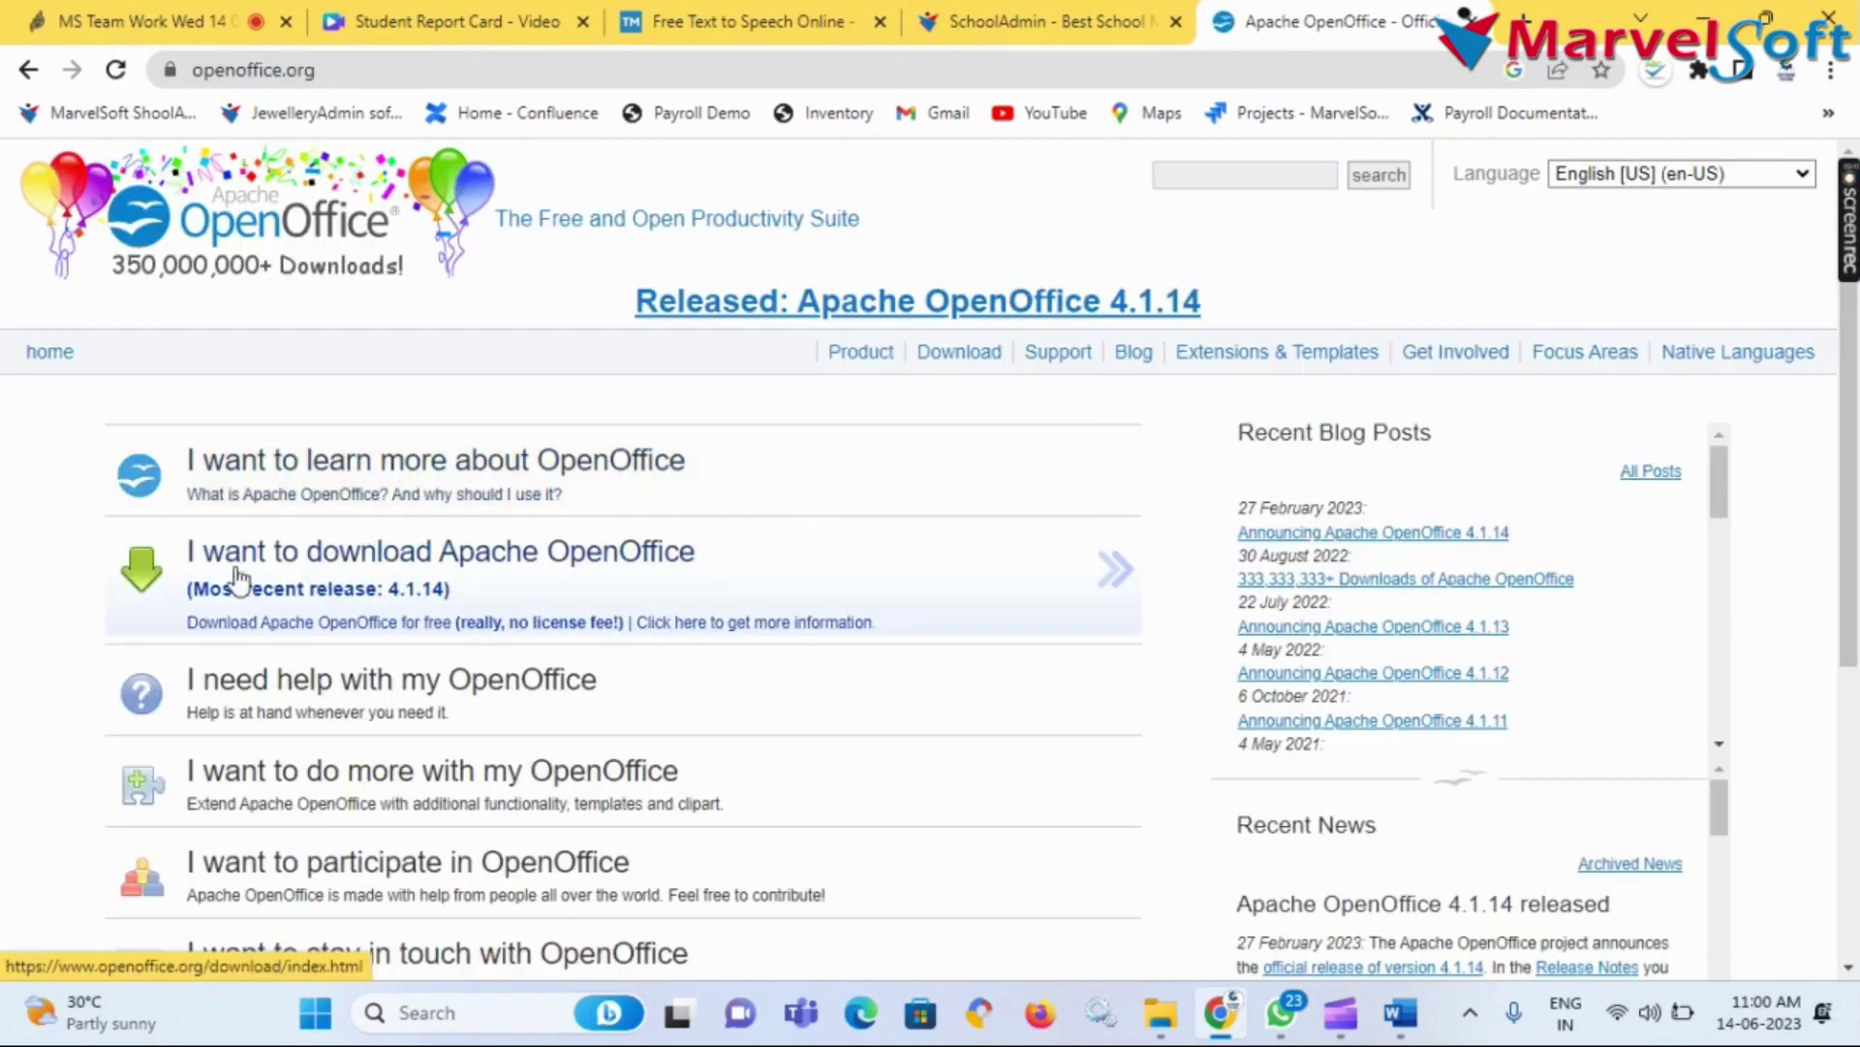
{"action": "left_click", "coordinate": [359, 573]}
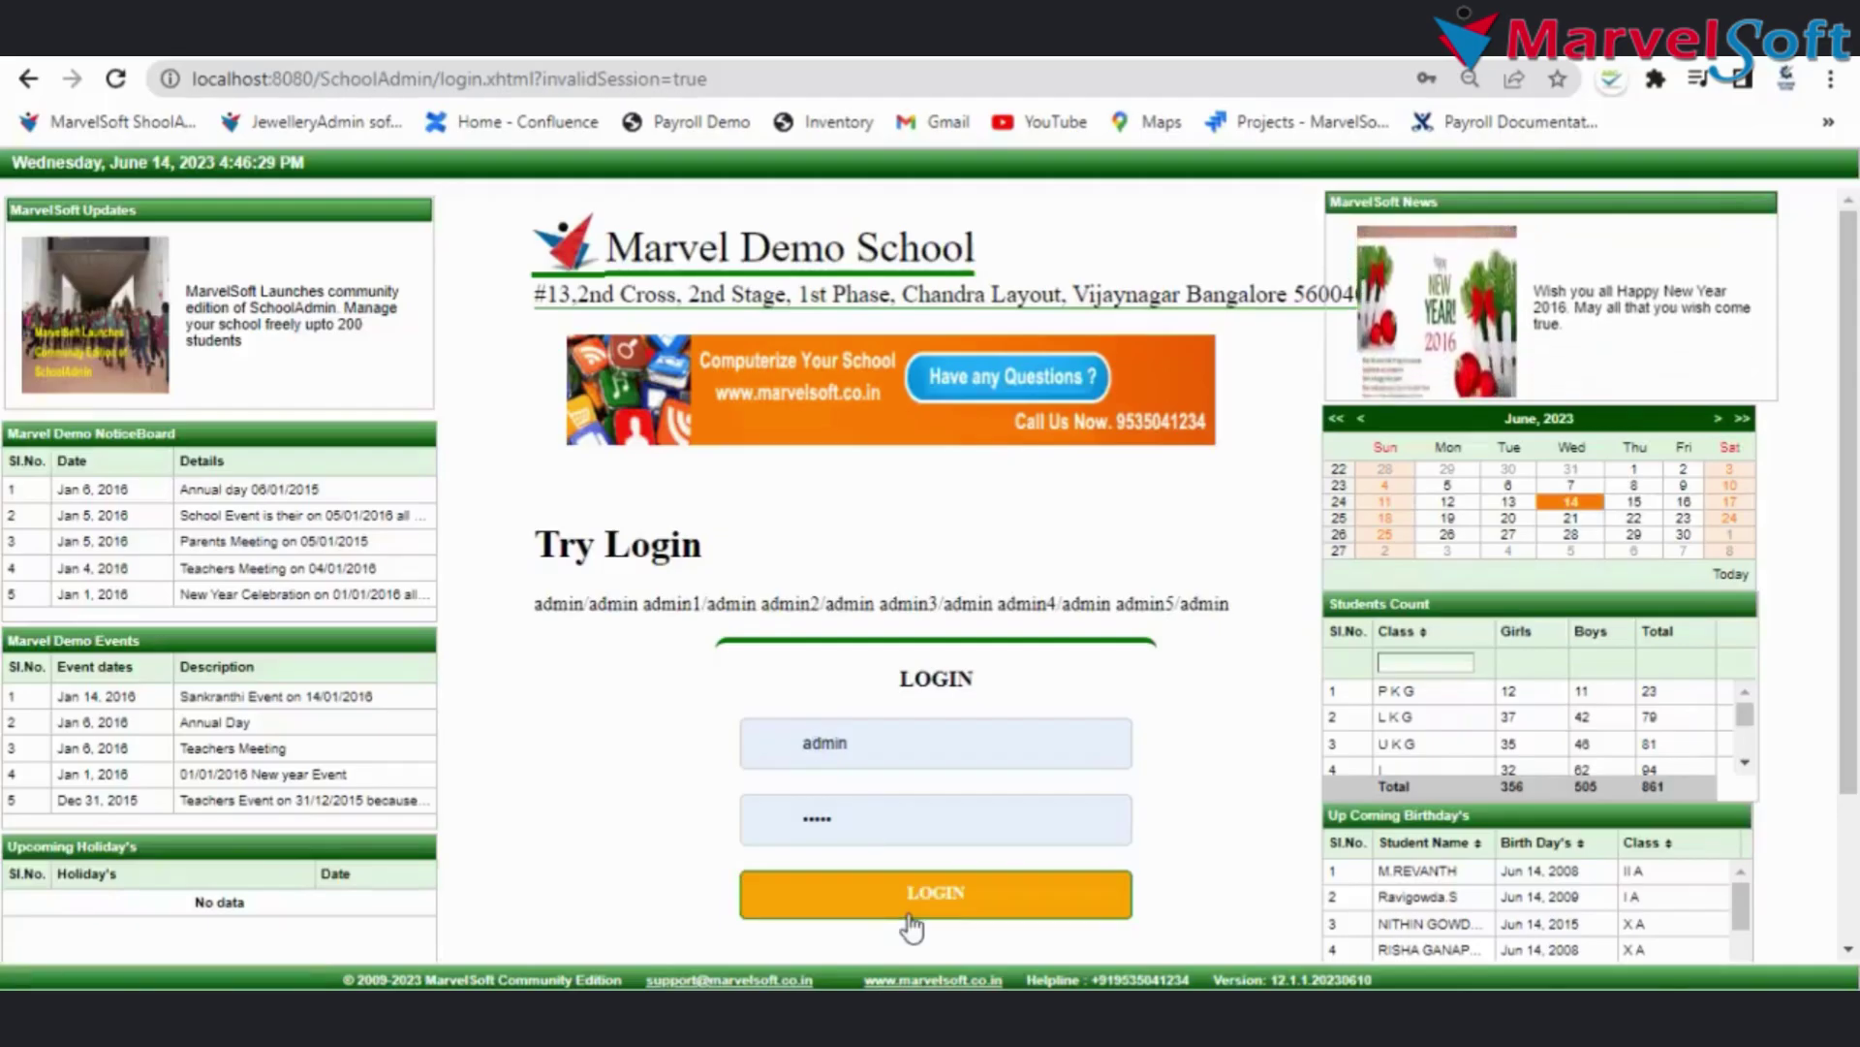
Log in to SchoolAdmin and open Grading System > Generate Student Report Card
{"action": "left_click", "coordinate": [911, 918]}
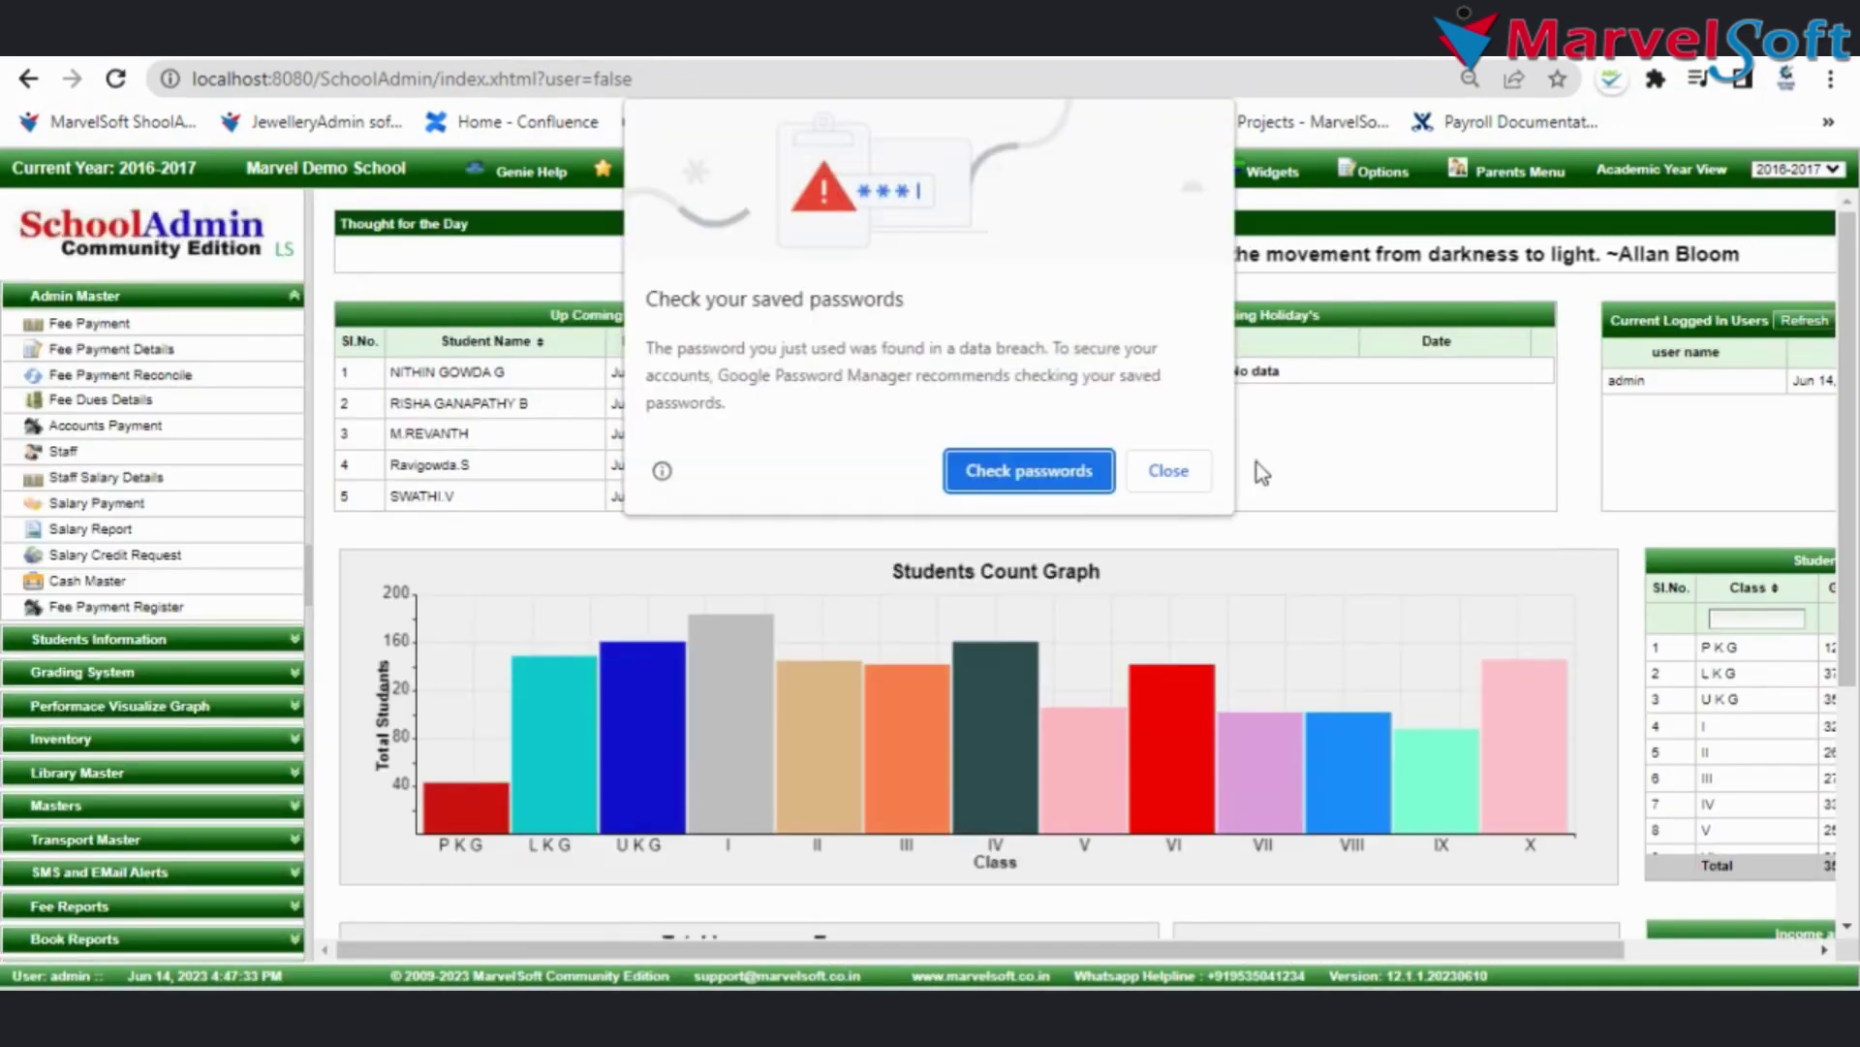
{"action": "left_click", "coordinate": [1169, 470]}
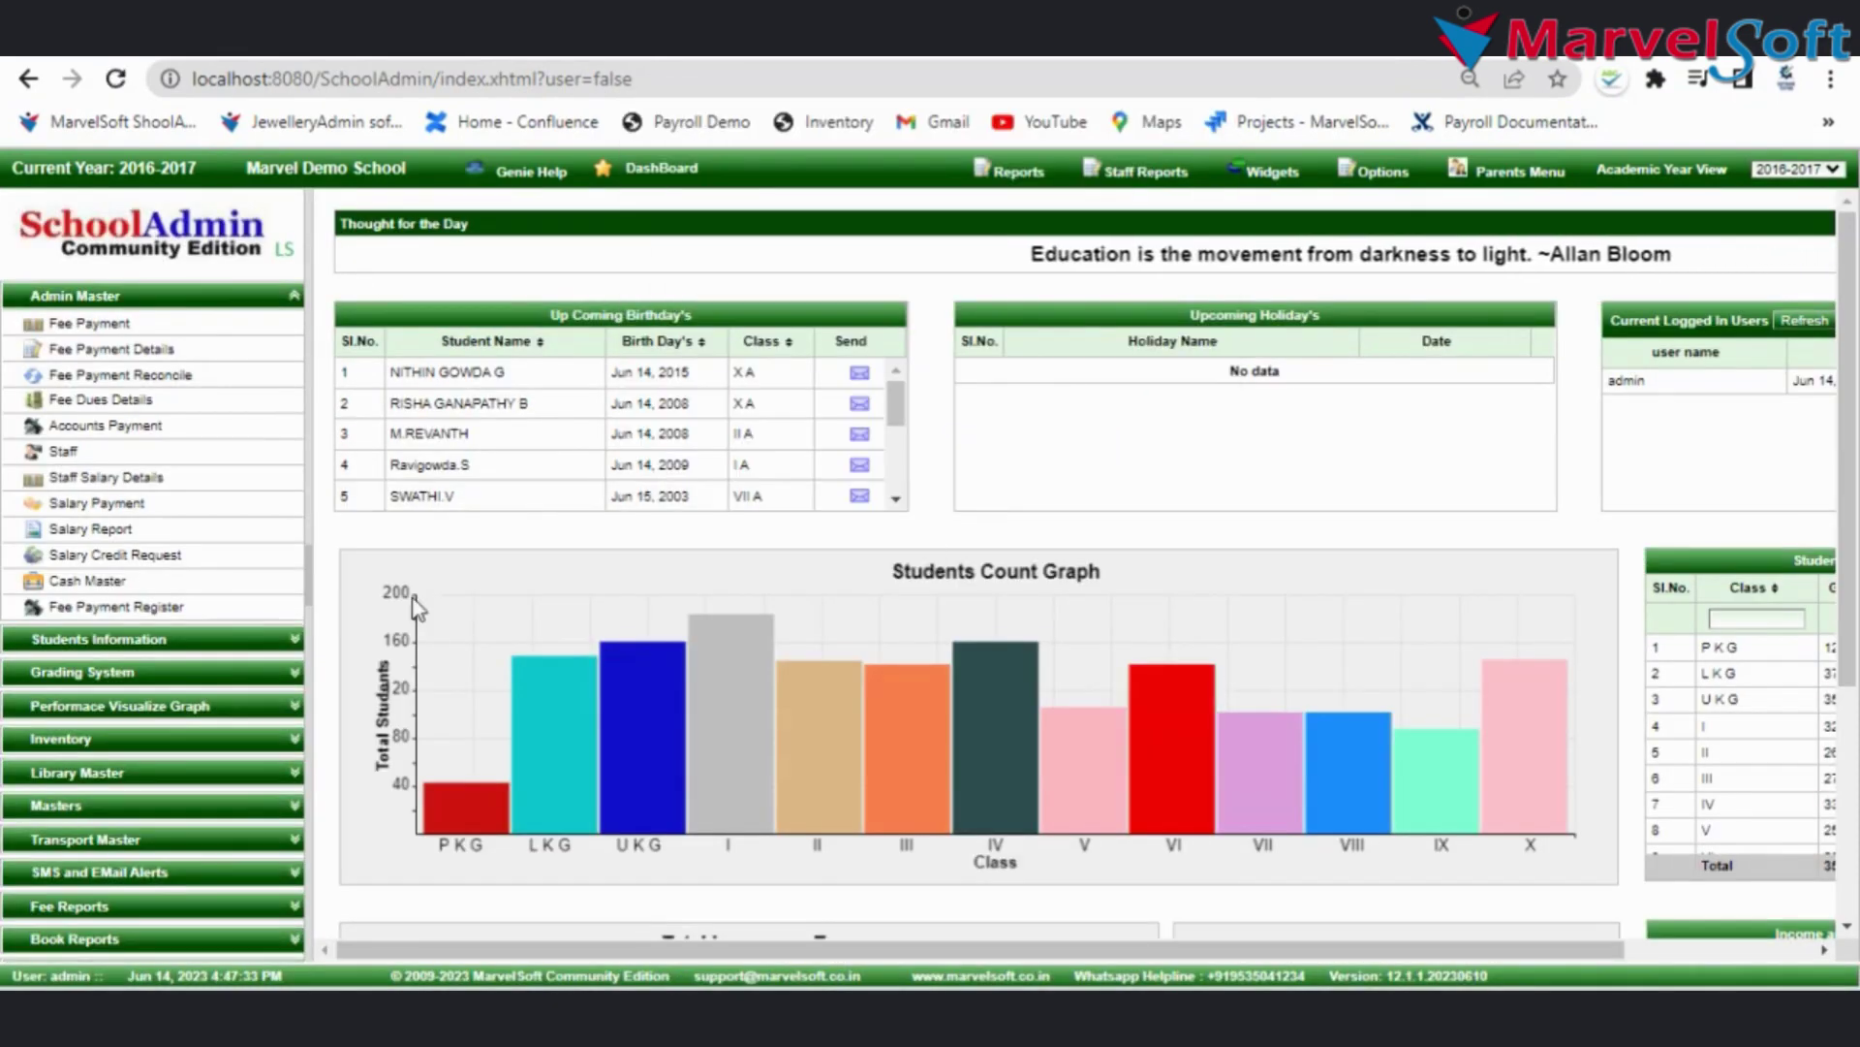
{"action": "left_click", "coordinate": [191, 675]}
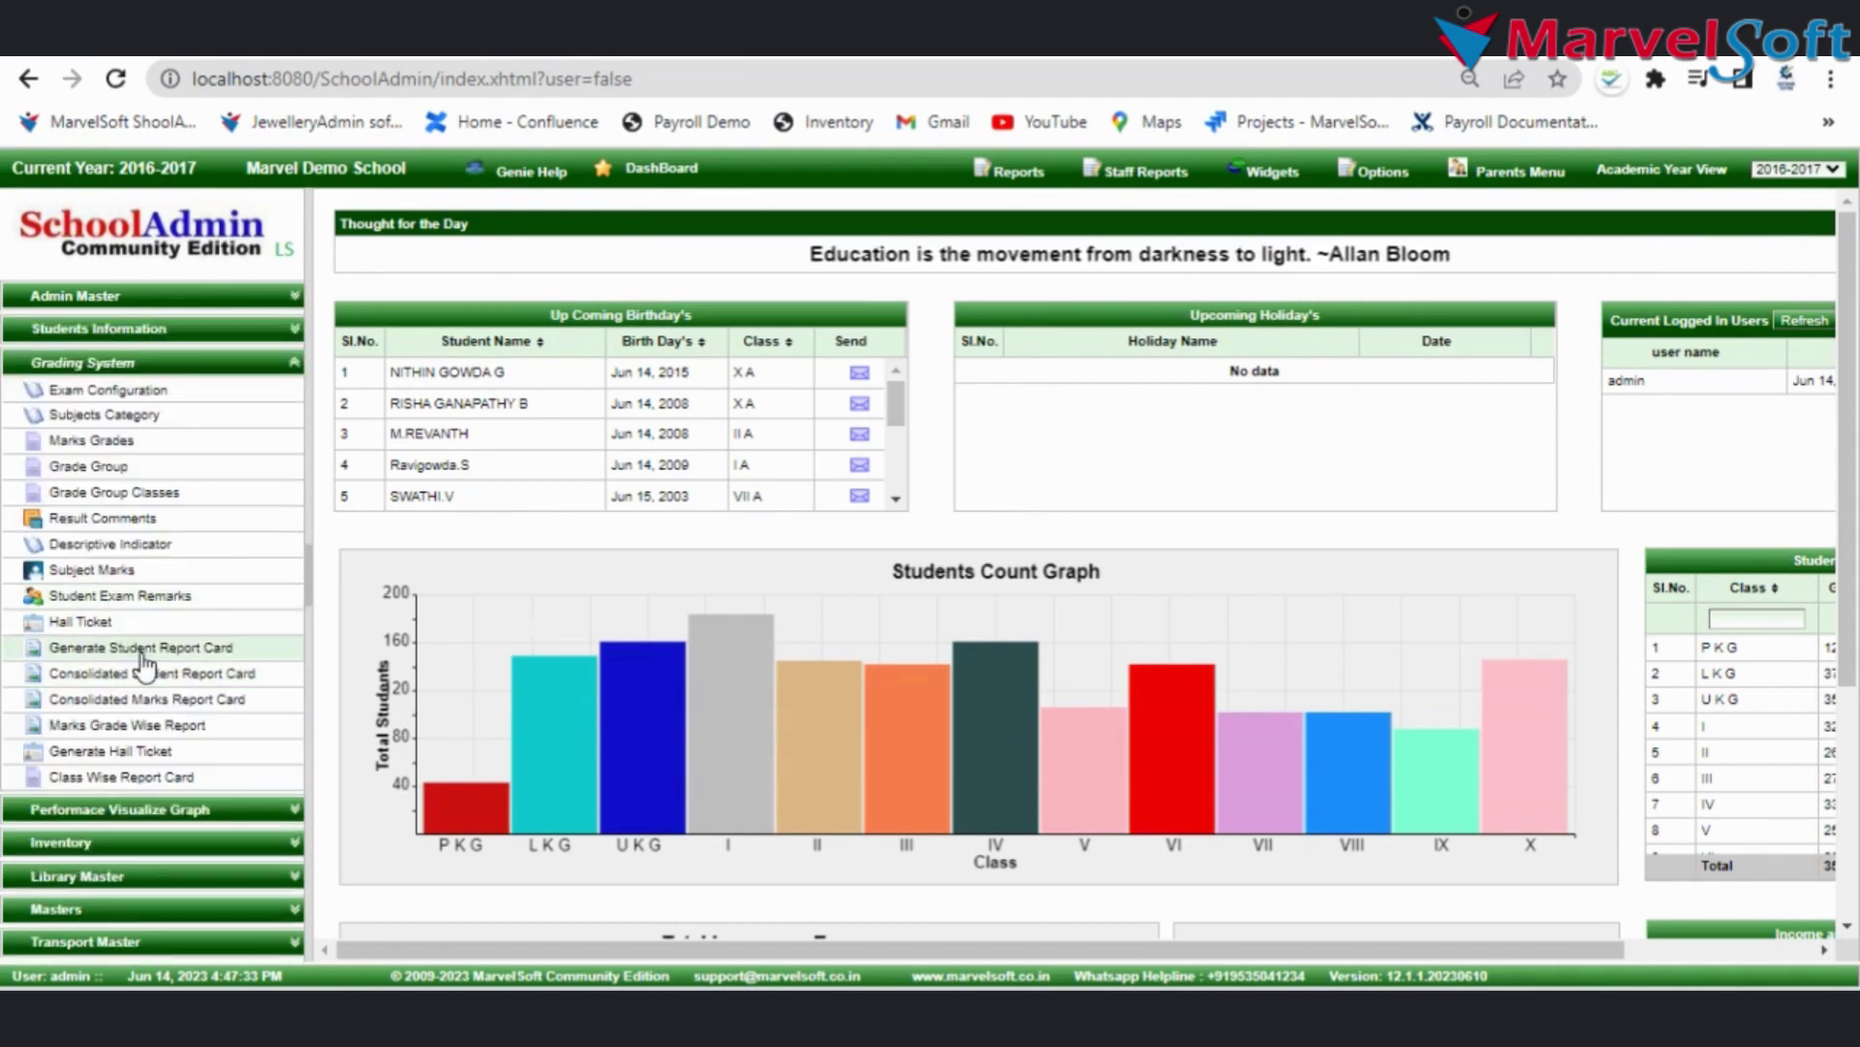
{"action": "left_click", "coordinate": [144, 655]}
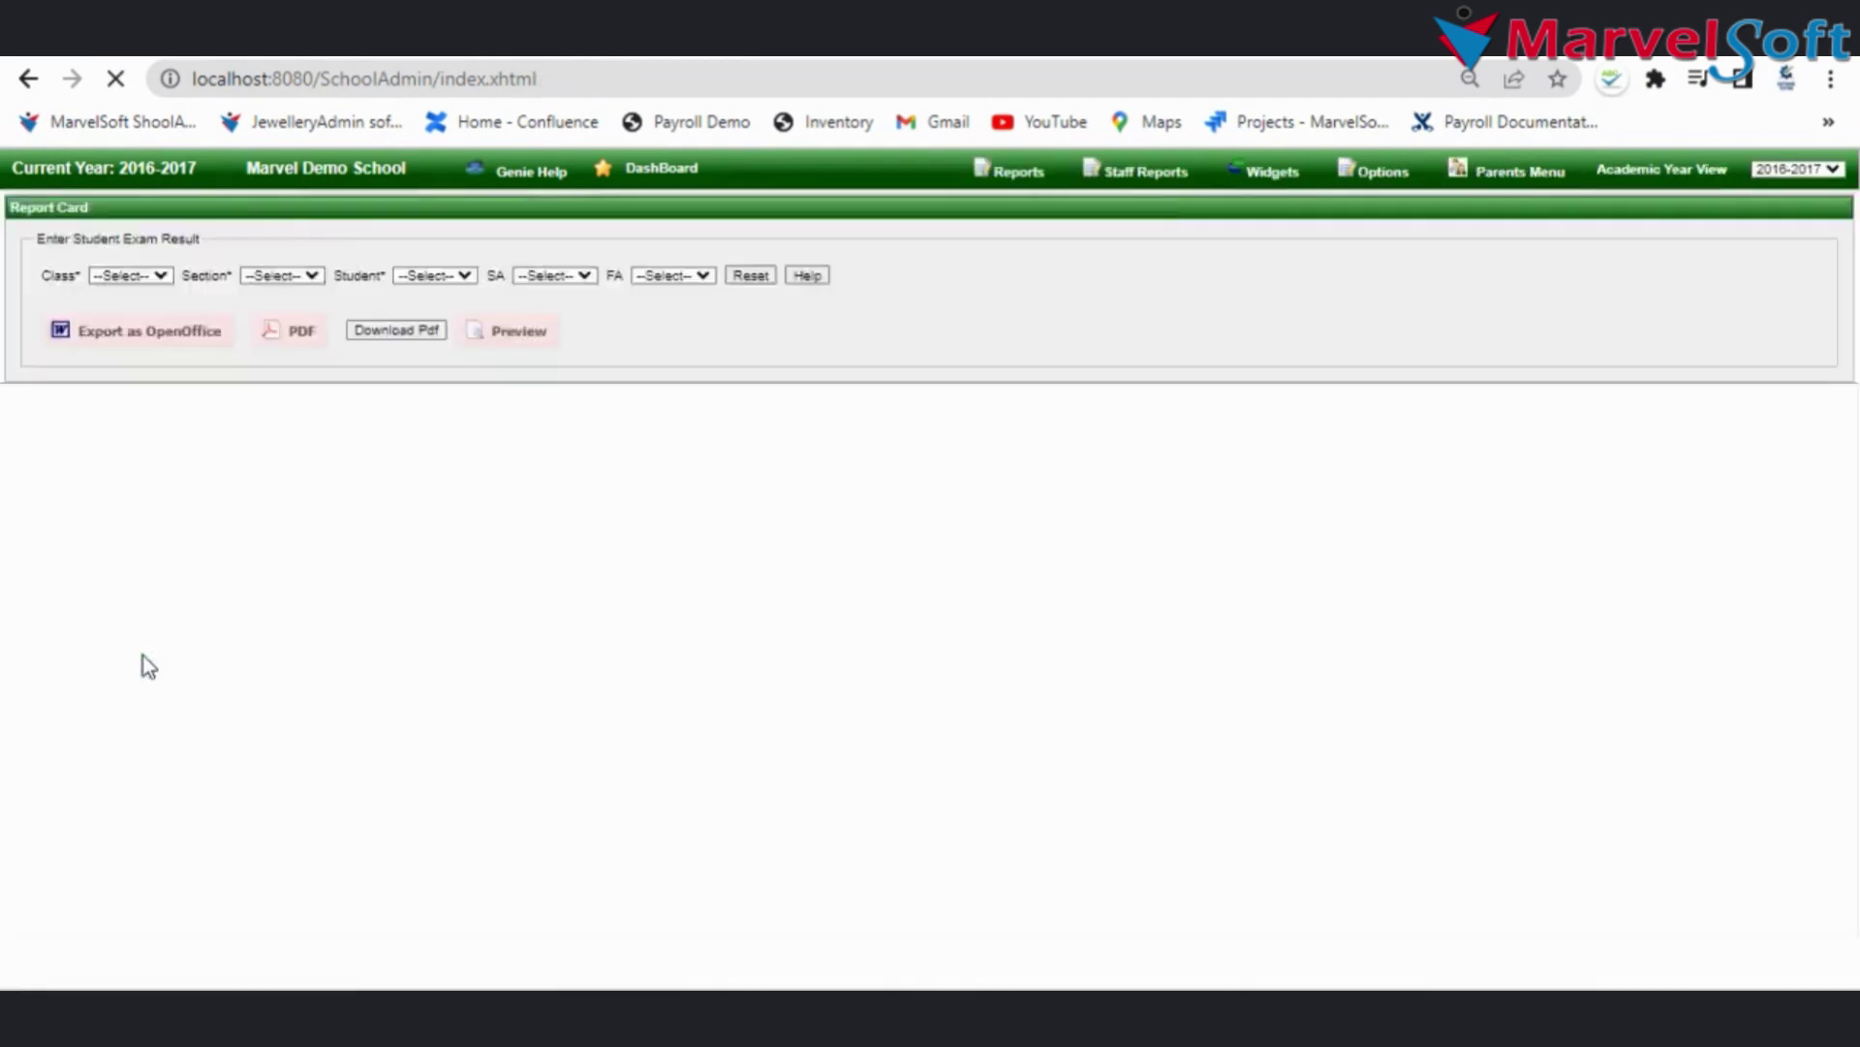
Choose Class P K G, Section A, a student and FA 1 on the report card form
{"action": "left_click", "coordinate": [446, 289]}
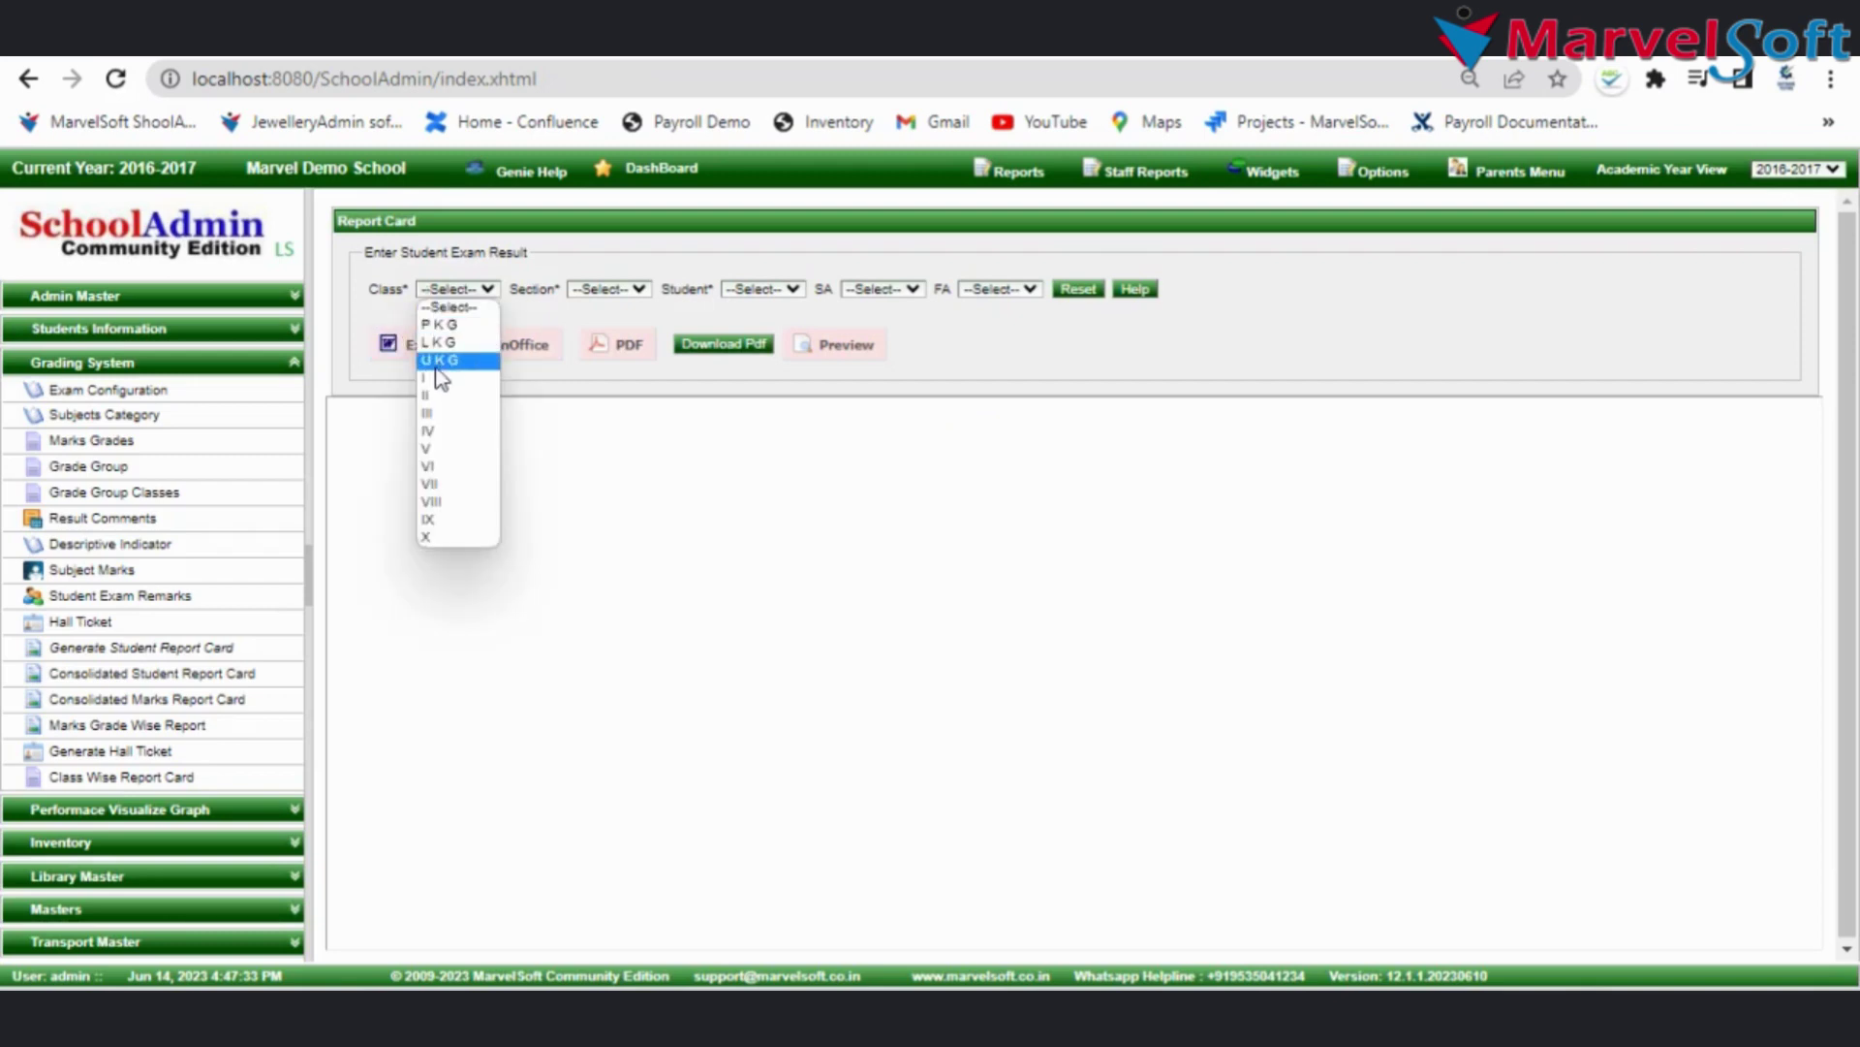
{"action": "left_click", "coordinate": [438, 324]}
{"action": "left_click", "coordinate": [606, 288]}
{"action": "left_click", "coordinate": [601, 327]}
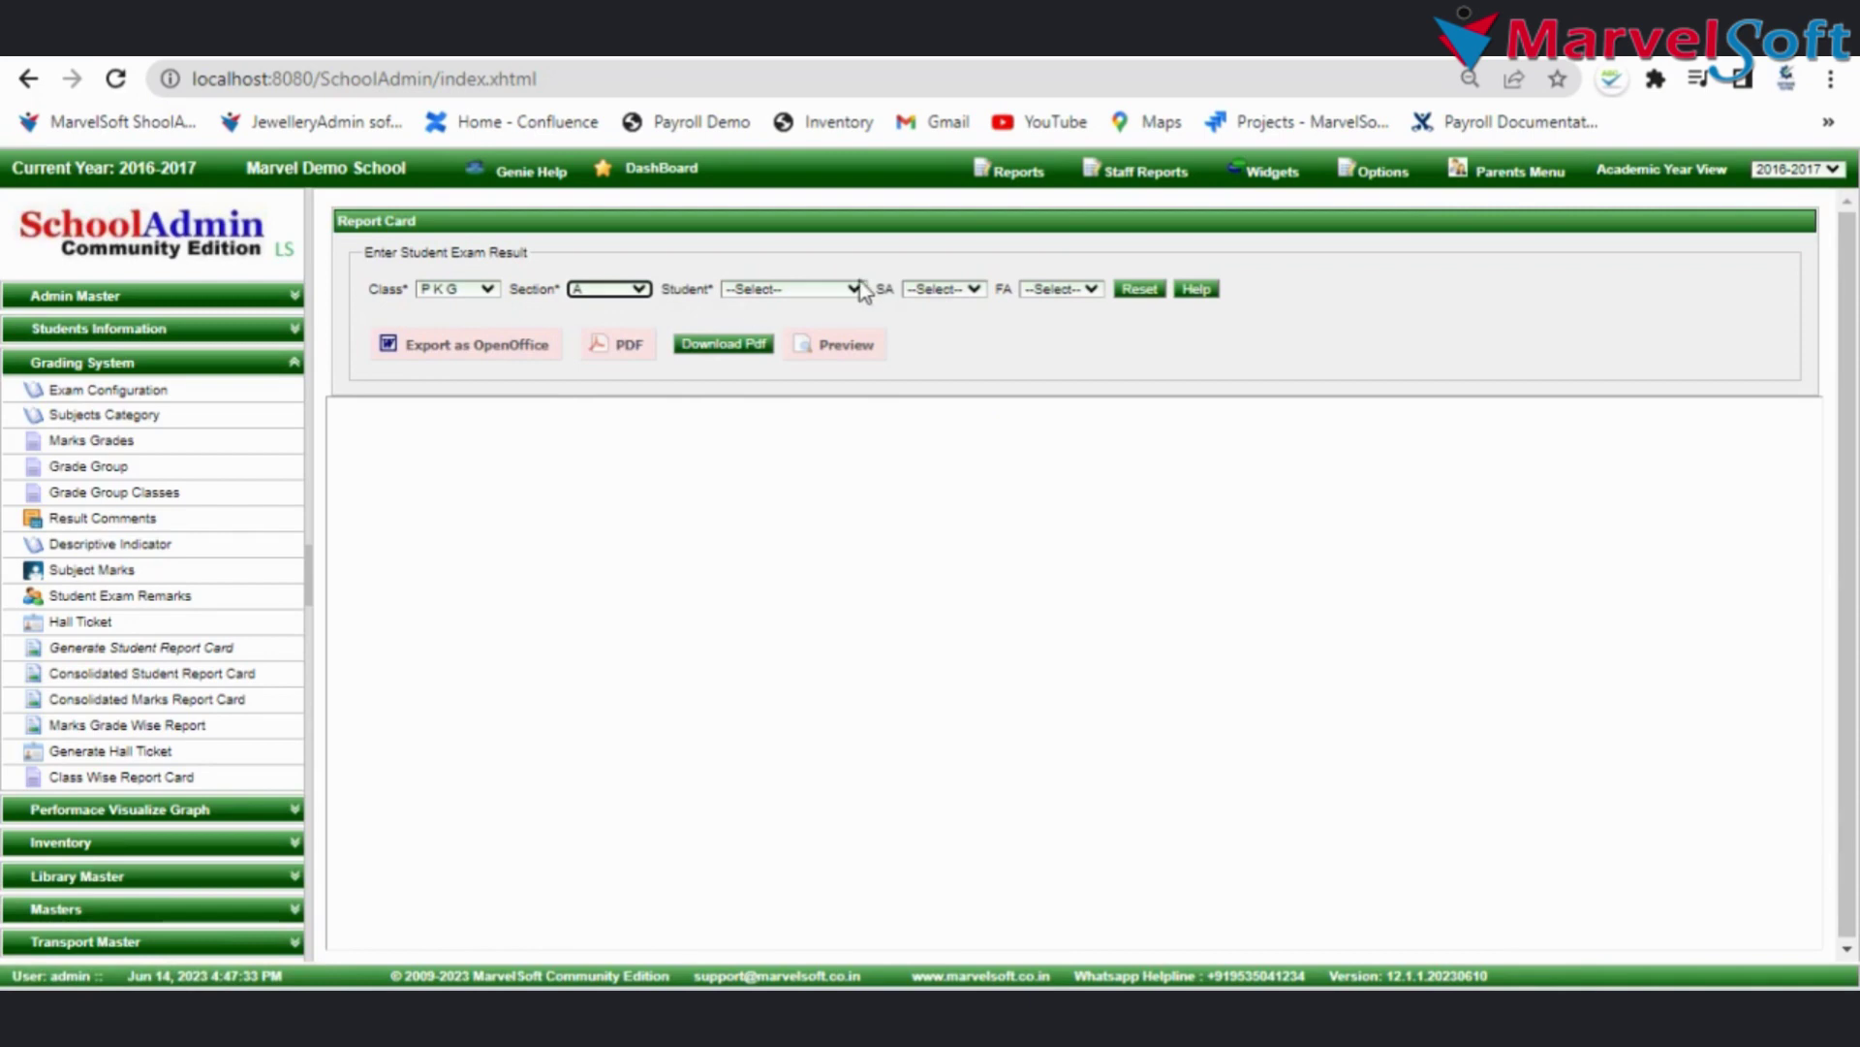
{"action": "left_click", "coordinate": [848, 296]}
{"action": "left_click", "coordinate": [765, 324]}
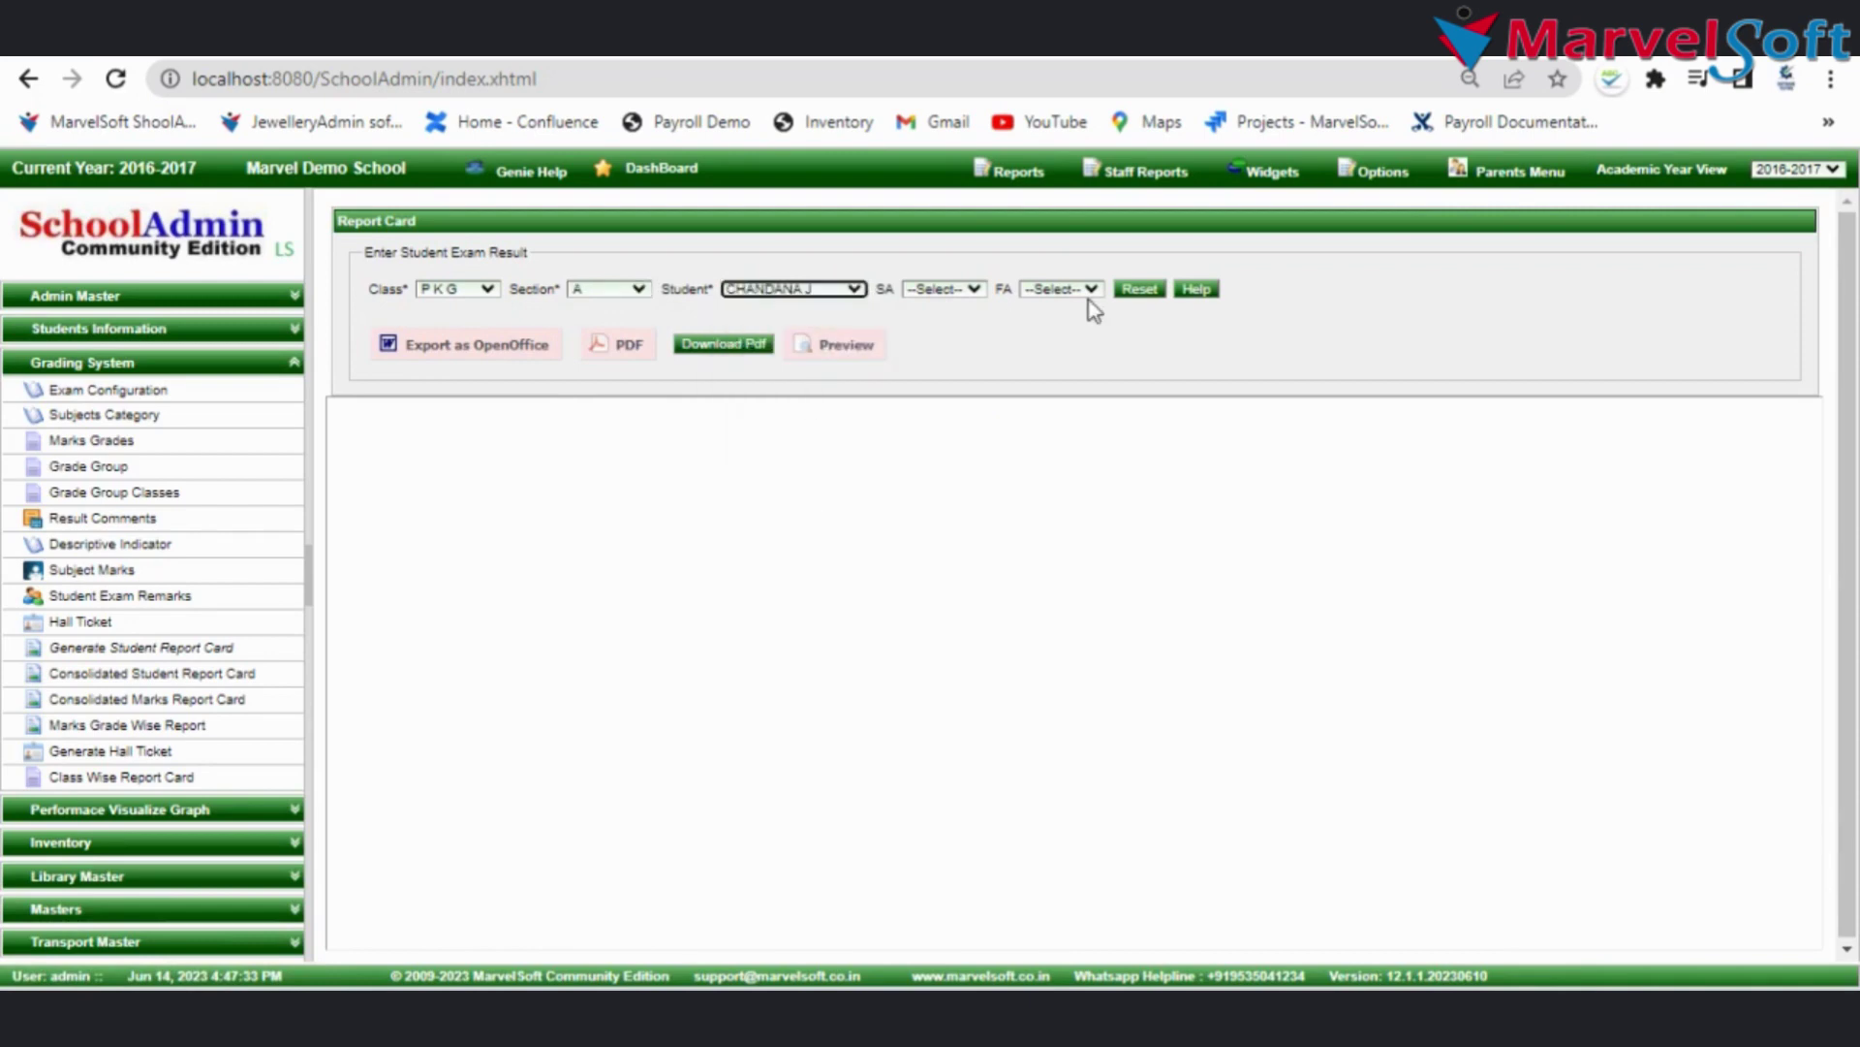
{"action": "left_click", "coordinate": [1033, 295]}
{"action": "left_click", "coordinate": [1042, 322]}
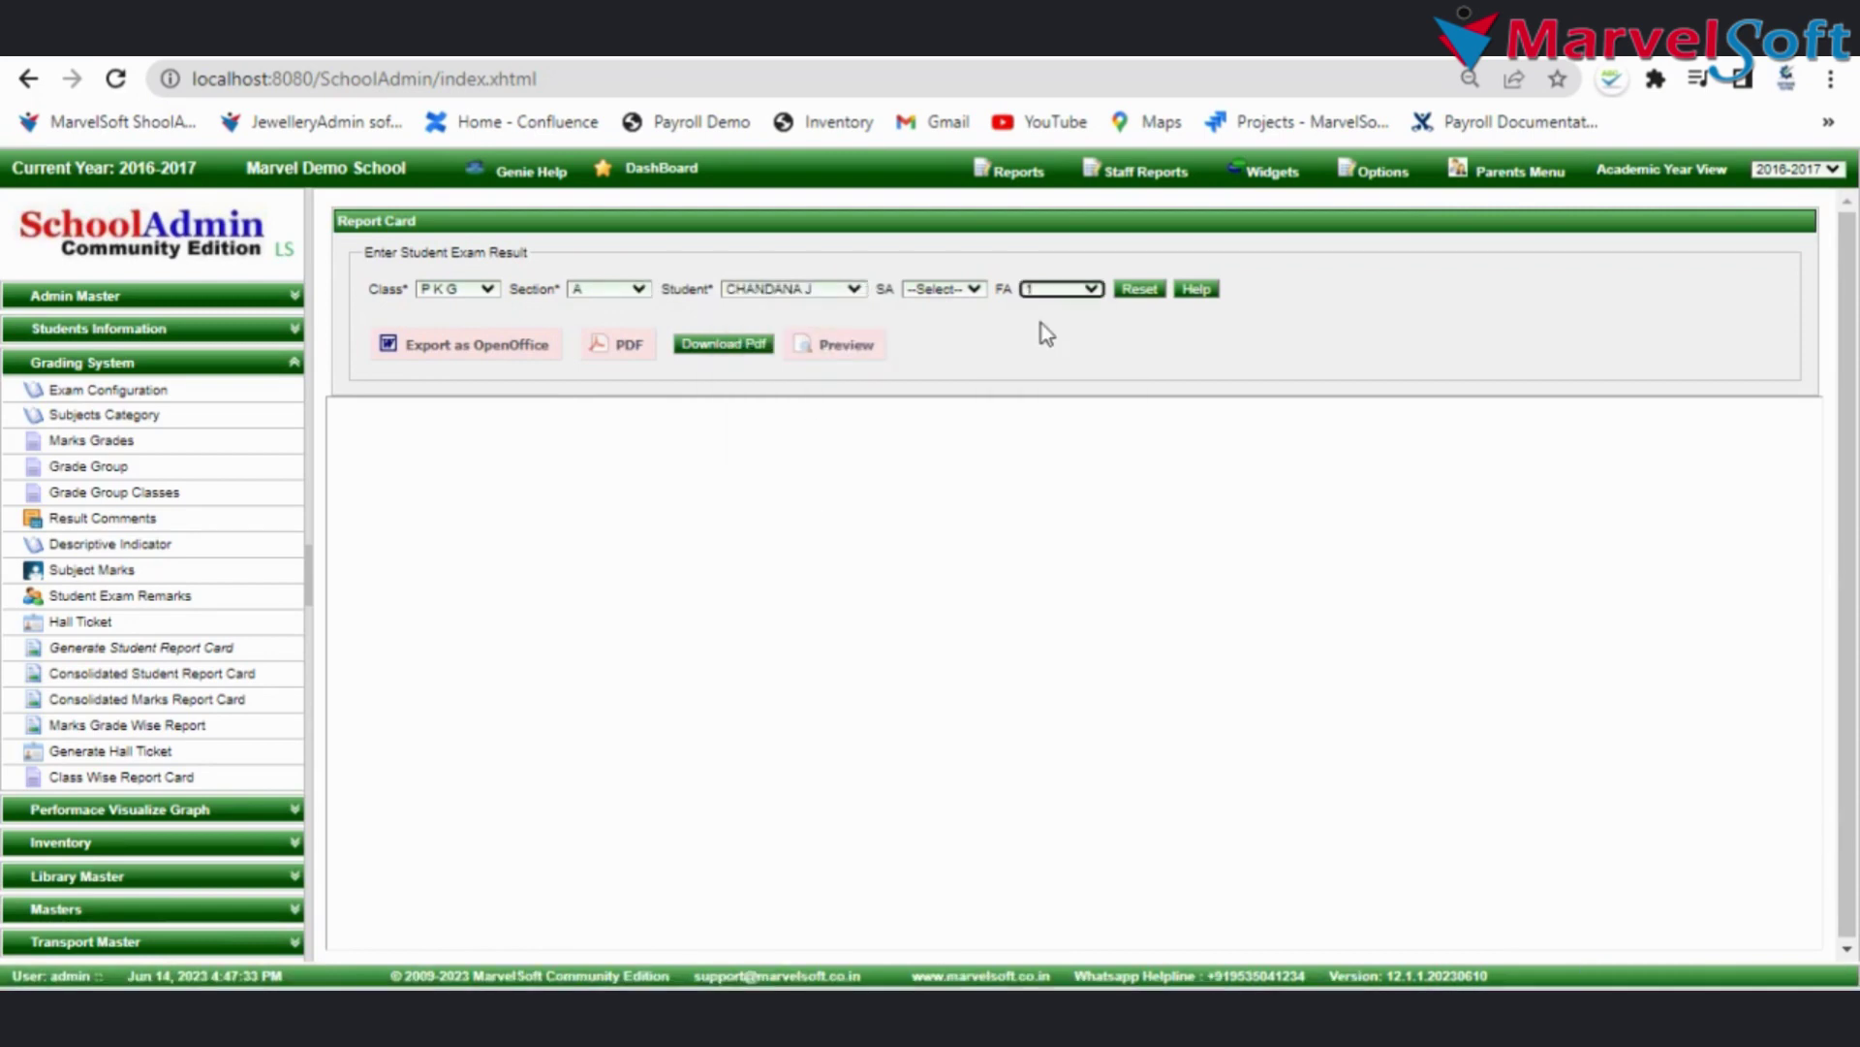
Preview the chosen student's report card and scroll through it
{"action": "left_click", "coordinate": [840, 354]}
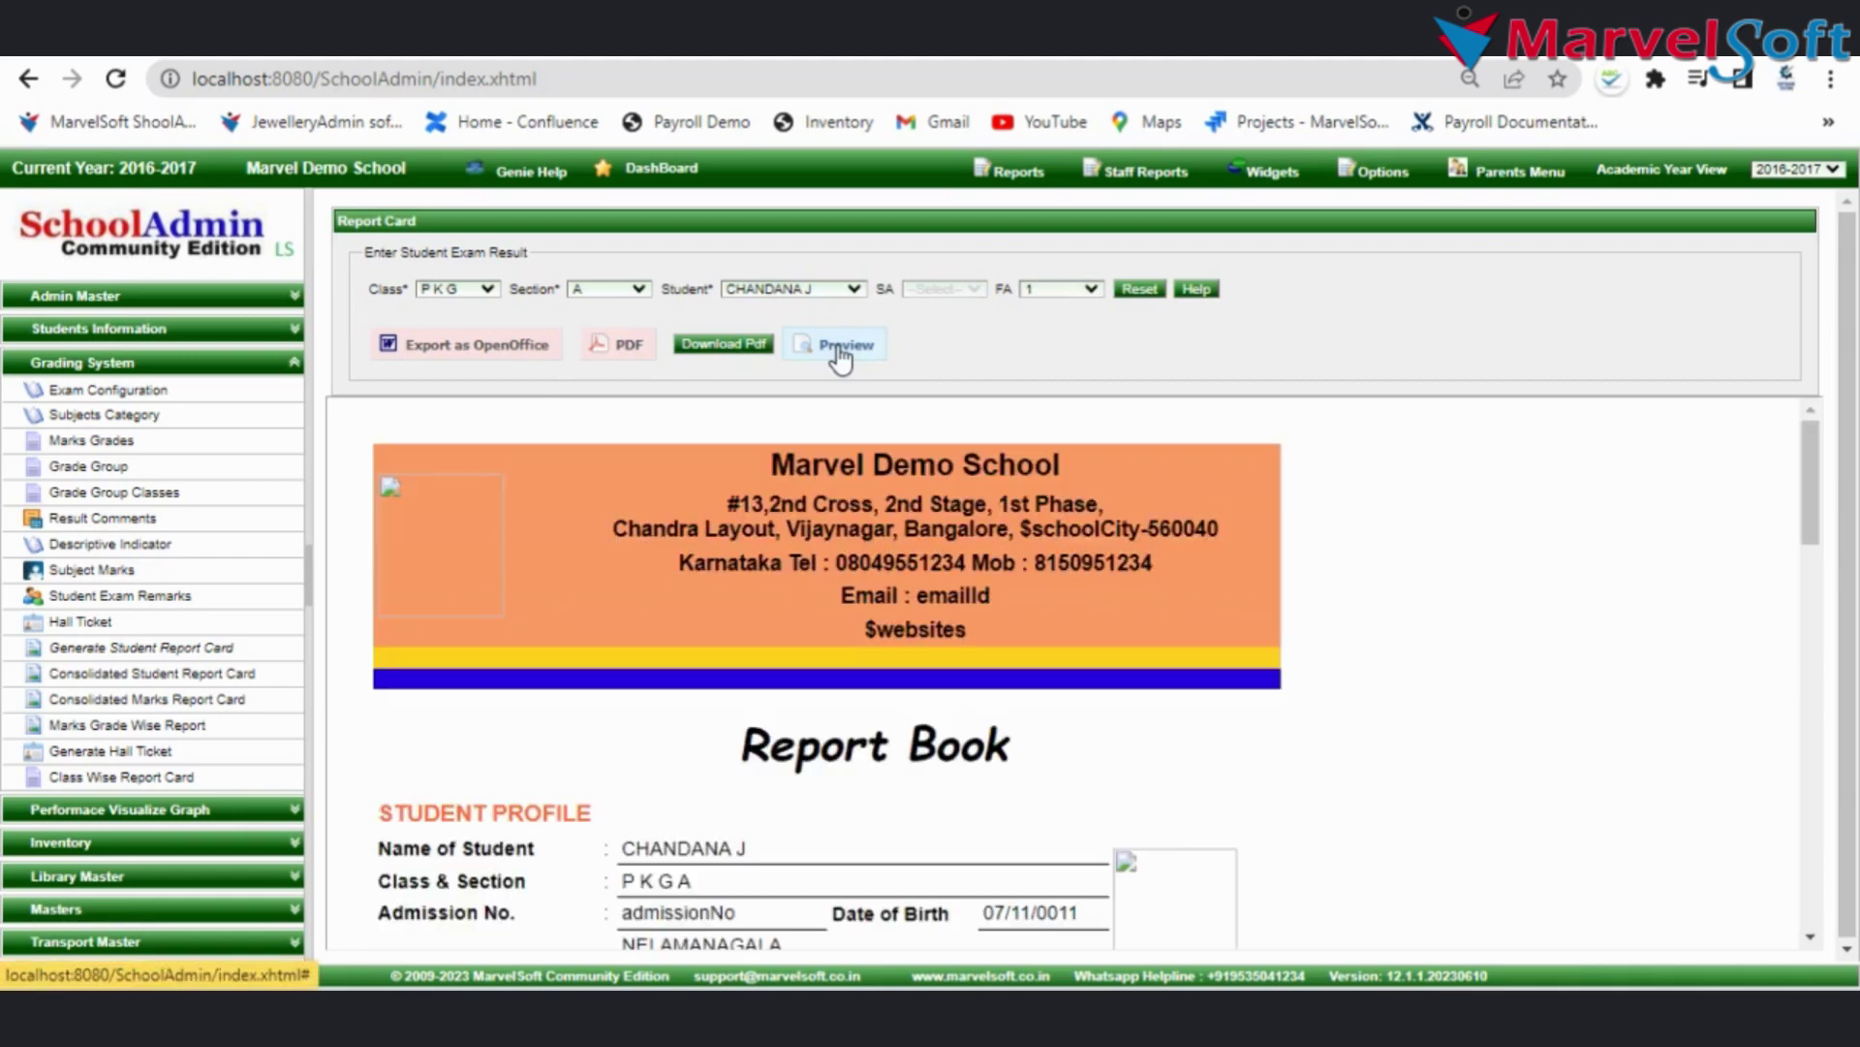
{"action": "scroll", "coordinate": [843, 591], "scroll_direction": "down", "scroll_amount": 10}
{"action": "scroll", "coordinate": [852, 639], "scroll_direction": "up", "scroll_amount": 2}
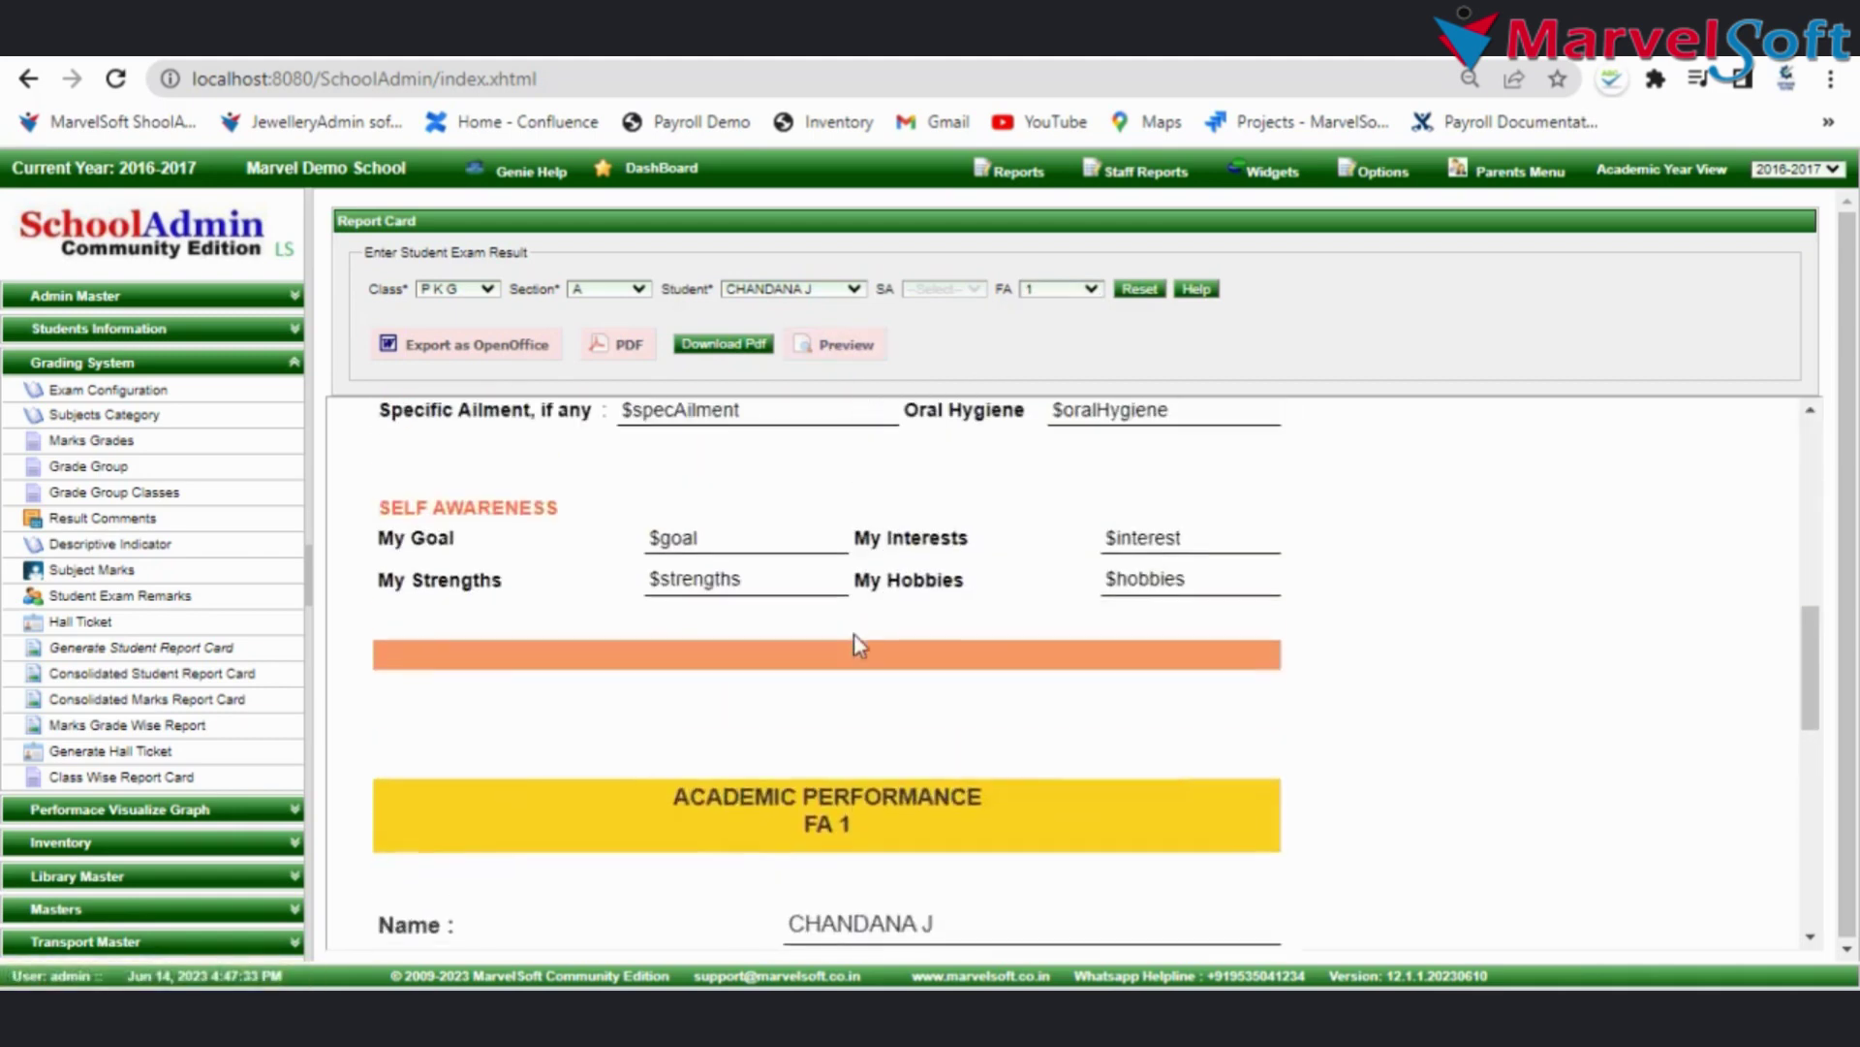
{"action": "scroll", "coordinate": [855, 644], "scroll_direction": "down", "scroll_amount": 2}
{"action": "scroll", "coordinate": [857, 644], "scroll_direction": "down", "scroll_amount": 3}
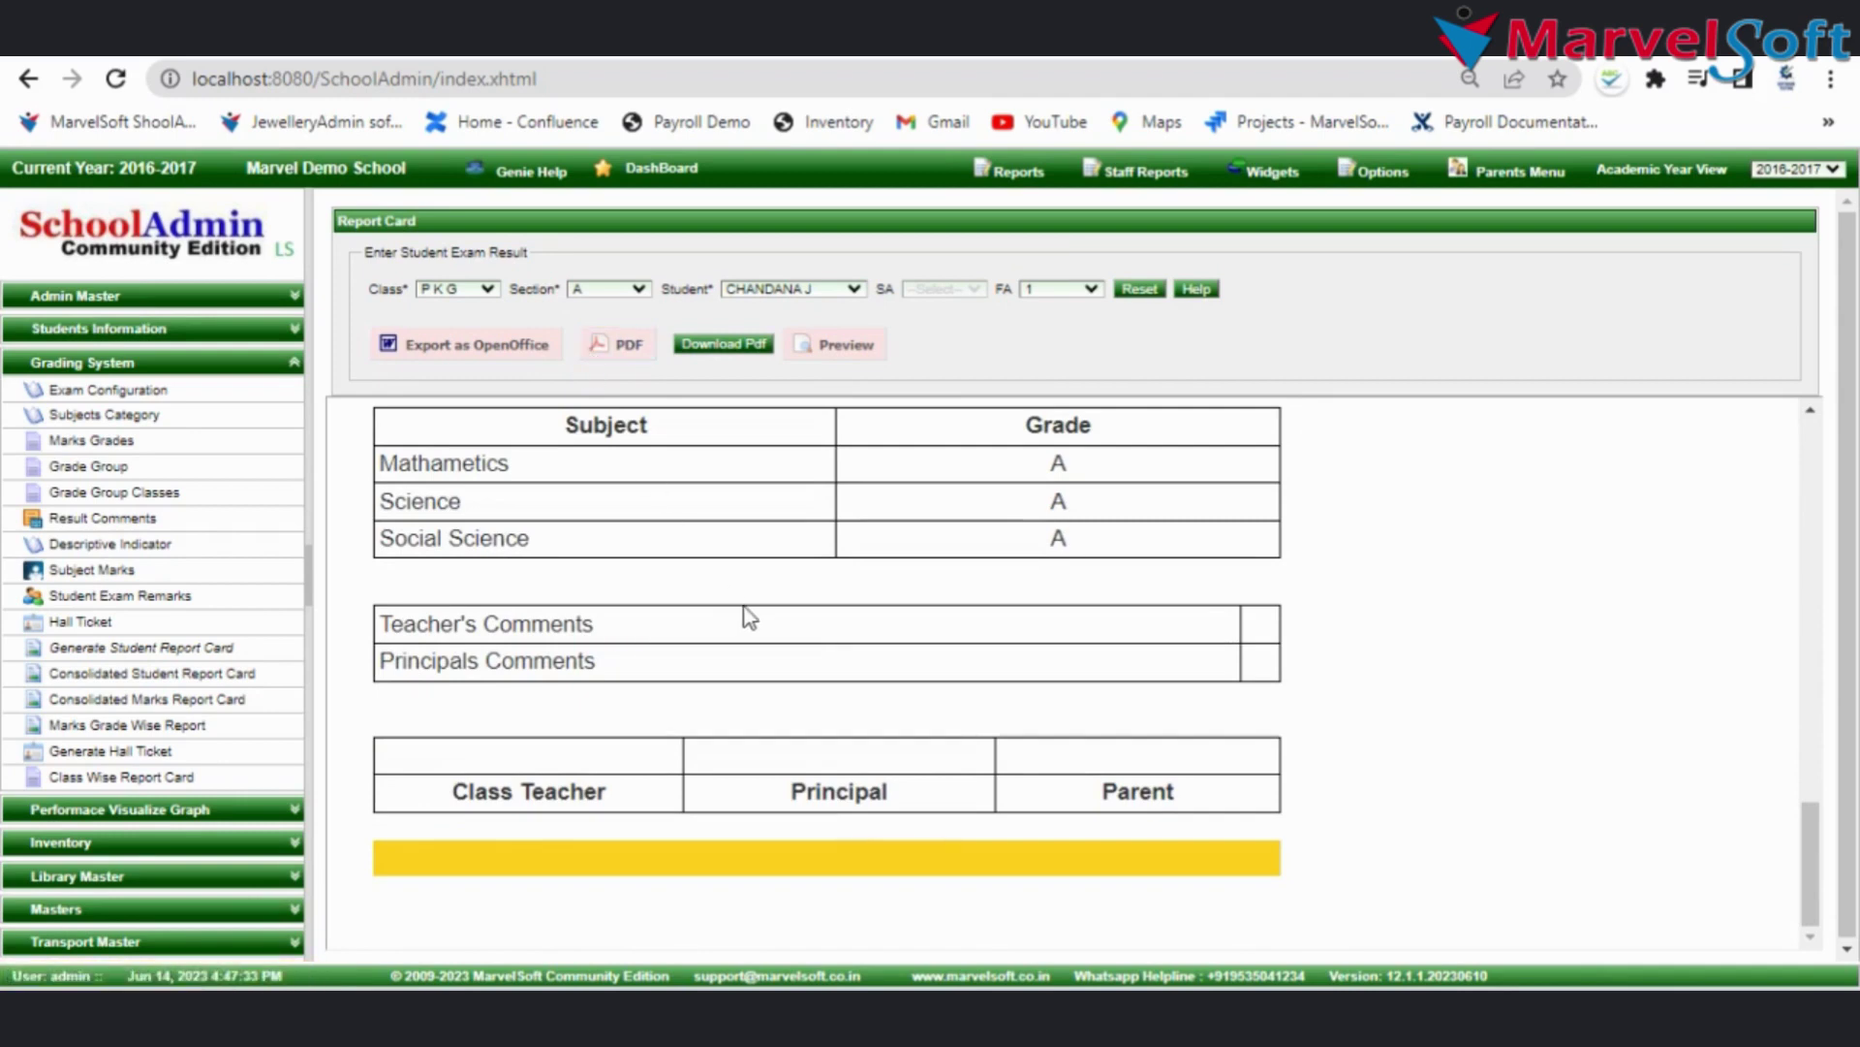
{"action": "scroll", "coordinate": [749, 618], "scroll_direction": "up", "scroll_amount": 2}
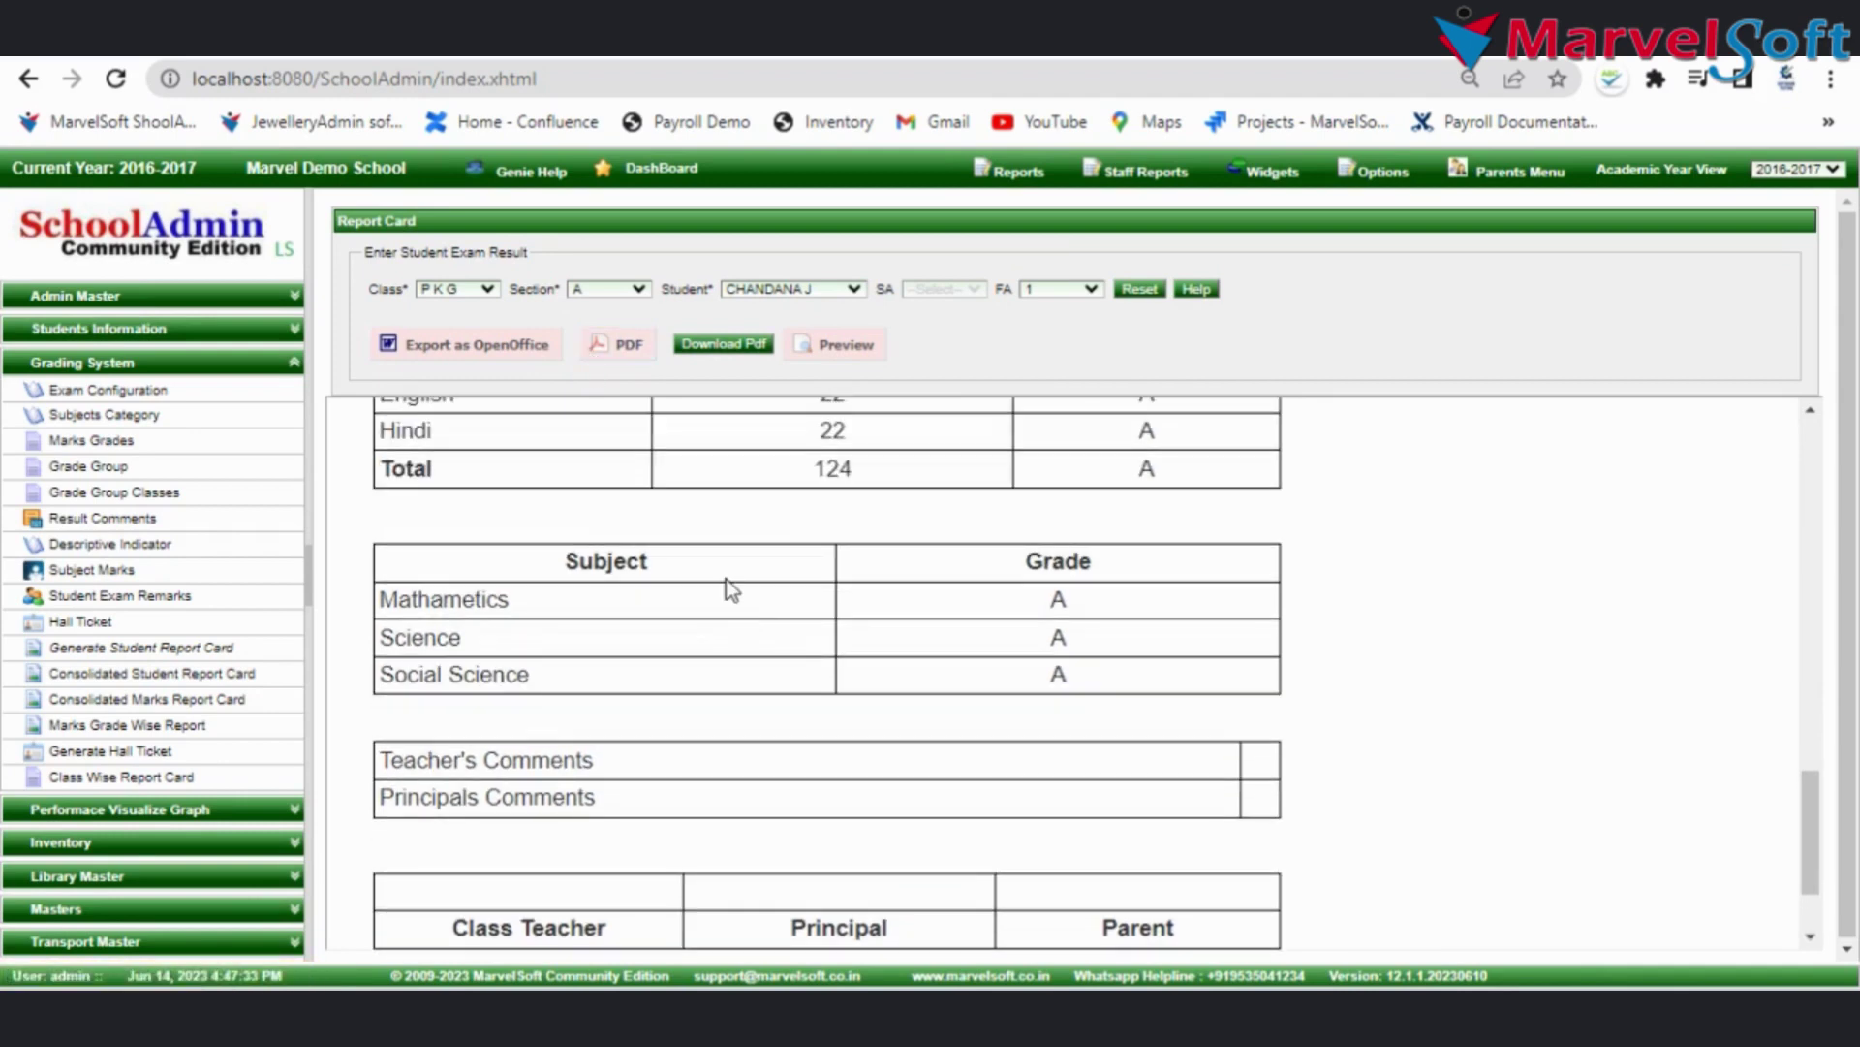
{"action": "scroll", "coordinate": [731, 588], "scroll_direction": "up", "scroll_amount": 10}
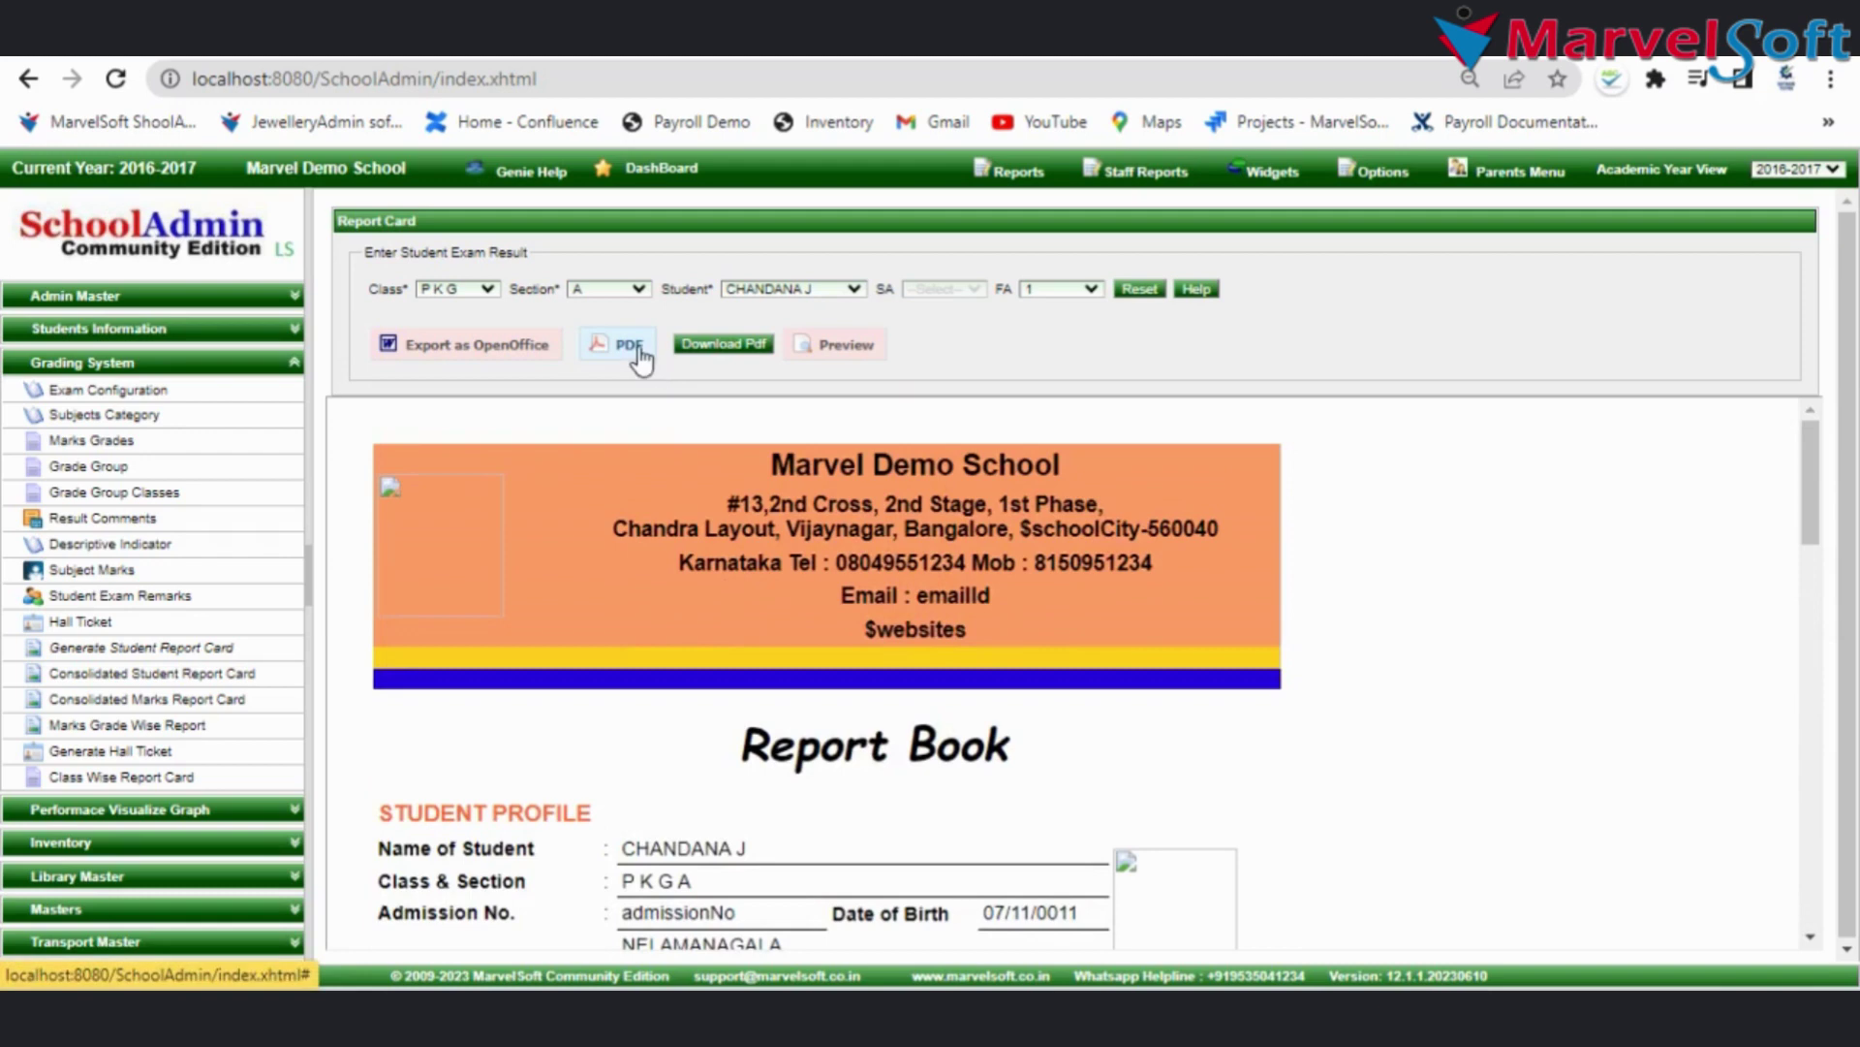
Generate the report card as a PDF and scroll through it in the viewer
{"action": "left_click", "coordinate": [641, 353]}
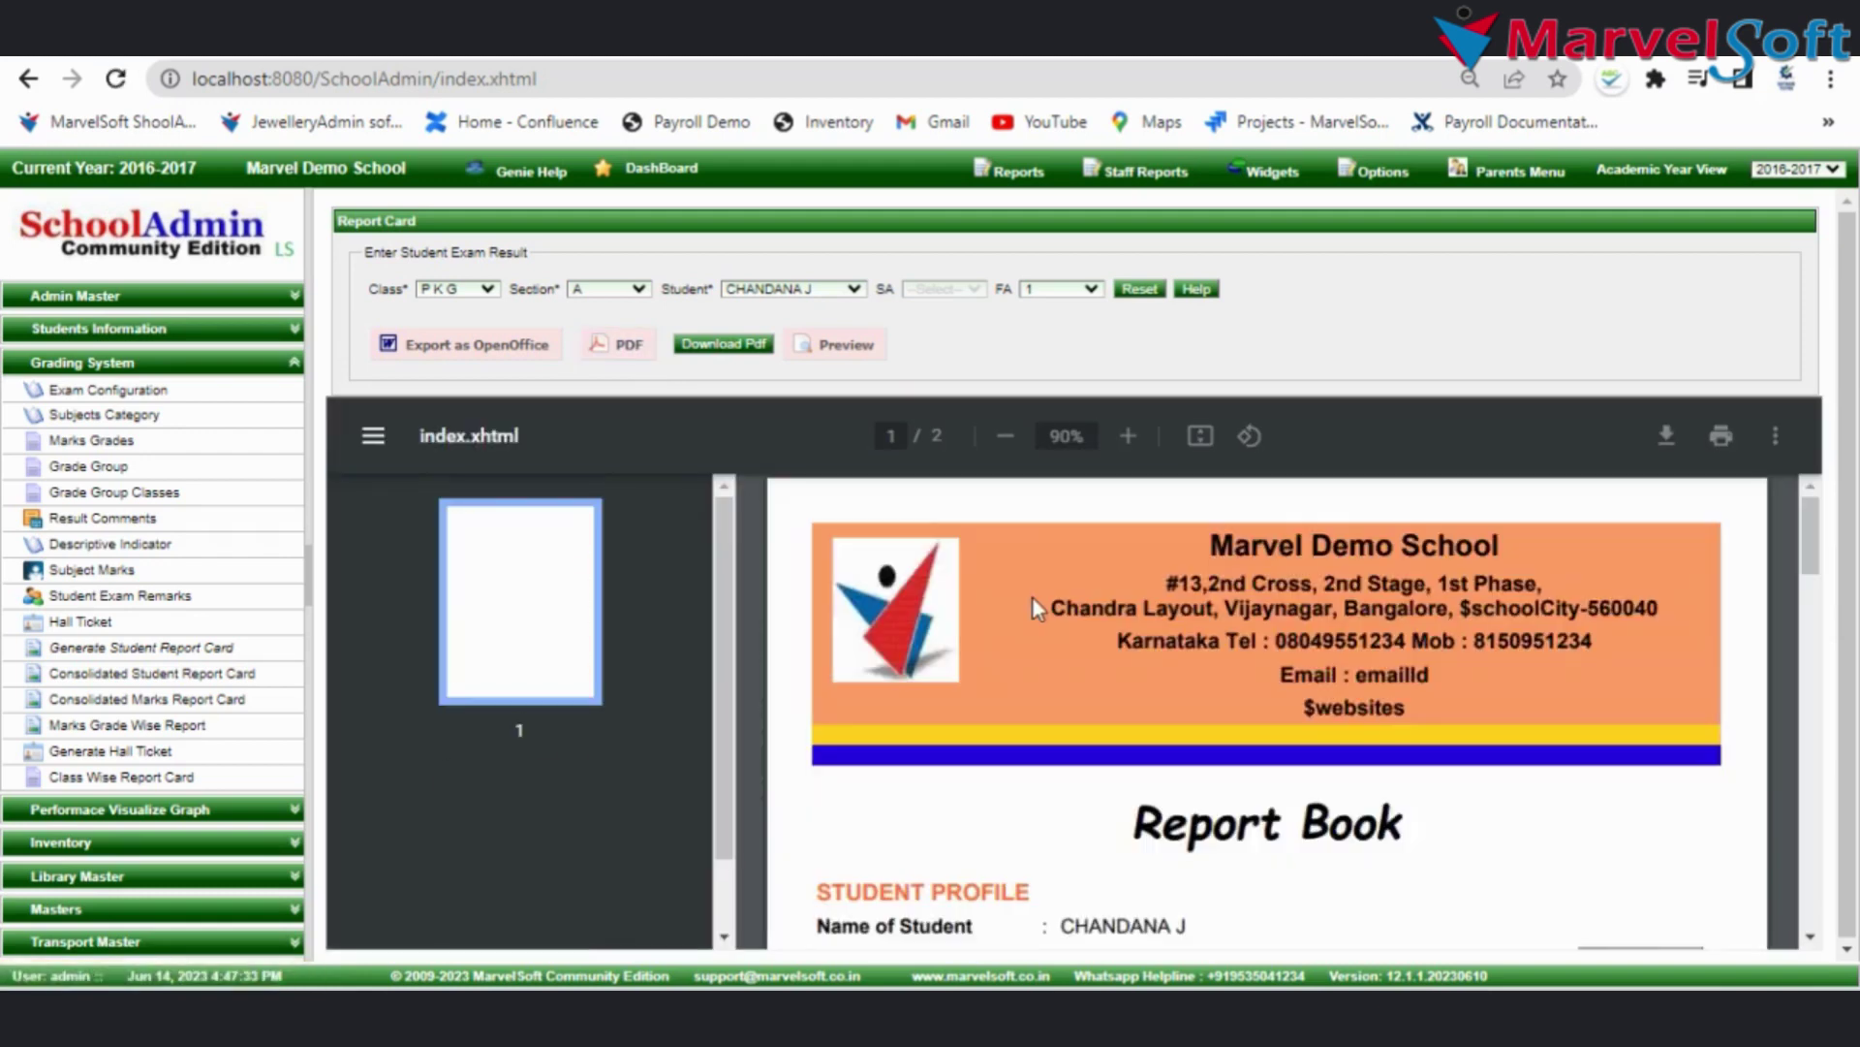
{"action": "scroll", "coordinate": [1035, 601], "scroll_direction": "down", "scroll_amount": 12}
{"action": "scroll", "coordinate": [1038, 610], "scroll_direction": "up", "scroll_amount": 10}
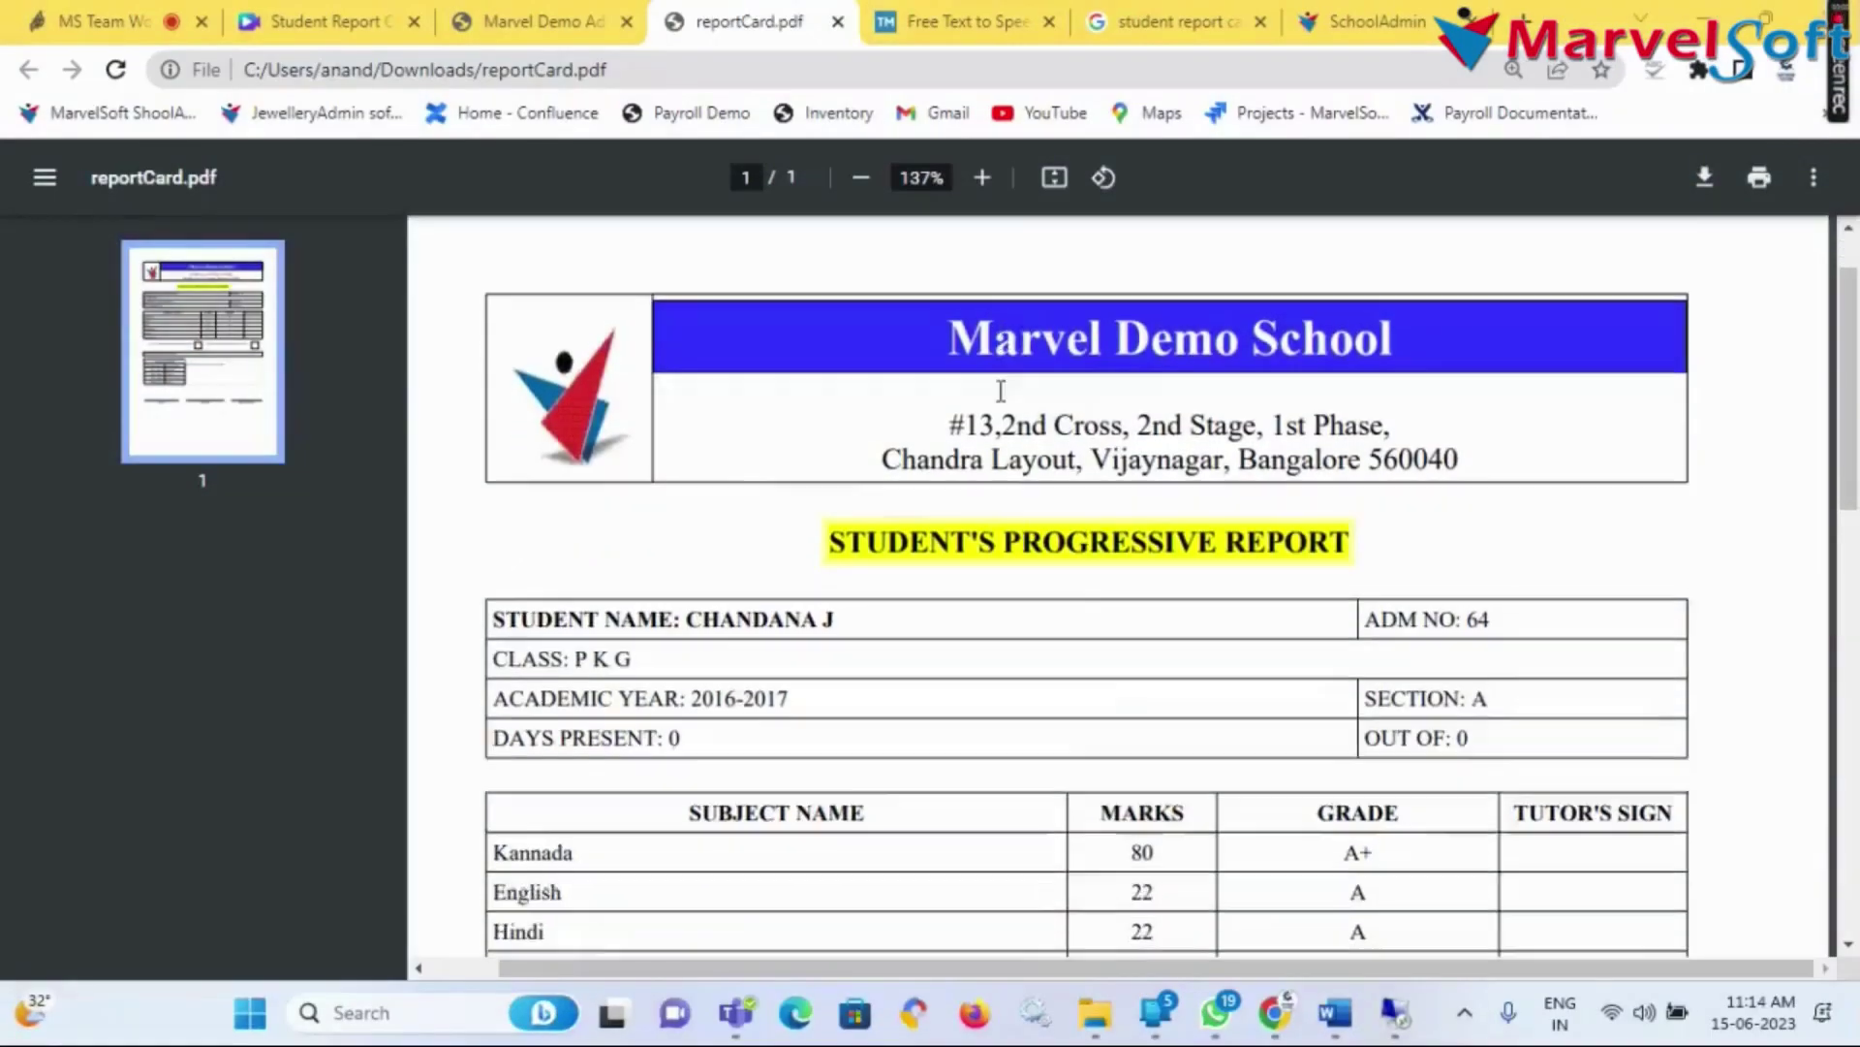
{"action": "scroll", "coordinate": [1001, 390], "scroll_direction": "down", "scroll_amount": 8}
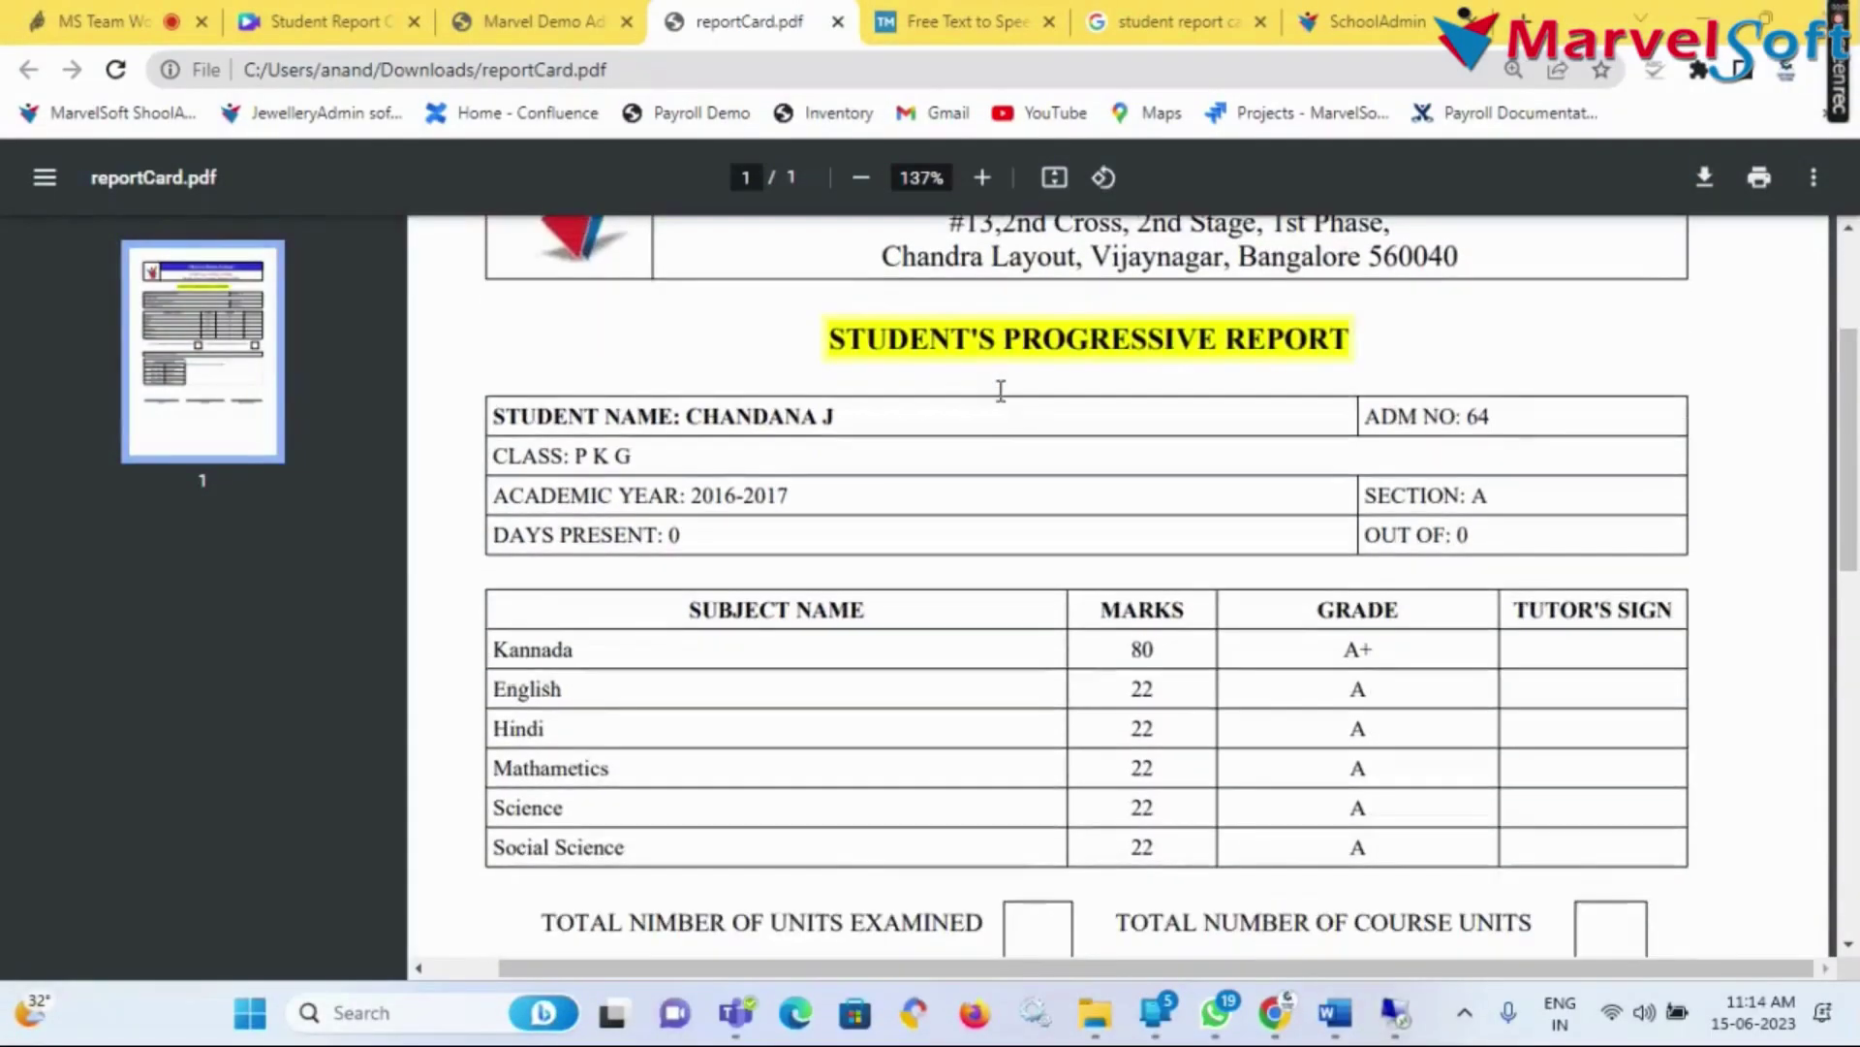
{"action": "scroll", "coordinate": [998, 393], "scroll_direction": "down", "scroll_amount": 5}
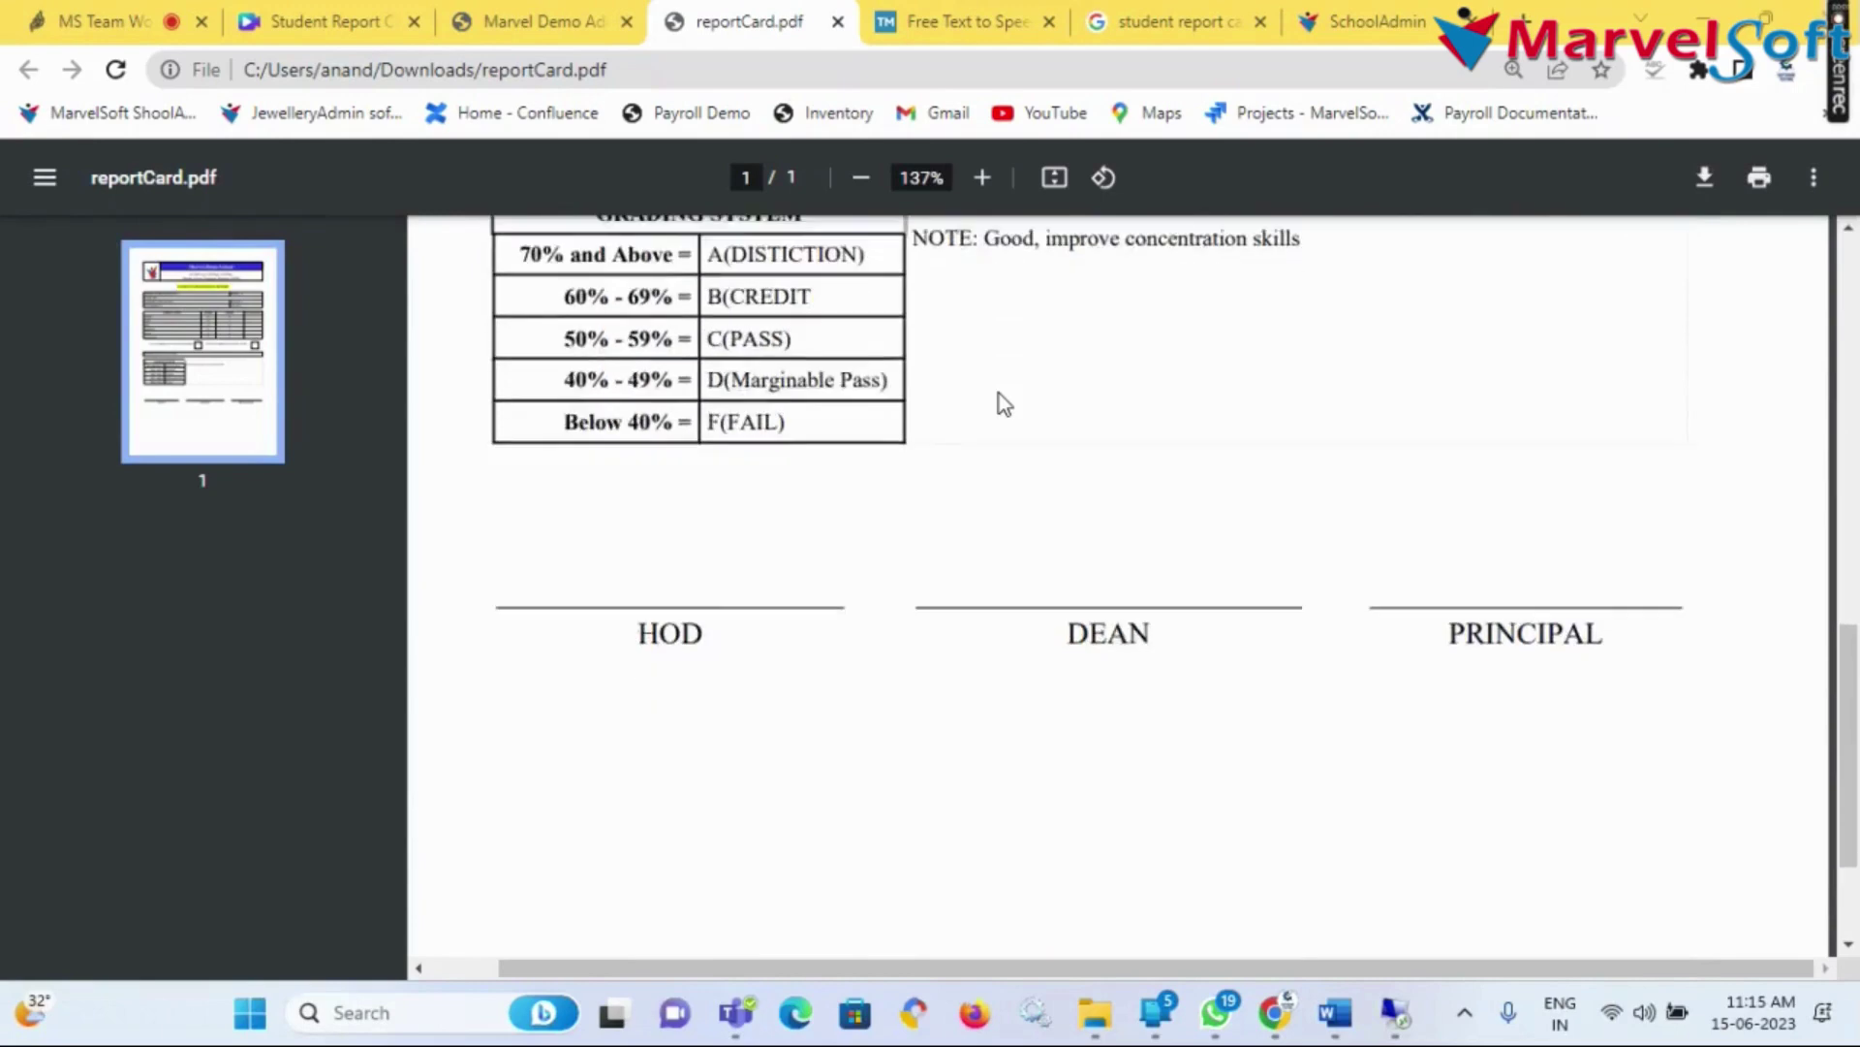
{"action": "scroll", "coordinate": [998, 395], "scroll_direction": "up", "scroll_amount": 10}
{"action": "scroll", "coordinate": [998, 393], "scroll_direction": "up", "scroll_amount": 3}
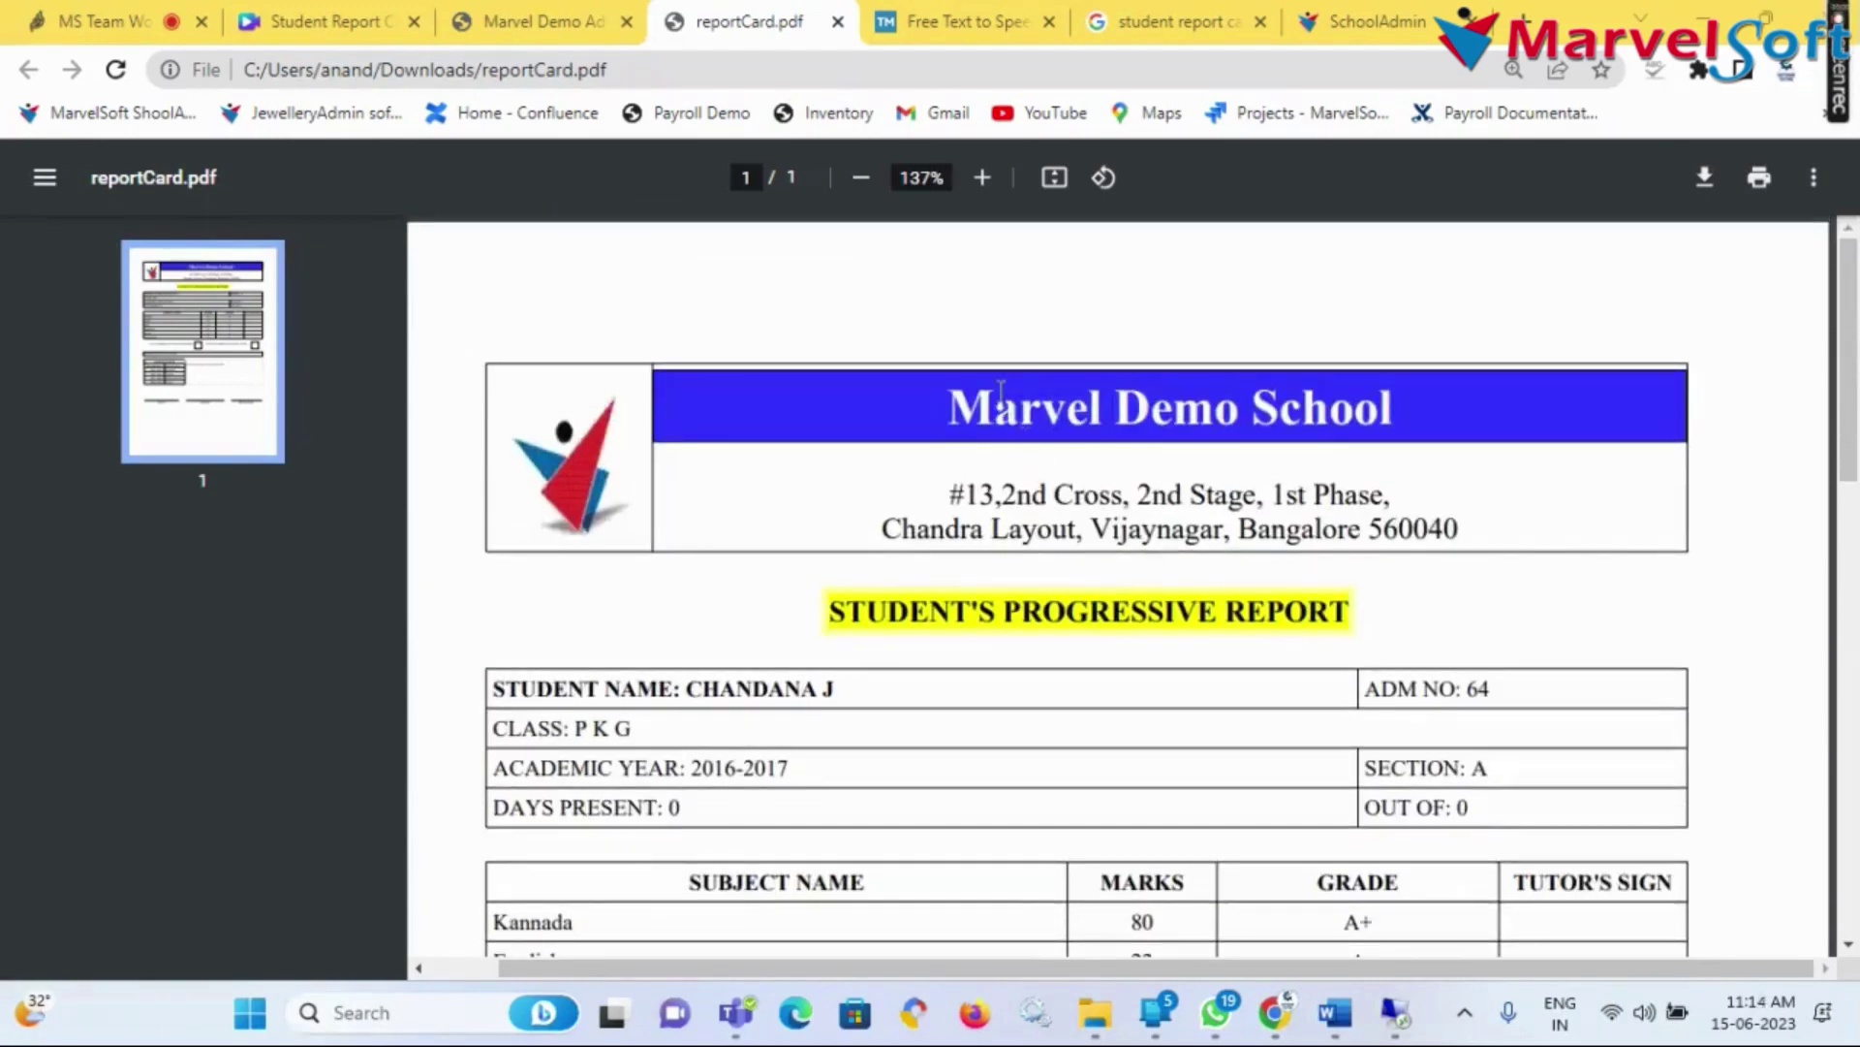
{"action": "scroll", "coordinate": [1001, 390], "scroll_direction": "down", "scroll_amount": 7}
{"action": "scroll", "coordinate": [1001, 389], "scroll_direction": "down", "scroll_amount": 8}
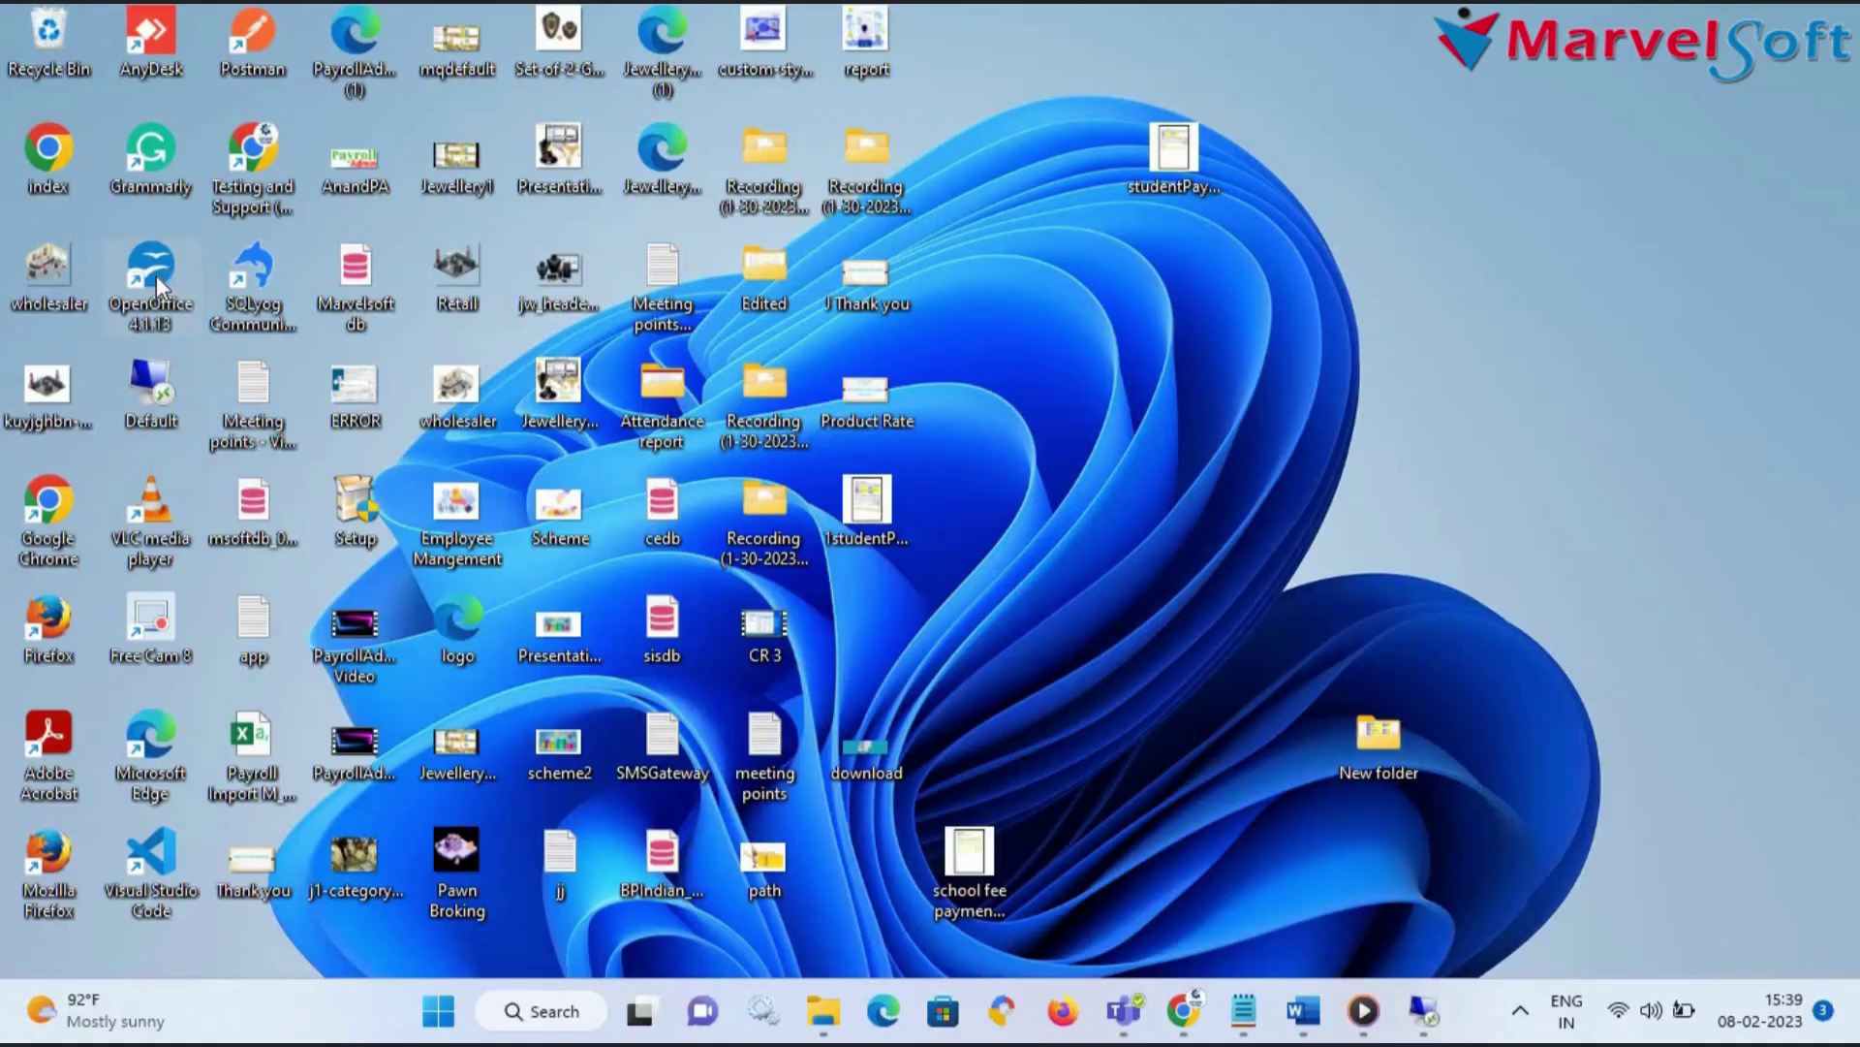
{"action": "double_click", "coordinate": [152, 271]}
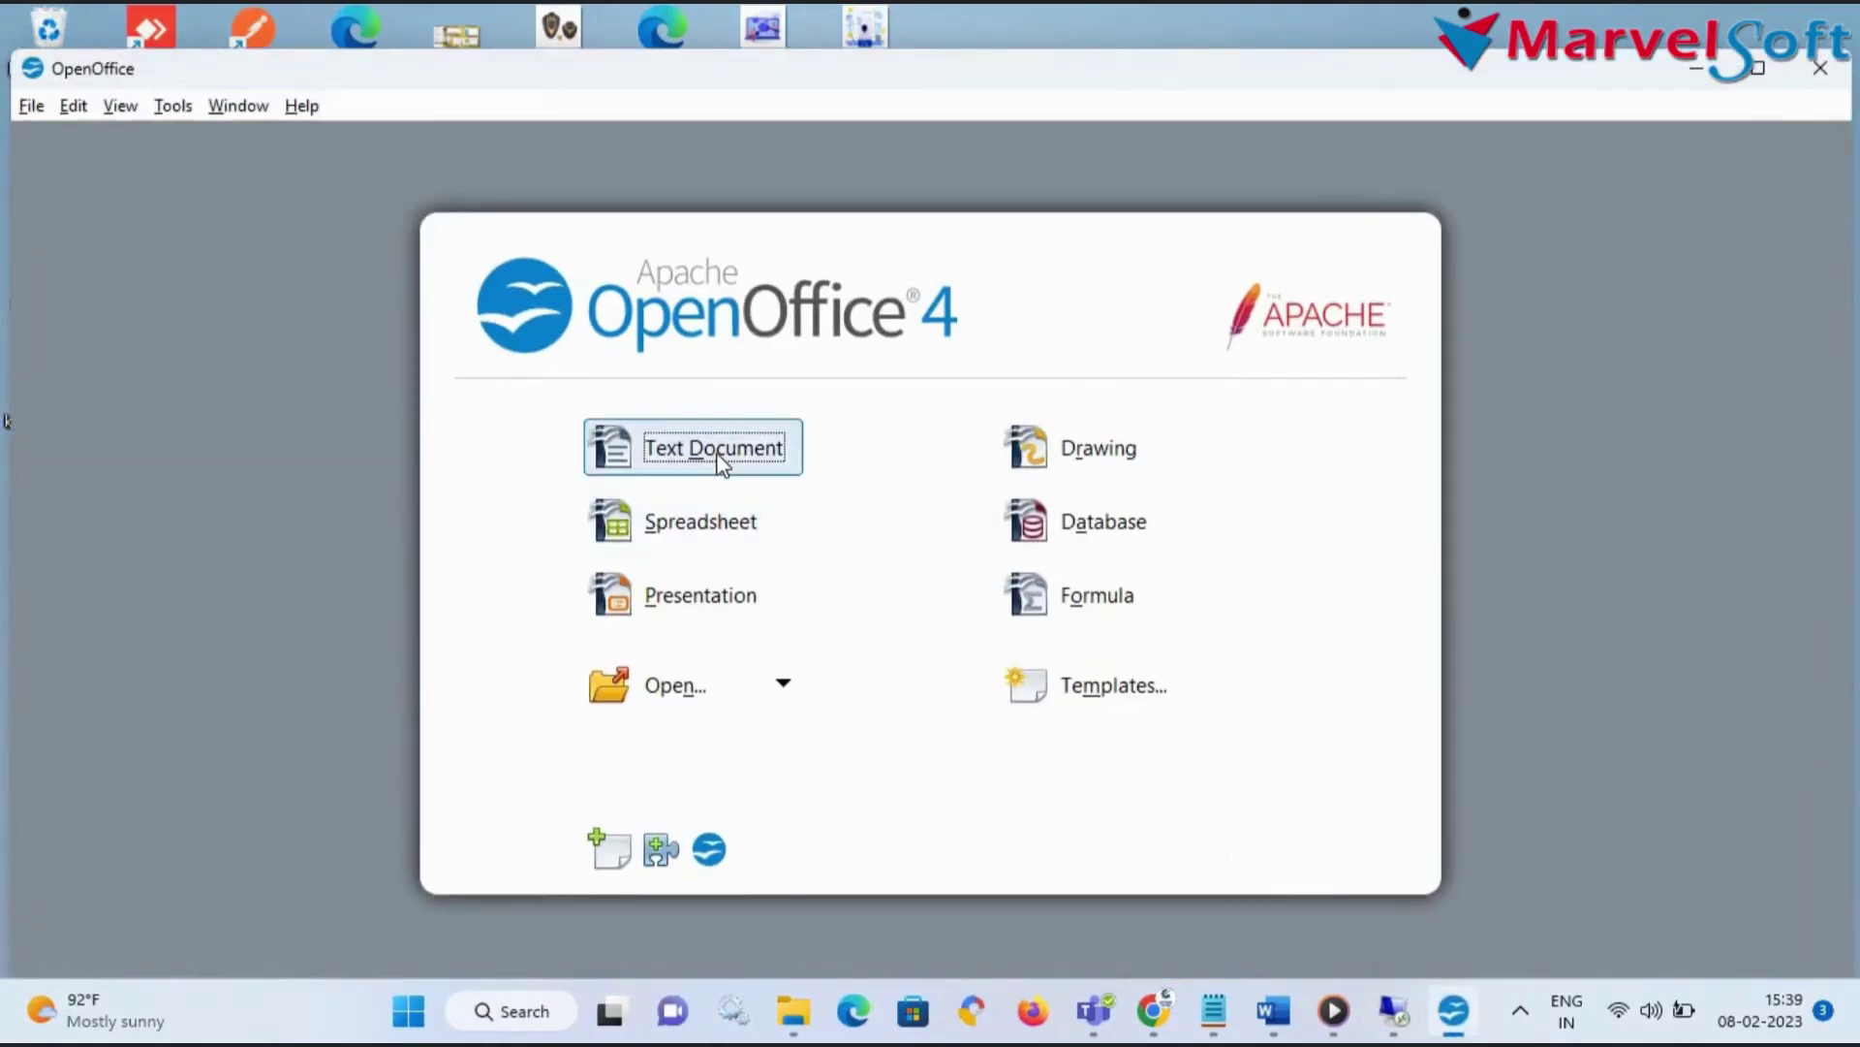
Create a blank maximized Writer document and save it to the Desktop as reportcardFA.odt
{"action": "left_click", "coordinate": [718, 449]}
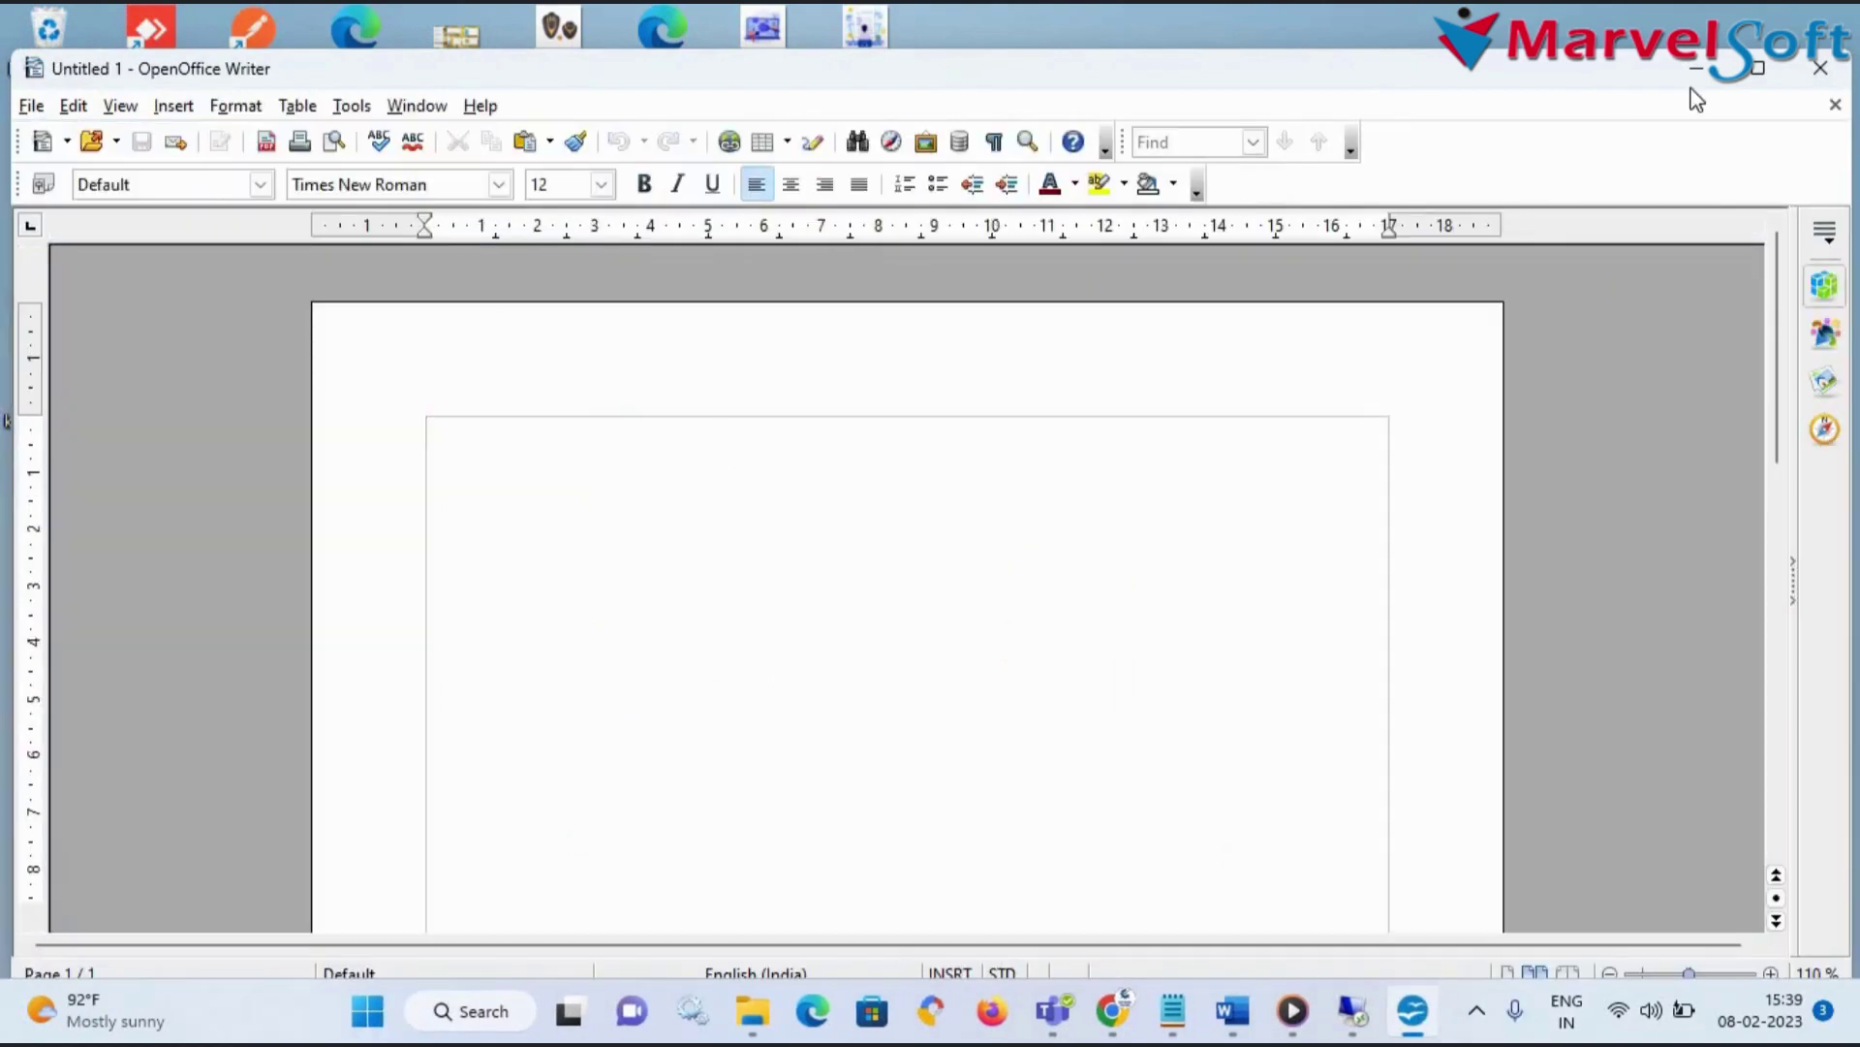
{"action": "left_click", "coordinate": [1756, 68]}
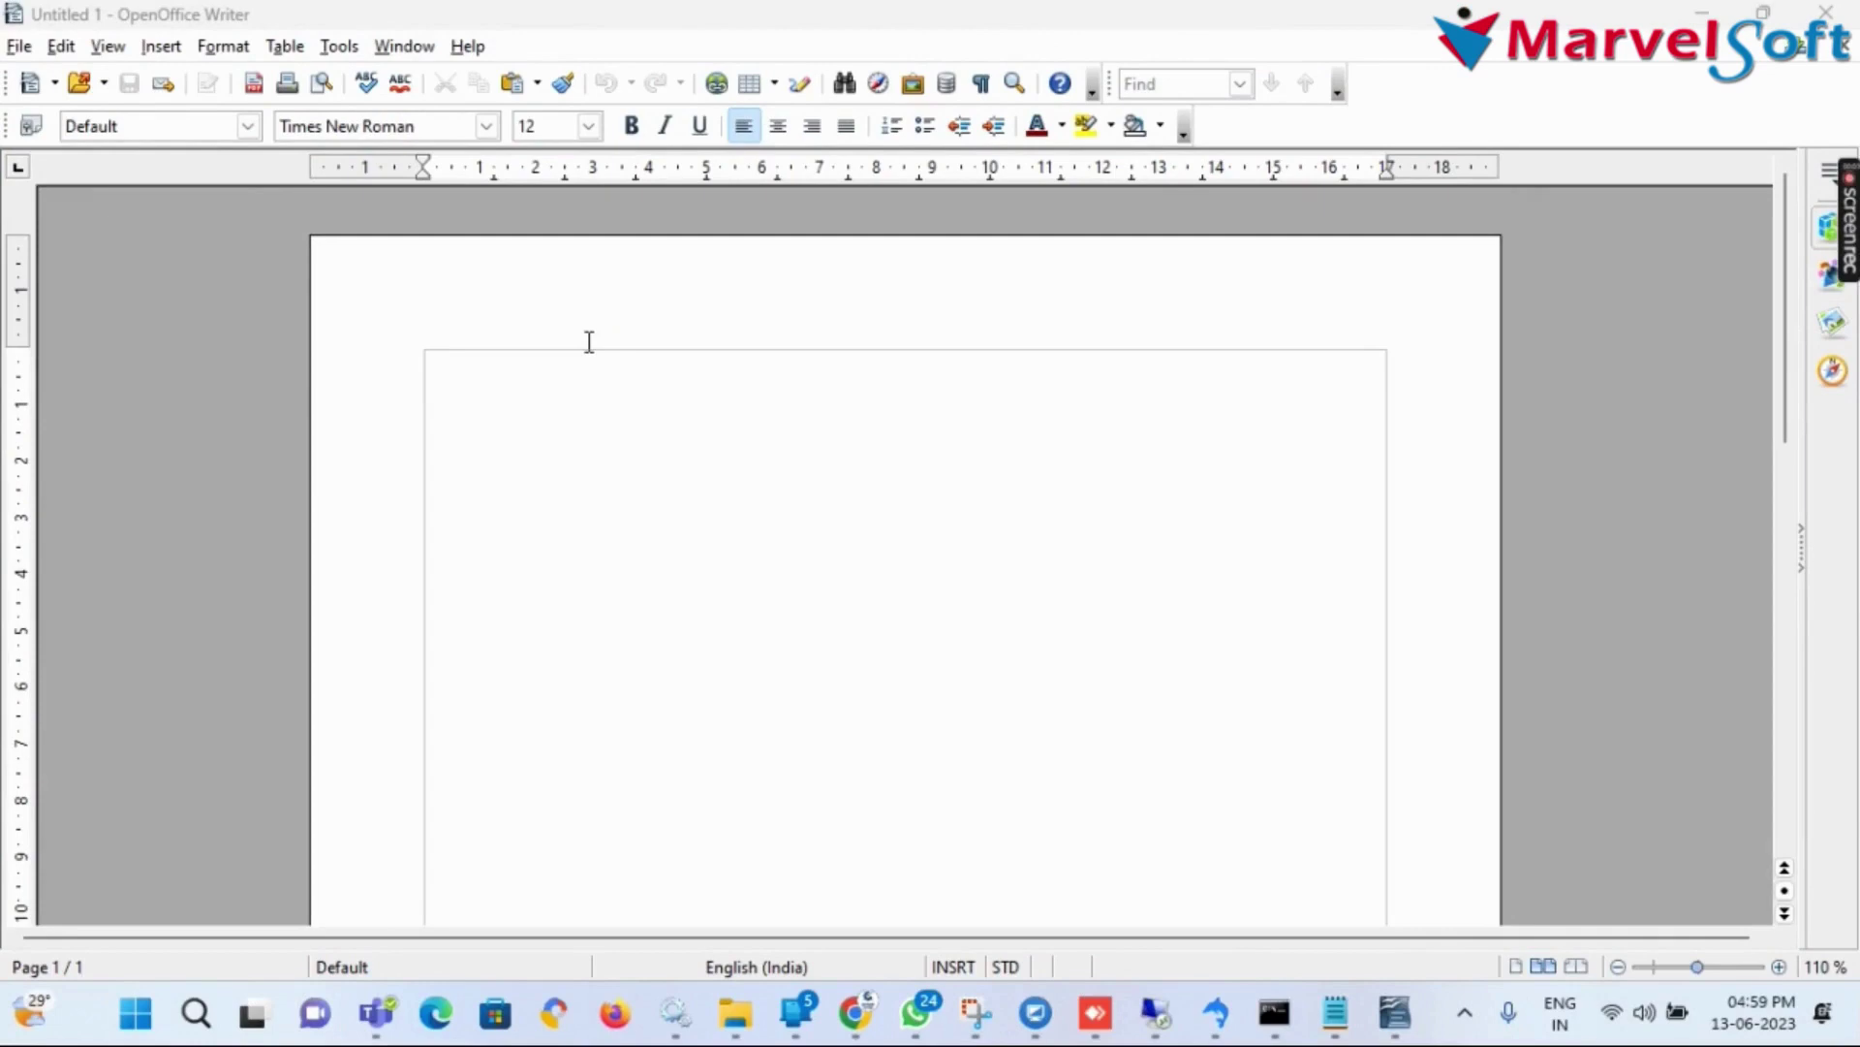
{"action": "left_click", "coordinate": [18, 45]}
{"action": "left_click", "coordinate": [130, 281]}
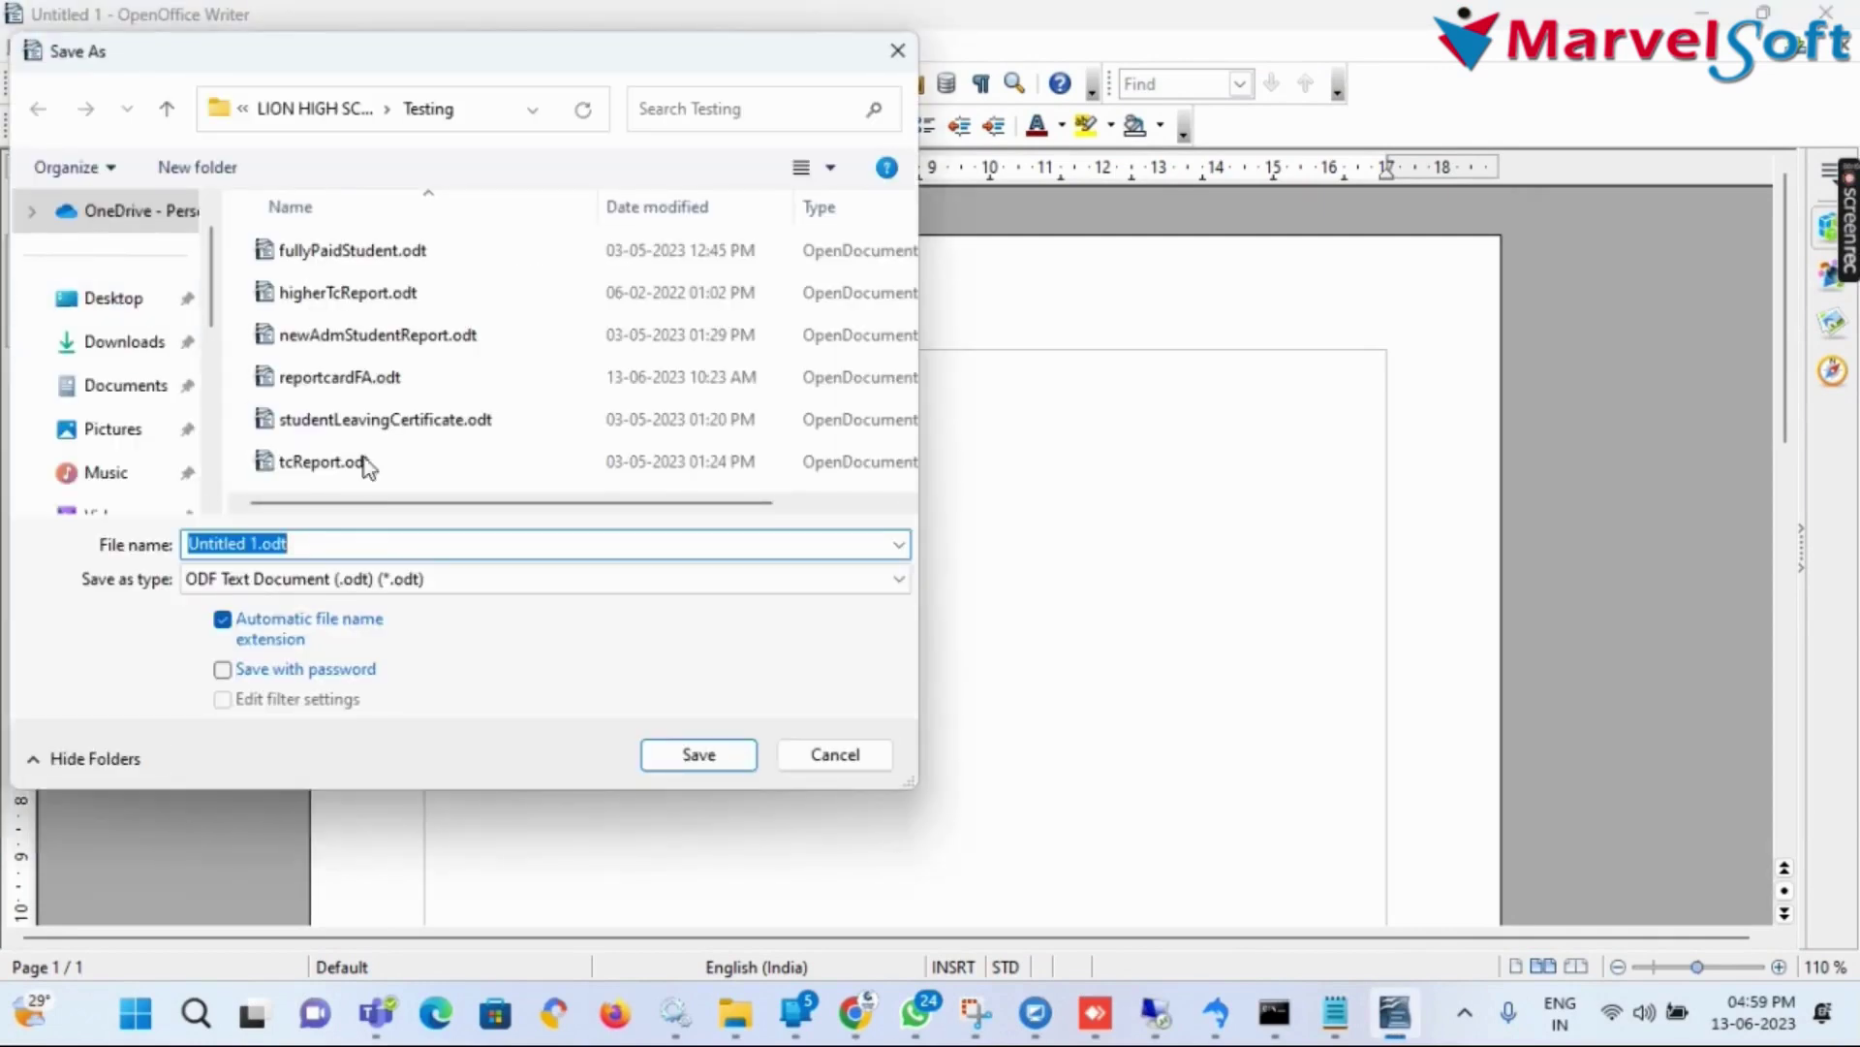
{"action": "left_click", "coordinate": [339, 377]}
{"action": "left_click", "coordinate": [113, 298]}
{"action": "scroll", "coordinate": [514, 489], "scroll_direction": "right", "scroll_amount": 2}
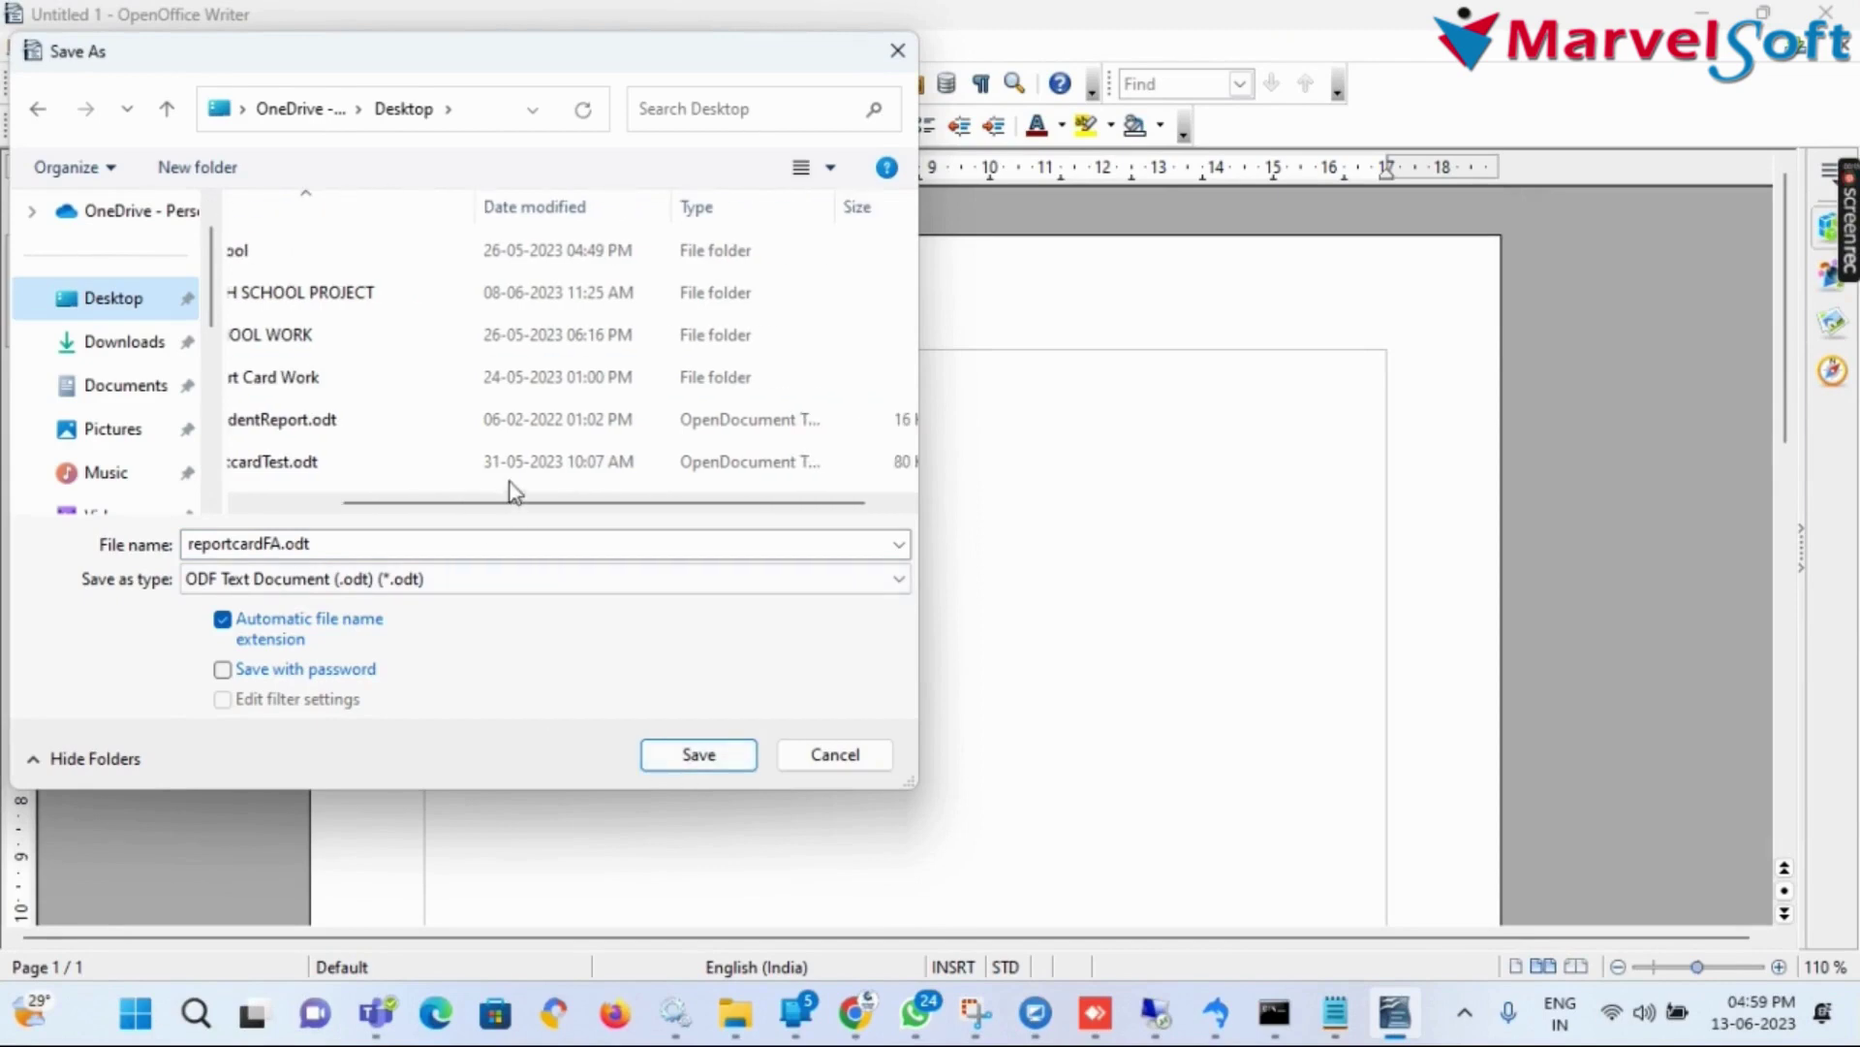
{"action": "scroll", "coordinate": [513, 489], "scroll_direction": "right", "scroll_amount": 1}
{"action": "left_click", "coordinate": [722, 769]}
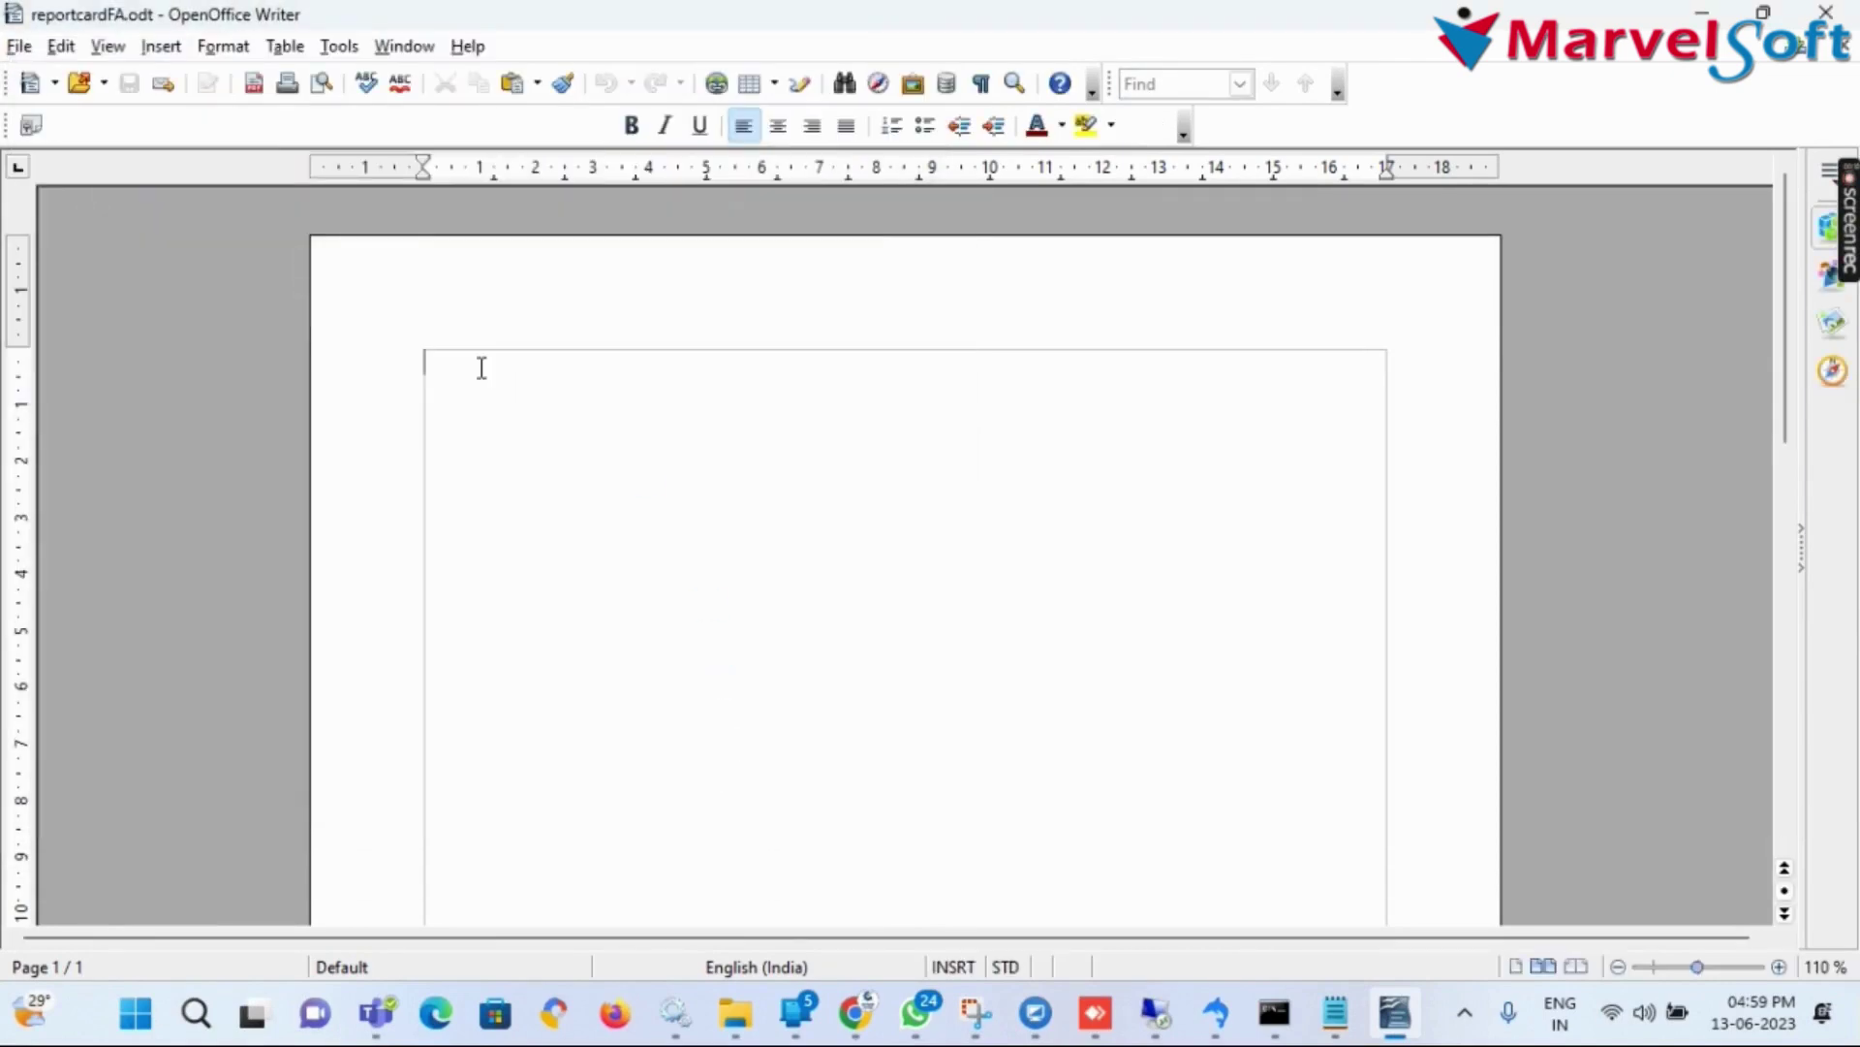
Insert a 2x1 header table with a narrow left column and a taller row
{"action": "left_click", "coordinate": [774, 84]}
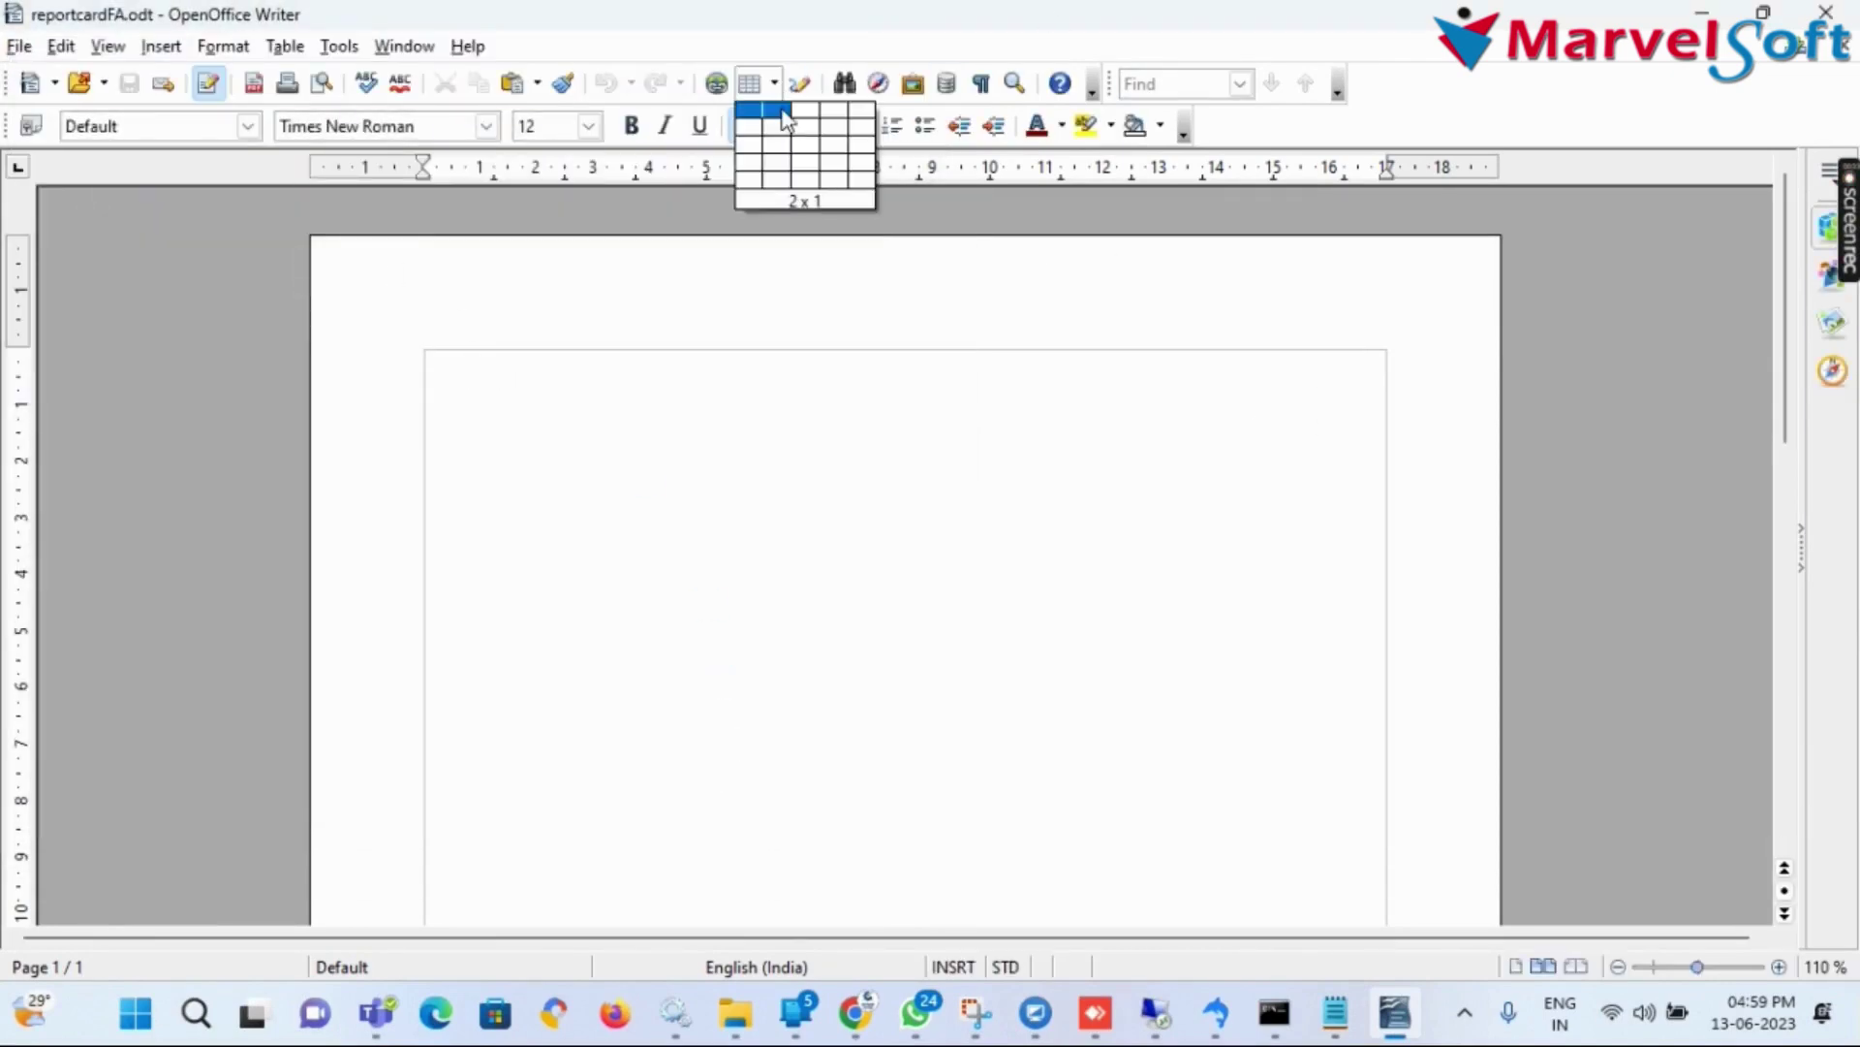
{"action": "left_click", "coordinate": [775, 113]}
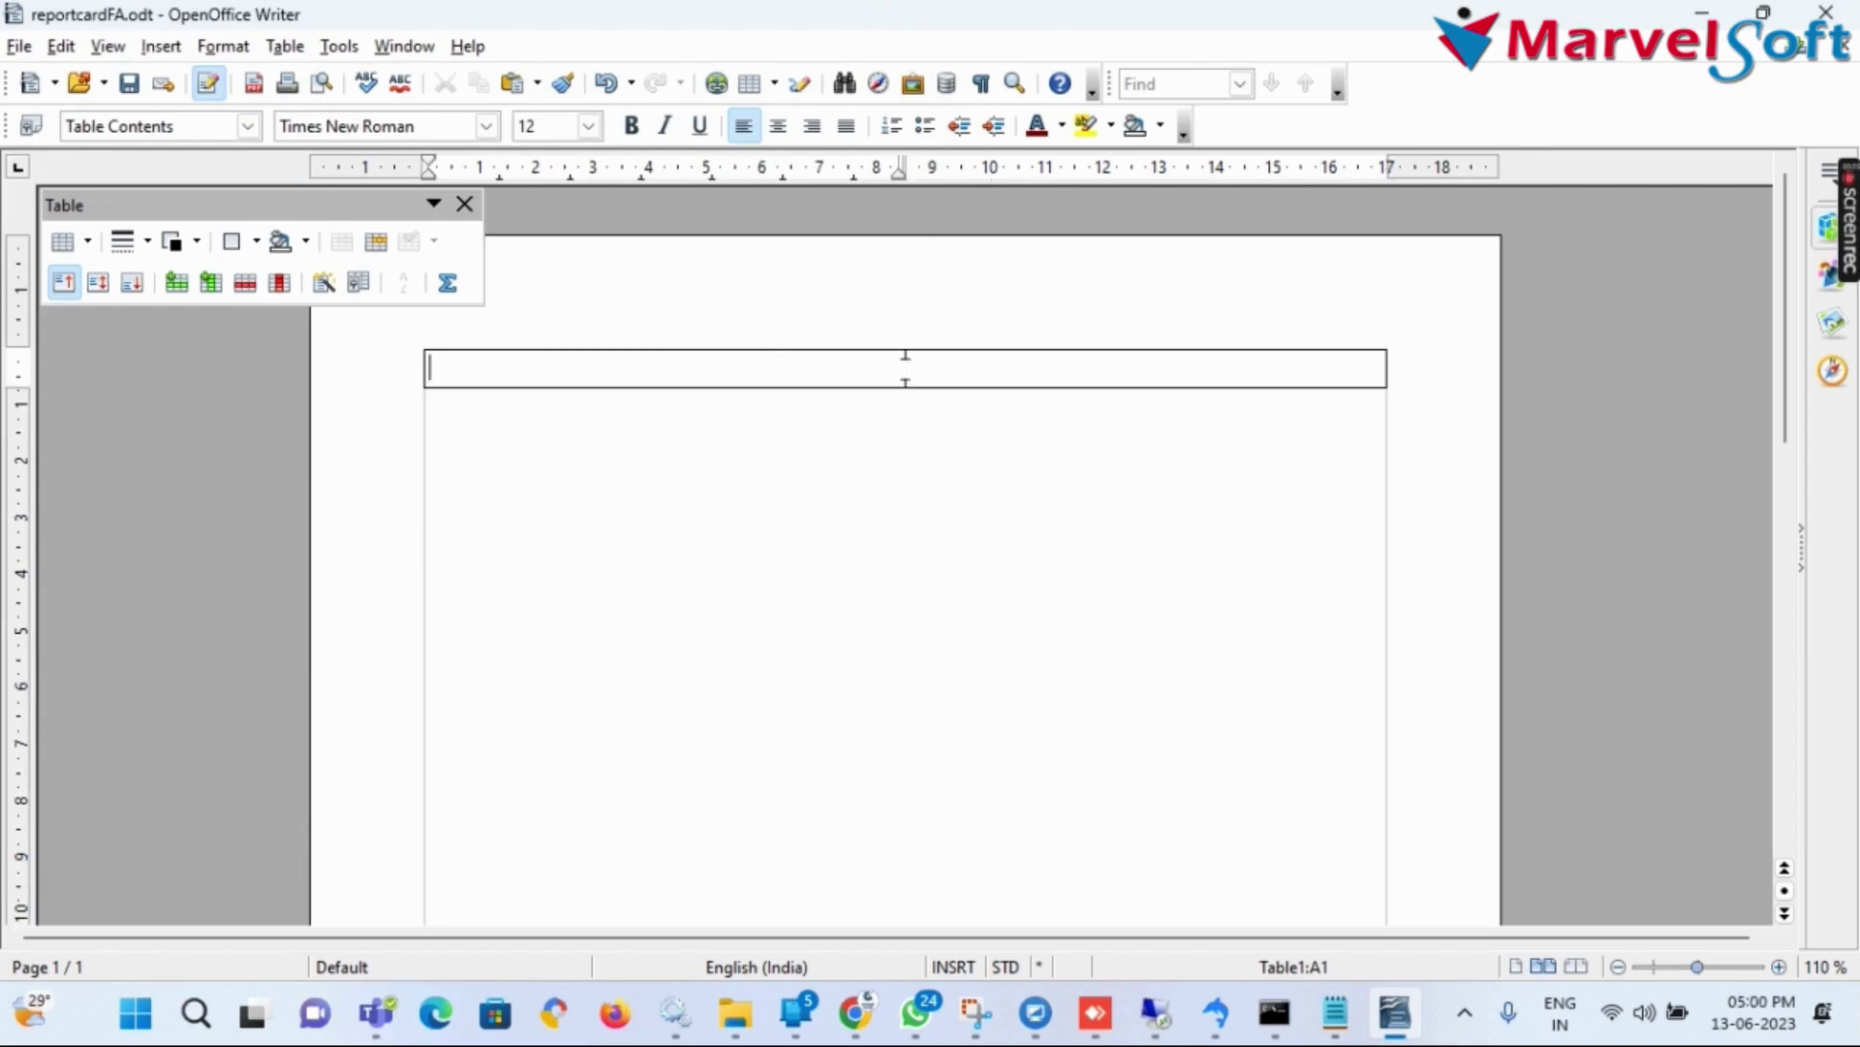
{"action": "left_click_drag", "start_coordinate": [907, 369], "coordinate": [659, 444]}
{"action": "left_click", "coordinate": [657, 392]}
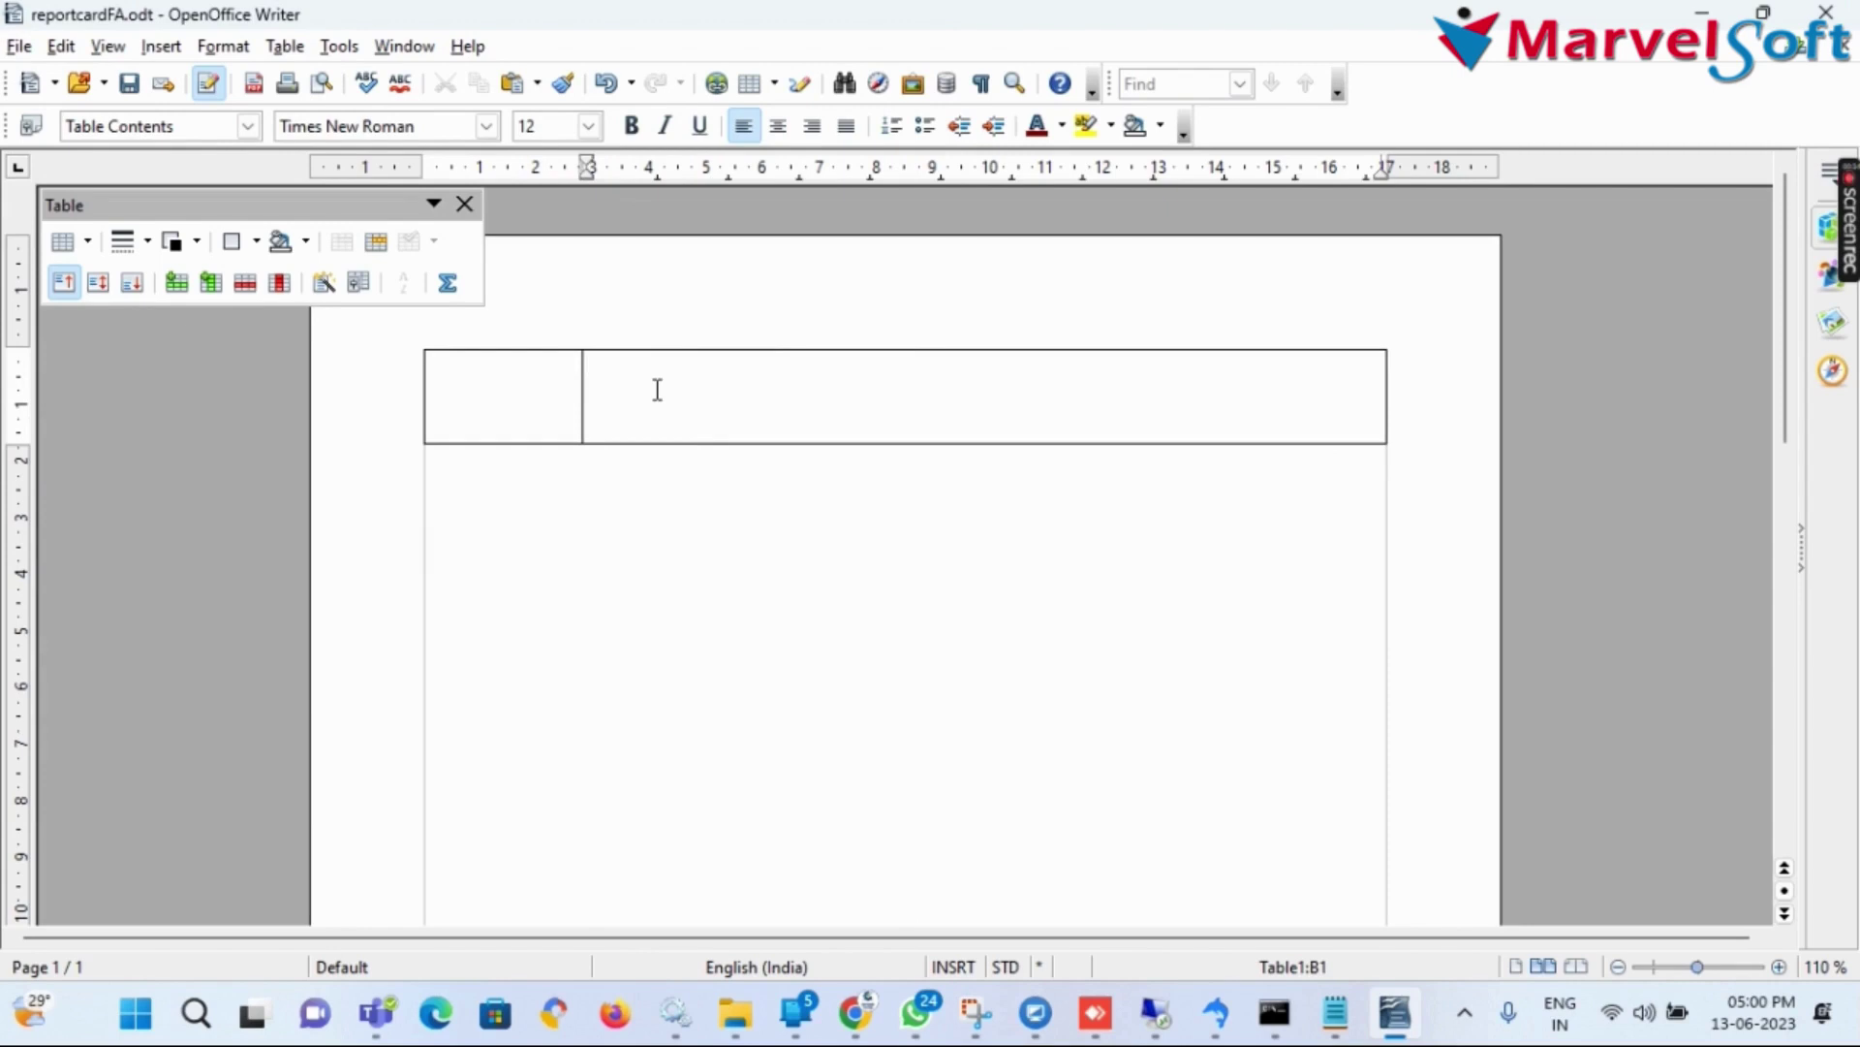
{"action": "left_click_drag", "start_coordinate": [599, 444], "coordinate": [554, 423]}
{"action": "left_click", "coordinate": [536, 414]}
{"action": "left_click", "coordinate": [679, 413]}
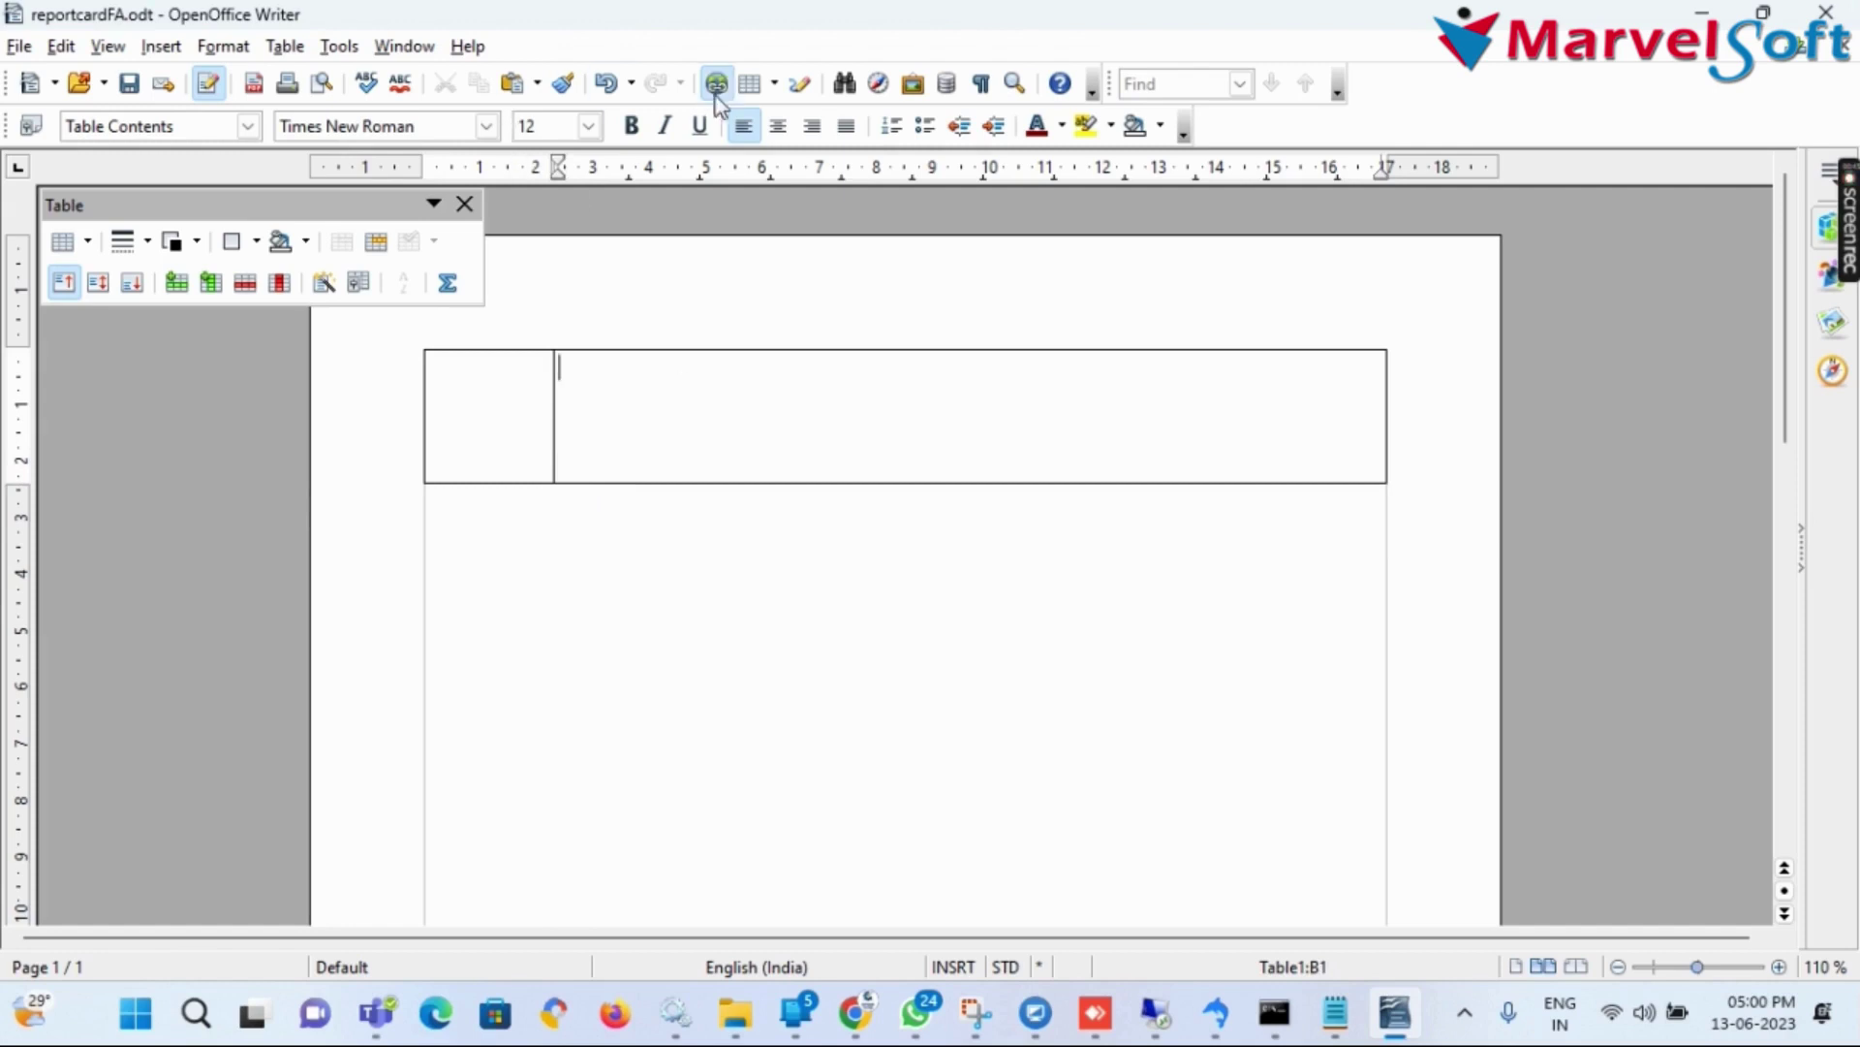
Nest a centred 1x1 table in the right cell, aligned to its edges
{"action": "left_click", "coordinate": [775, 84]}
{"action": "left_click", "coordinate": [757, 109]}
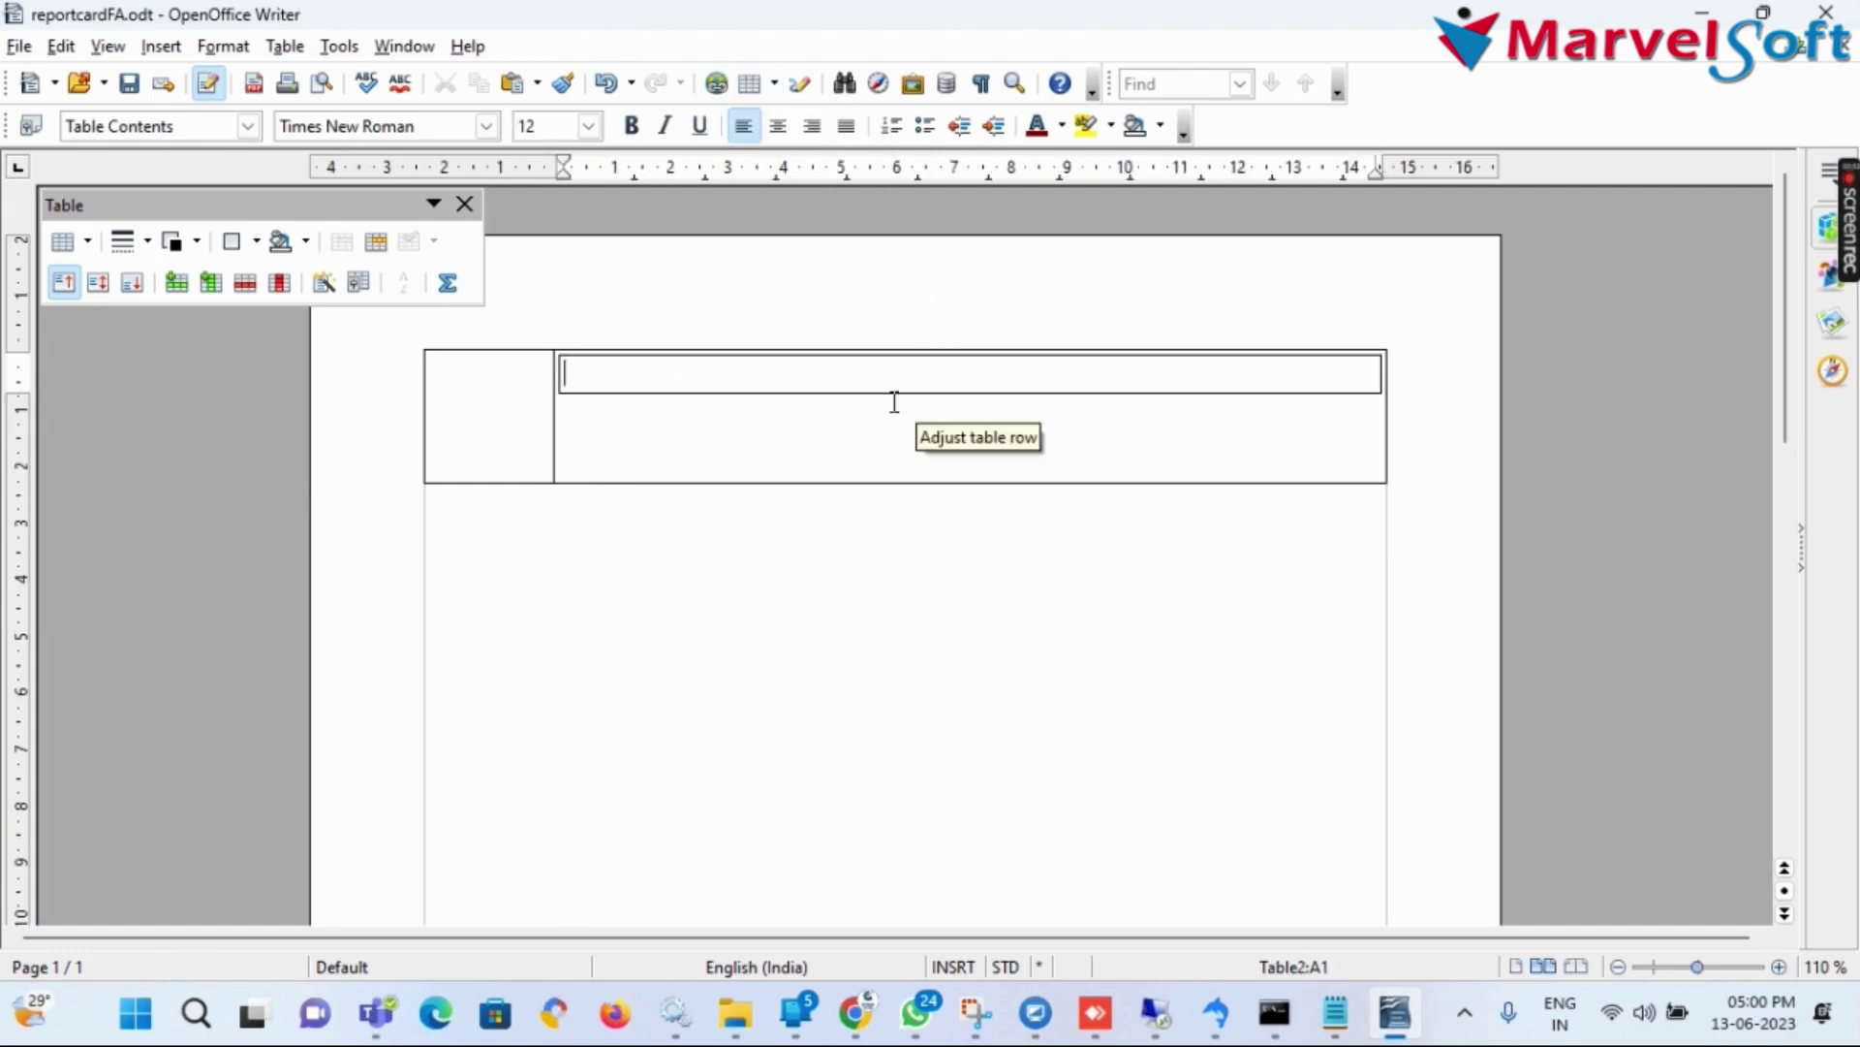
{"action": "left_click_drag", "start_coordinate": [560, 373], "coordinate": [554, 366]}
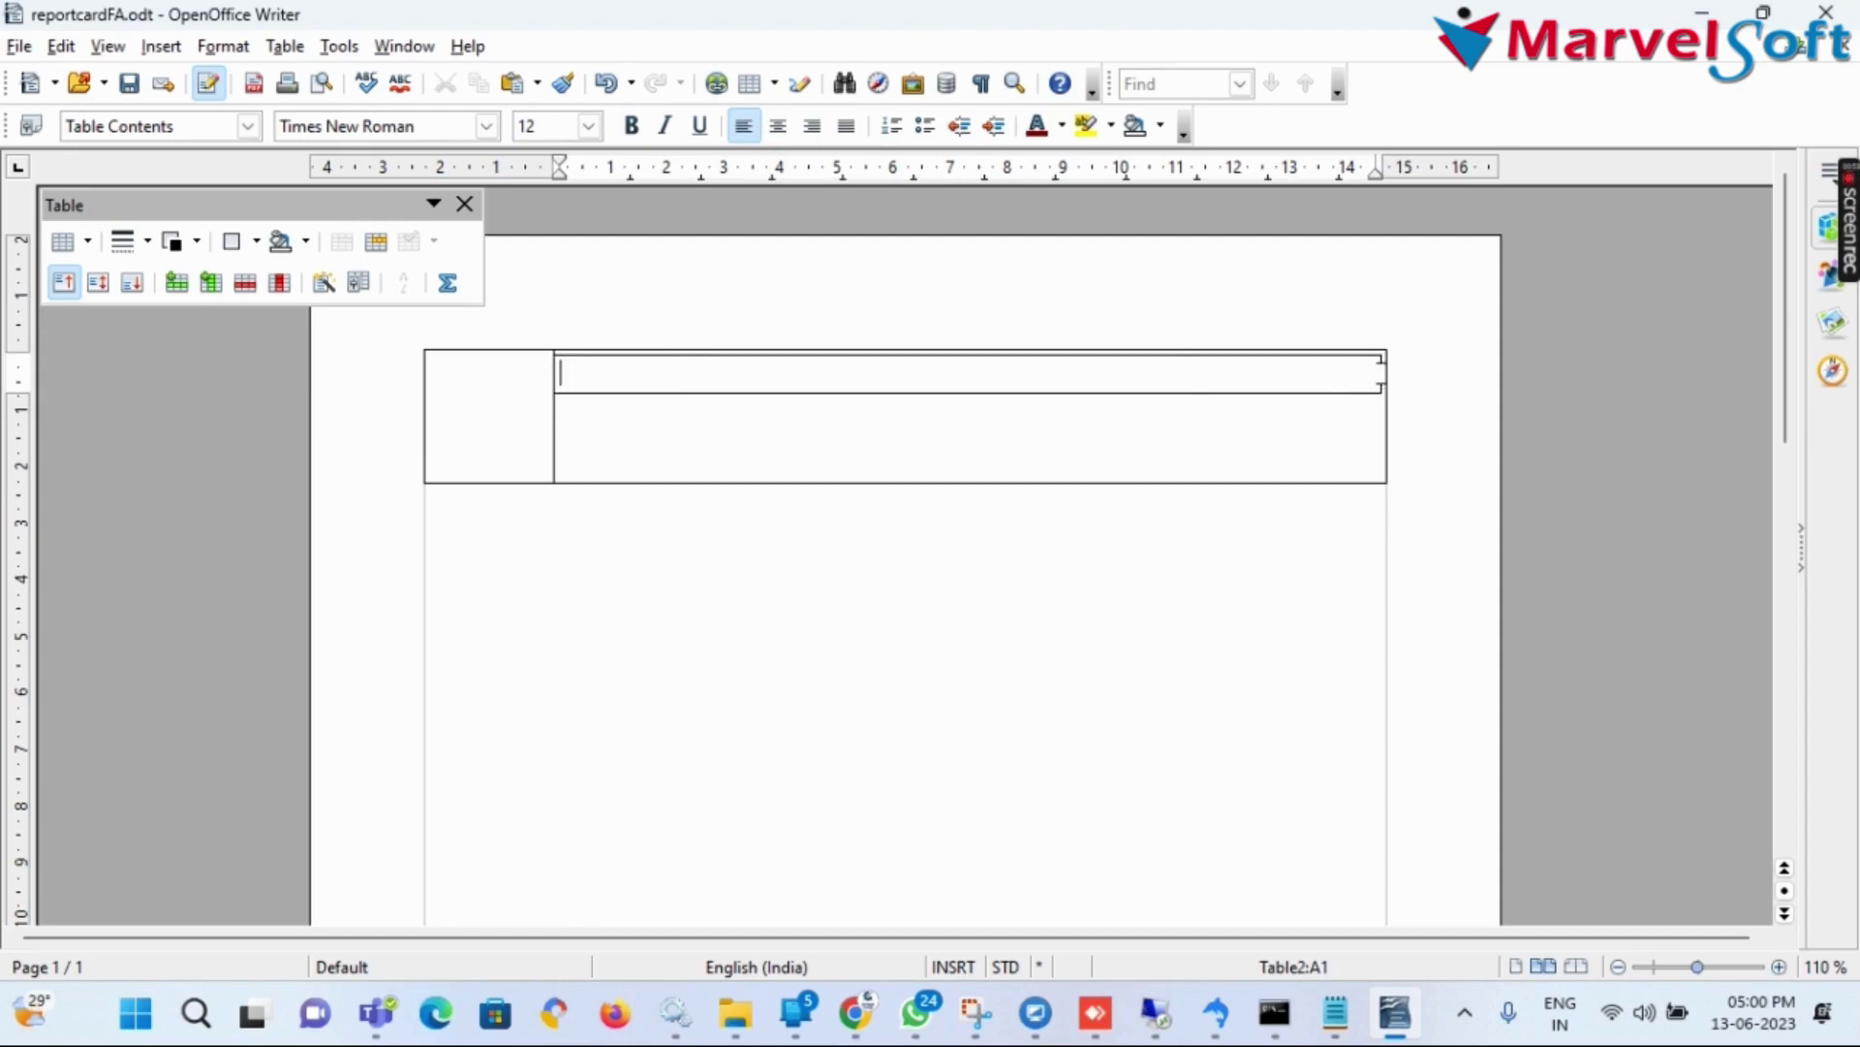
{"action": "left_click_drag", "start_coordinate": [1383, 373], "coordinate": [1388, 375]}
{"action": "left_click", "coordinate": [780, 127]}
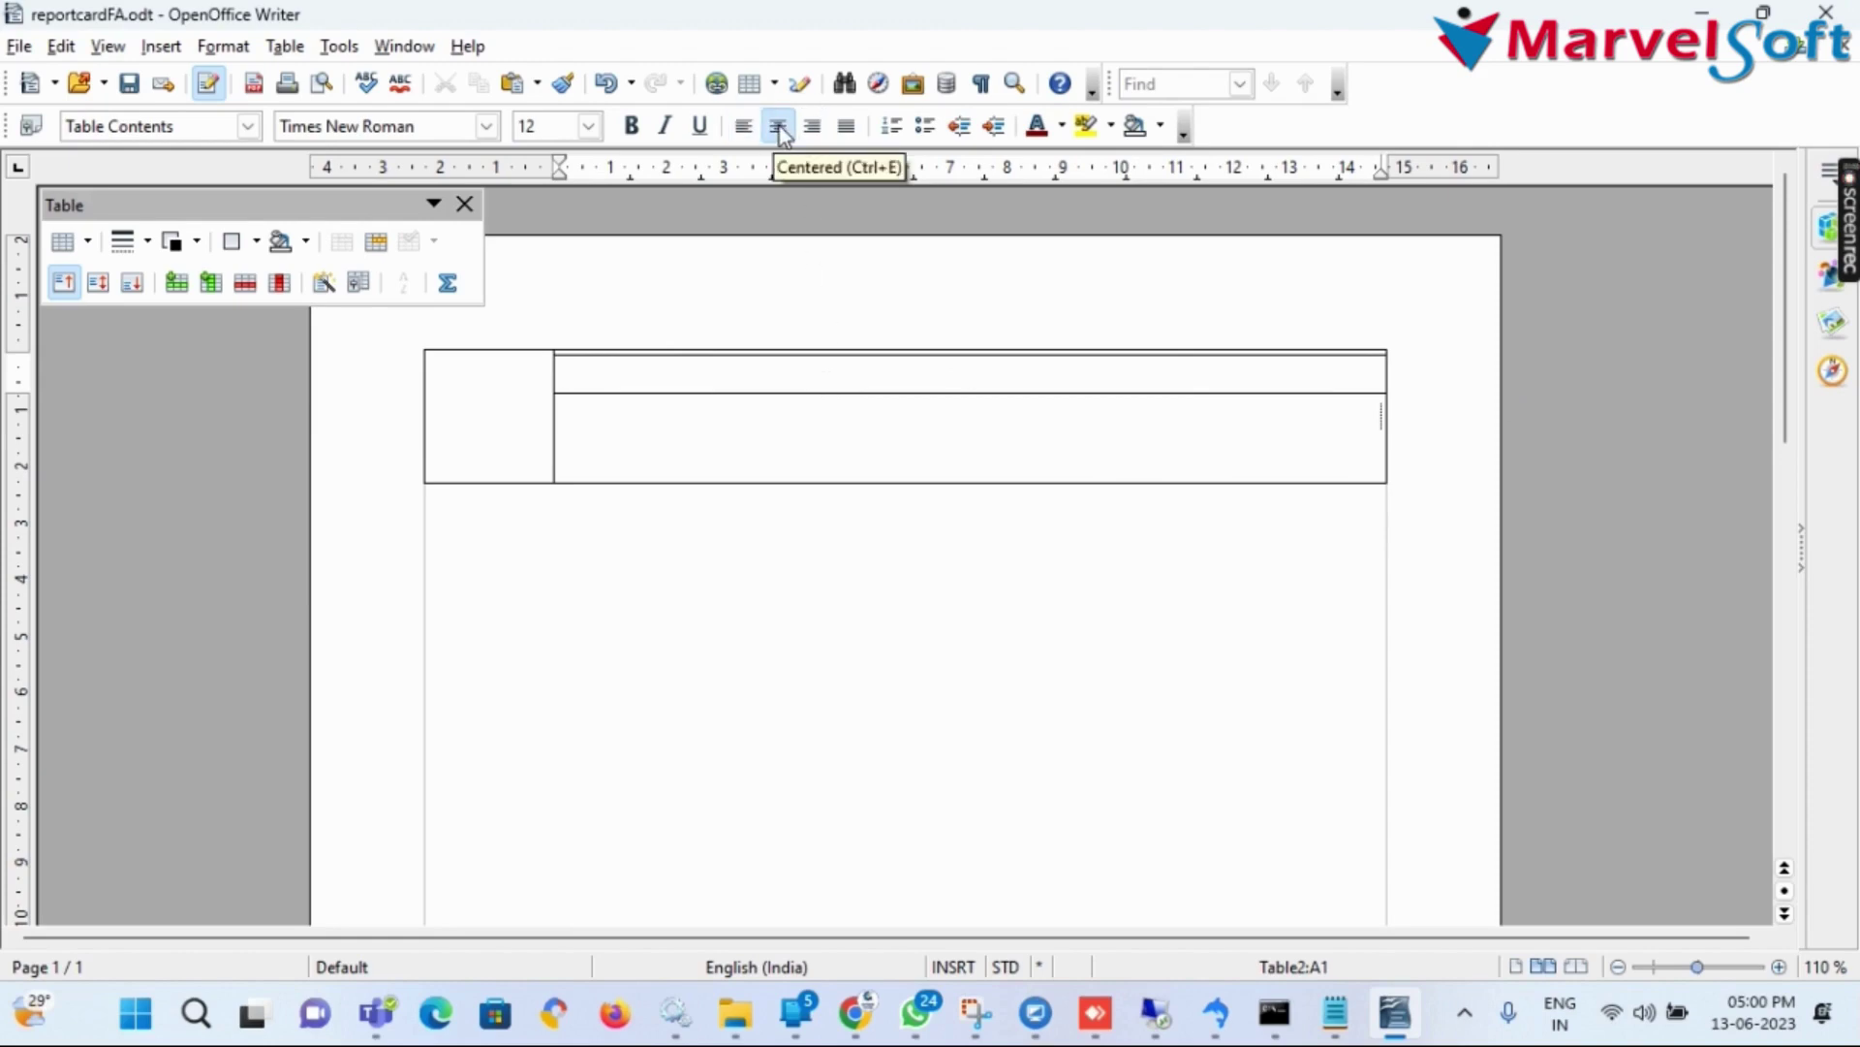
Fill the header cells with $SchoolName and '$schoolAddress, $schoolCity $schoolZip'
{"action": "type", "text": "$Sc"}
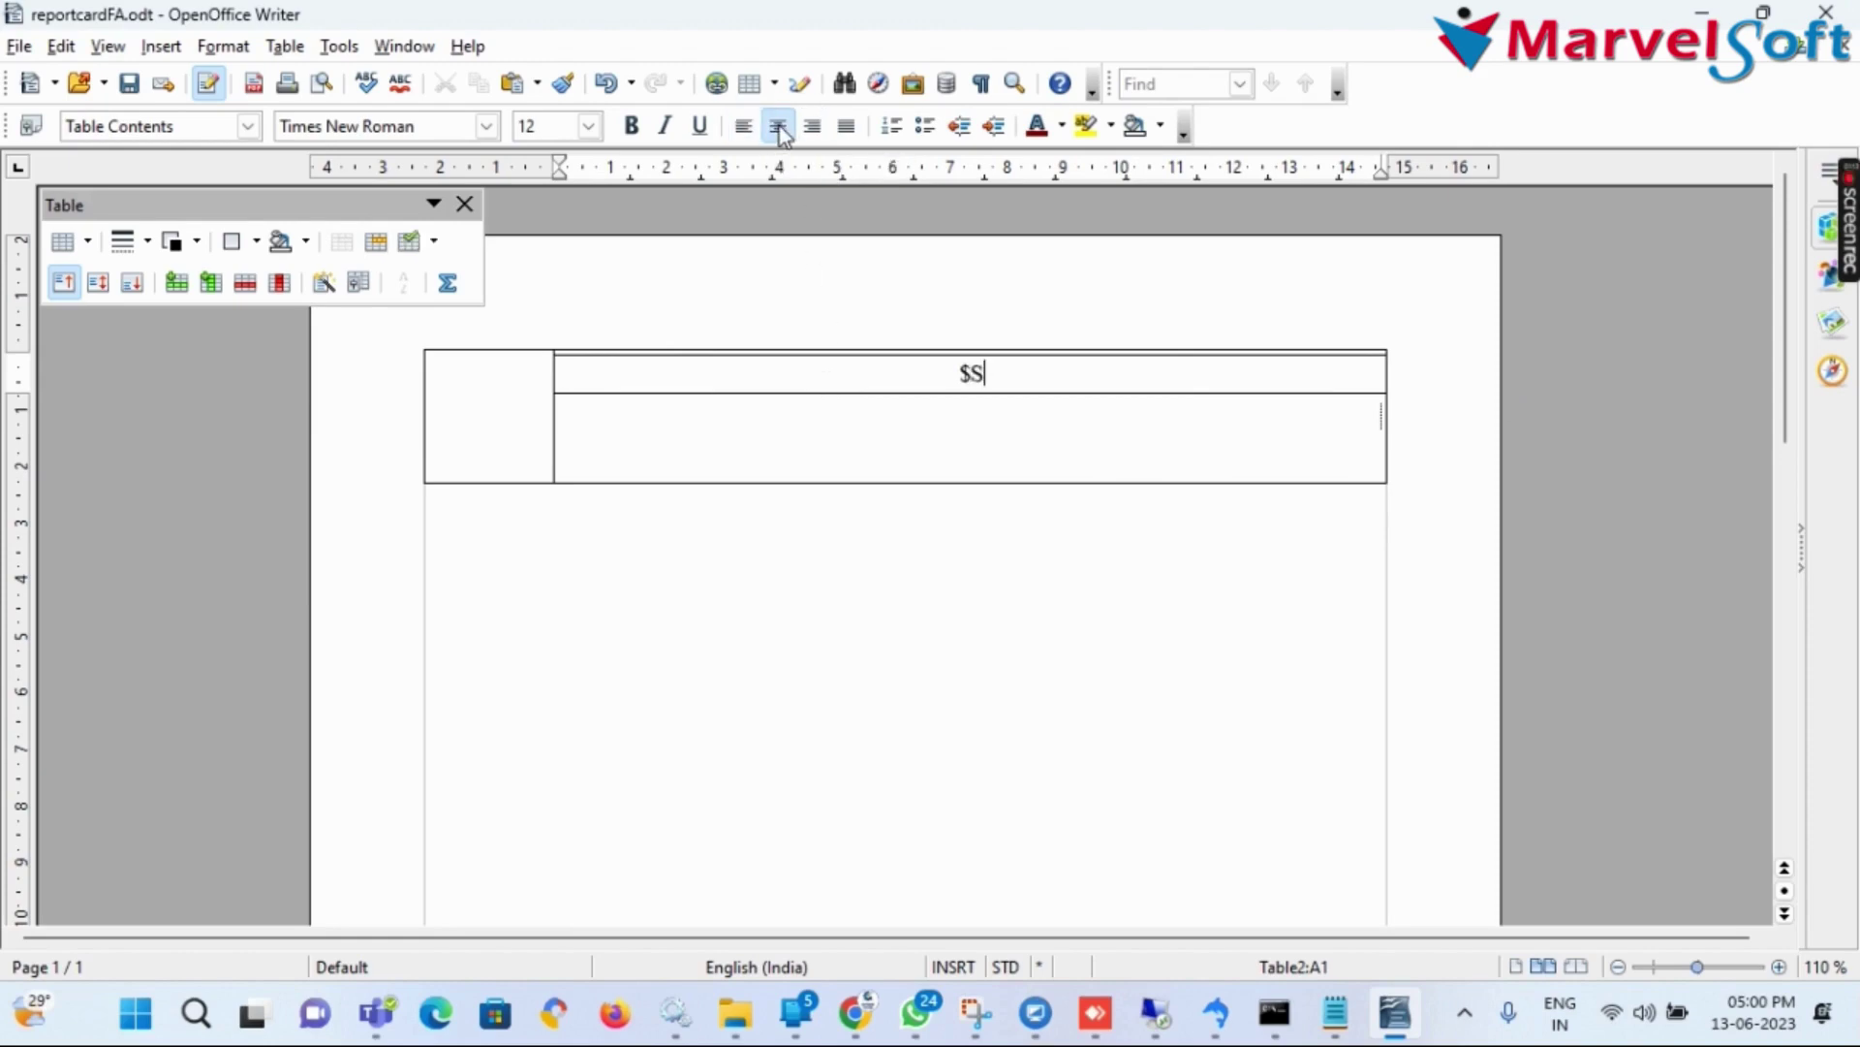
{"action": "type", "text": "hoolName"}
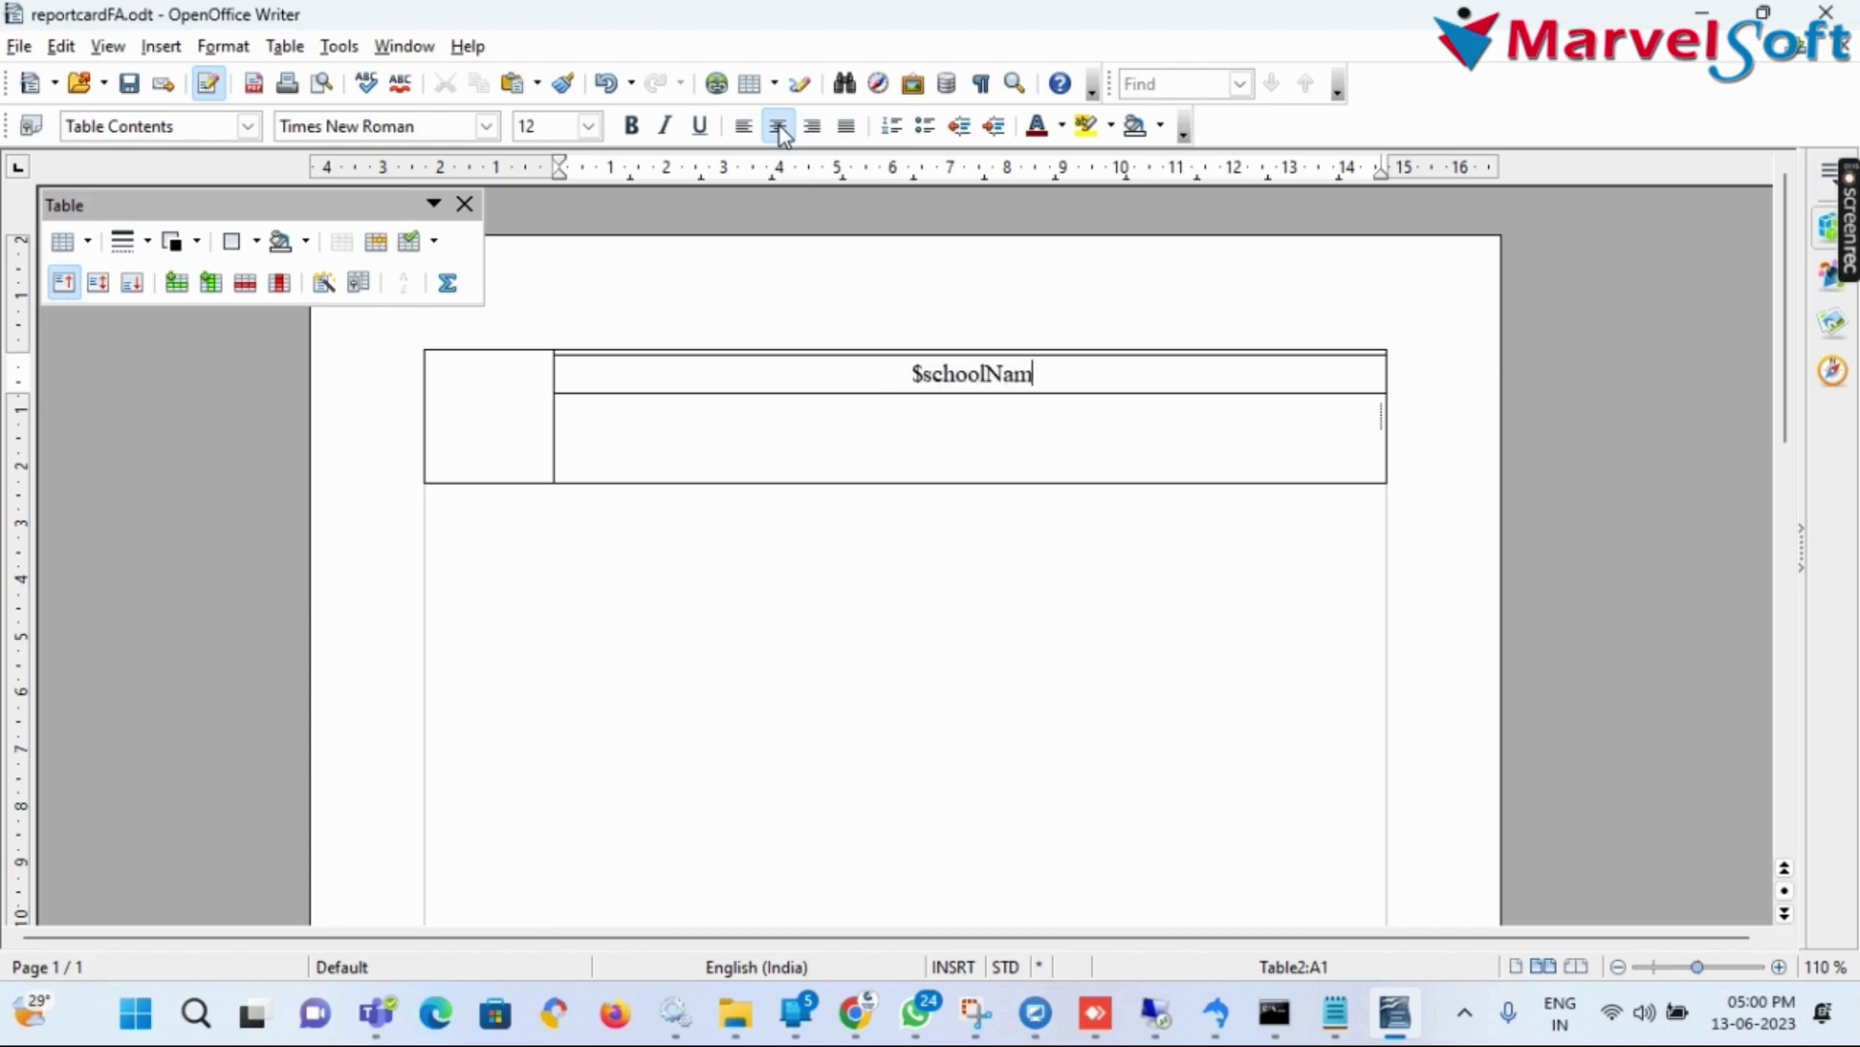
{"action": "left_click", "coordinate": [830, 413]}
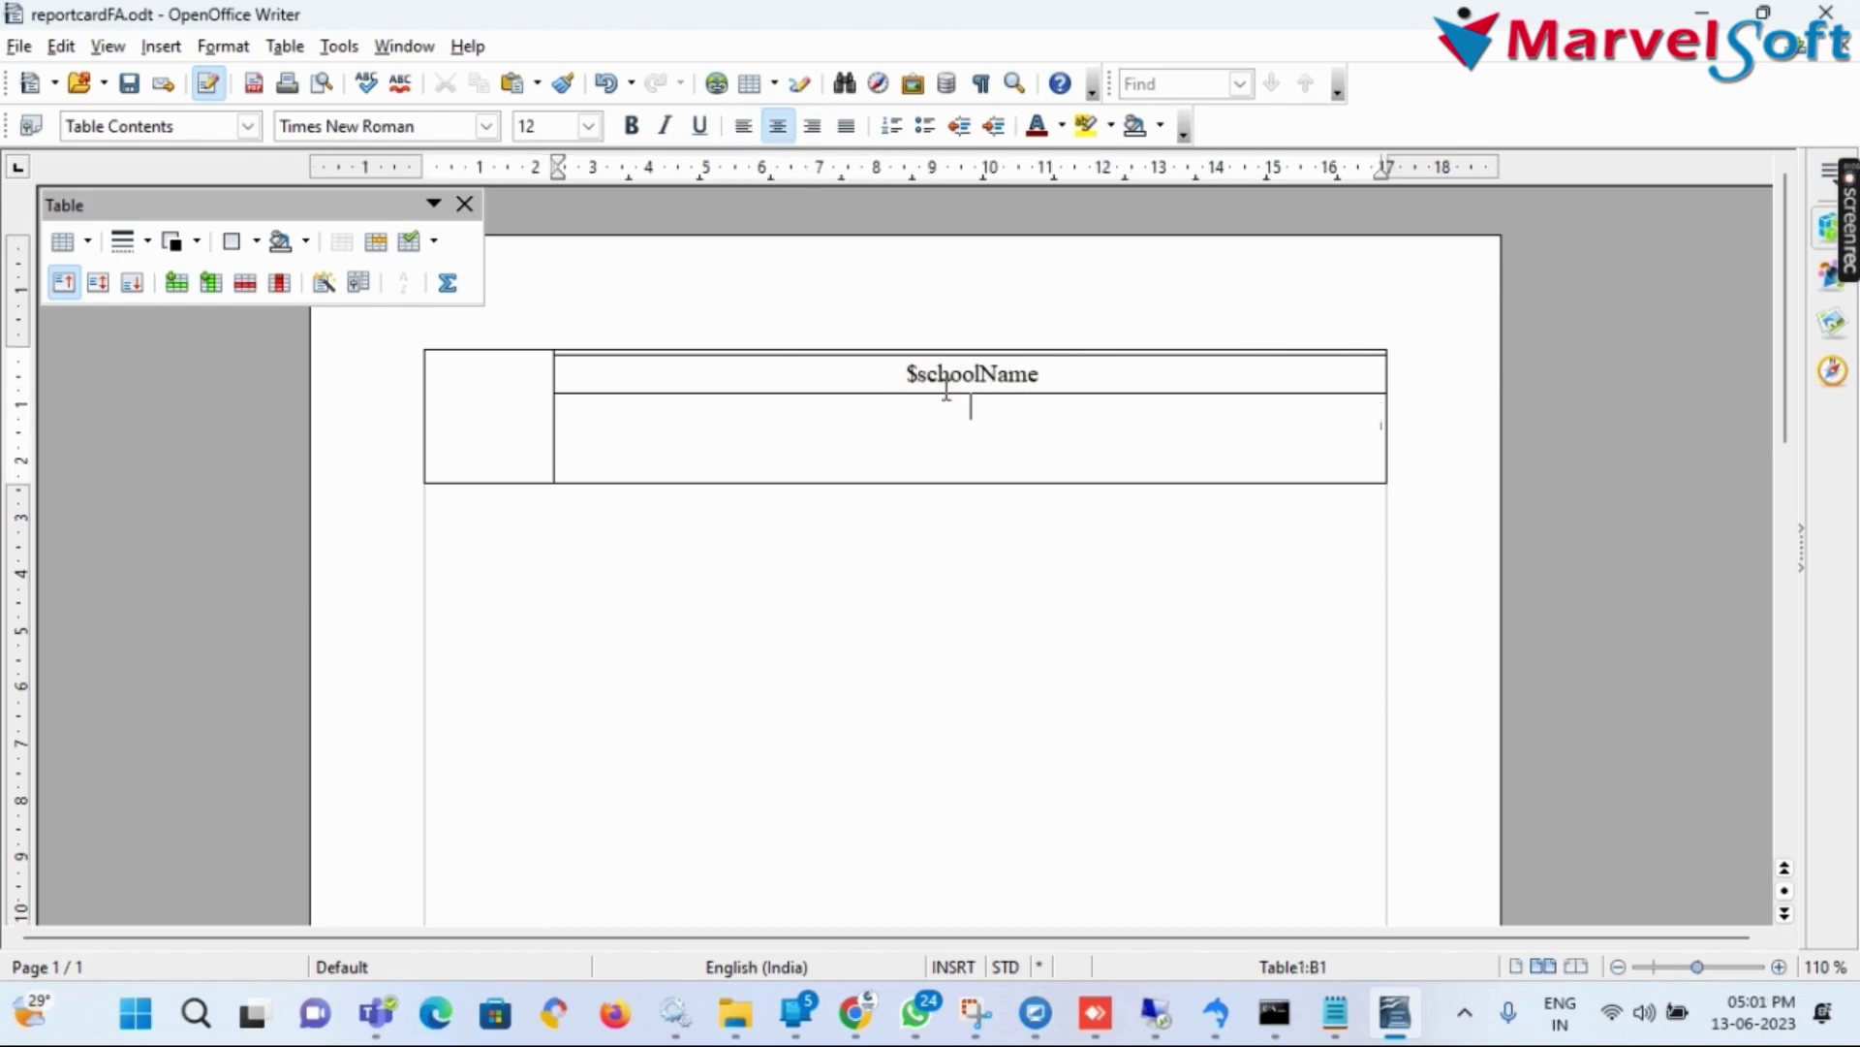
{"action": "type", "text": "$schoolAd"}
{"action": "key", "text": "BackSpace"}
{"action": "key", "text": "BackSpace"}
{"action": "type", "text": "Address, $schoolCity"}
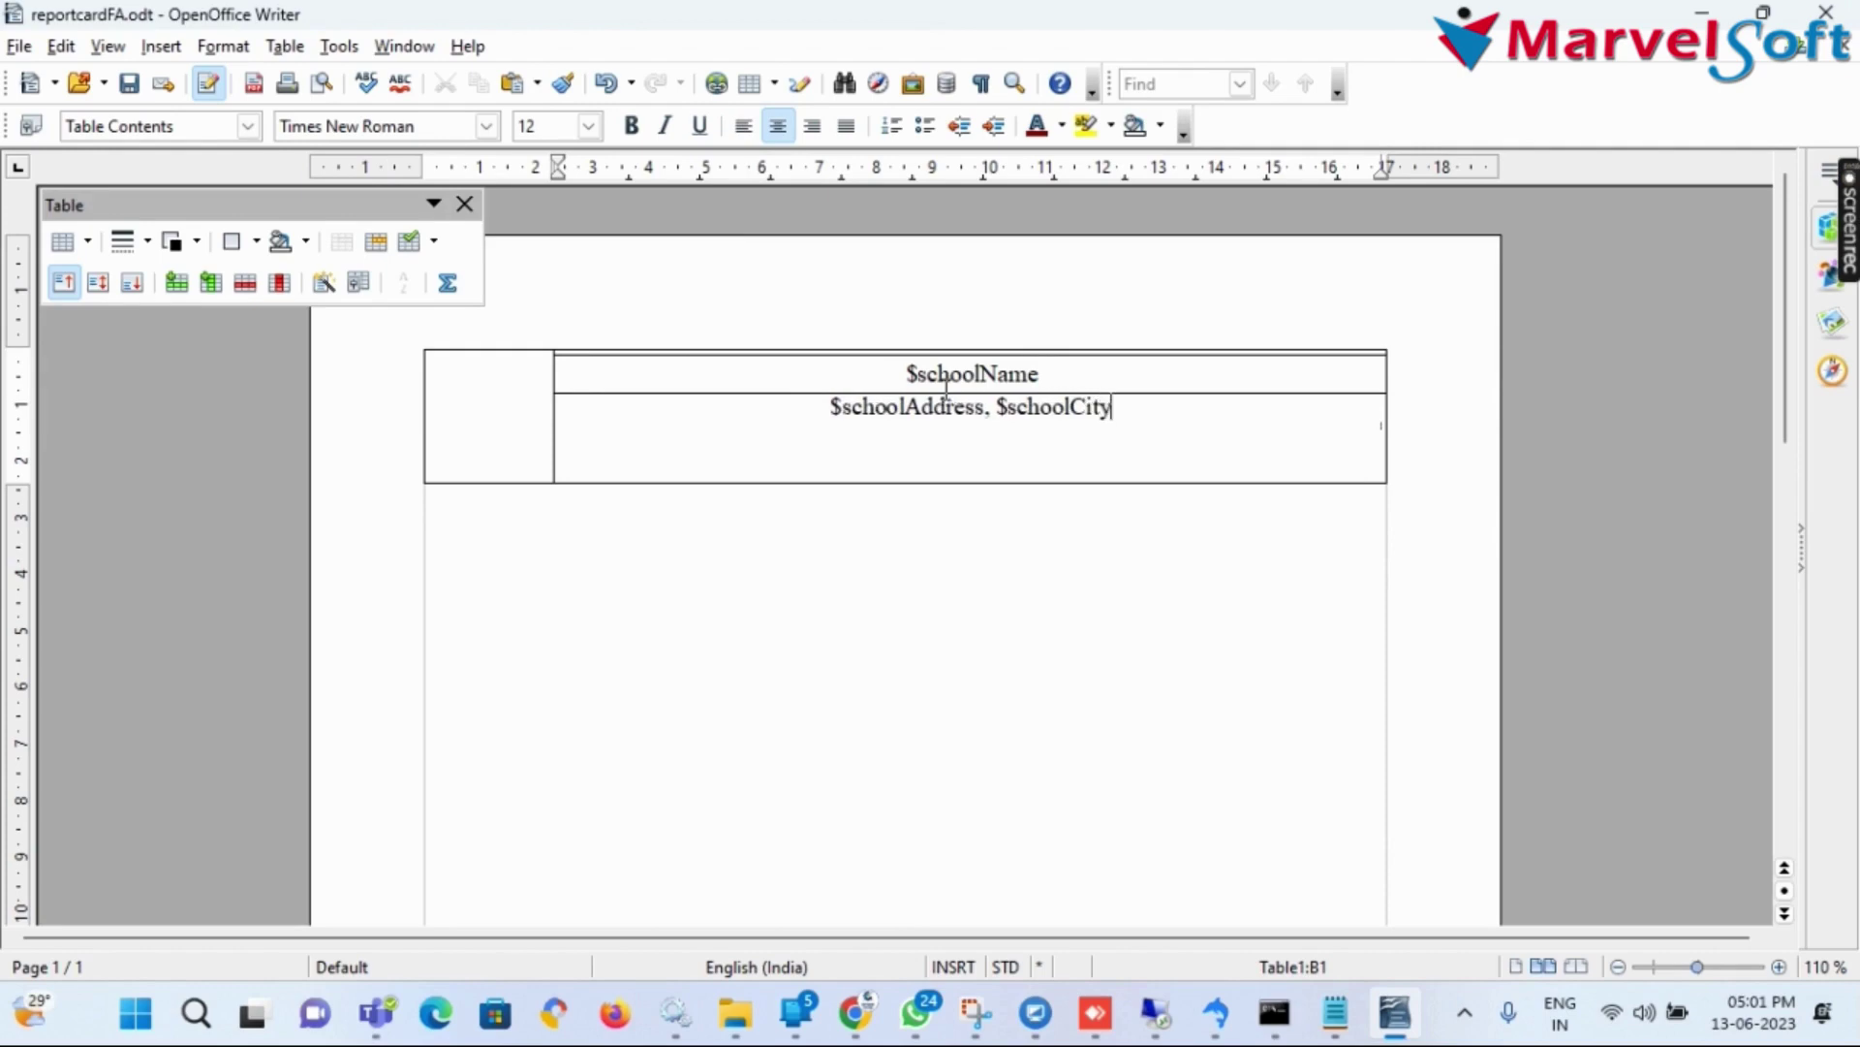
{"action": "type", "text": " $"}
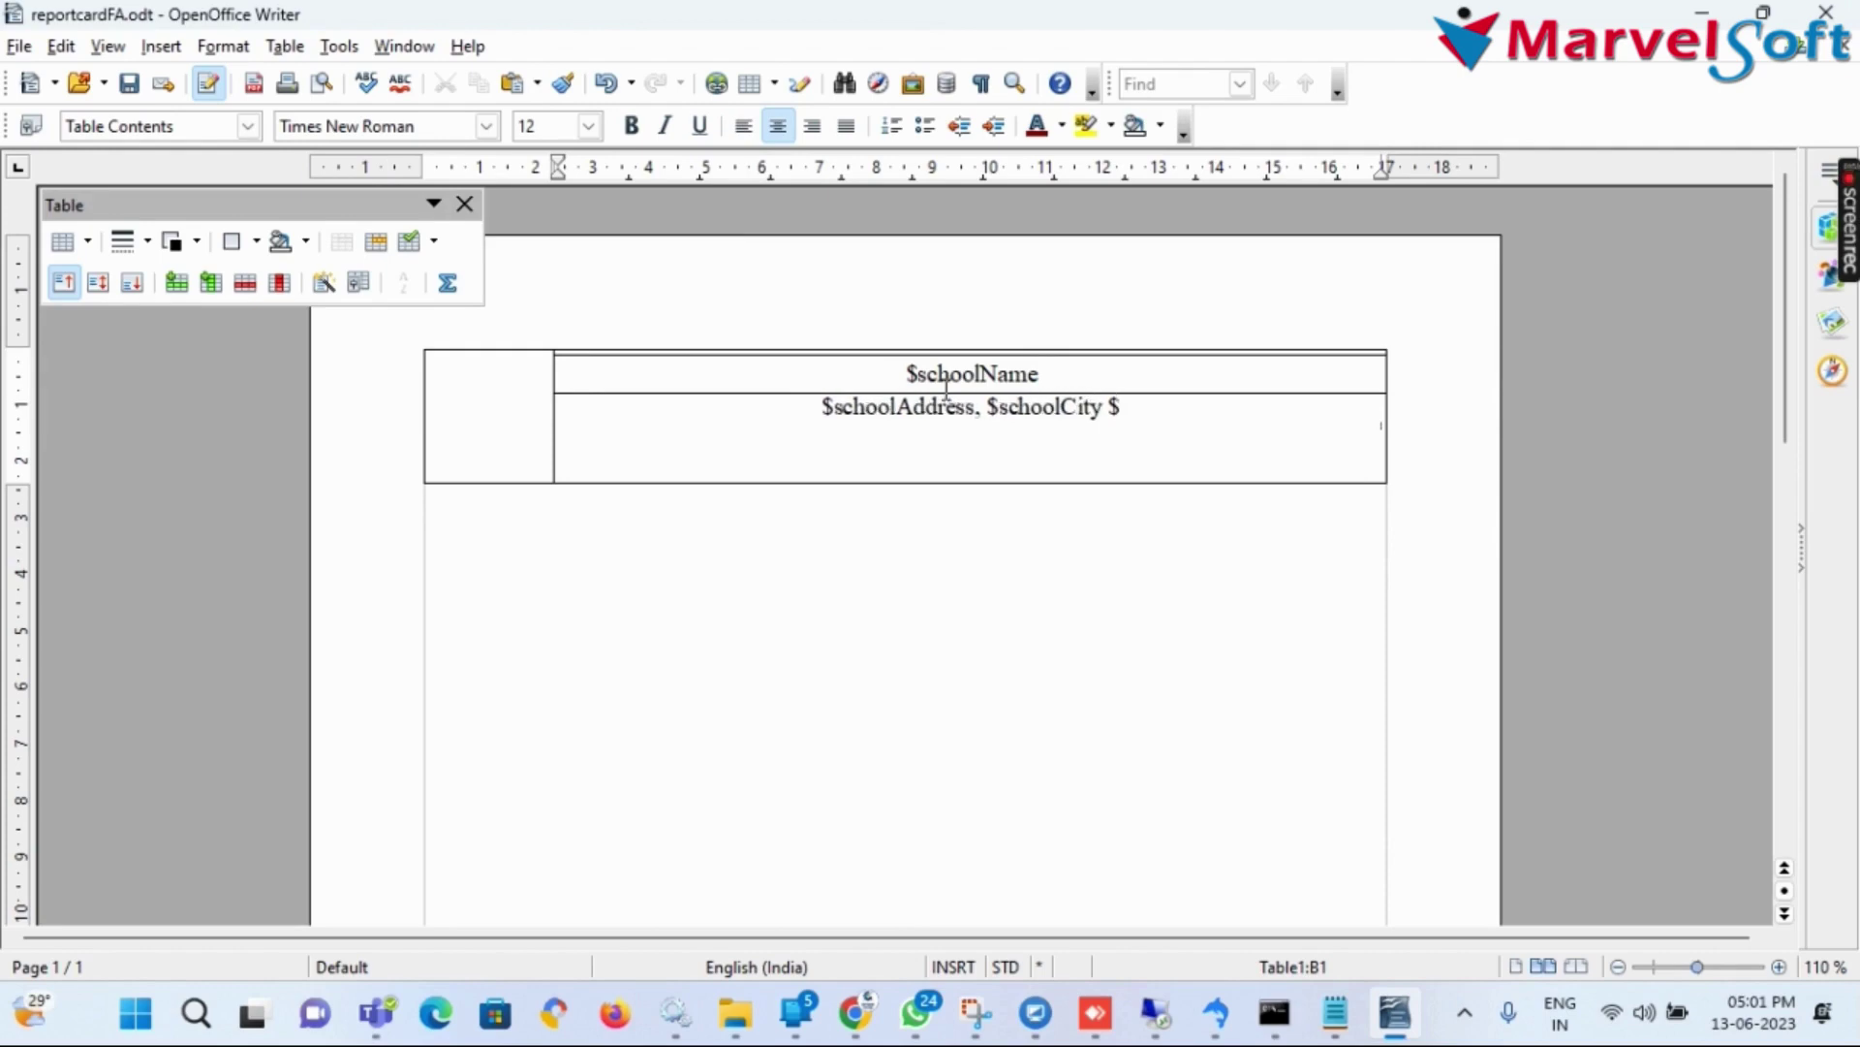
{"action": "type", "text": "schoolZip"}
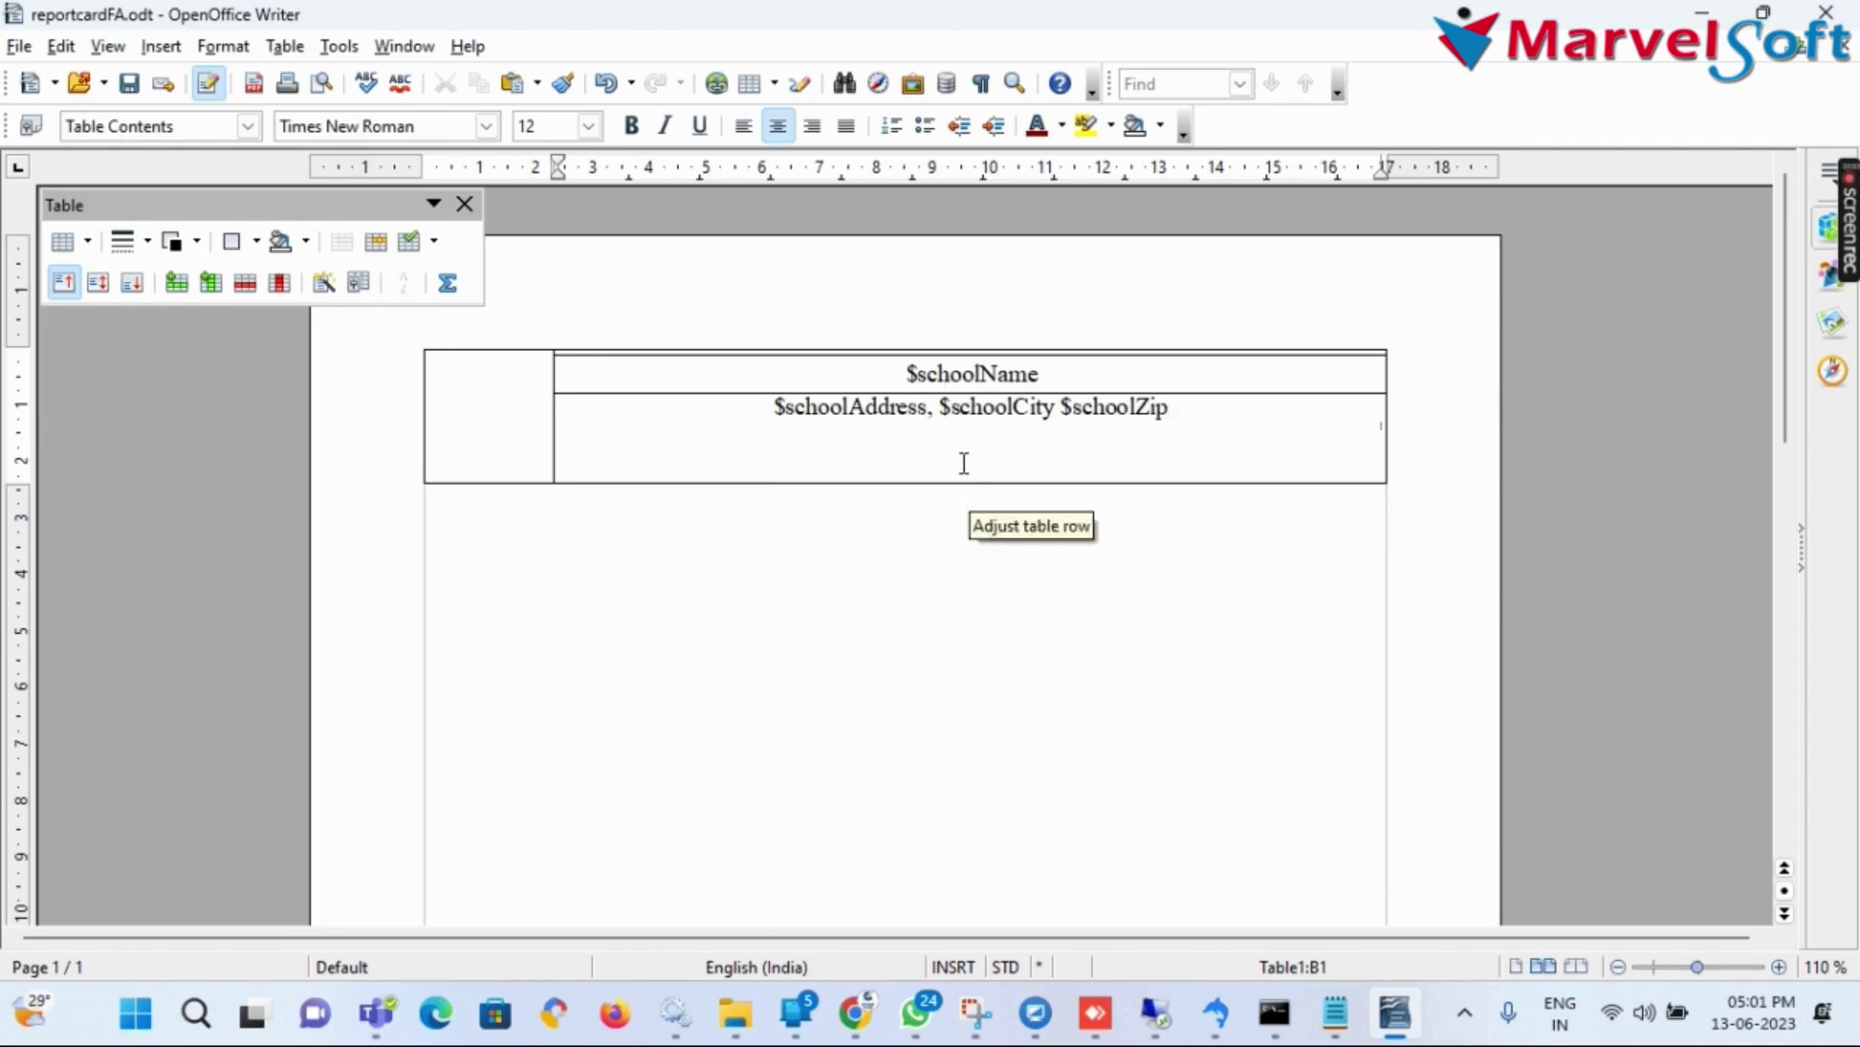
Add the centred title 'STUDENT S PROGRESSIVE REPORT' below the header table
{"action": "left_click", "coordinate": [475, 431]}
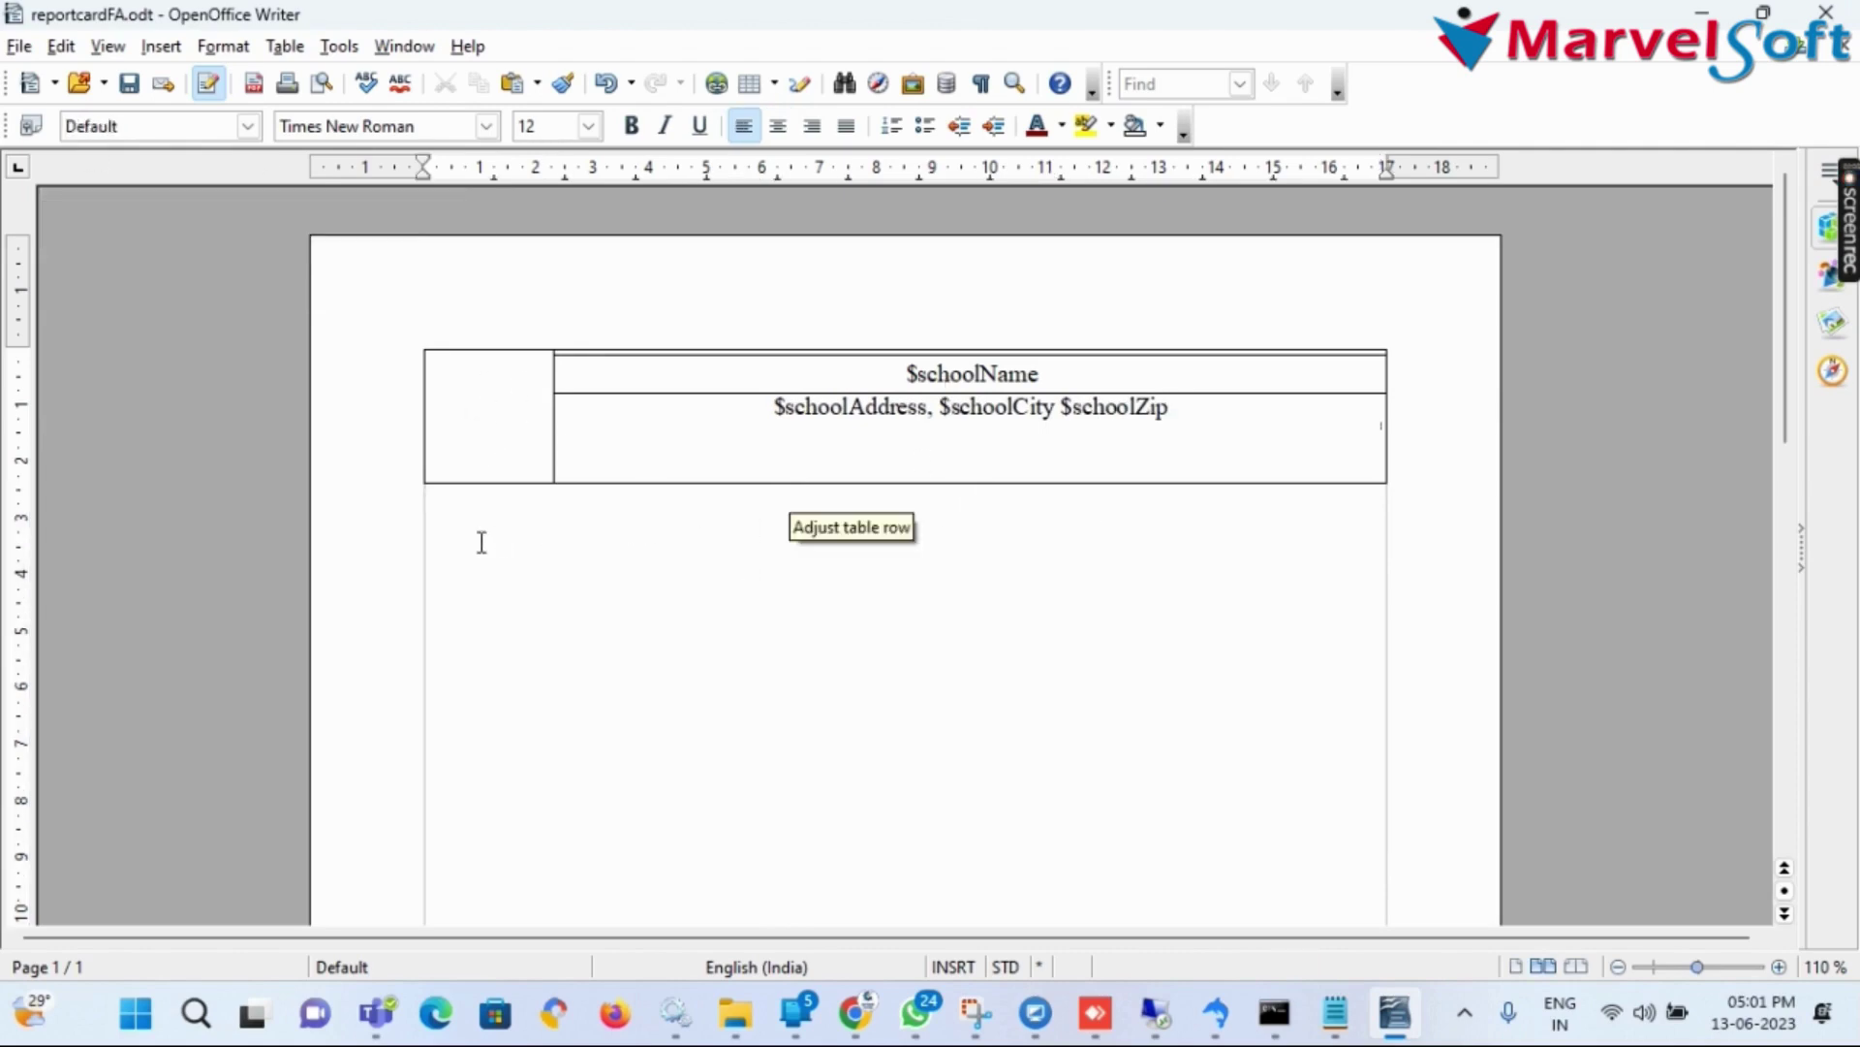
{"action": "left_click", "coordinate": [778, 126]}
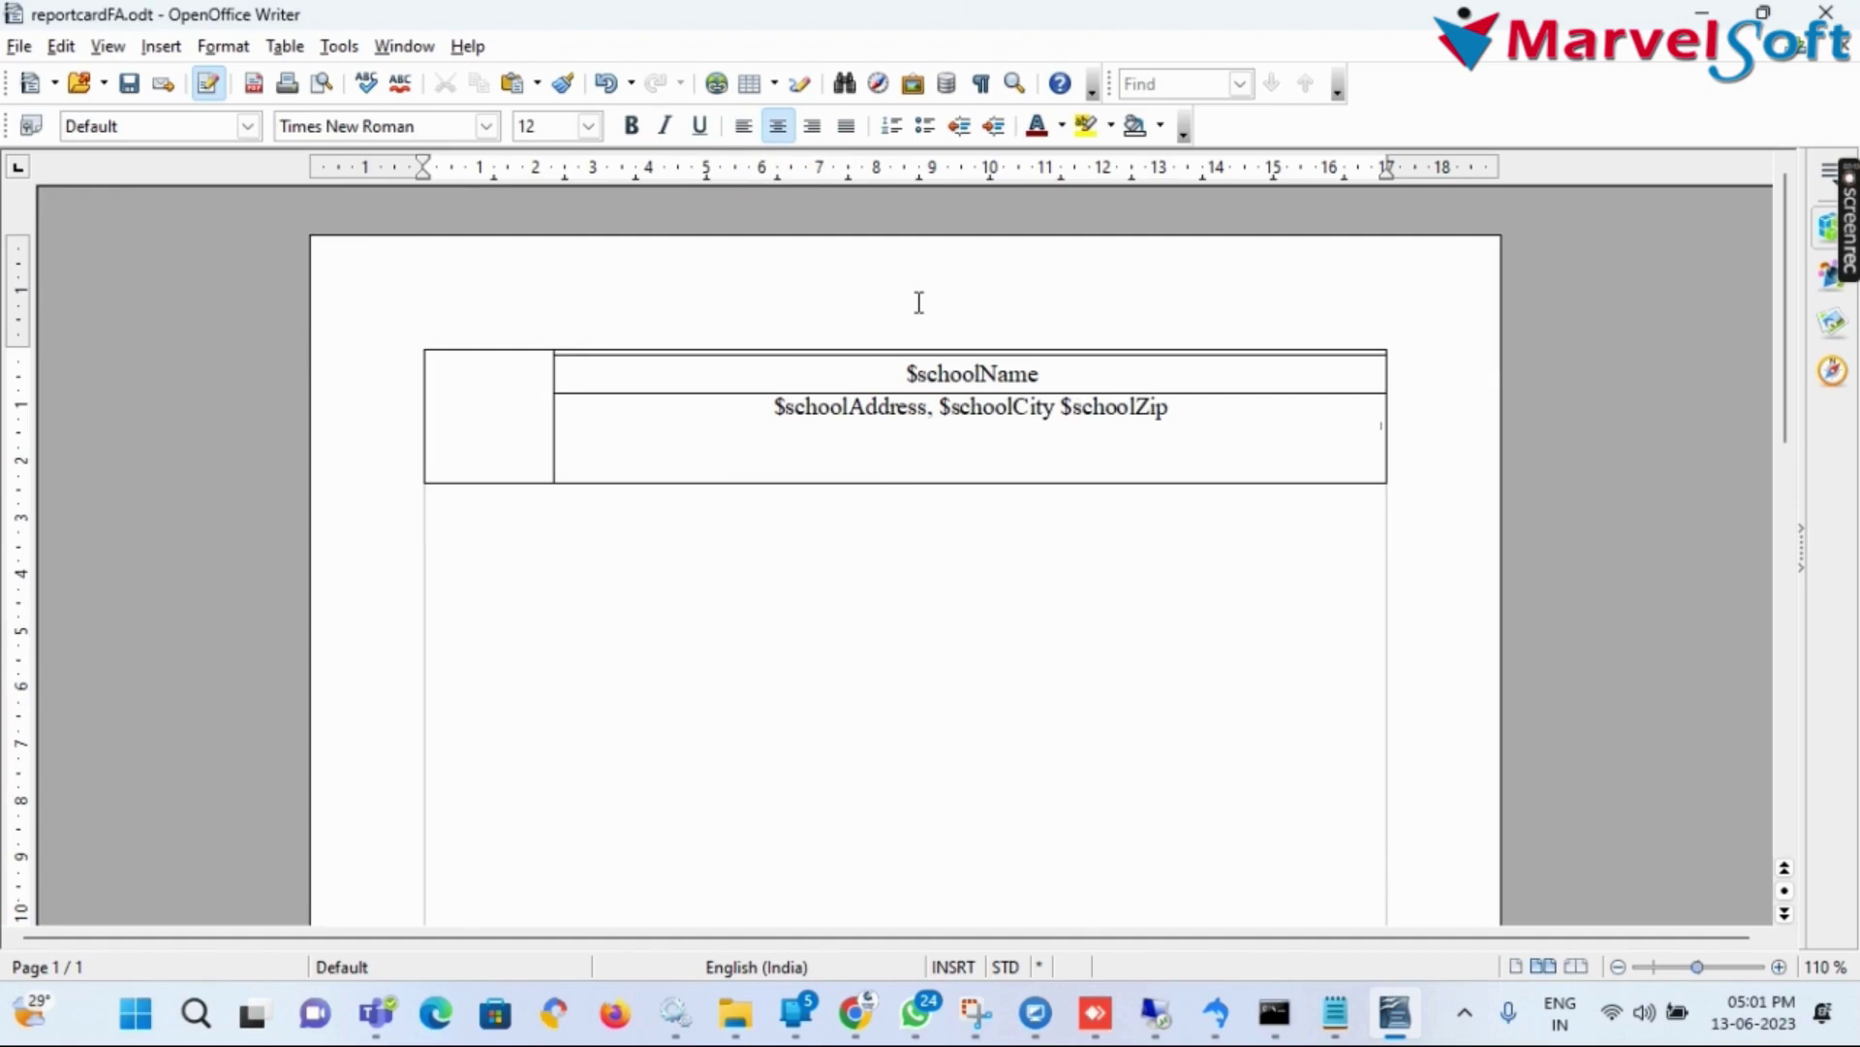
{"action": "type", "text": "STUDENT"}
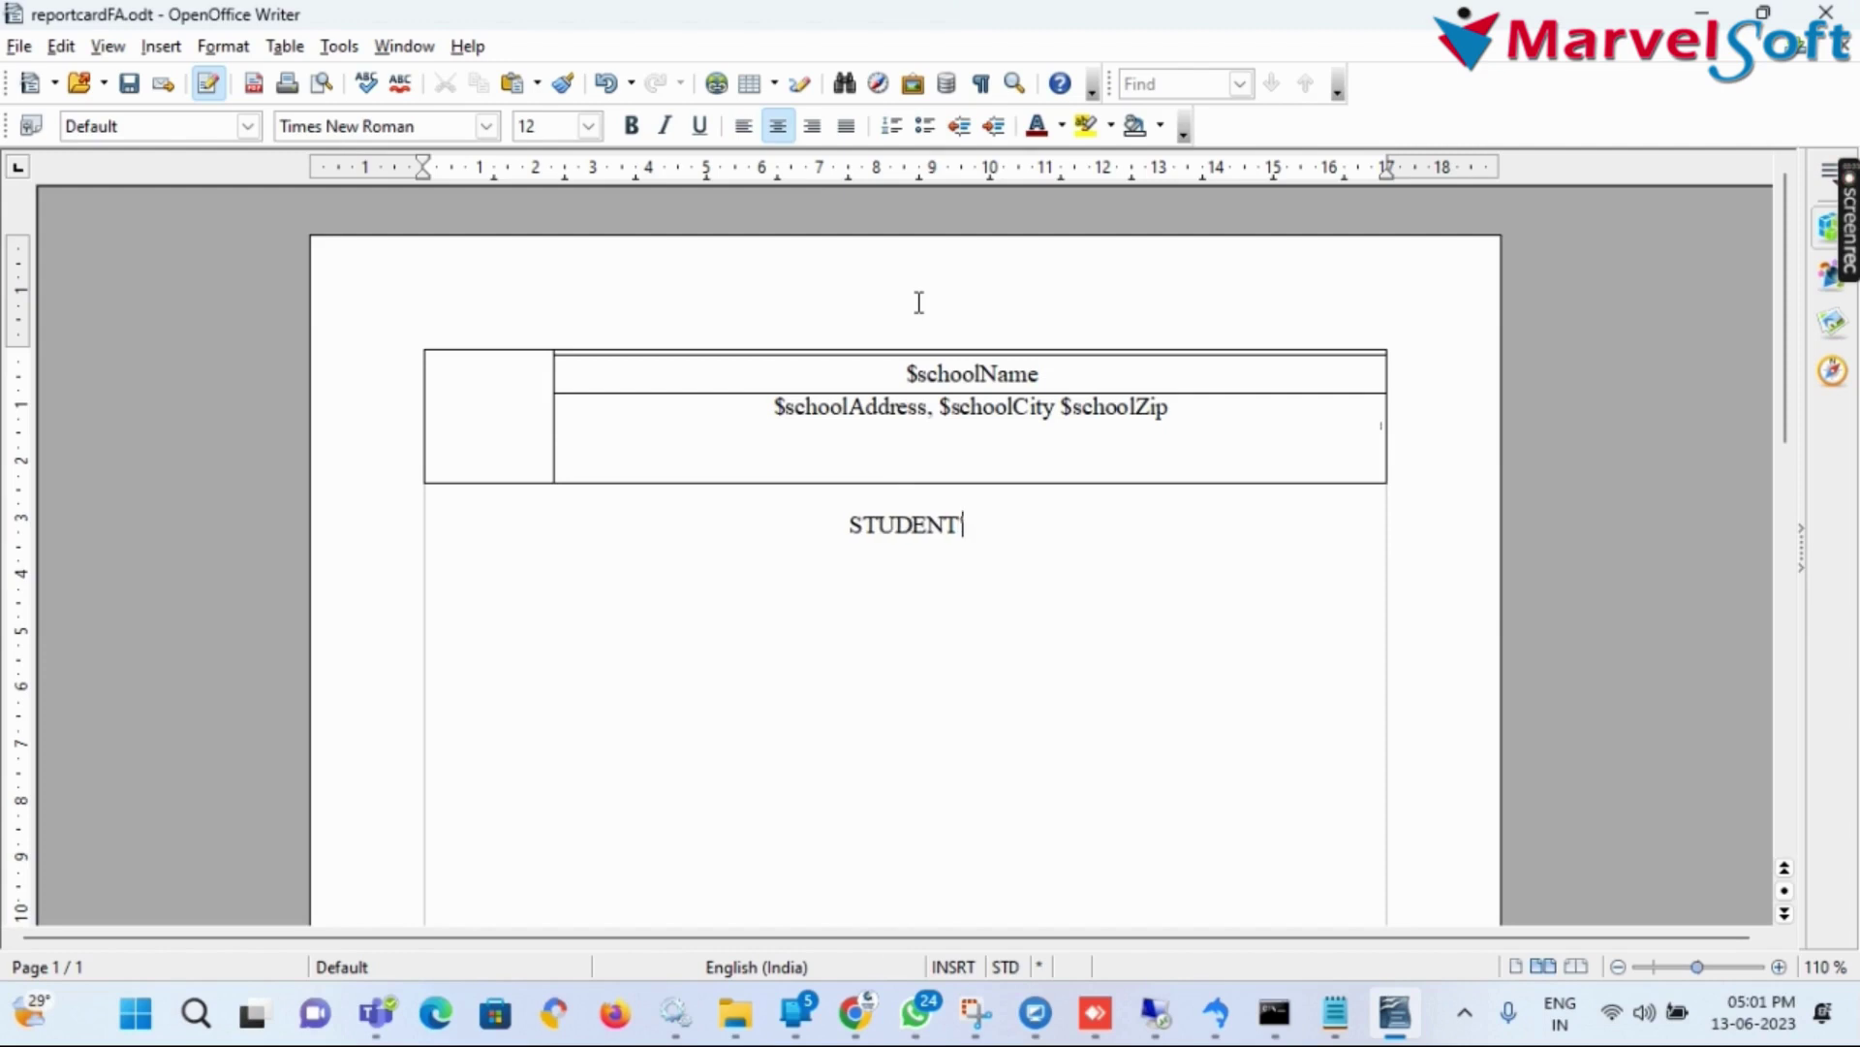
{"action": "type", "text": " S P"}
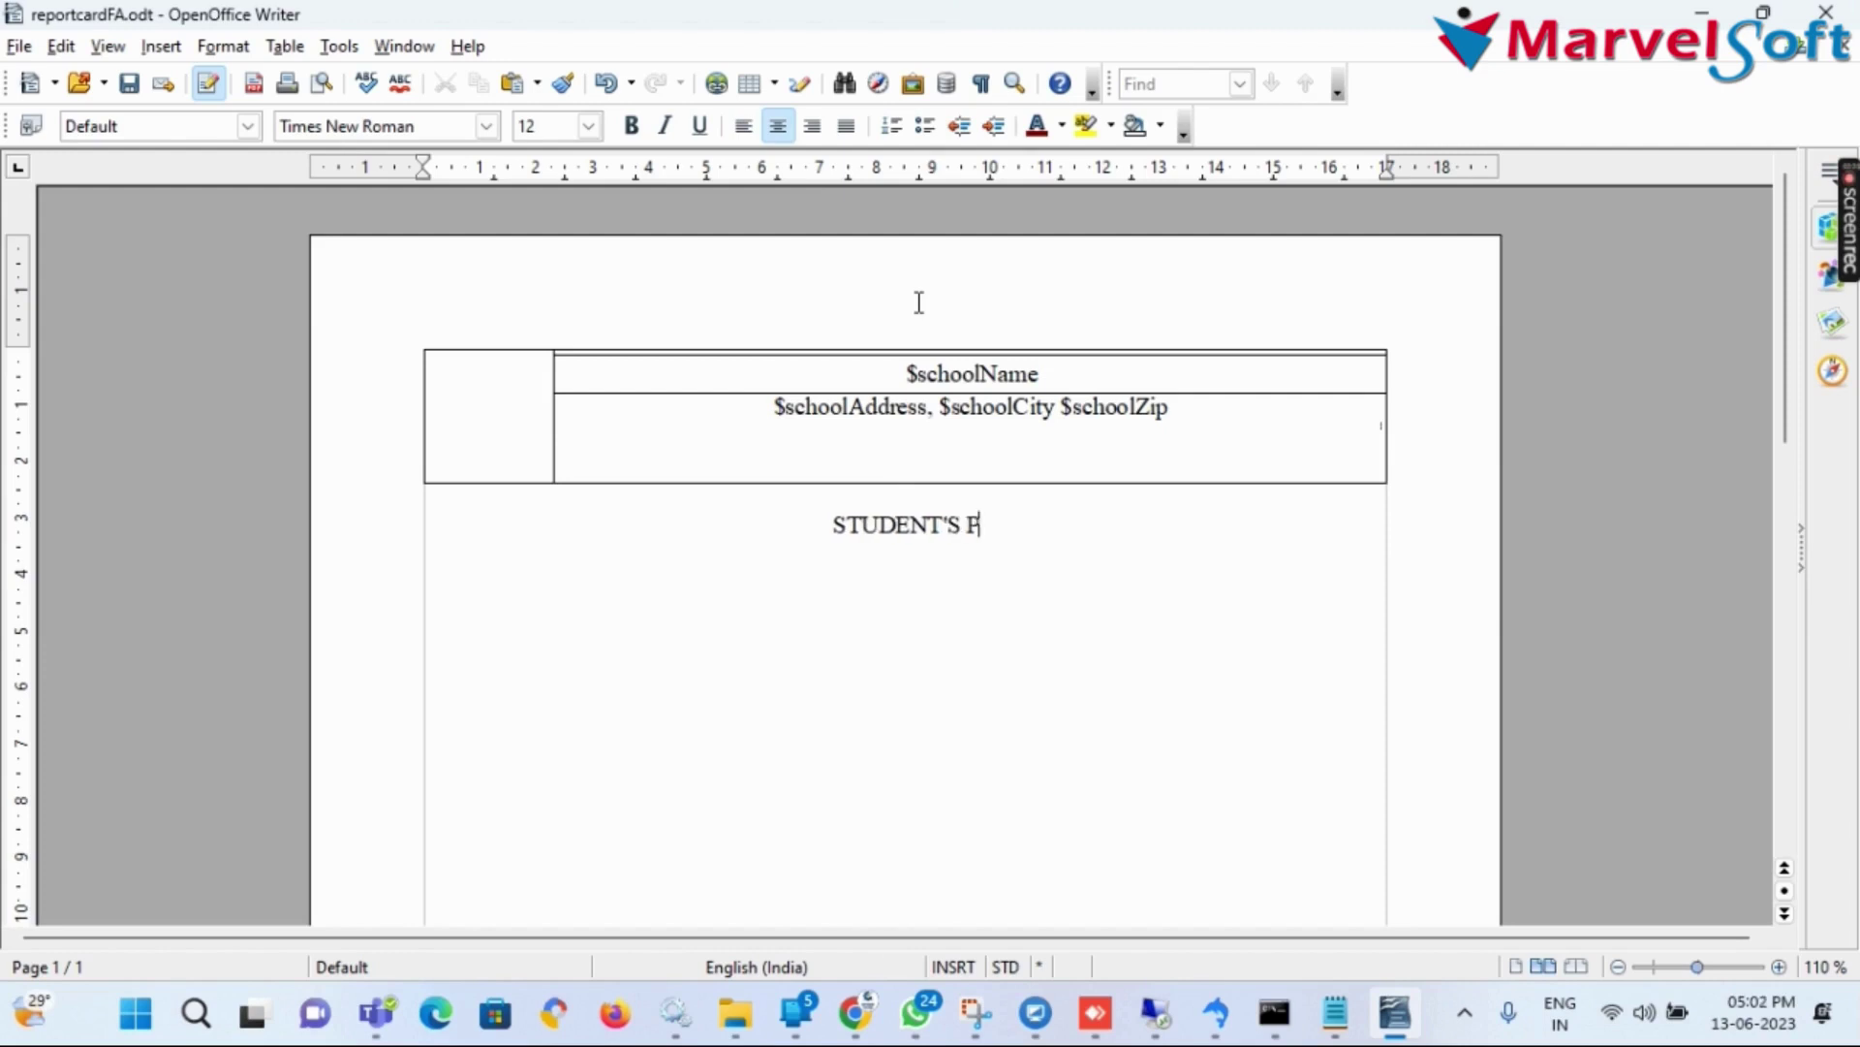
{"action": "type", "text": "ROGRE"}
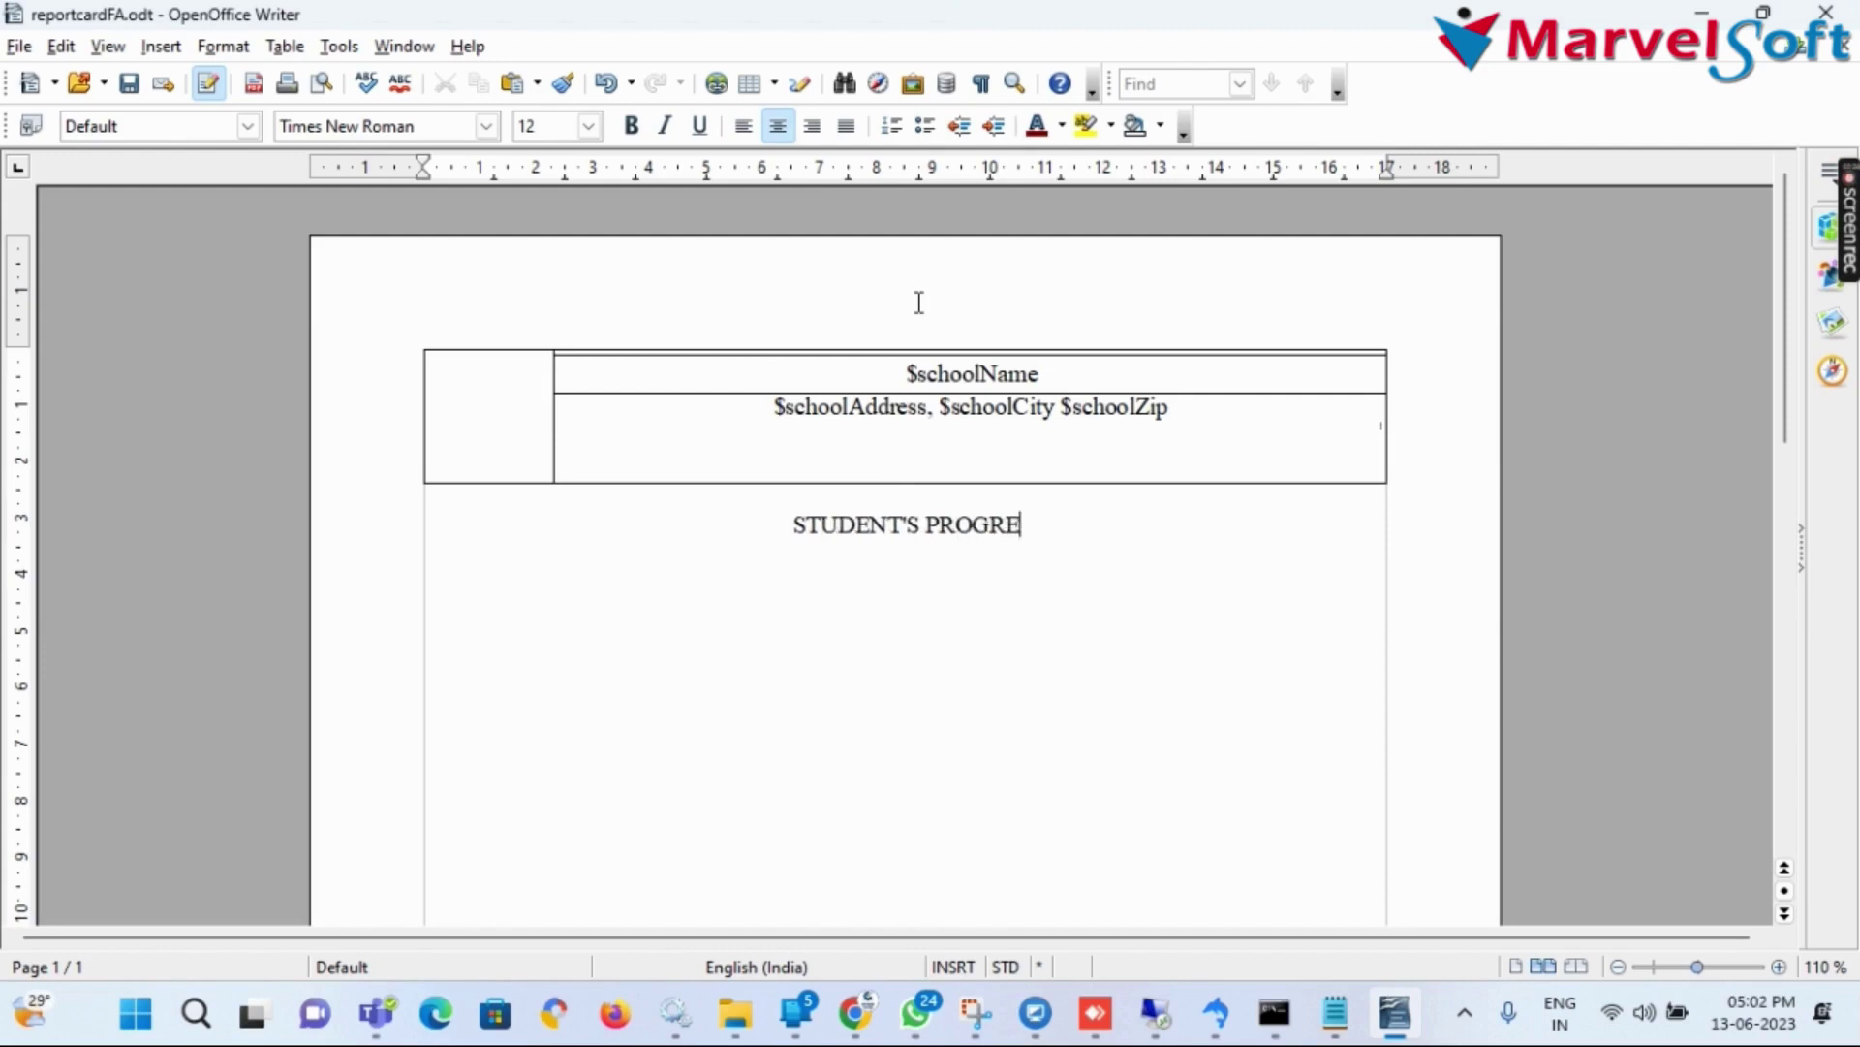
{"action": "type", "text": "SSIVE REPORT"}
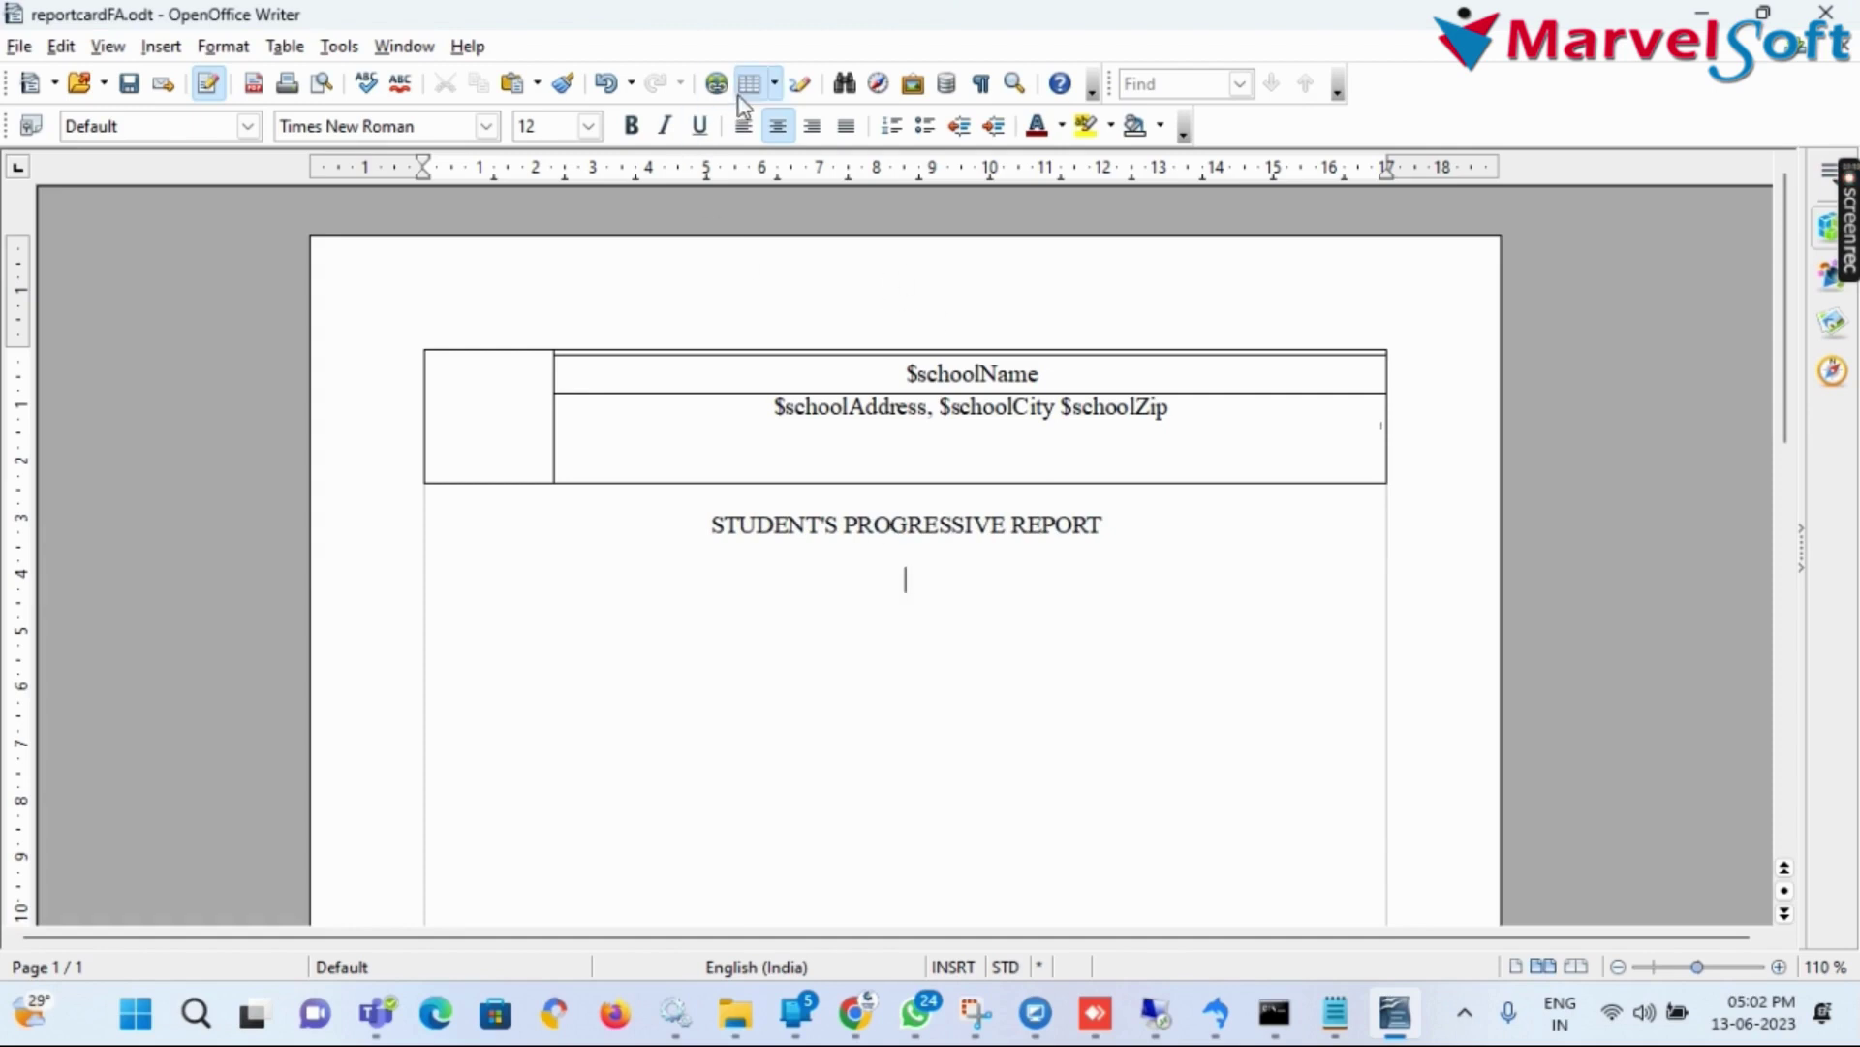
Insert a 2x5 table in 9 pt with 'STUDENT NAME: $firstName $lastName' in cell A1
{"action": "left_click", "coordinate": [772, 87]}
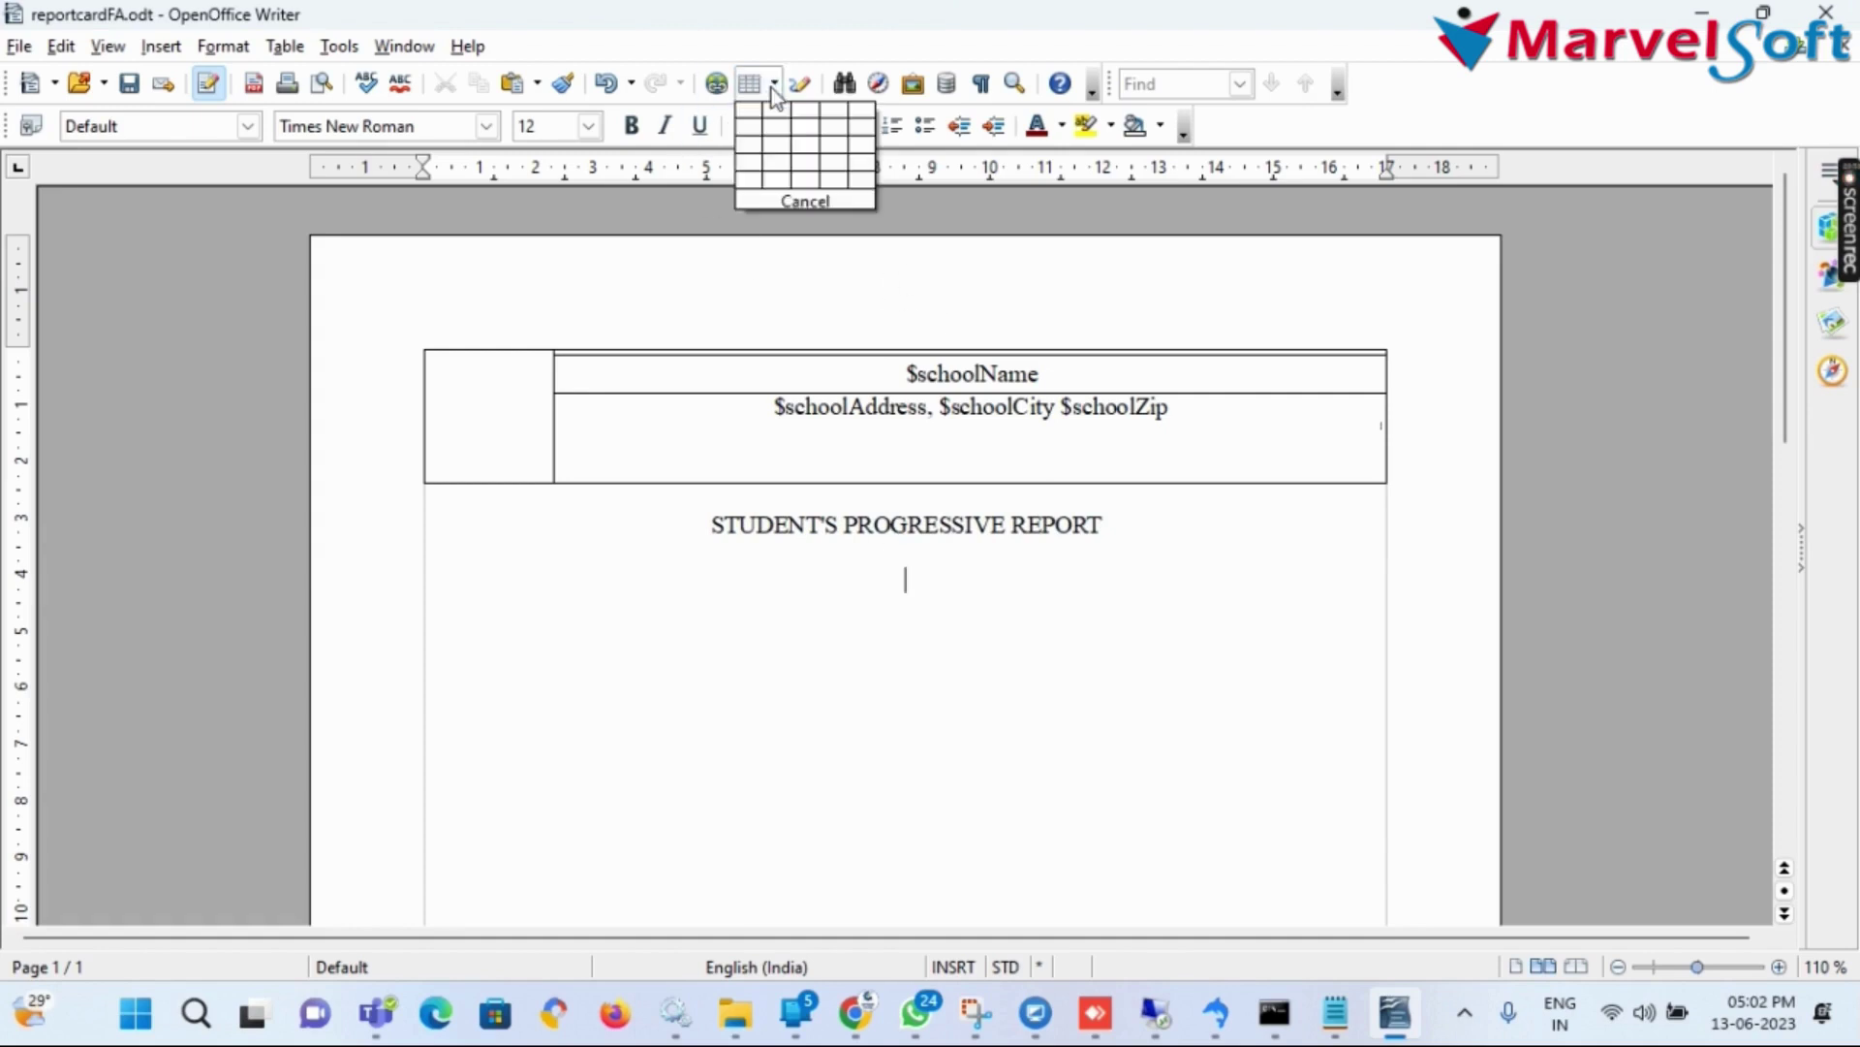
{"action": "left_click", "coordinate": [783, 187]}
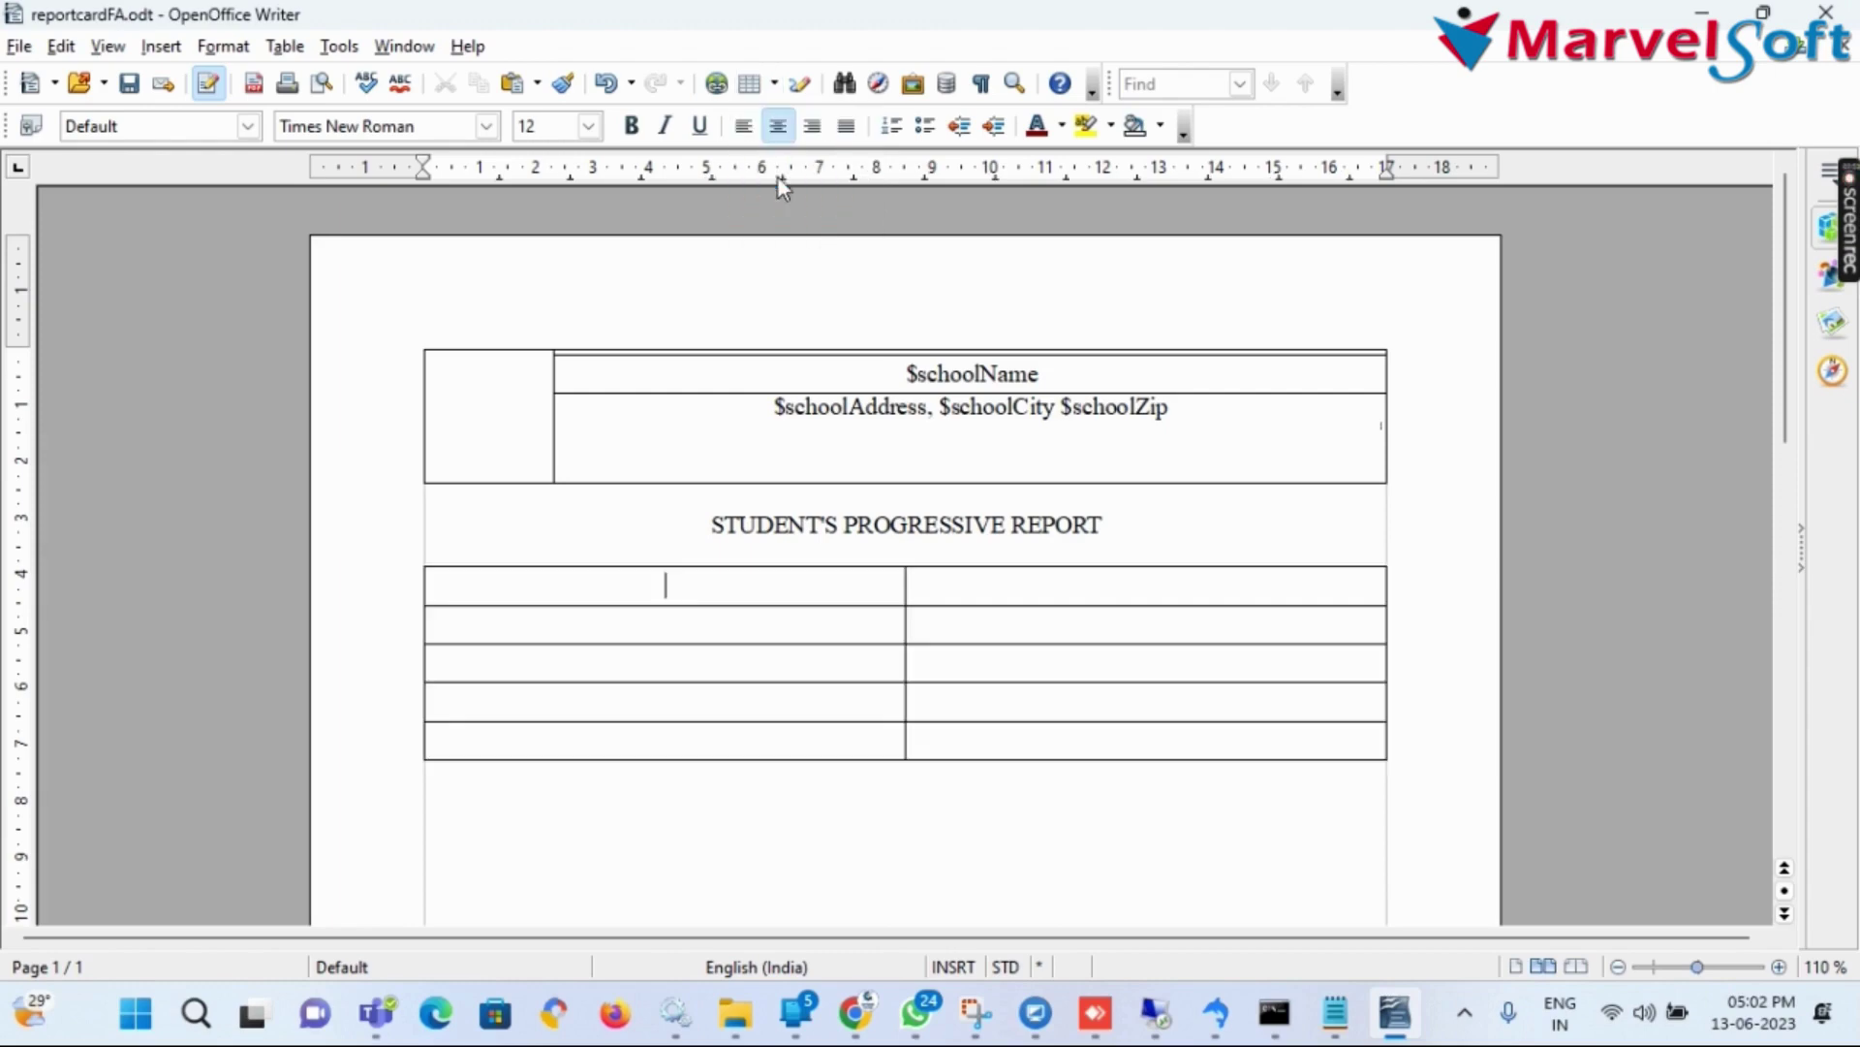
{"action": "type", "text": "s"}
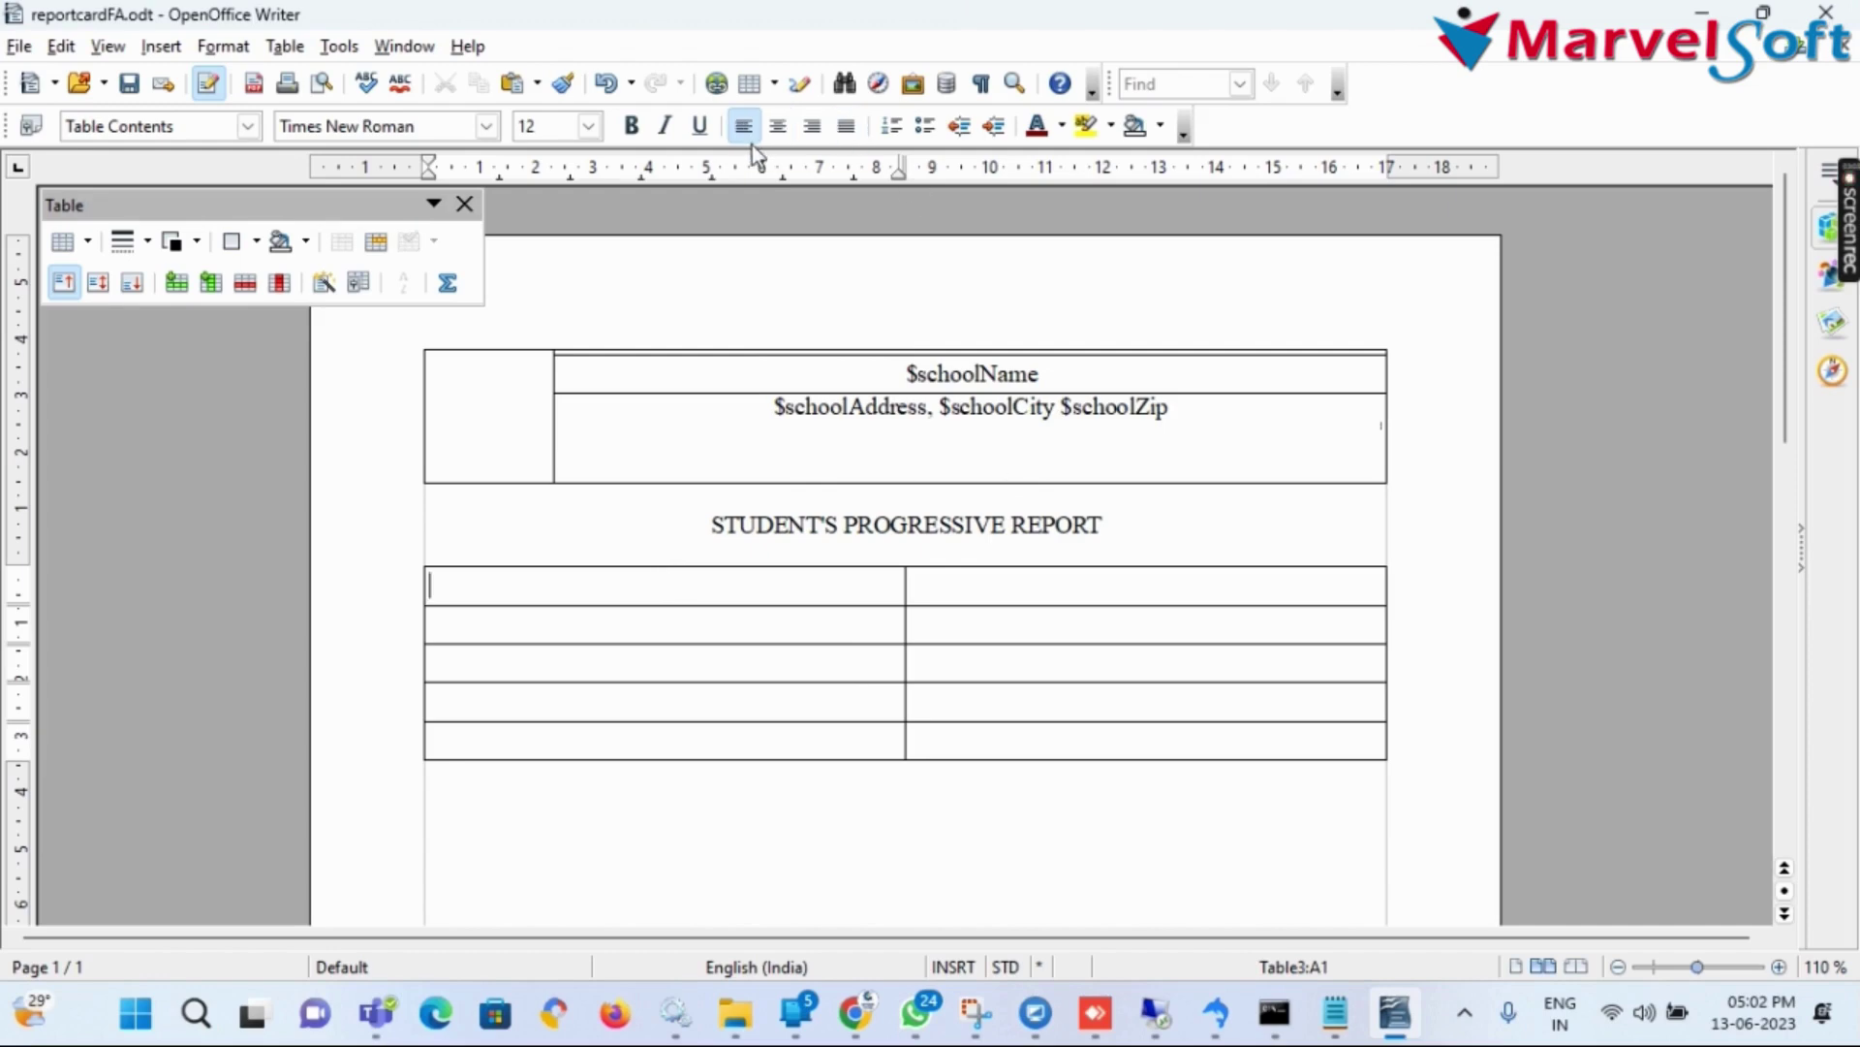
{"action": "type", "text": "STUDENT"}
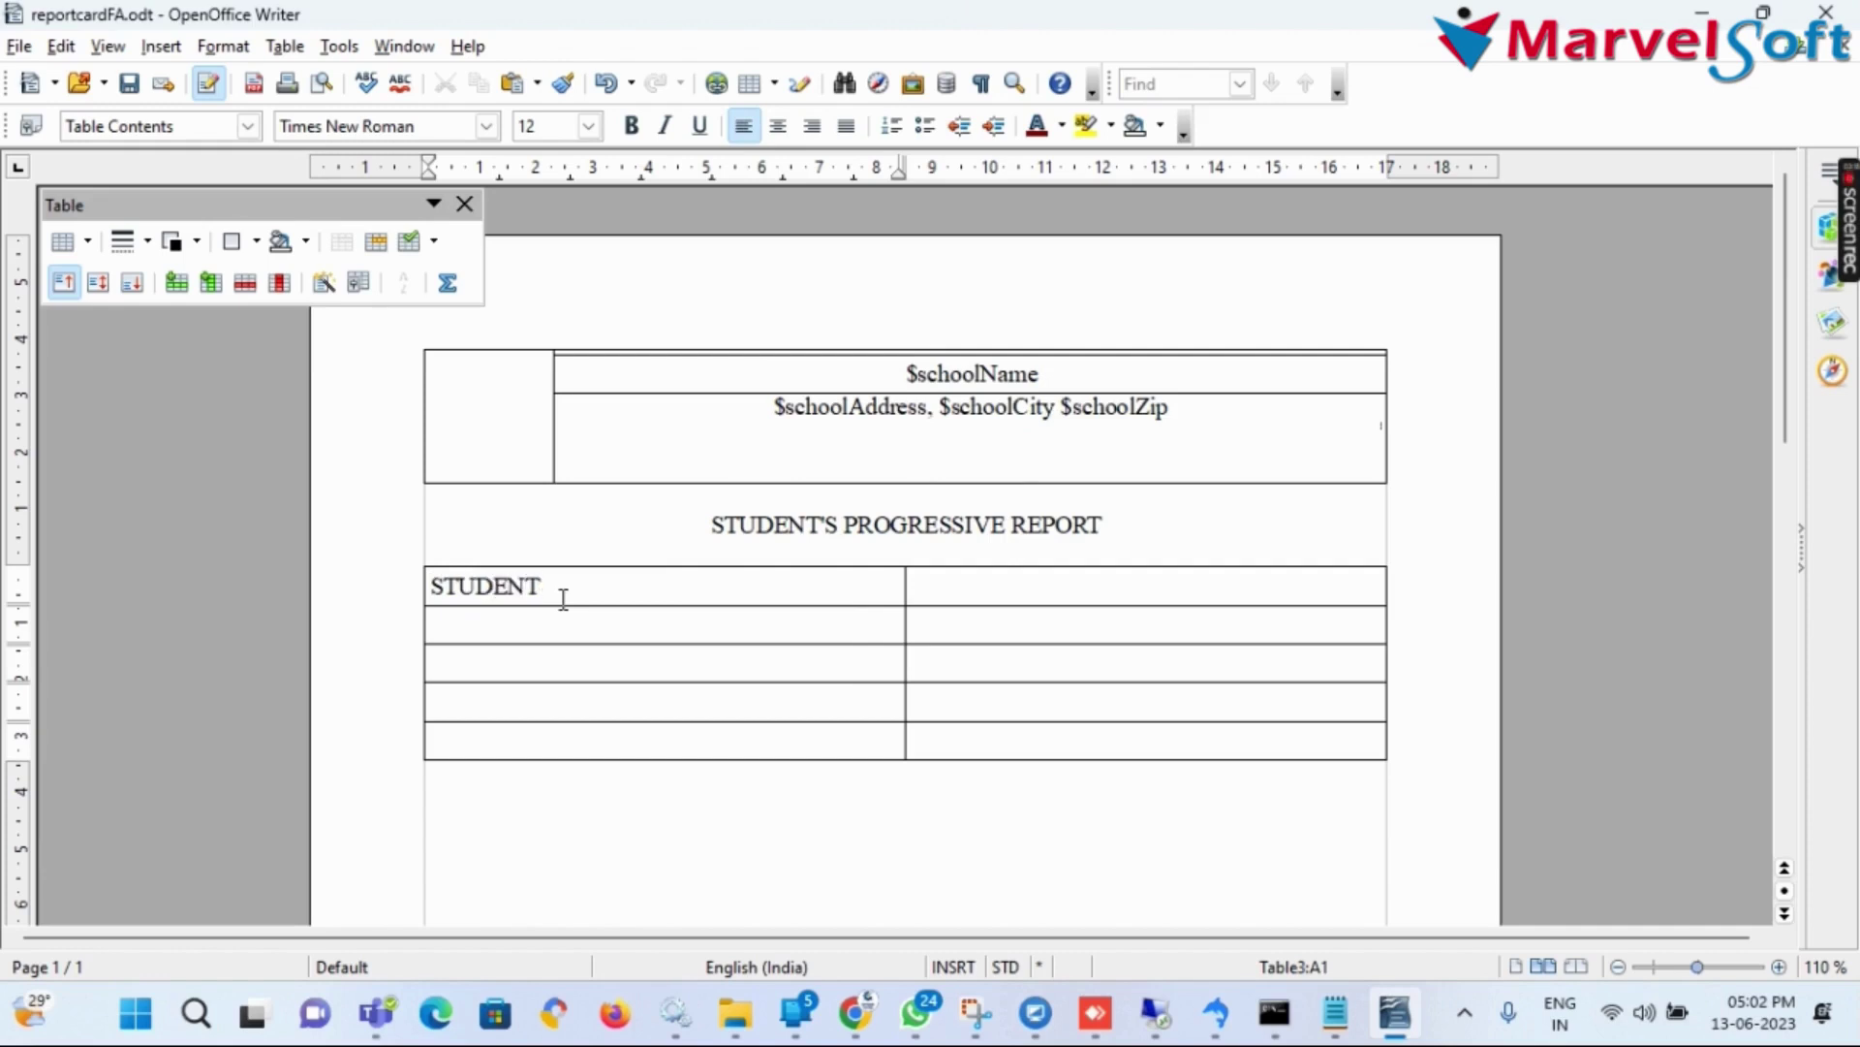
{"action": "type", "text": "NAME:"}
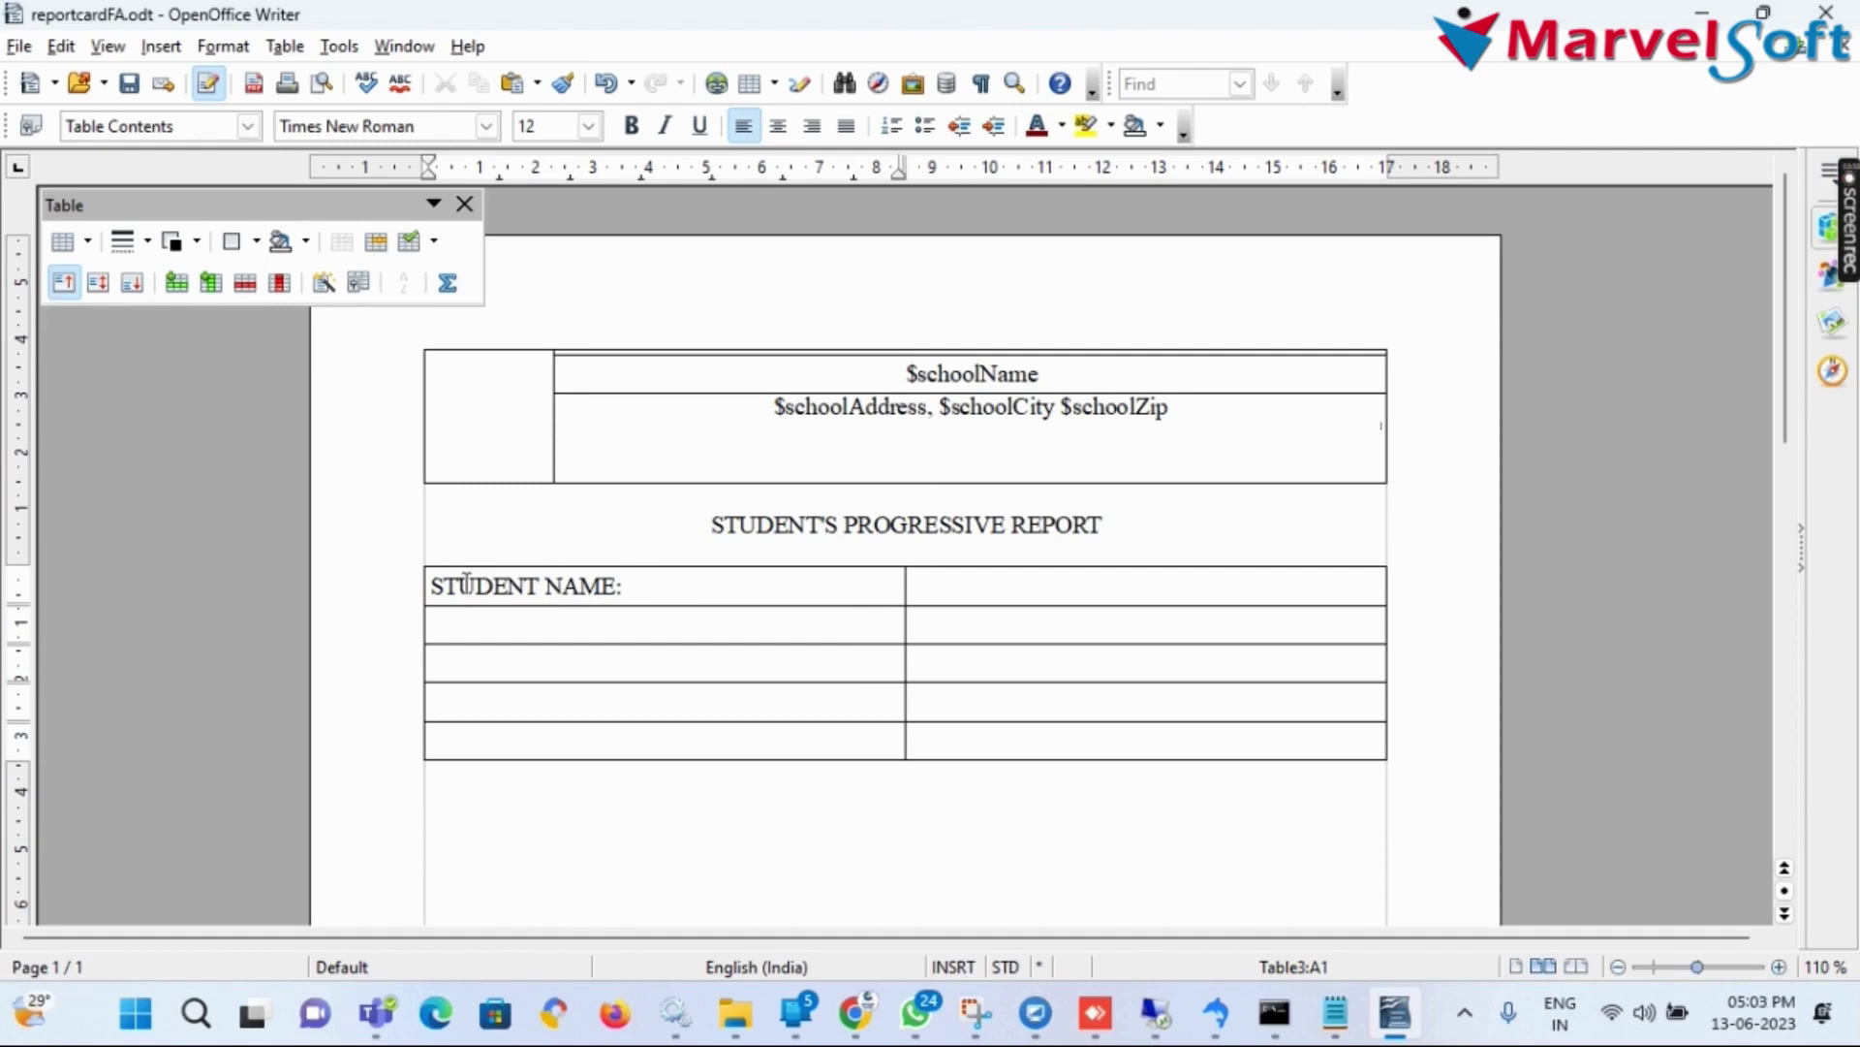
{"action": "key", "text": "ctrl+a"}
{"action": "left_click", "coordinate": [588, 126]}
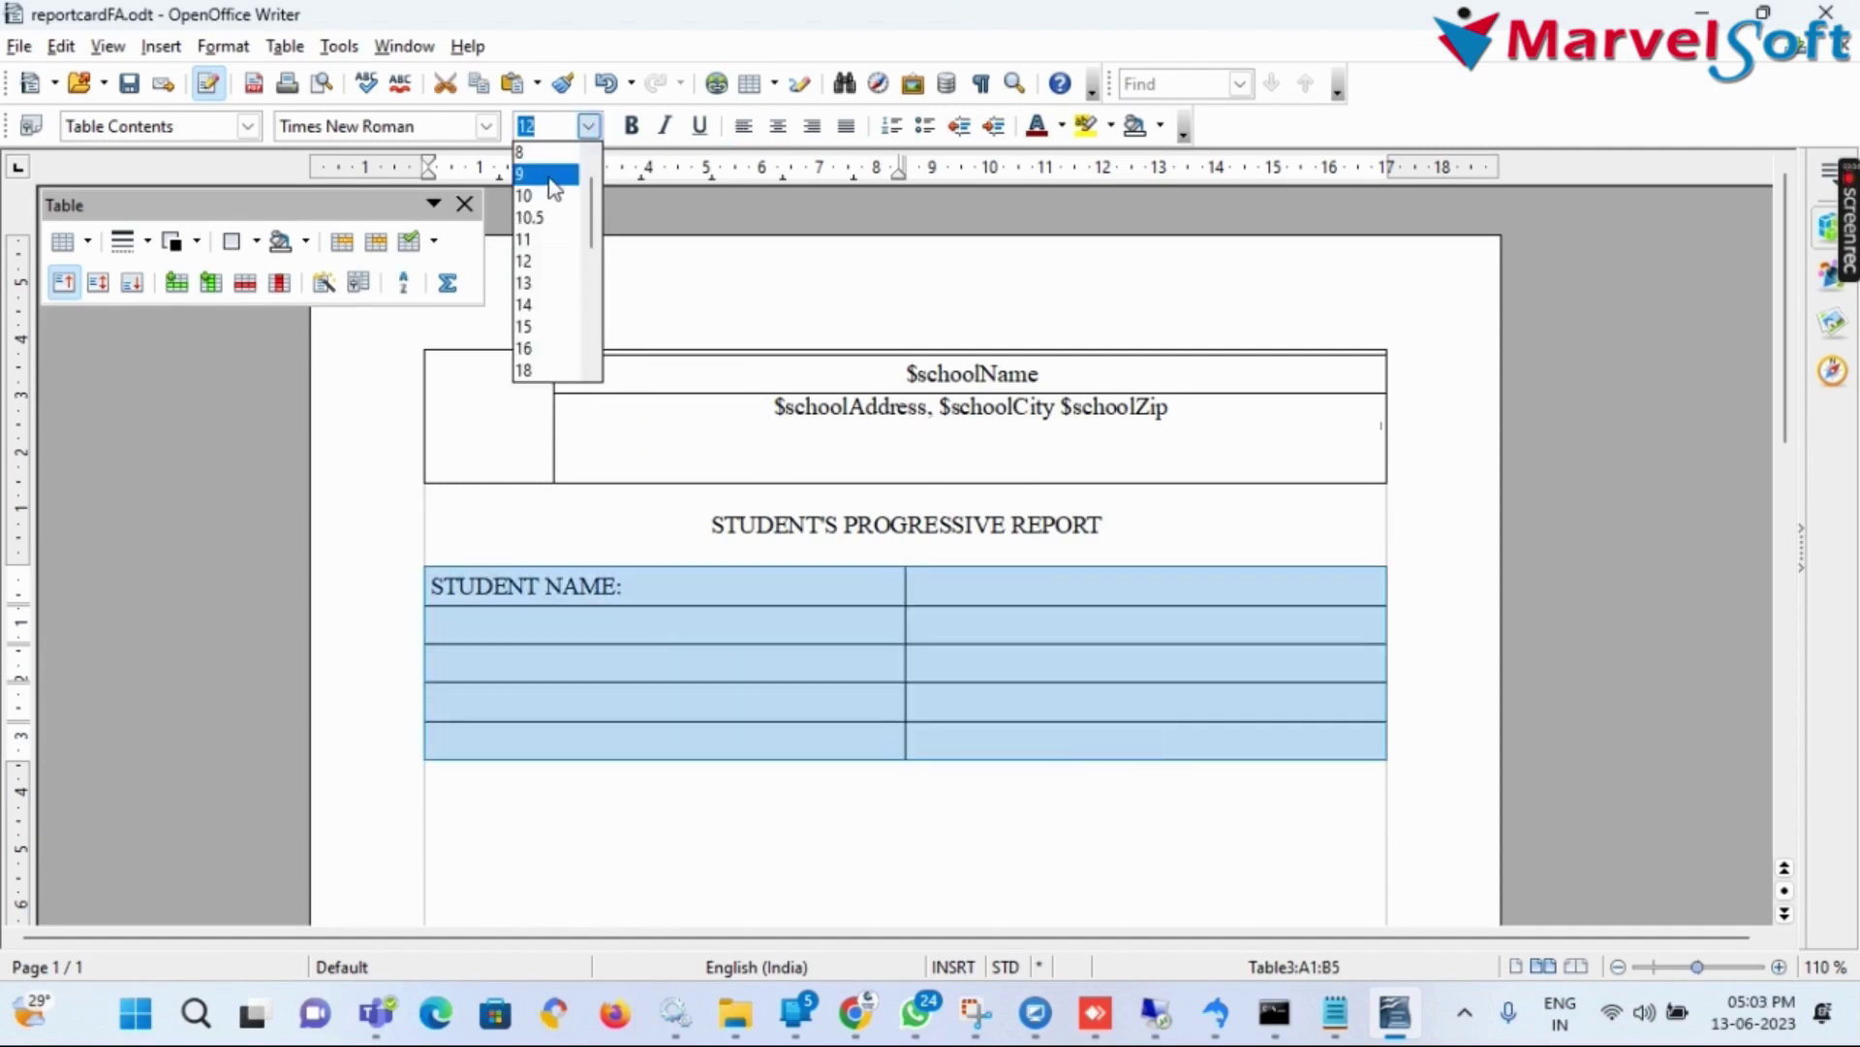
{"action": "left_click", "coordinate": [537, 189]}
{"action": "left_click", "coordinate": [639, 589]}
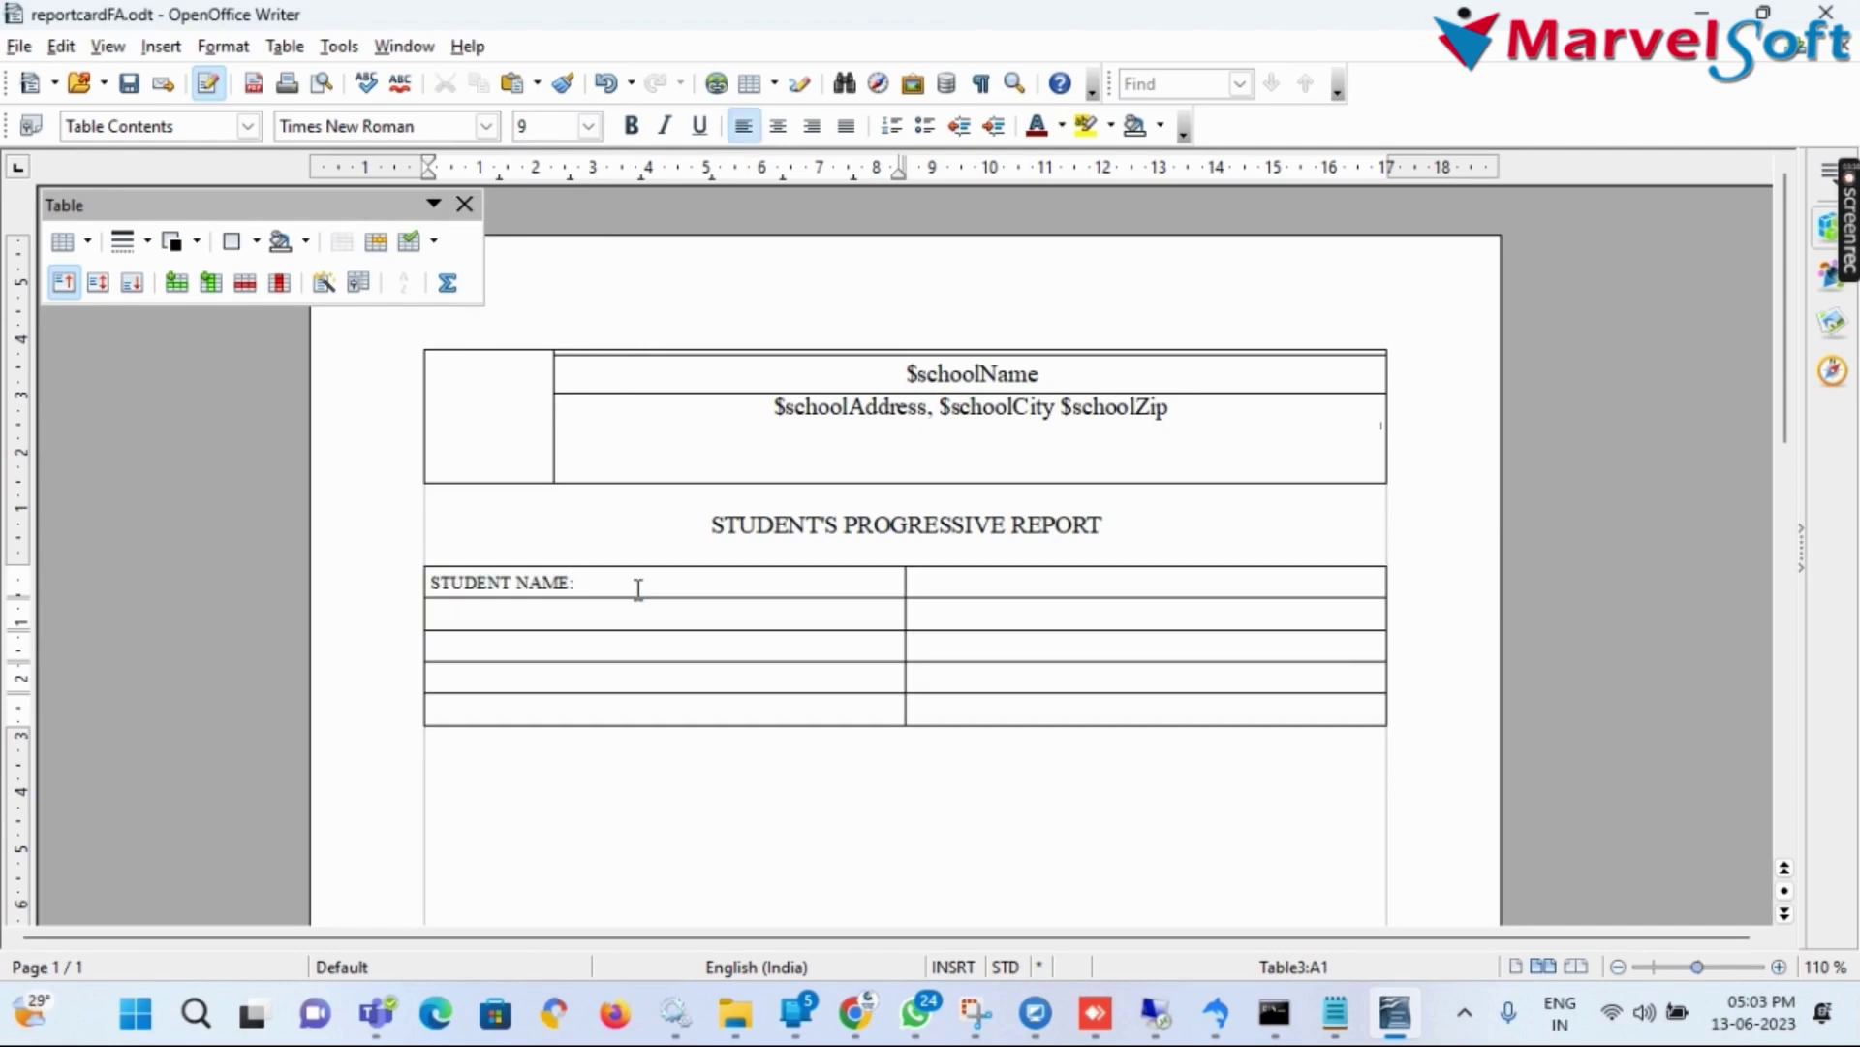
{"action": "type", "text": "firstName $lastName"}
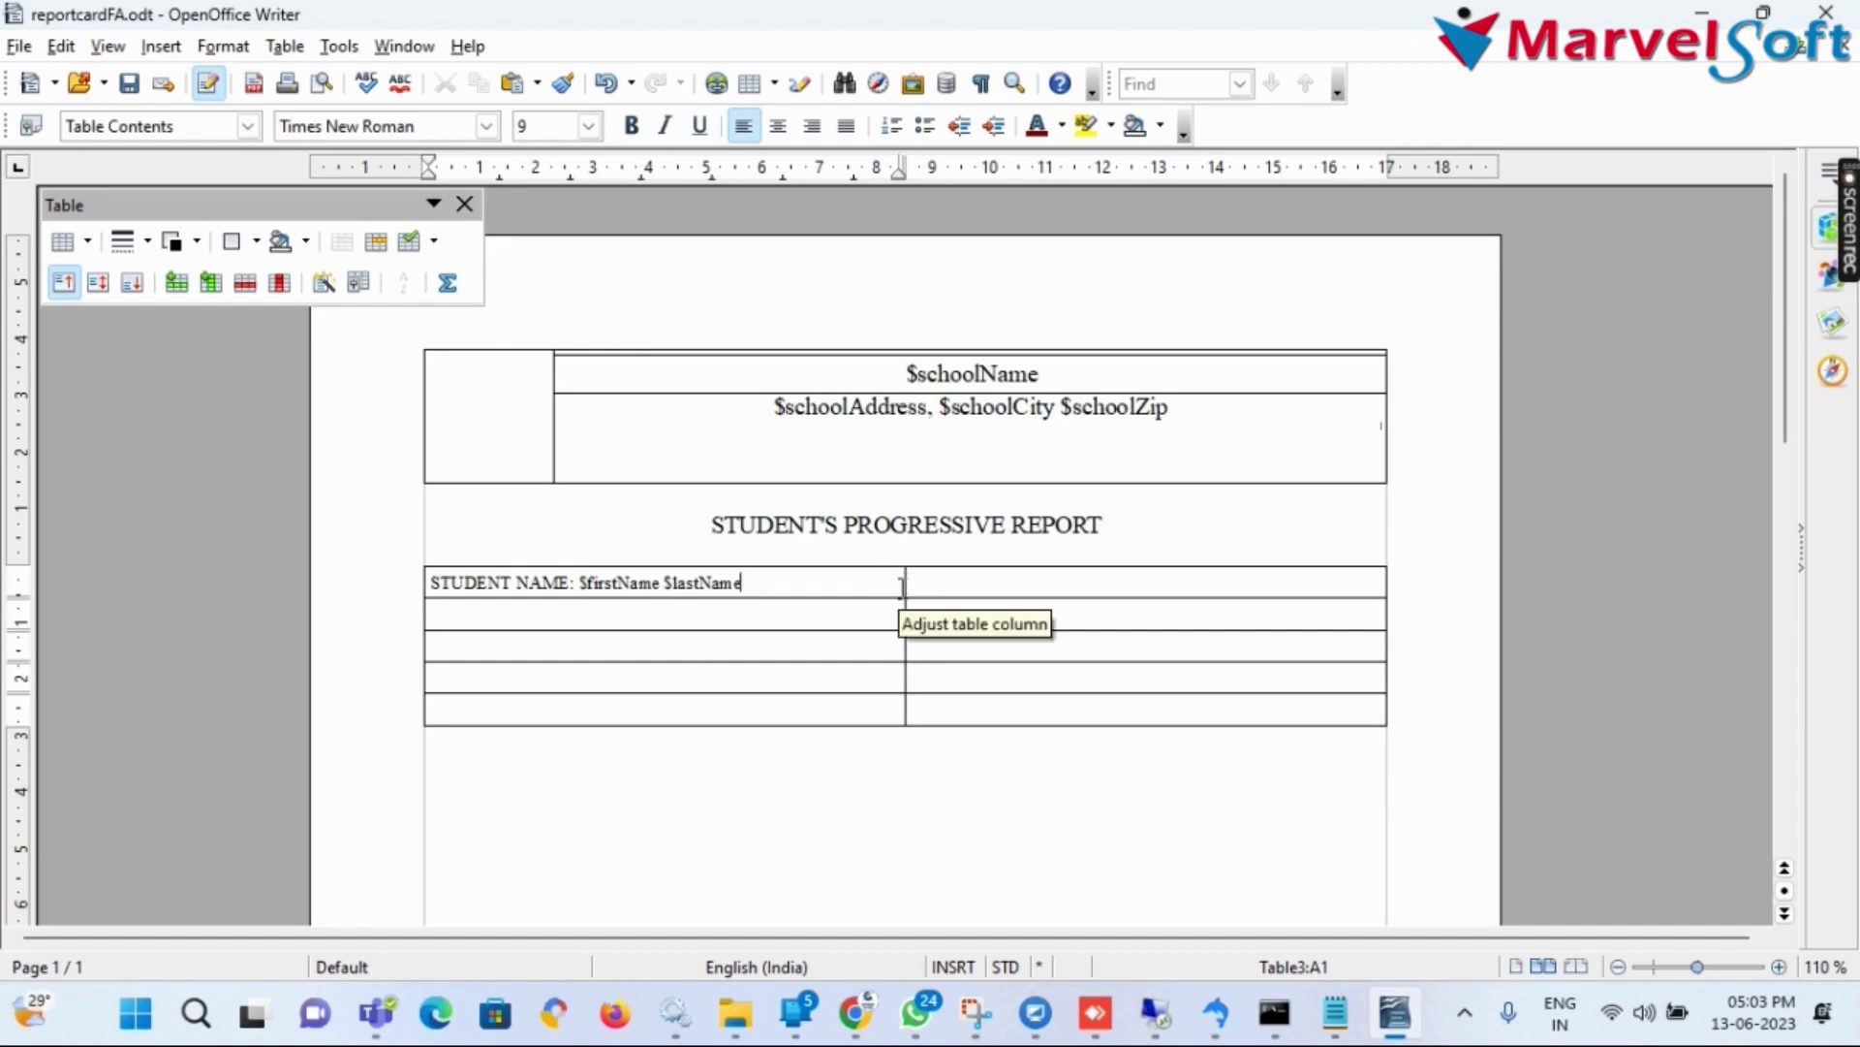
Widen the first column and enter left-aligned 'ADM NO: $admissionNo' in cell B1
{"action": "left_click_drag", "start_coordinate": [902, 586], "coordinate": [1124, 587]}
{"action": "left_click", "coordinate": [1149, 587]}
{"action": "key", "text": "ctrl+l"}
{"action": "type", "text": "A"}
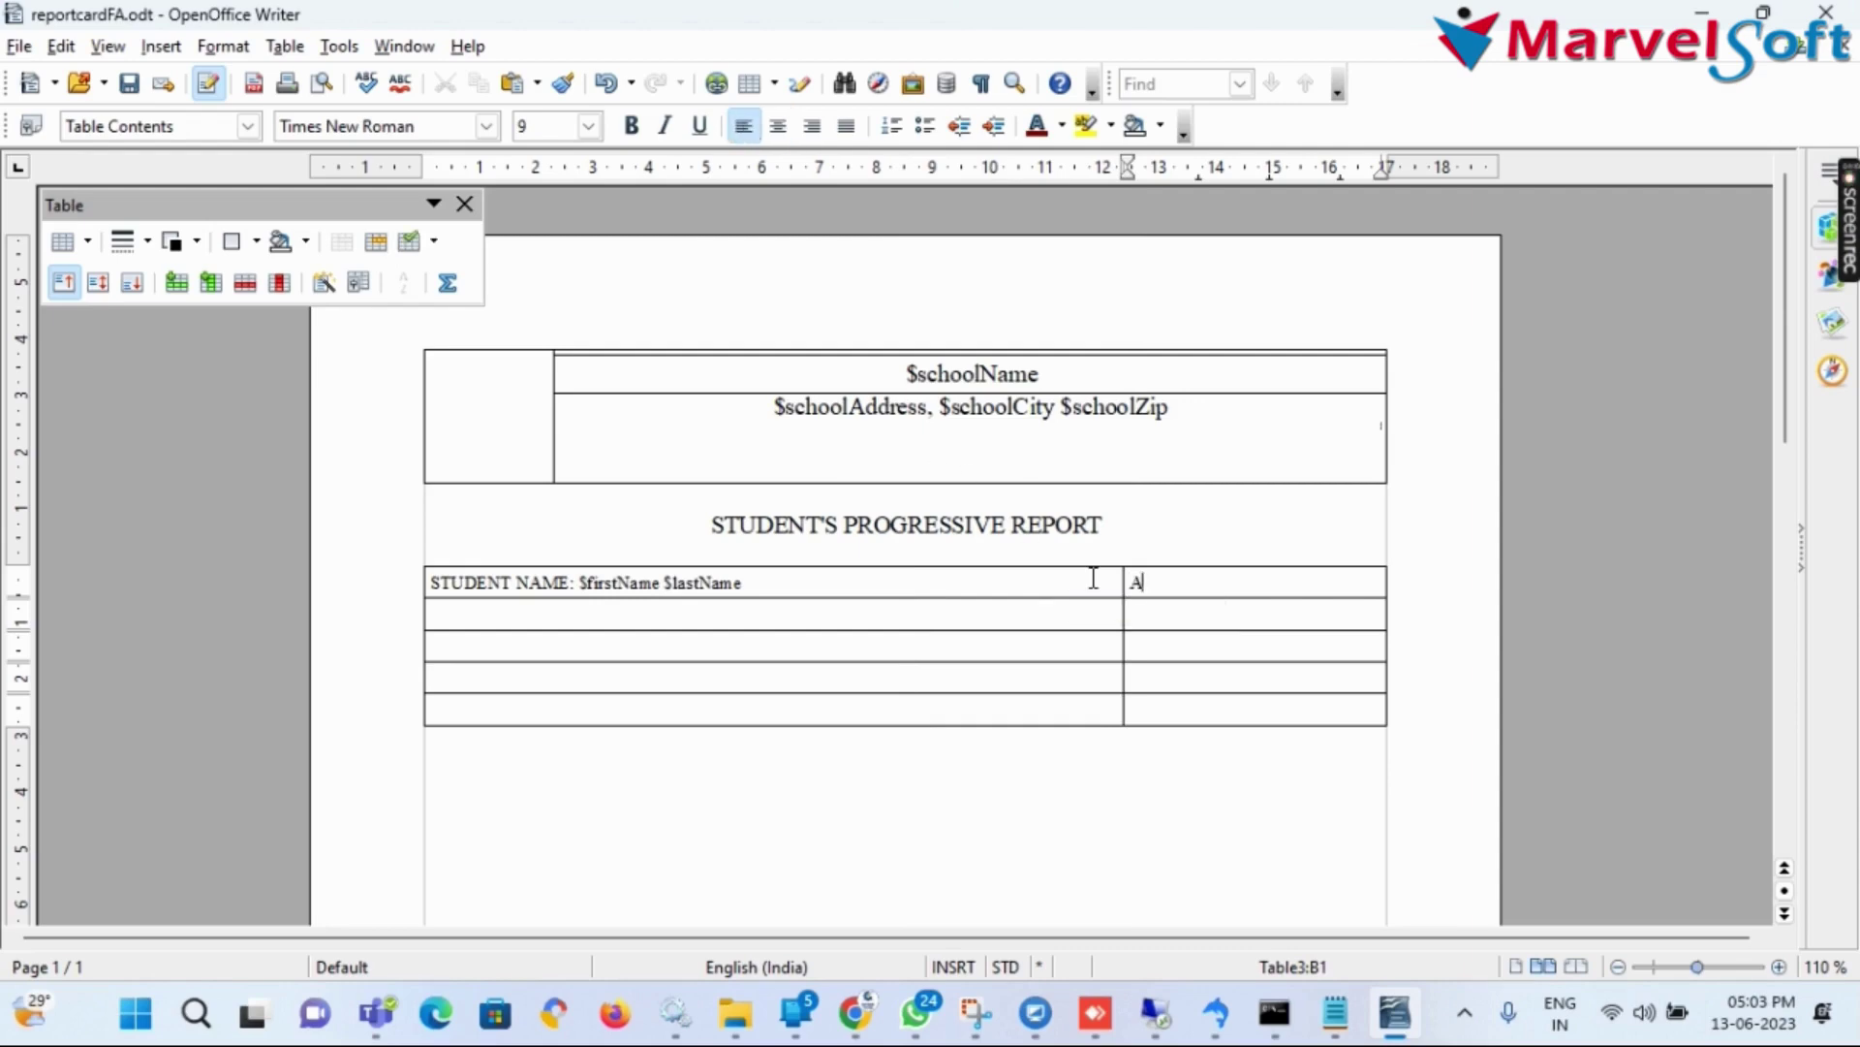
{"action": "type", "text": "DM NO: $admission"}
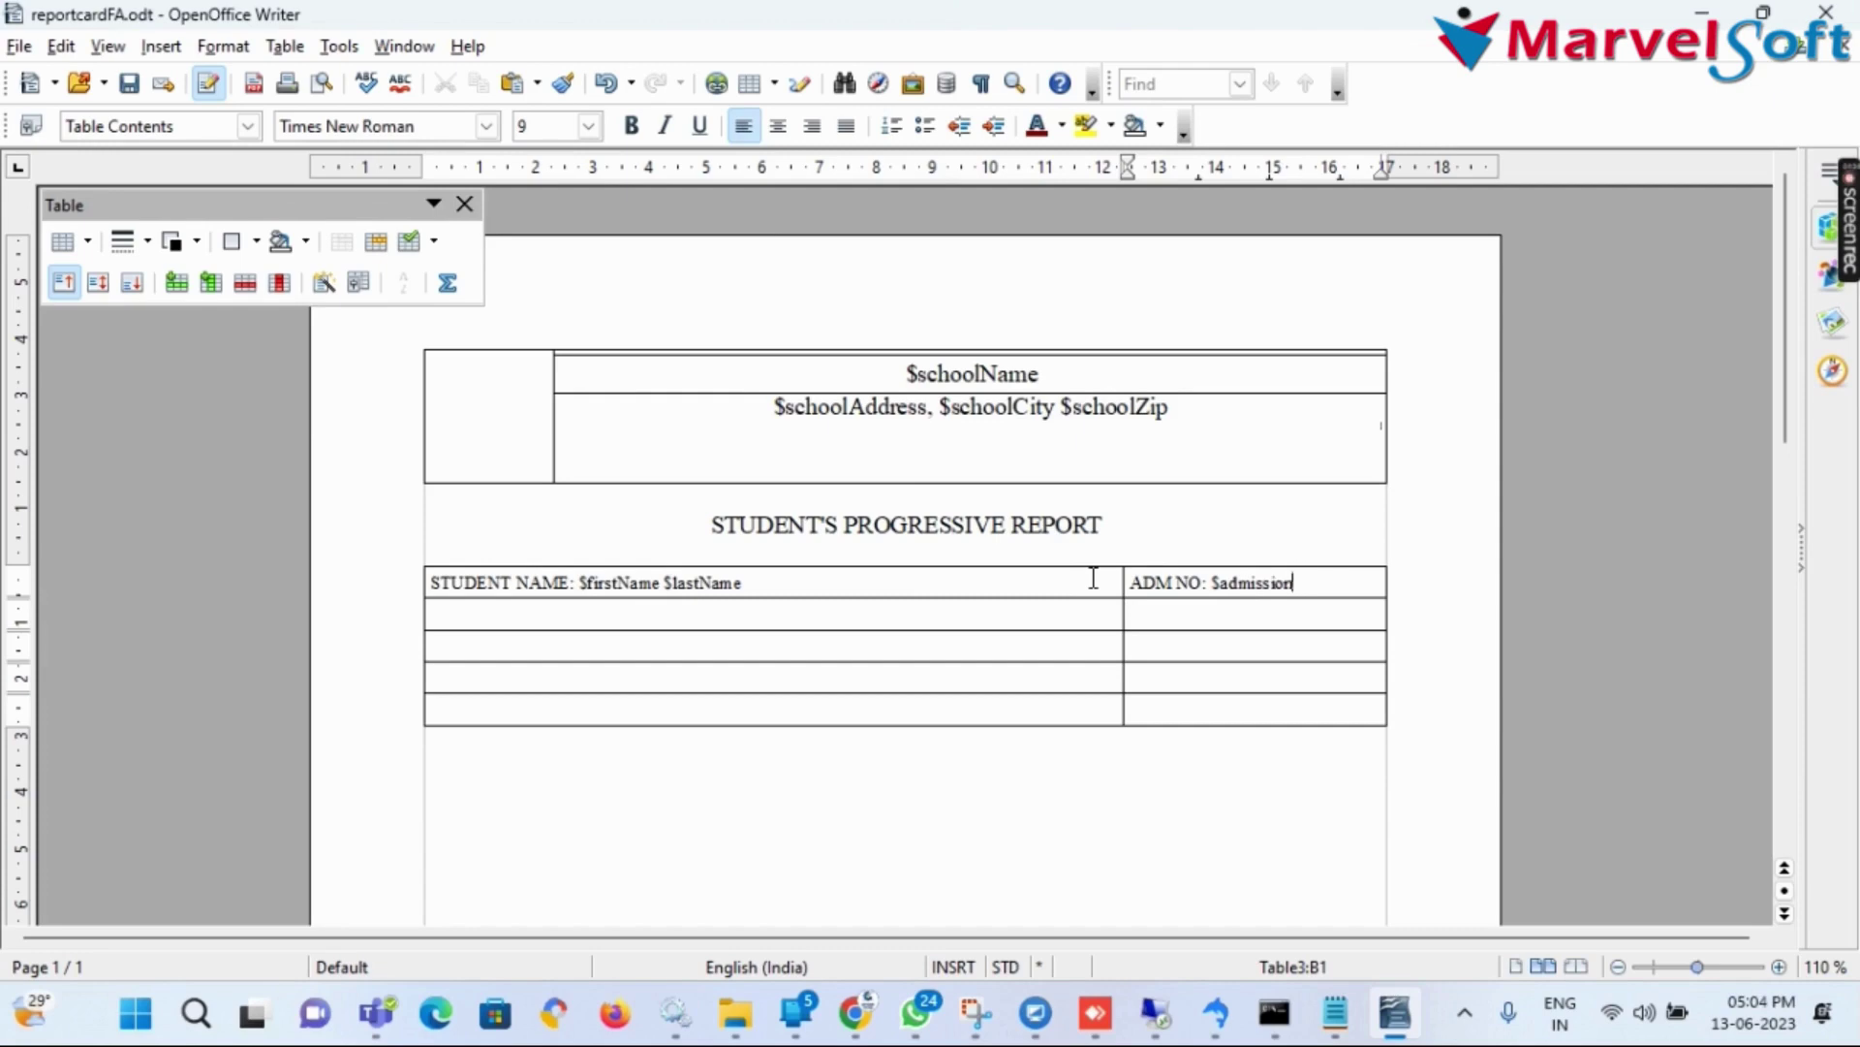
{"action": "type", "text": "No"}
Type 'COURSE TITLE: $grade' in the second row's first cell
{"action": "left_click", "coordinate": [608, 611]}
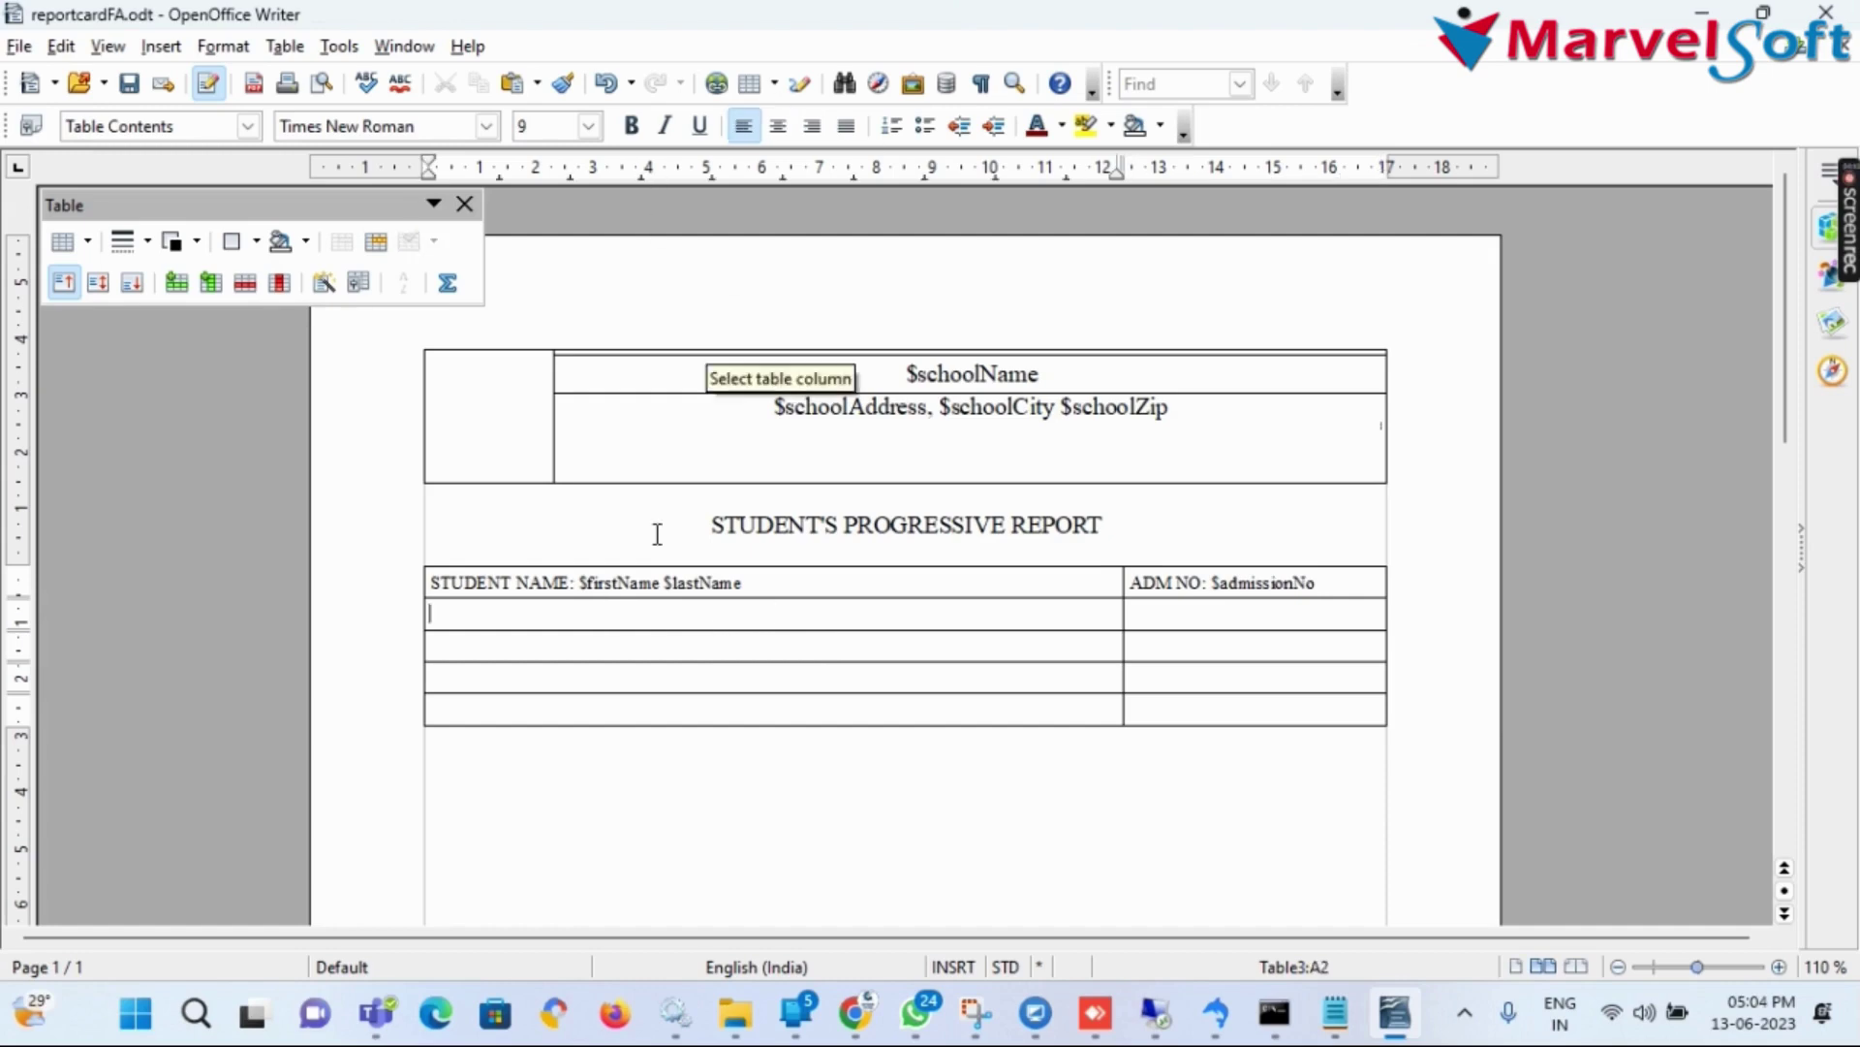
{"action": "type", "text": "COUR"}
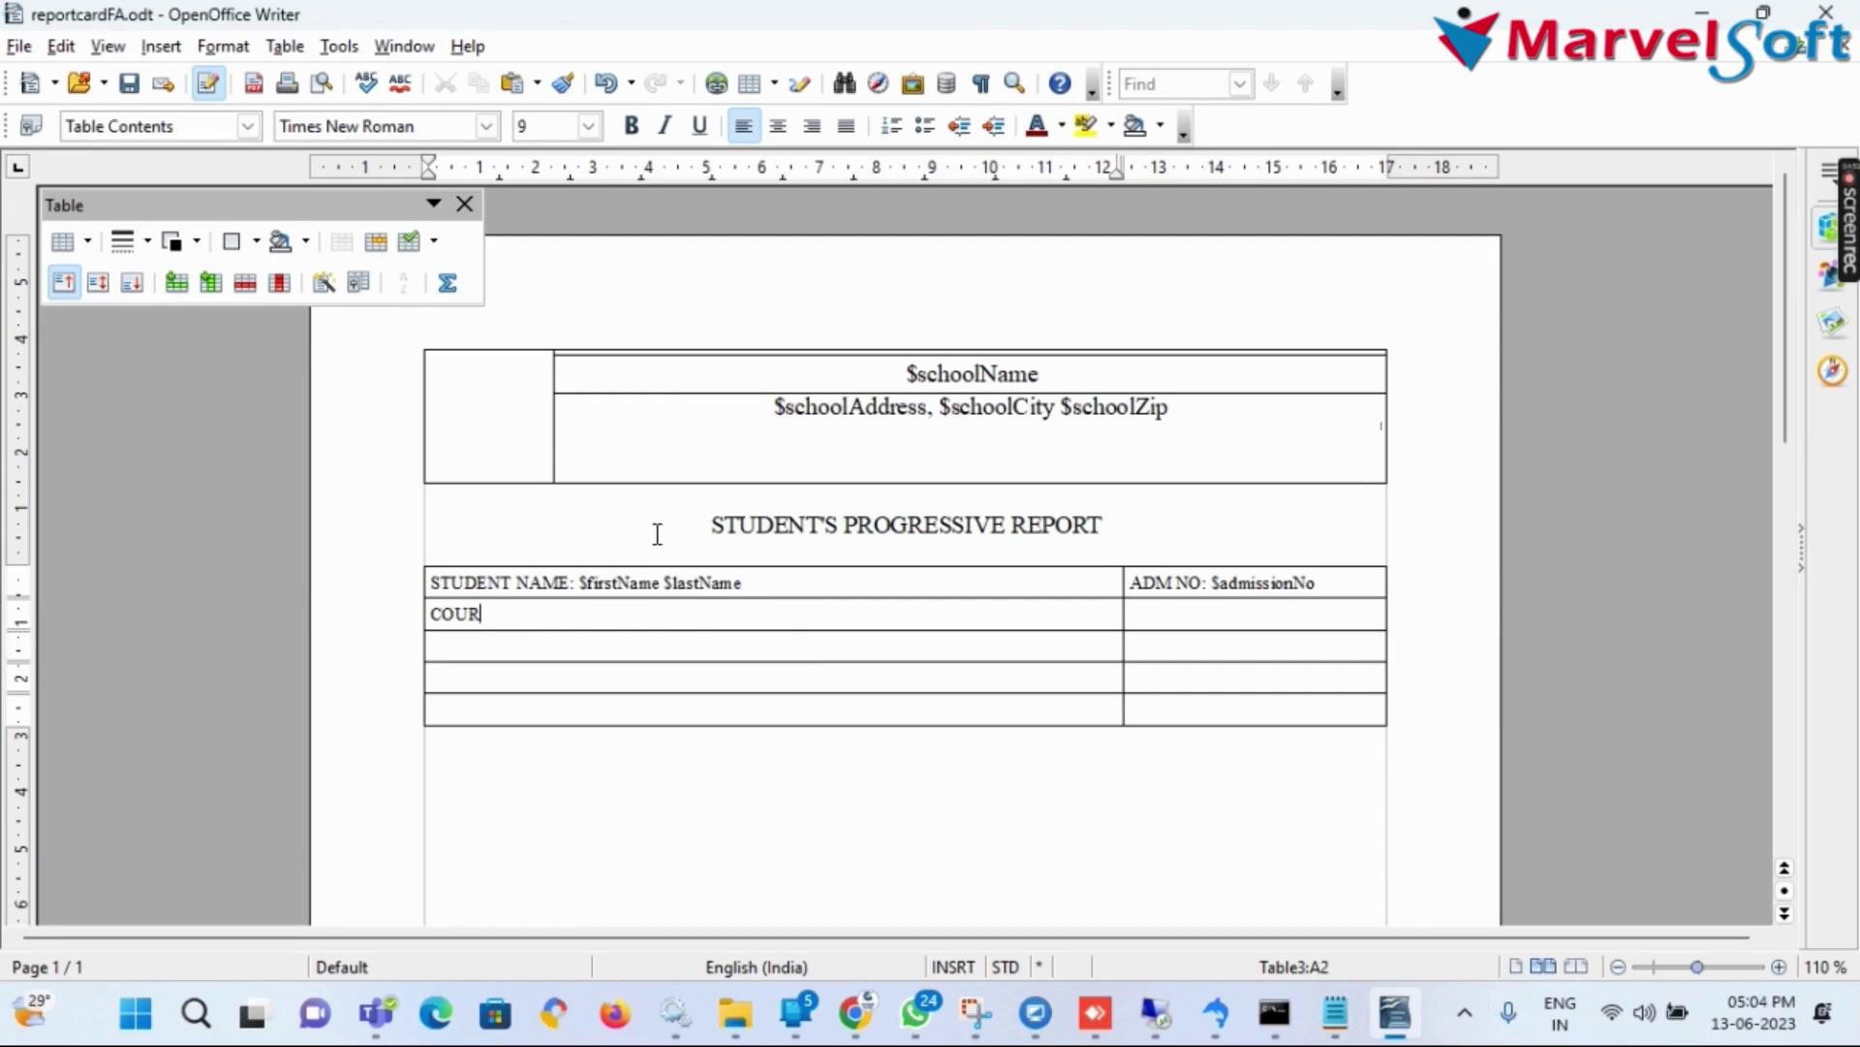
{"action": "type", "text": "SE"}
{"action": "type", "text": " TI"}
{"action": "type", "text": "TLE"}
{"action": "type", "text": ": "}
{"action": "type", "text": "$ga"}
{"action": "type", "text": "rade"}
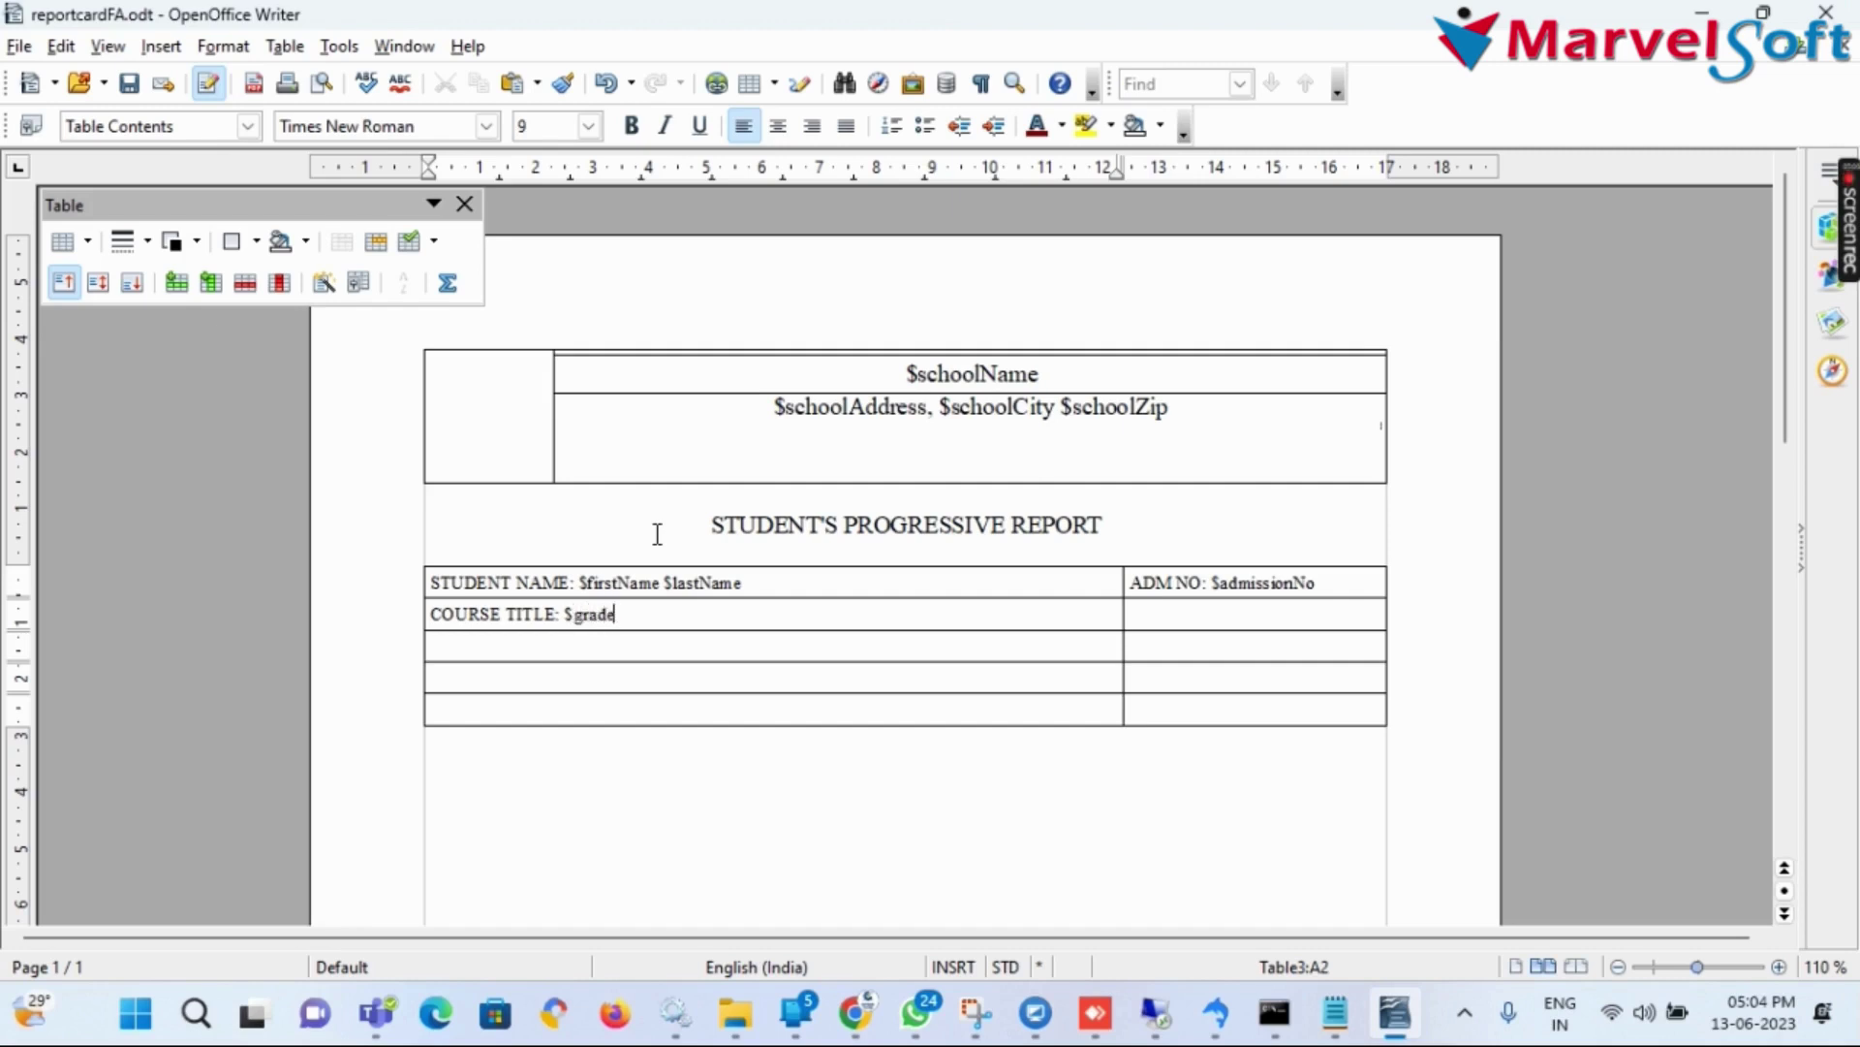
Merge the COURSE TITLE row into one cell and type 'ACADEMIC YEAR: $profile' below it
{"action": "left_click_drag", "start_coordinate": [437, 615], "coordinate": [1256, 615]}
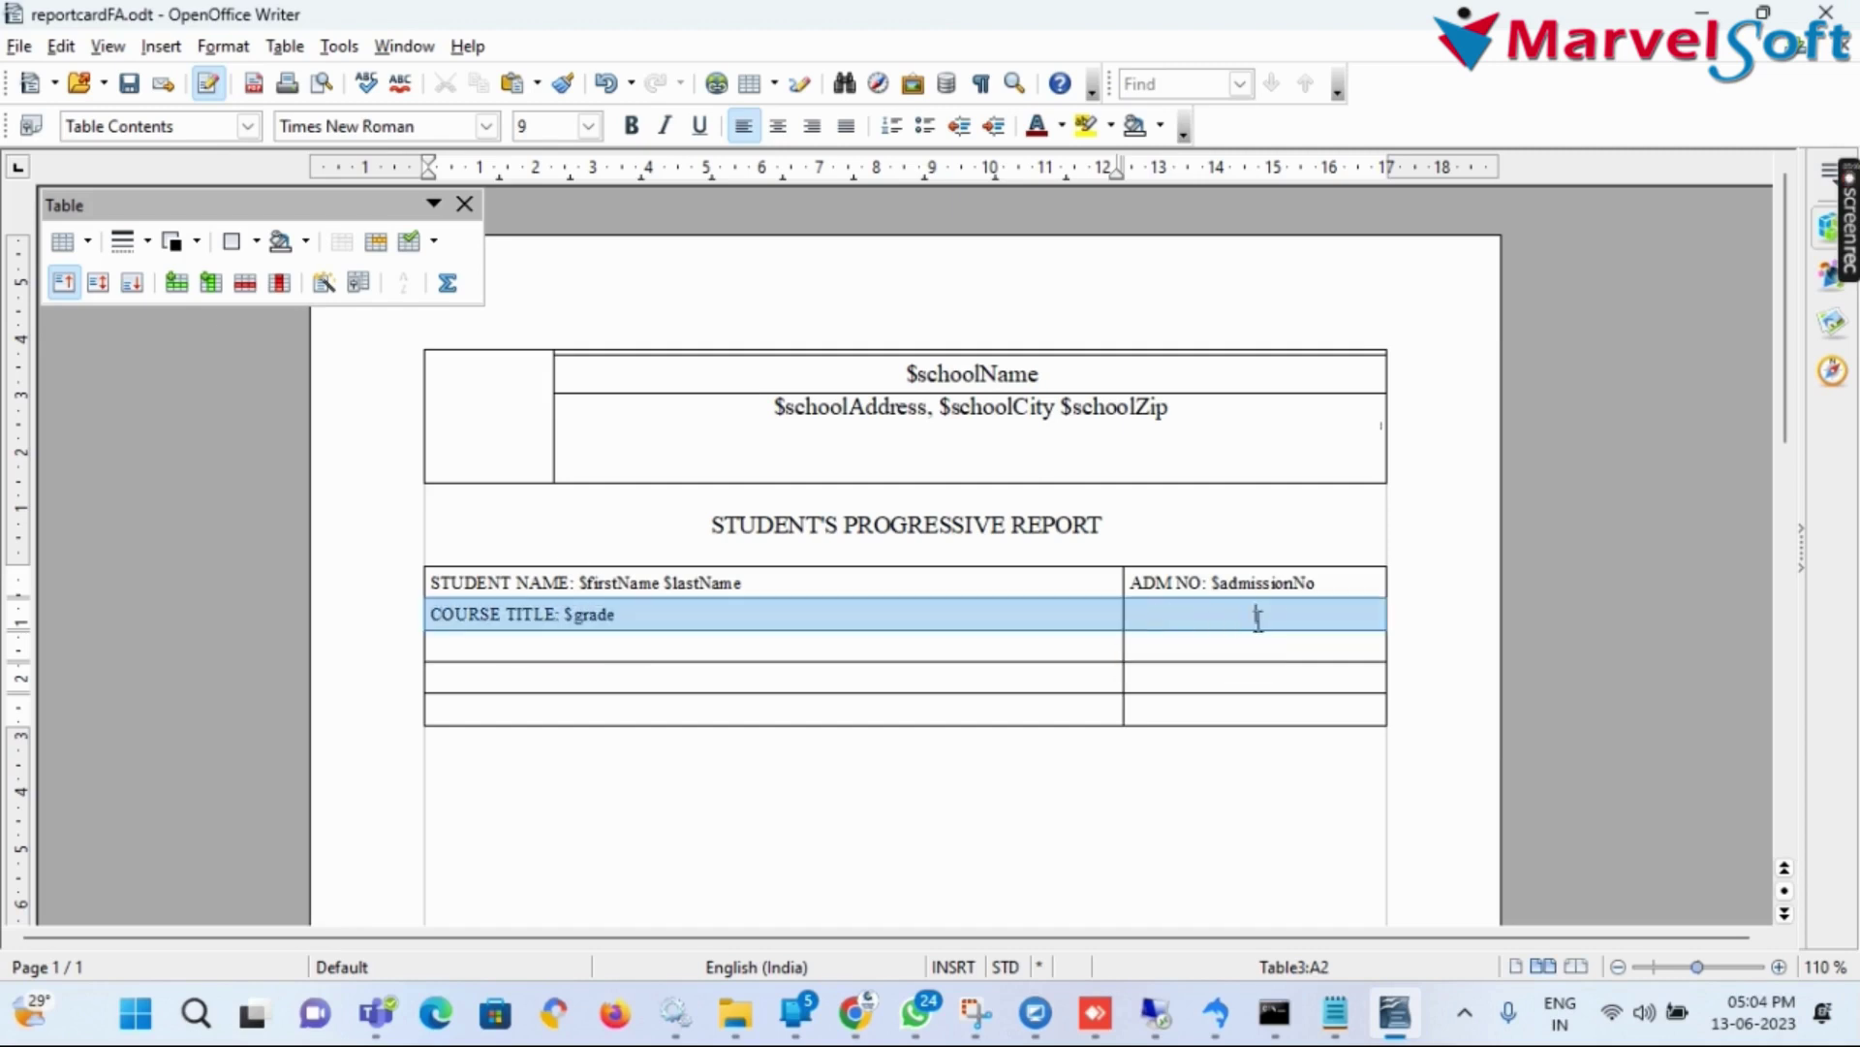
{"action": "left_click", "coordinate": [341, 241]}
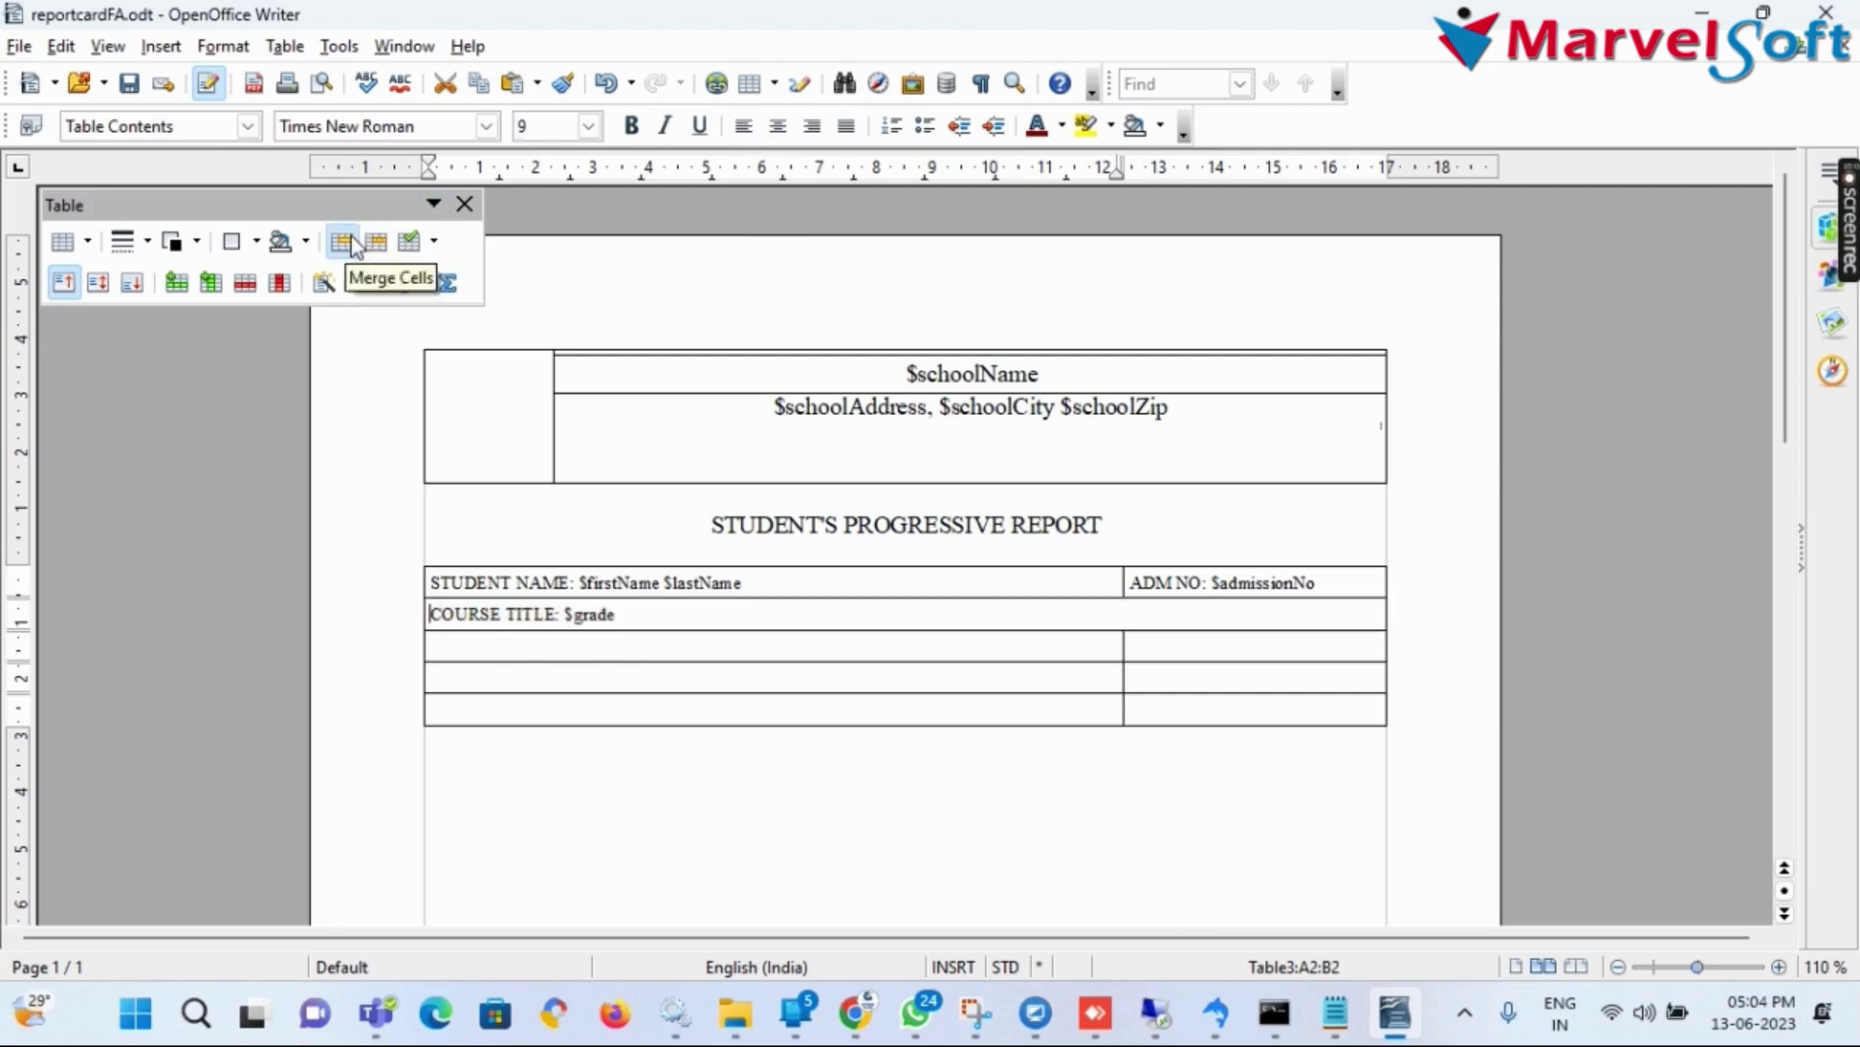
{"action": "left_click", "coordinate": [635, 658]}
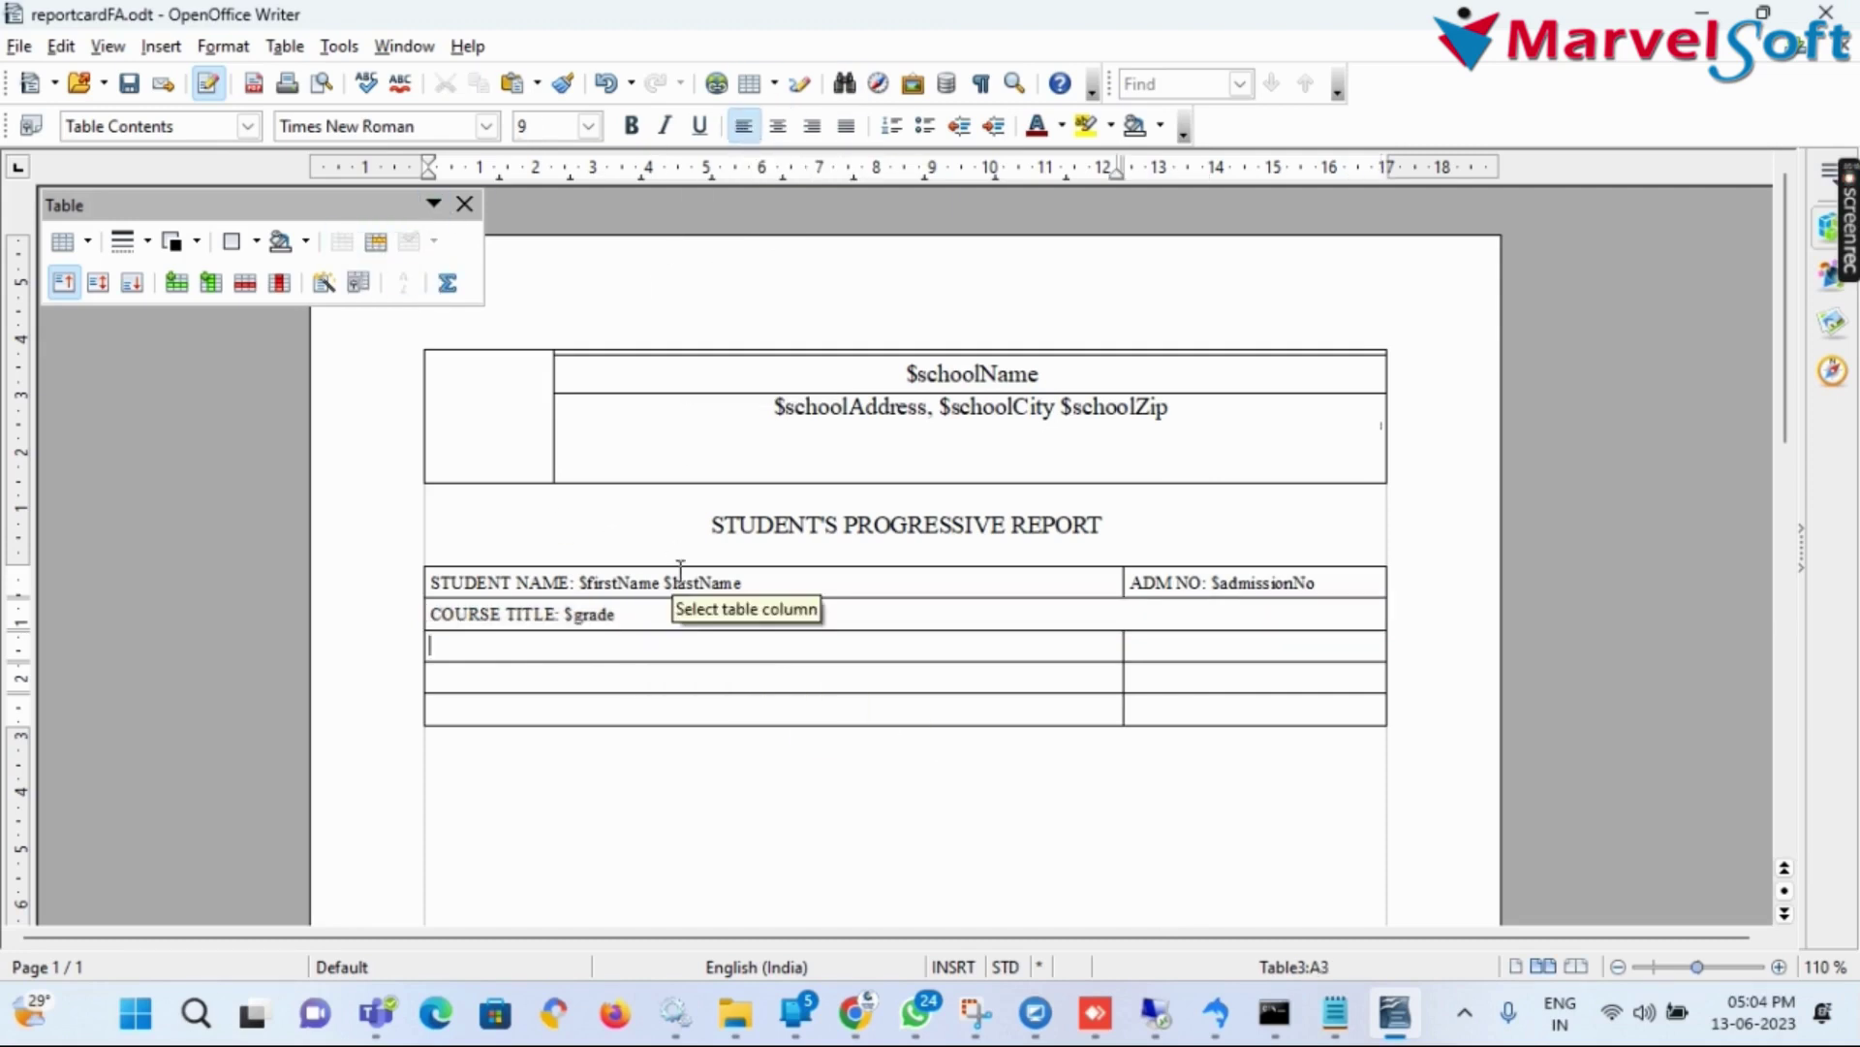
{"action": "type", "text": "A"}
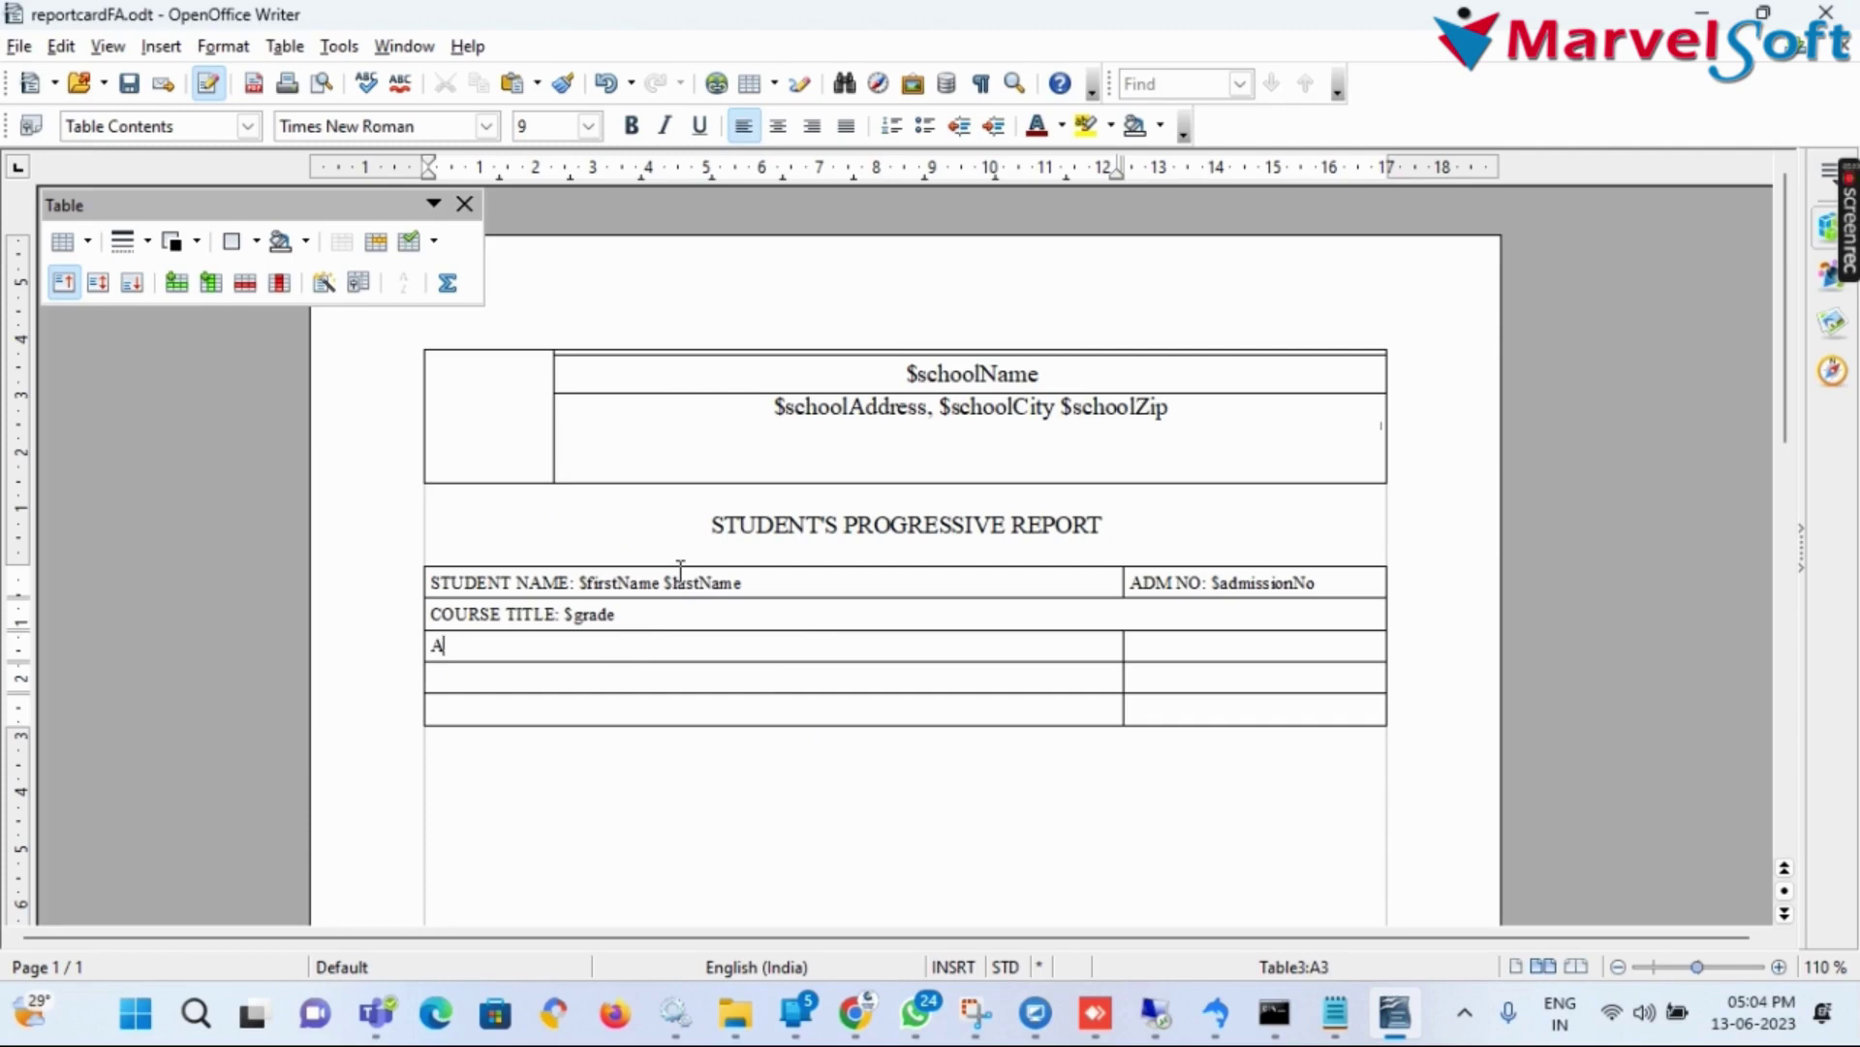
{"action": "type", "text": "cCADEMIC YEAR"}
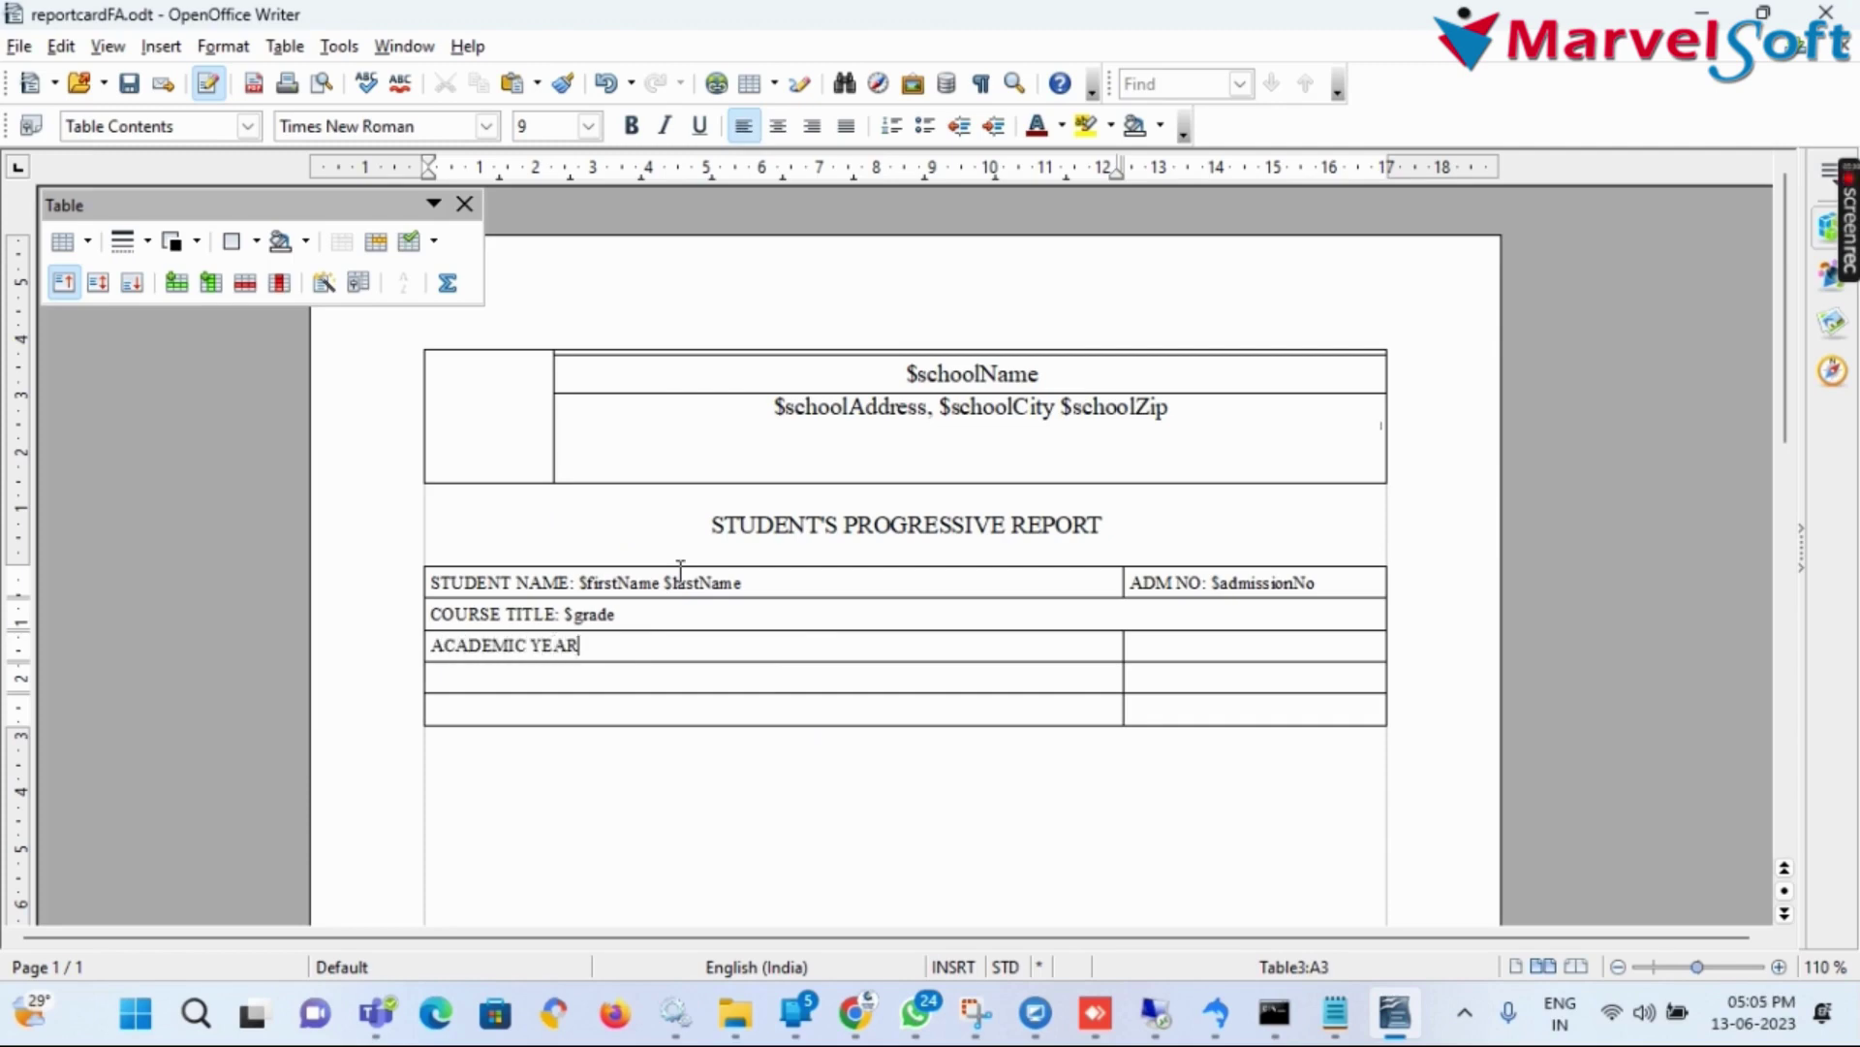
{"action": "type", "text": ": $profile"}
Enter left-aligned 'SECTION: $section' beside ACADEMIC YEAR
{"action": "left_click", "coordinate": [1151, 644]}
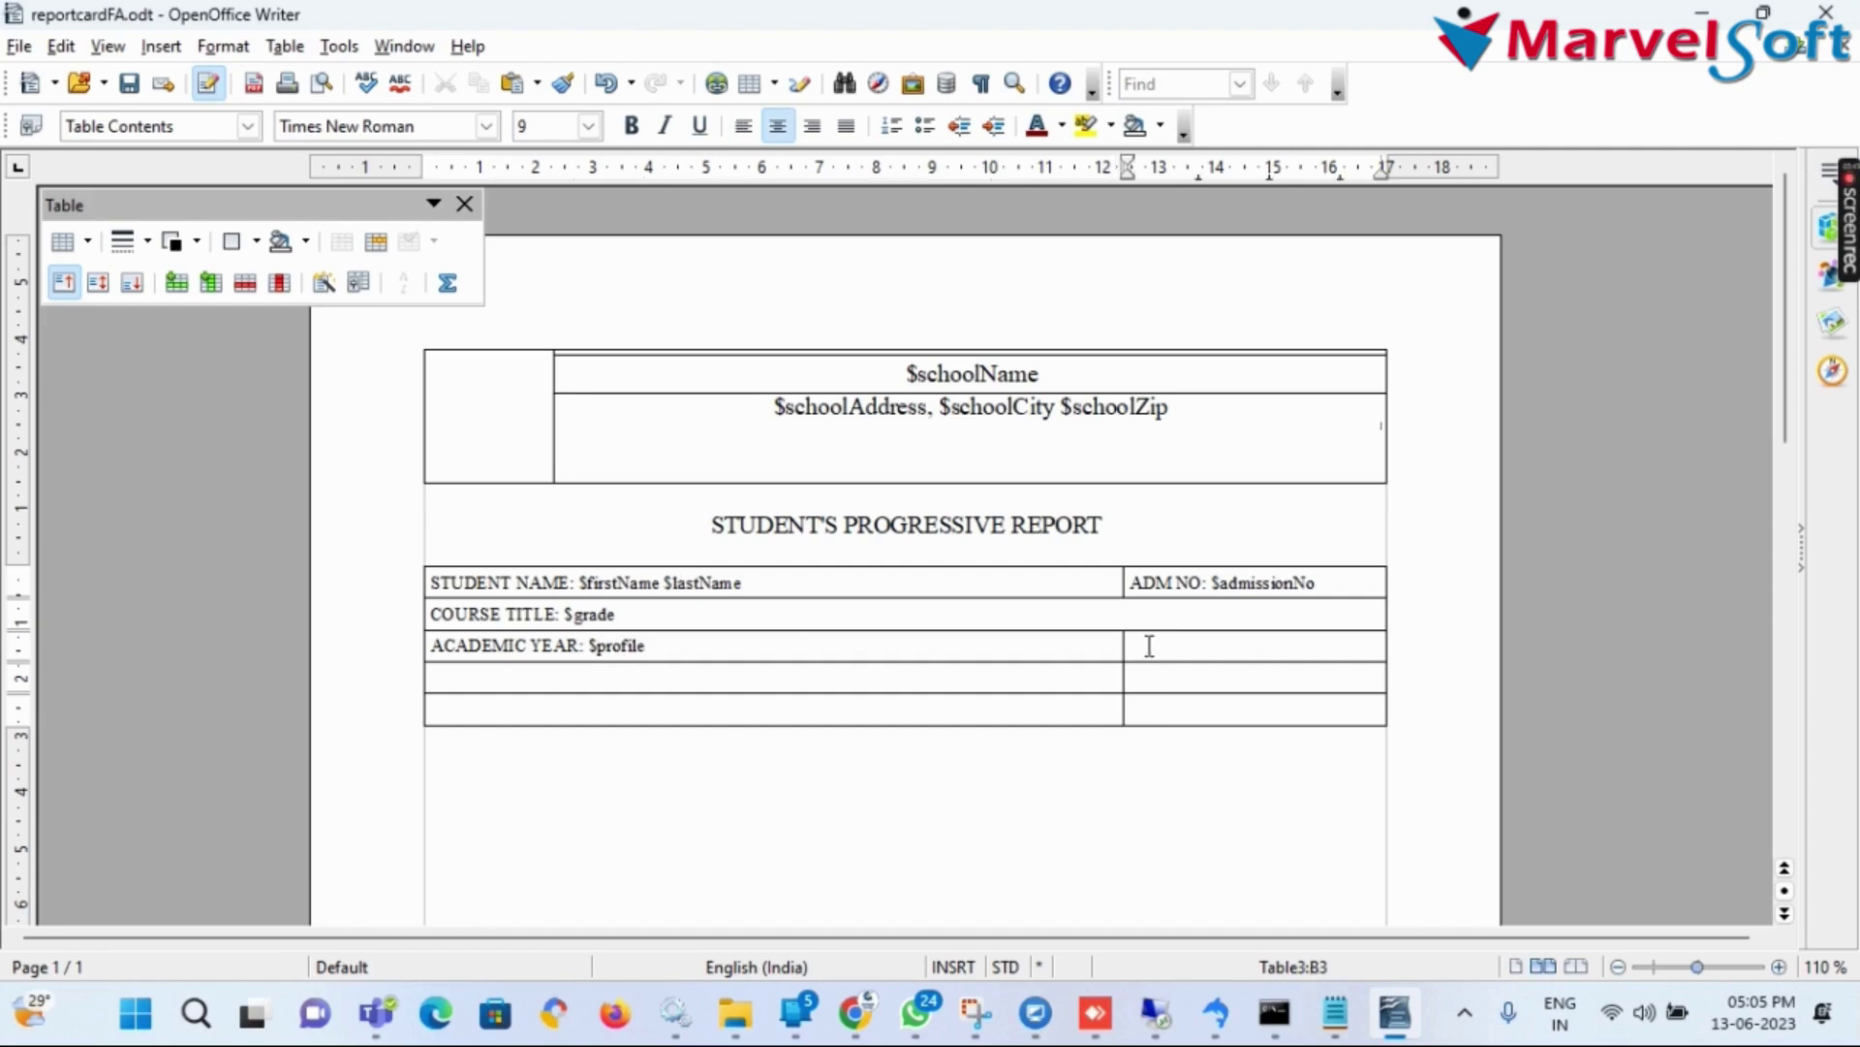
{"action": "left_click", "coordinate": [741, 131]}
{"action": "type", "text": "$"}
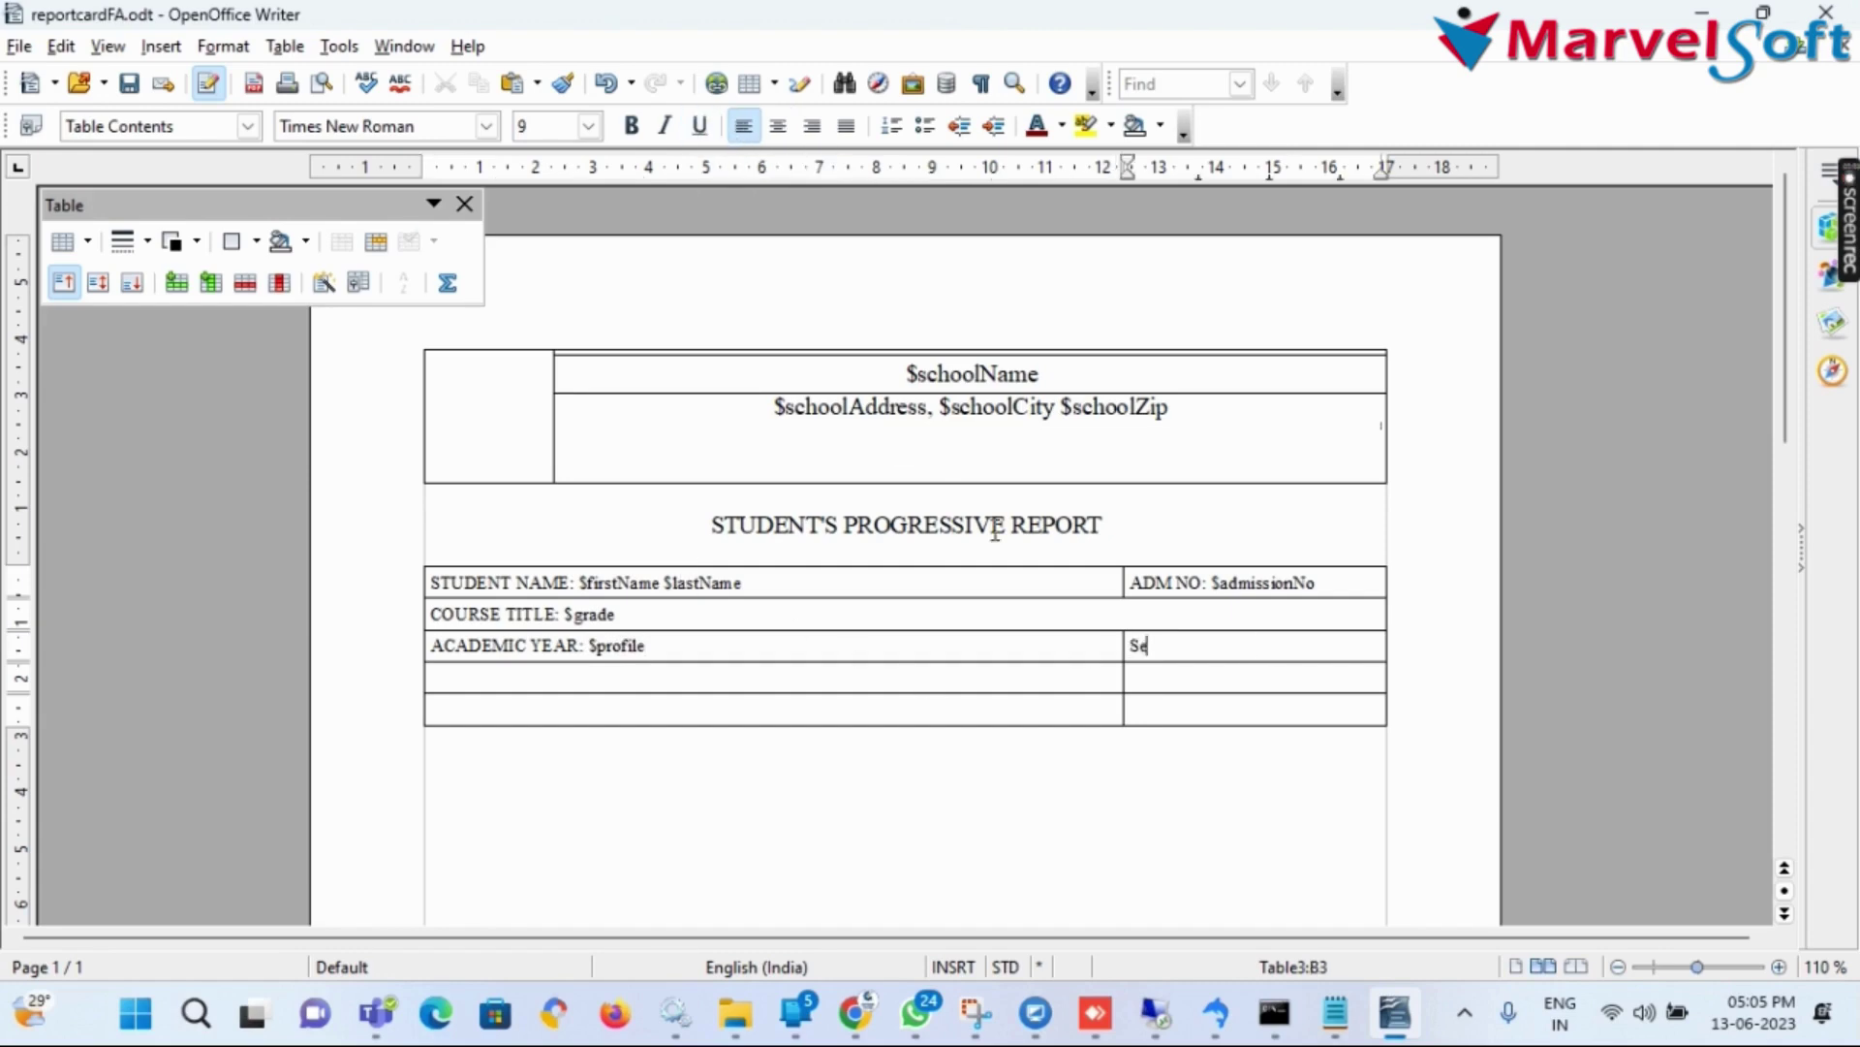
{"action": "type", "text": "ECTION: $SECTION"}
{"action": "key", "text": "BackSpace"}
{"action": "key", "text": "BackSpace"}
{"action": "key", "text": "BackSpace"}
{"action": "key", "text": "BackSpace"}
{"action": "key", "text": "BackSpace"}
{"action": "key", "text": "BackSpace"}
{"action": "key", "text": "BackSpace"}
{"action": "type", "text": "section"}
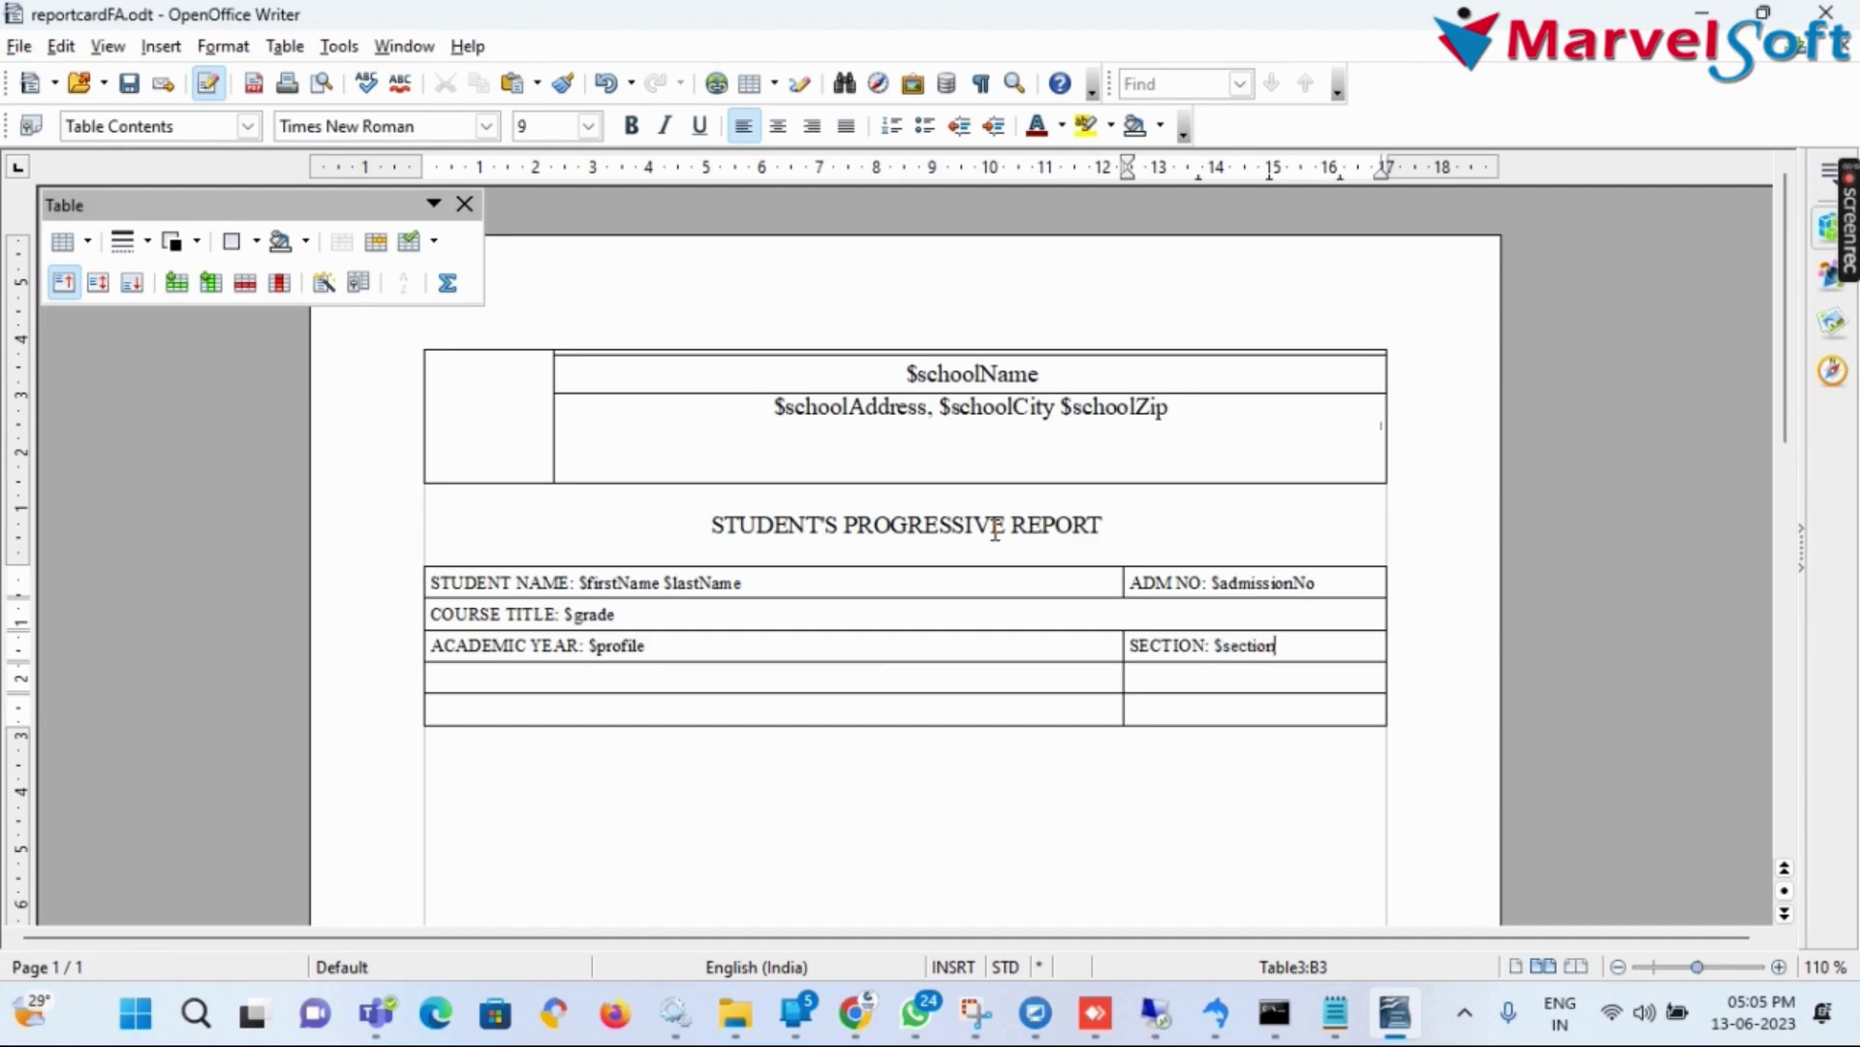
{"action": "left_click", "coordinate": [500, 681]}
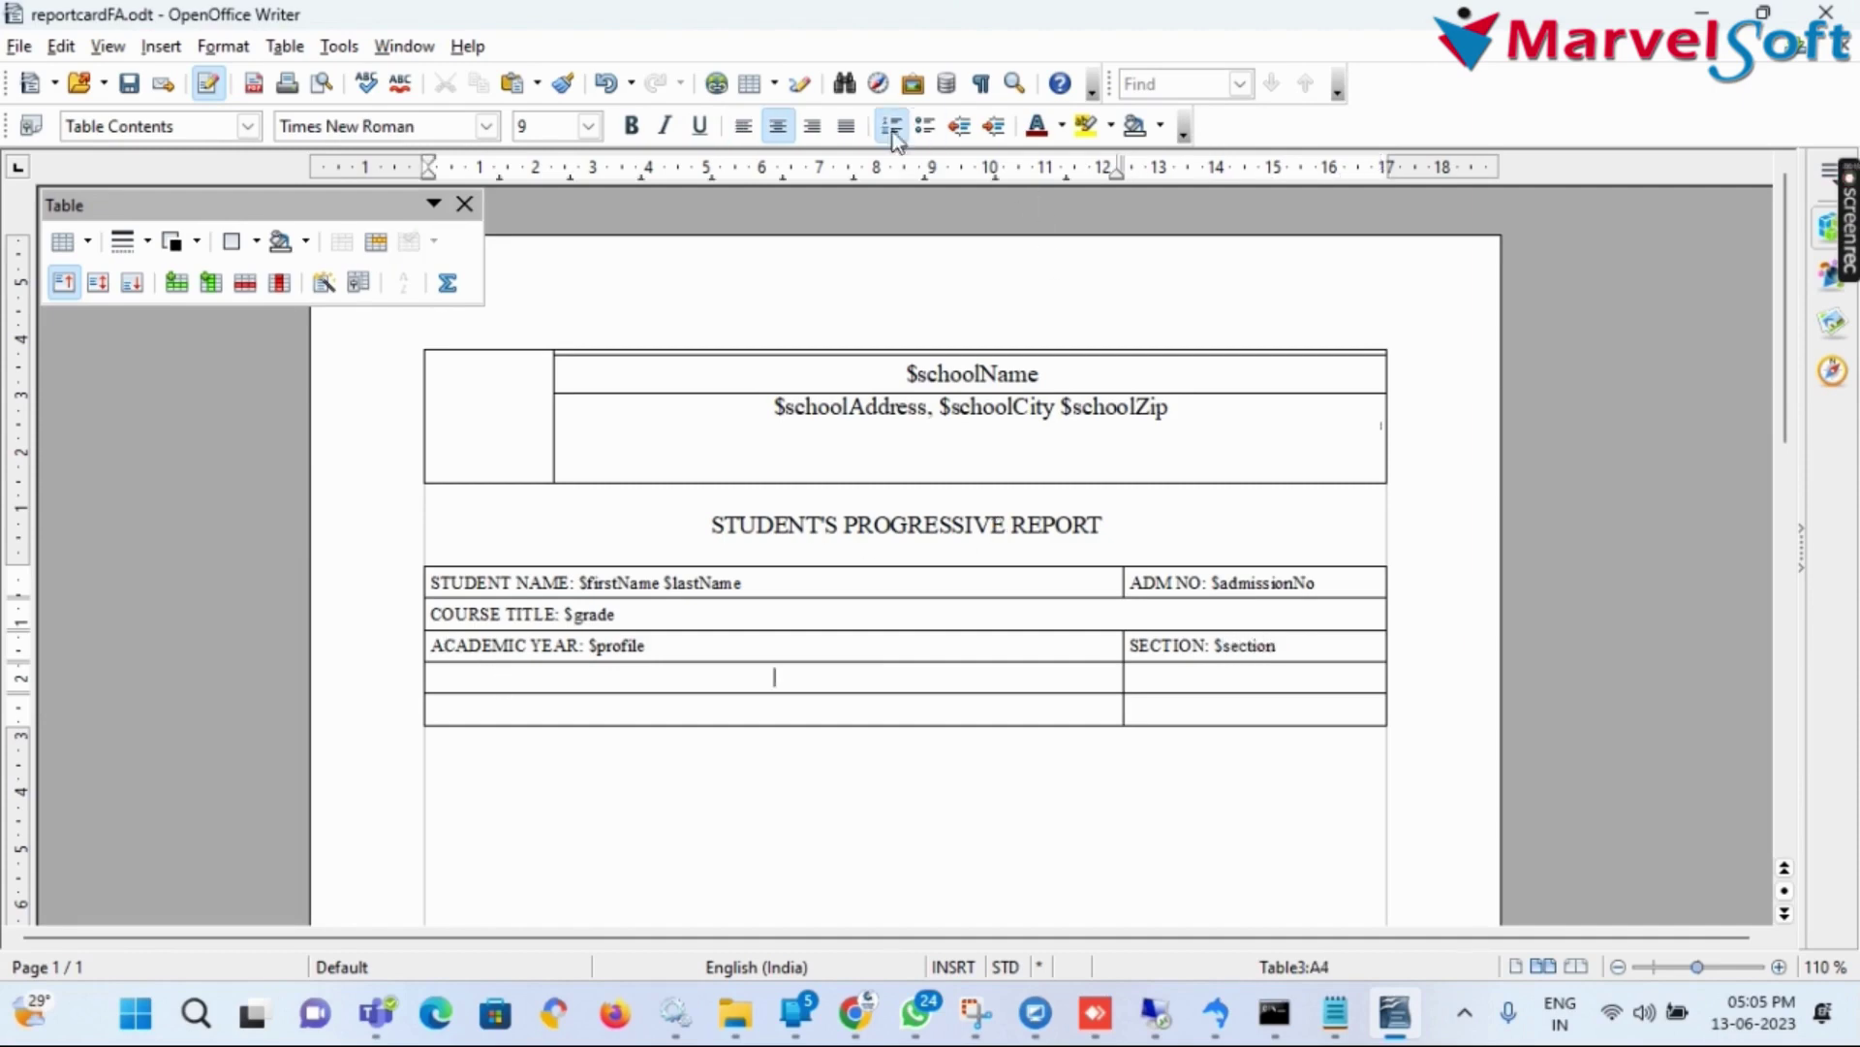
Type left-aligned 'DAYS PRESENT: $term1PresentDays' in the fourth row's first cell
{"action": "left_click", "coordinate": [743, 126]}
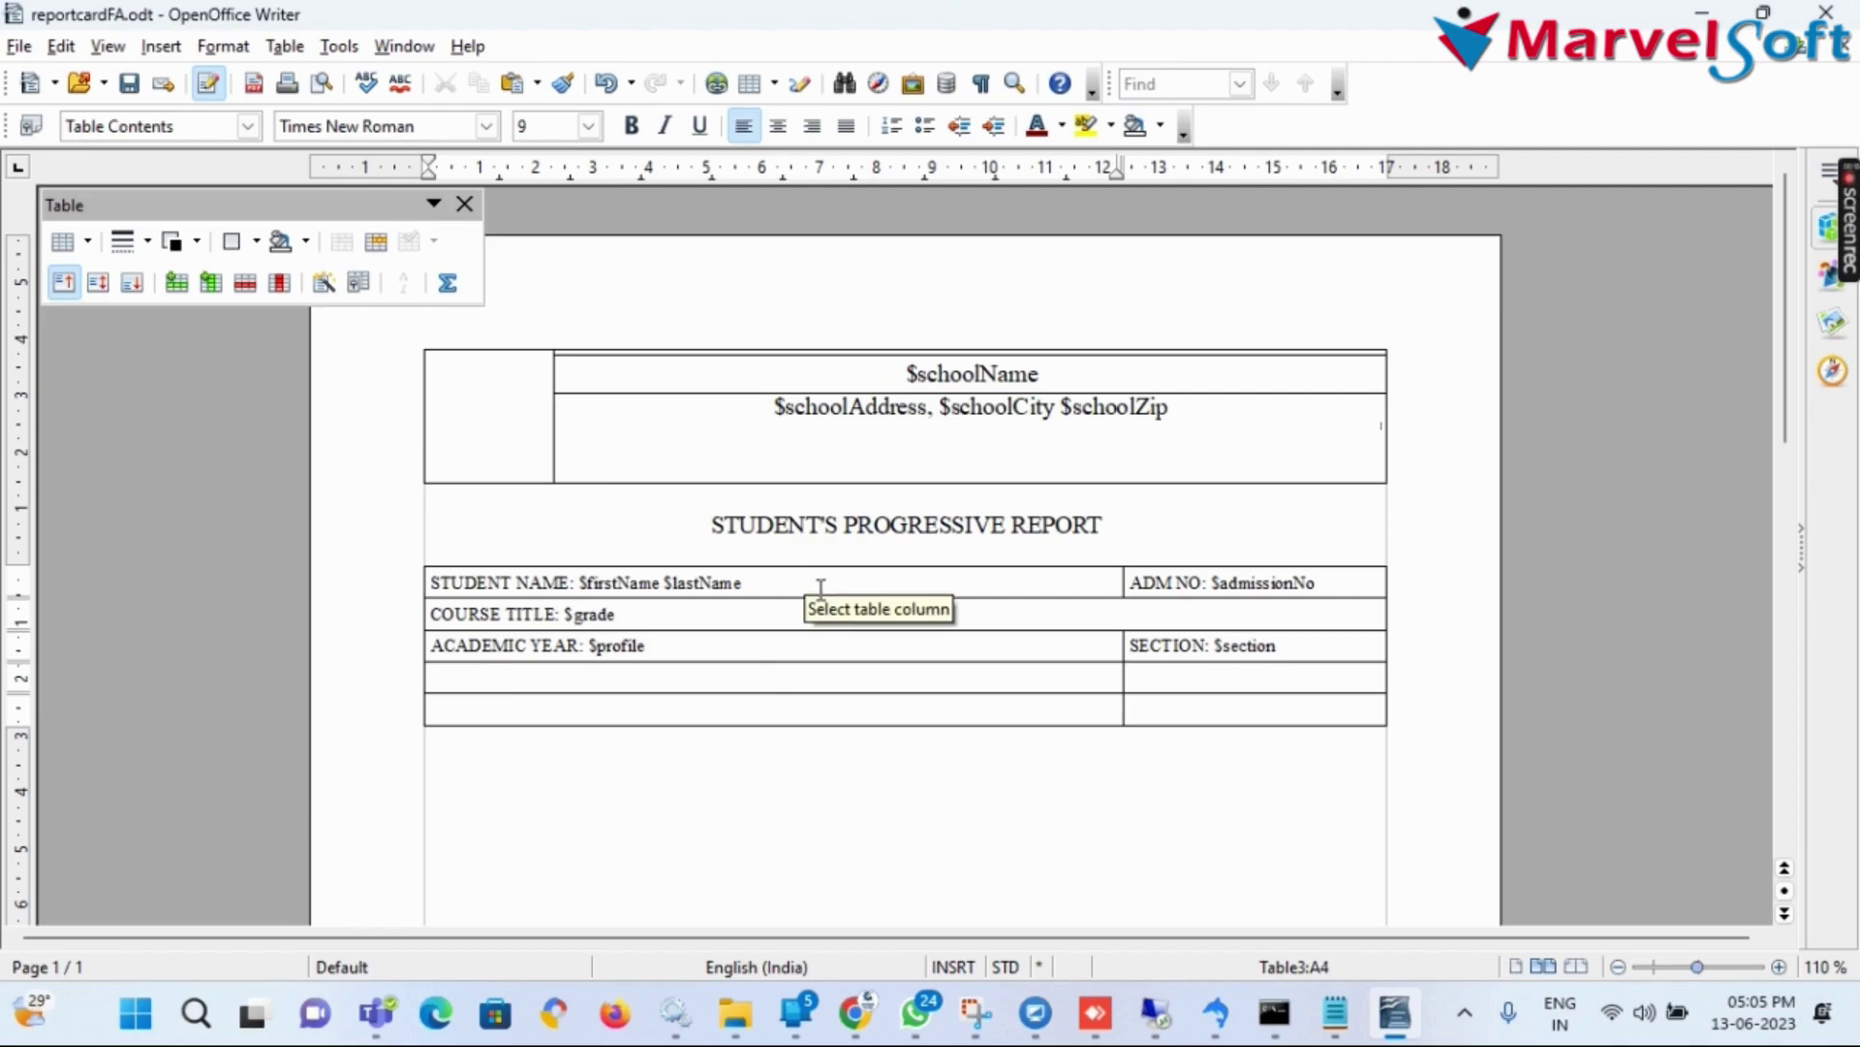
{"action": "type", "text": "DAYS PRESENT:"}
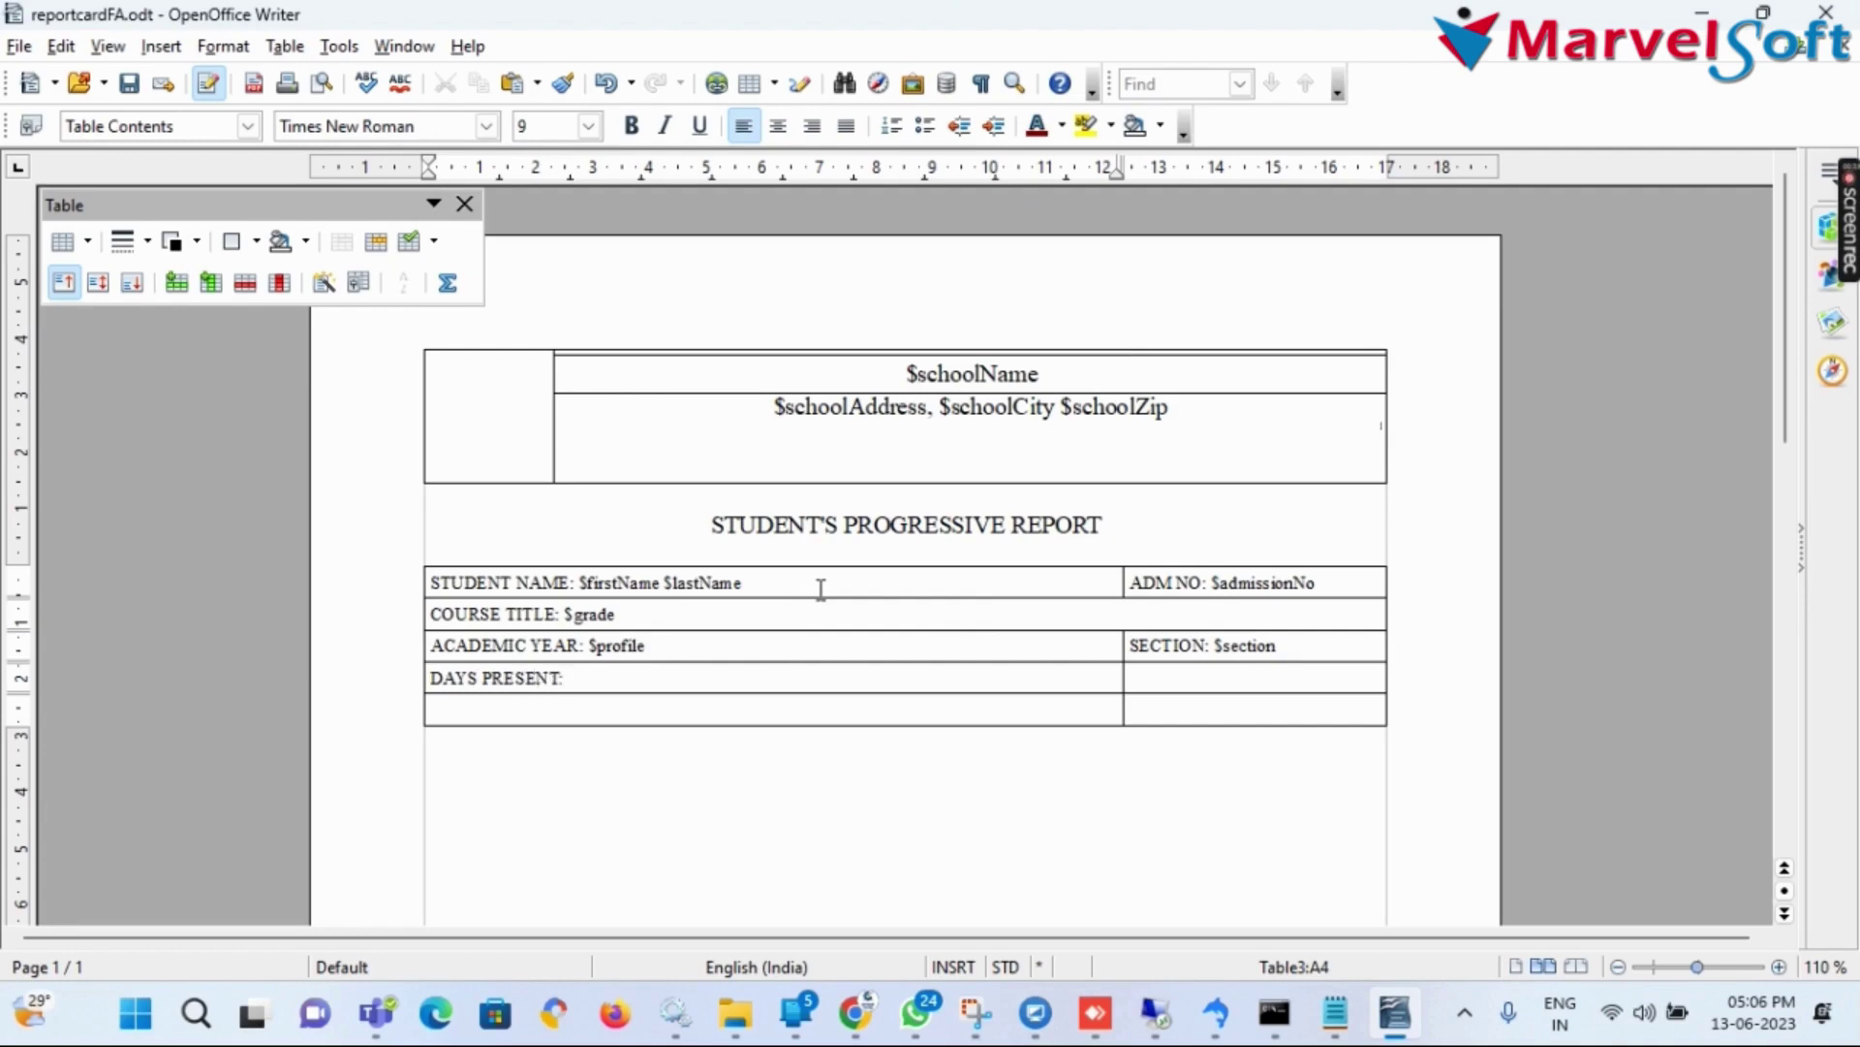
{"action": "type", "text": " $TERMS"}
{"action": "key", "text": "BackSpace"}
{"action": "key", "text": "BackSpace"}
{"action": "key", "text": "BackSpace"}
{"action": "key", "text": "BackSpace"}
{"action": "key", "text": "BackSpace"}
{"action": "type", "text": "term"}
{"action": "type", "text": "1p"}
{"action": "type", "text": "P"}
{"action": "key", "text": "BackSpace"}
{"action": "type", "text": "Present"}
{"action": "type", "text": "Da"}
{"action": "type", "text": "tys"}
Enter 'OUT OF: $term1WorkingDays' in the cell beside DAYS PRESENT
{"action": "left_click", "coordinate": [1215, 681]}
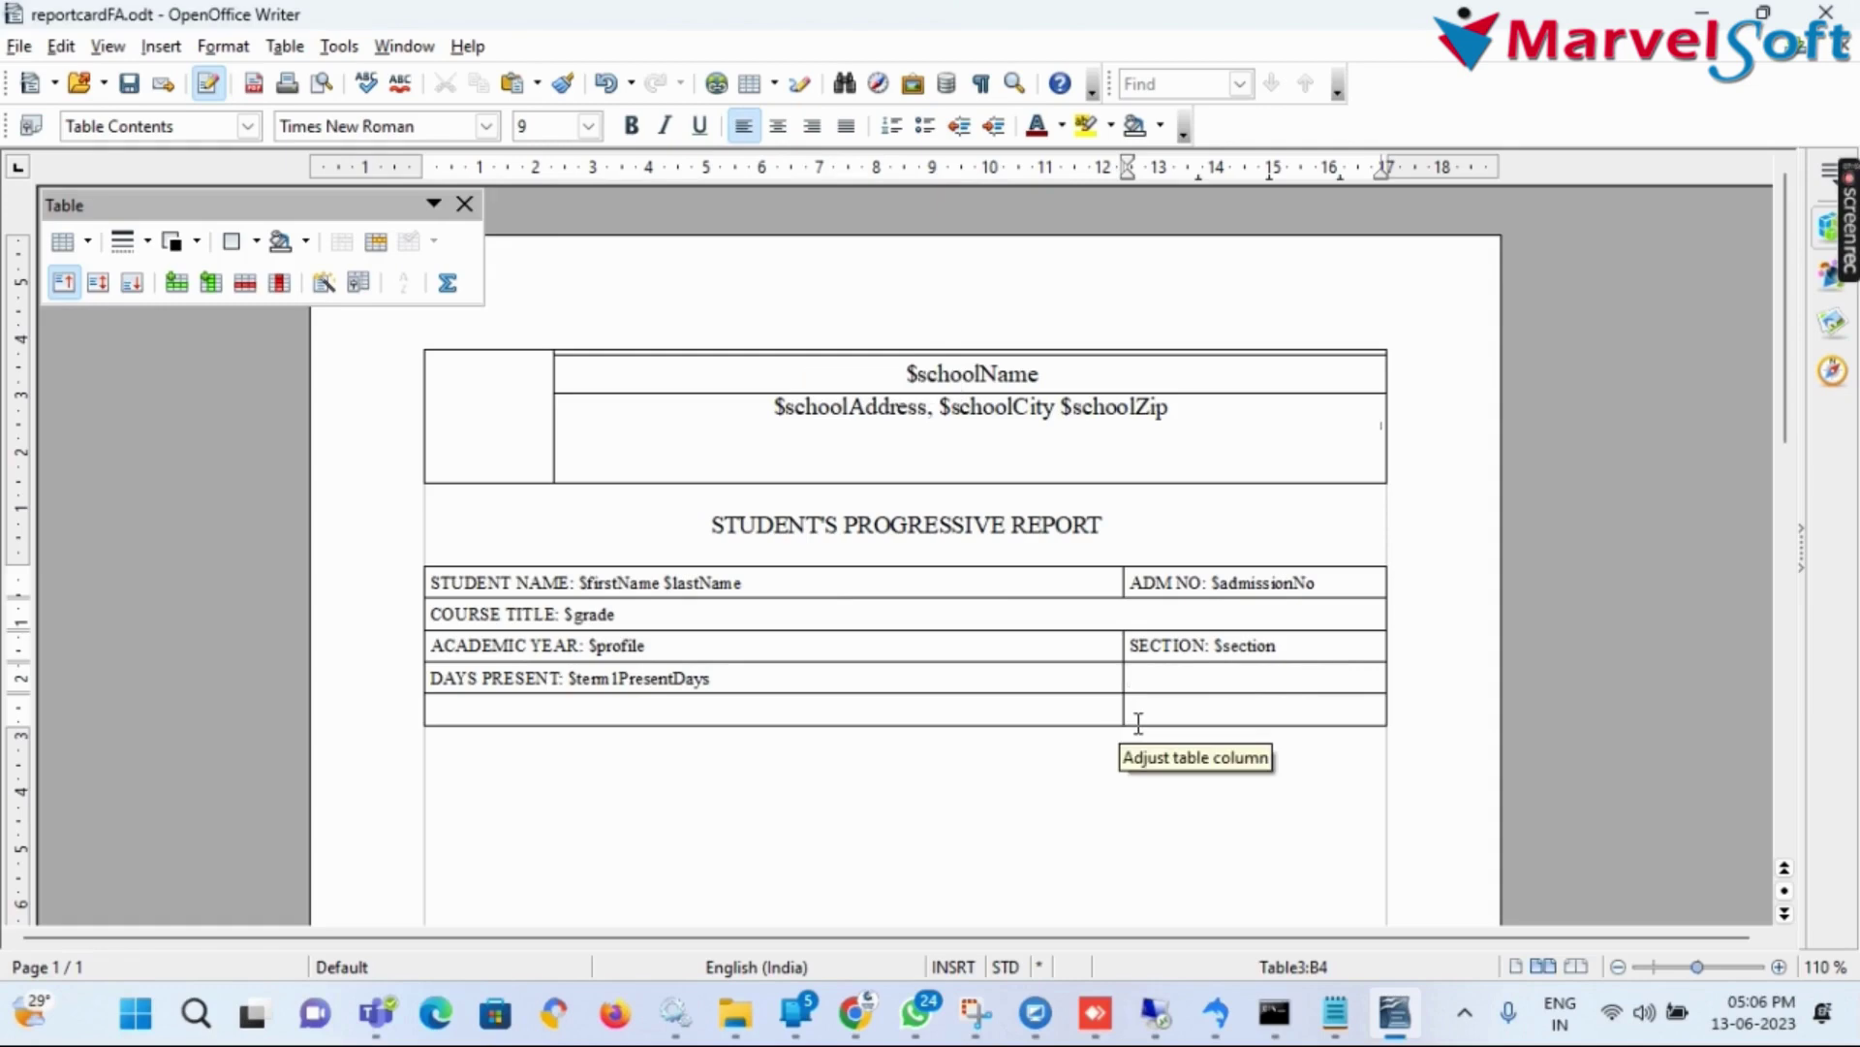
{"action": "type", "text": "OUT OF: $T"}
{"action": "key", "text": "BackSpace"}
{"action": "key", "text": "BackSpace"}
{"action": "type", "text": "$TE"}
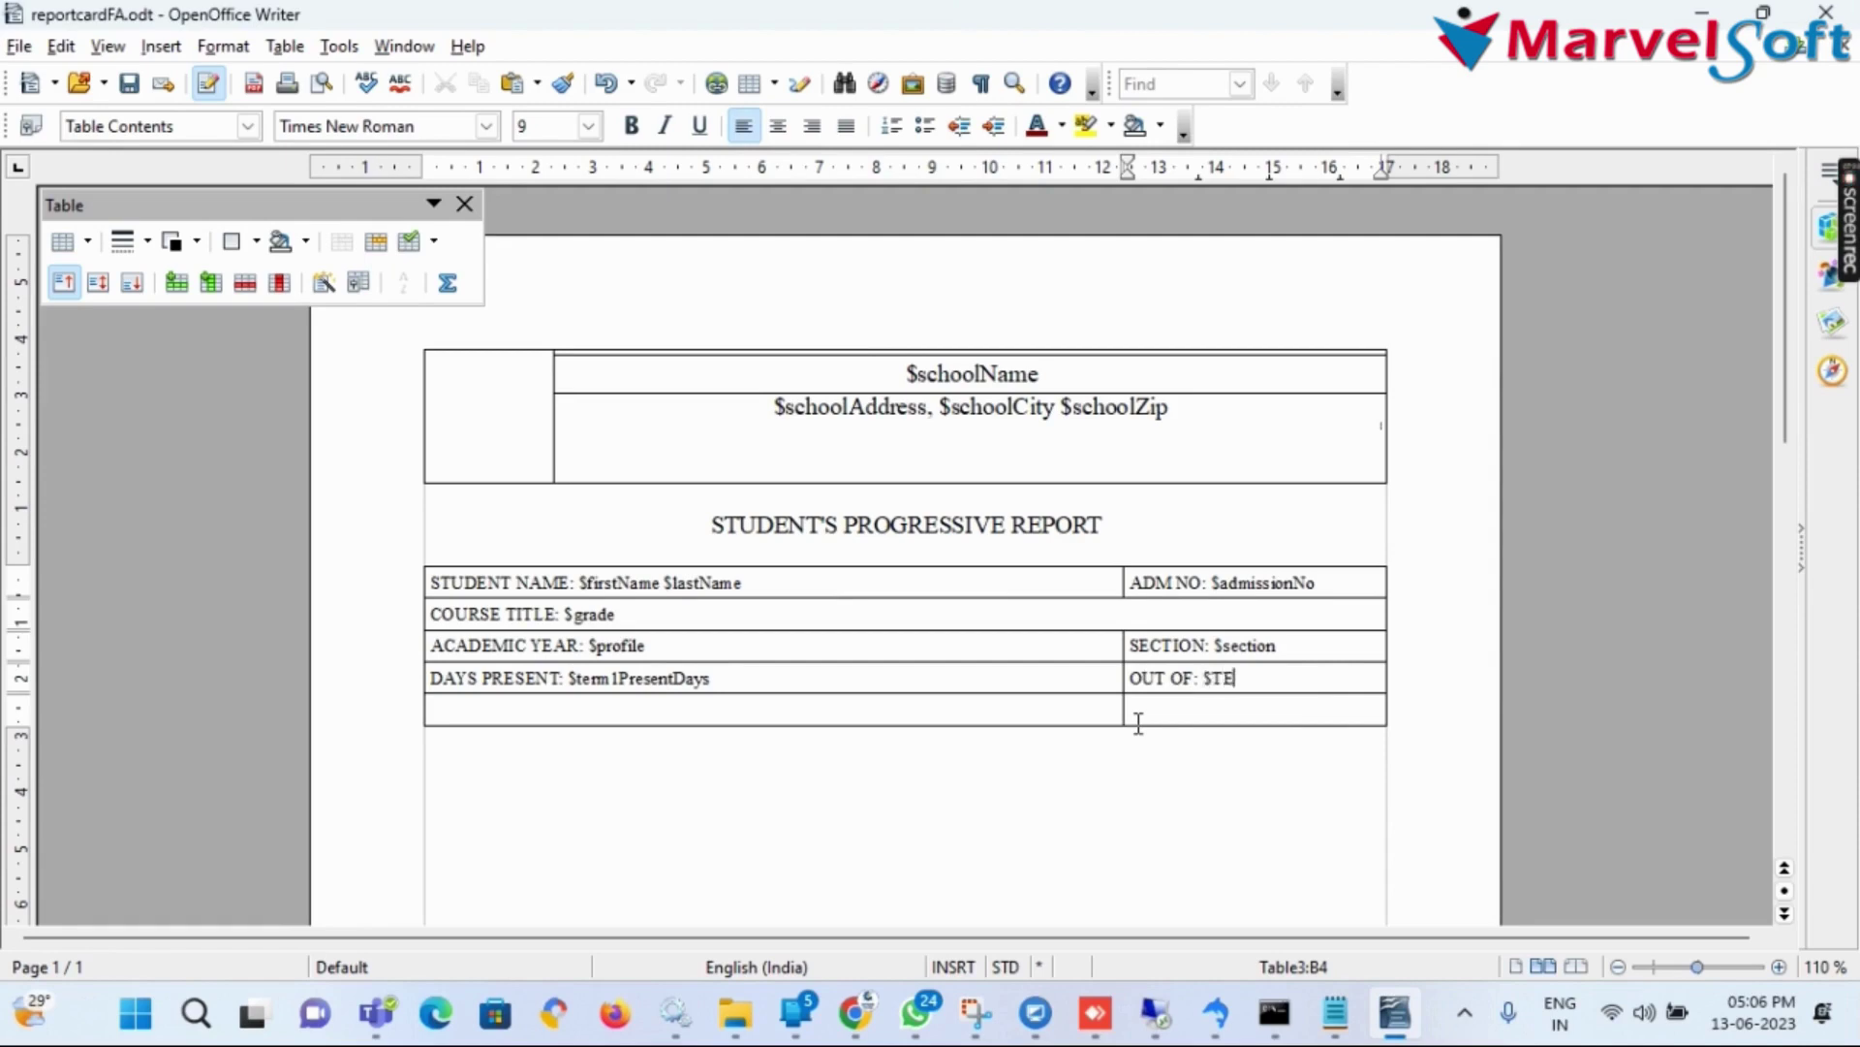
{"action": "key", "text": "BackSpace"}
{"action": "key", "text": "BackSpace"}
{"action": "type", "text": "$term1workingDays"}
{"action": "left_click", "coordinate": [1268, 678]}
{"action": "key", "text": "BackSpace"}
{"action": "type", "text": "W"}
Delete the empty fifth table row
{"action": "left_click", "coordinate": [431, 715]}
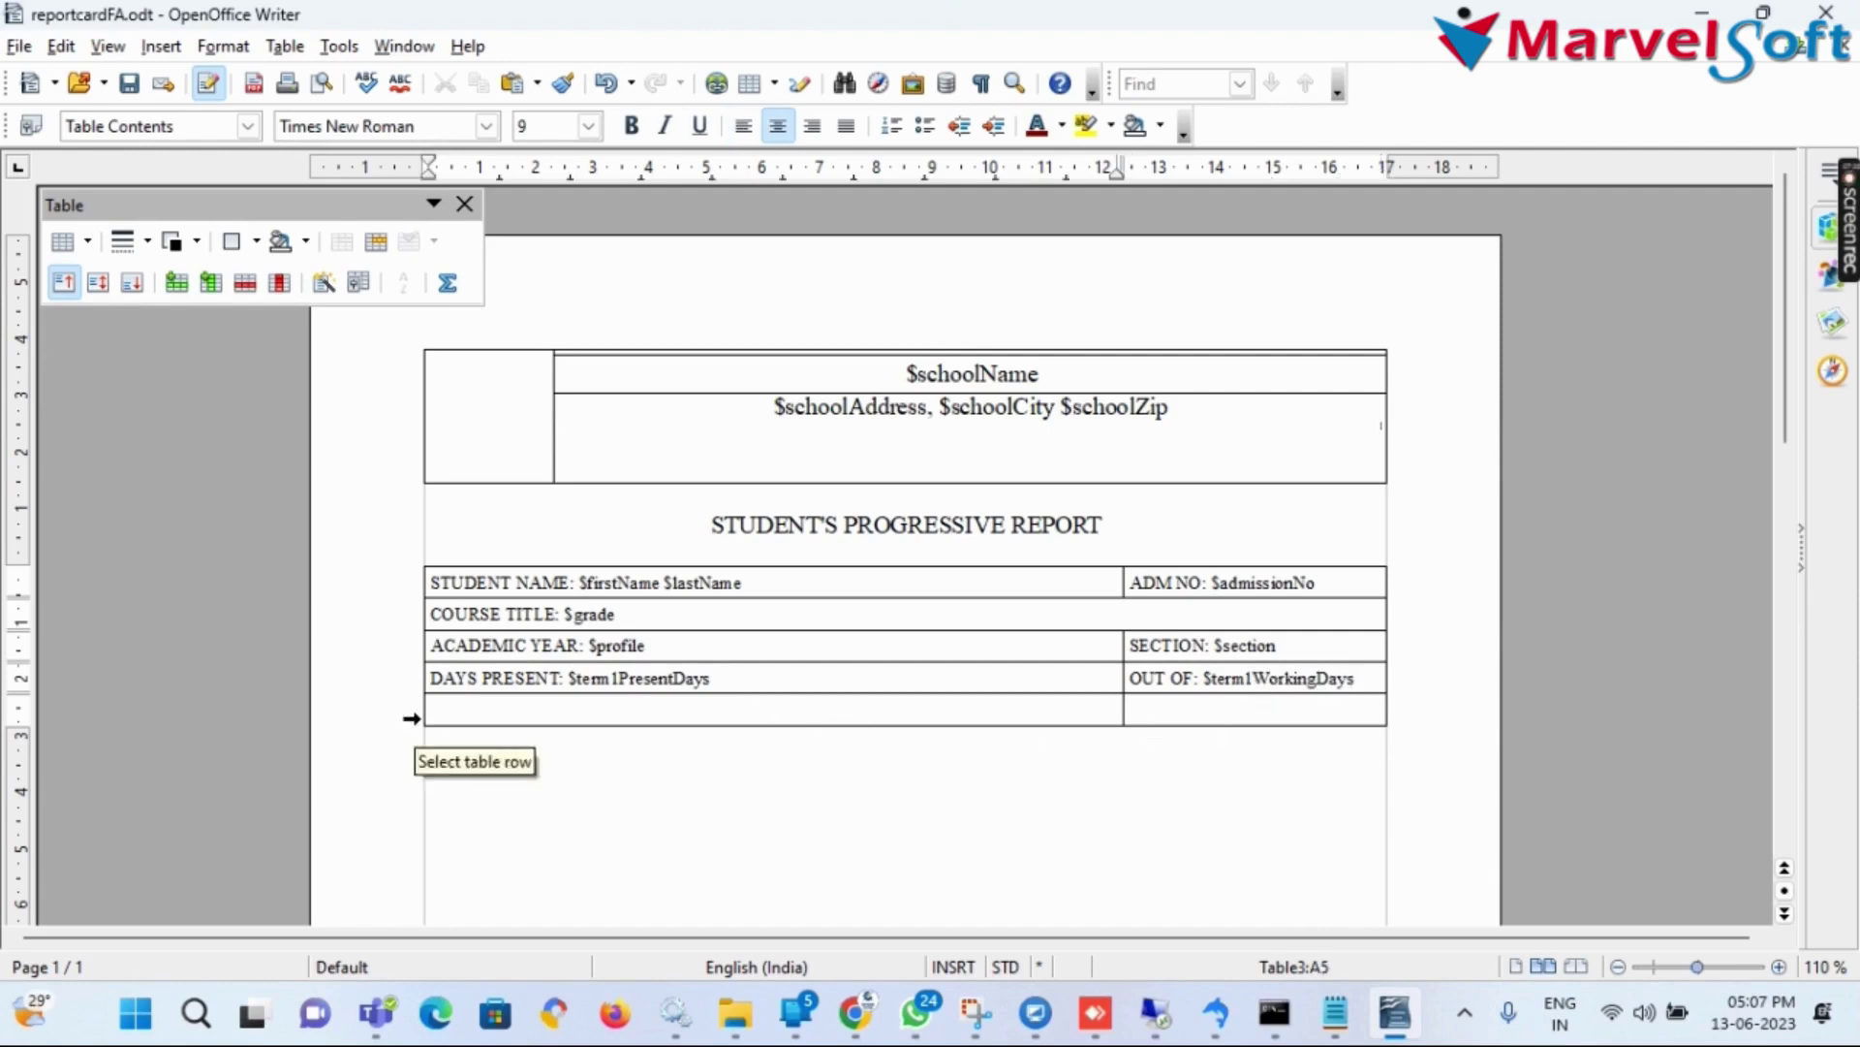
{"action": "left_click", "coordinate": [411, 718]}
{"action": "key", "text": "Delete"}
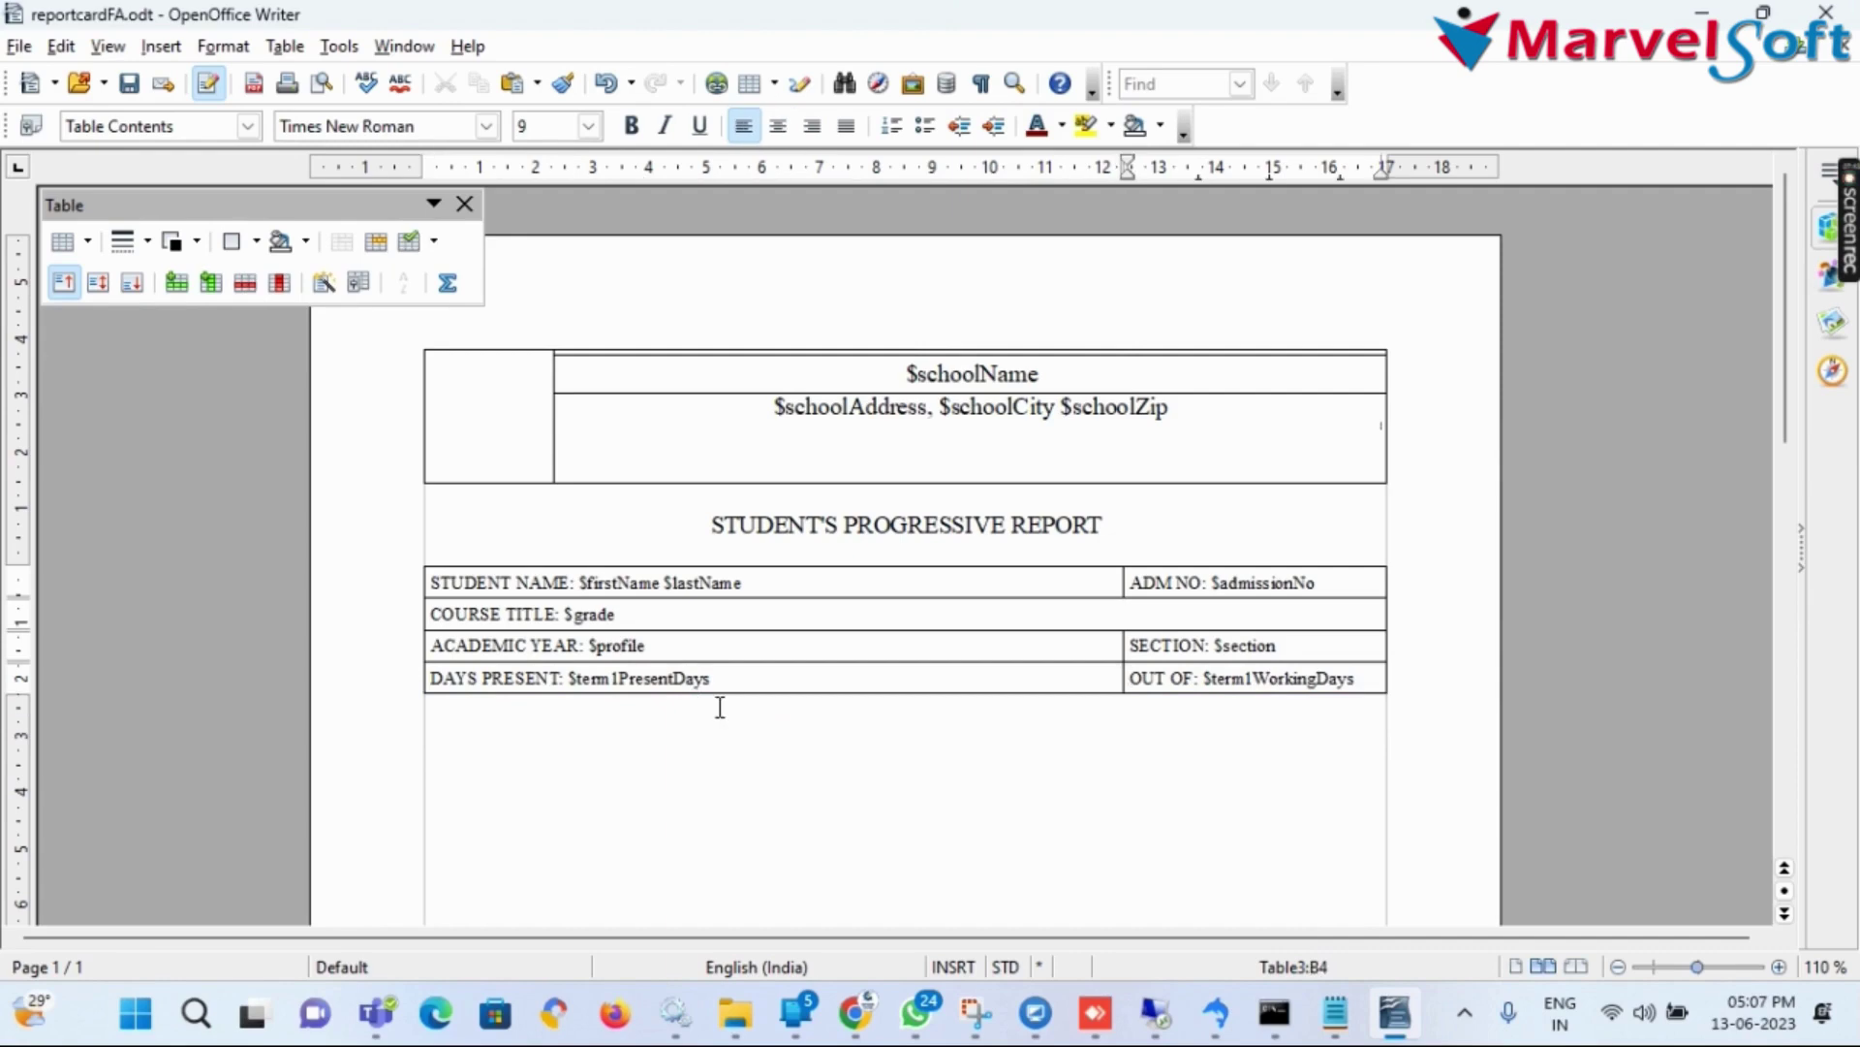
{"action": "left_click", "coordinate": [507, 712]}
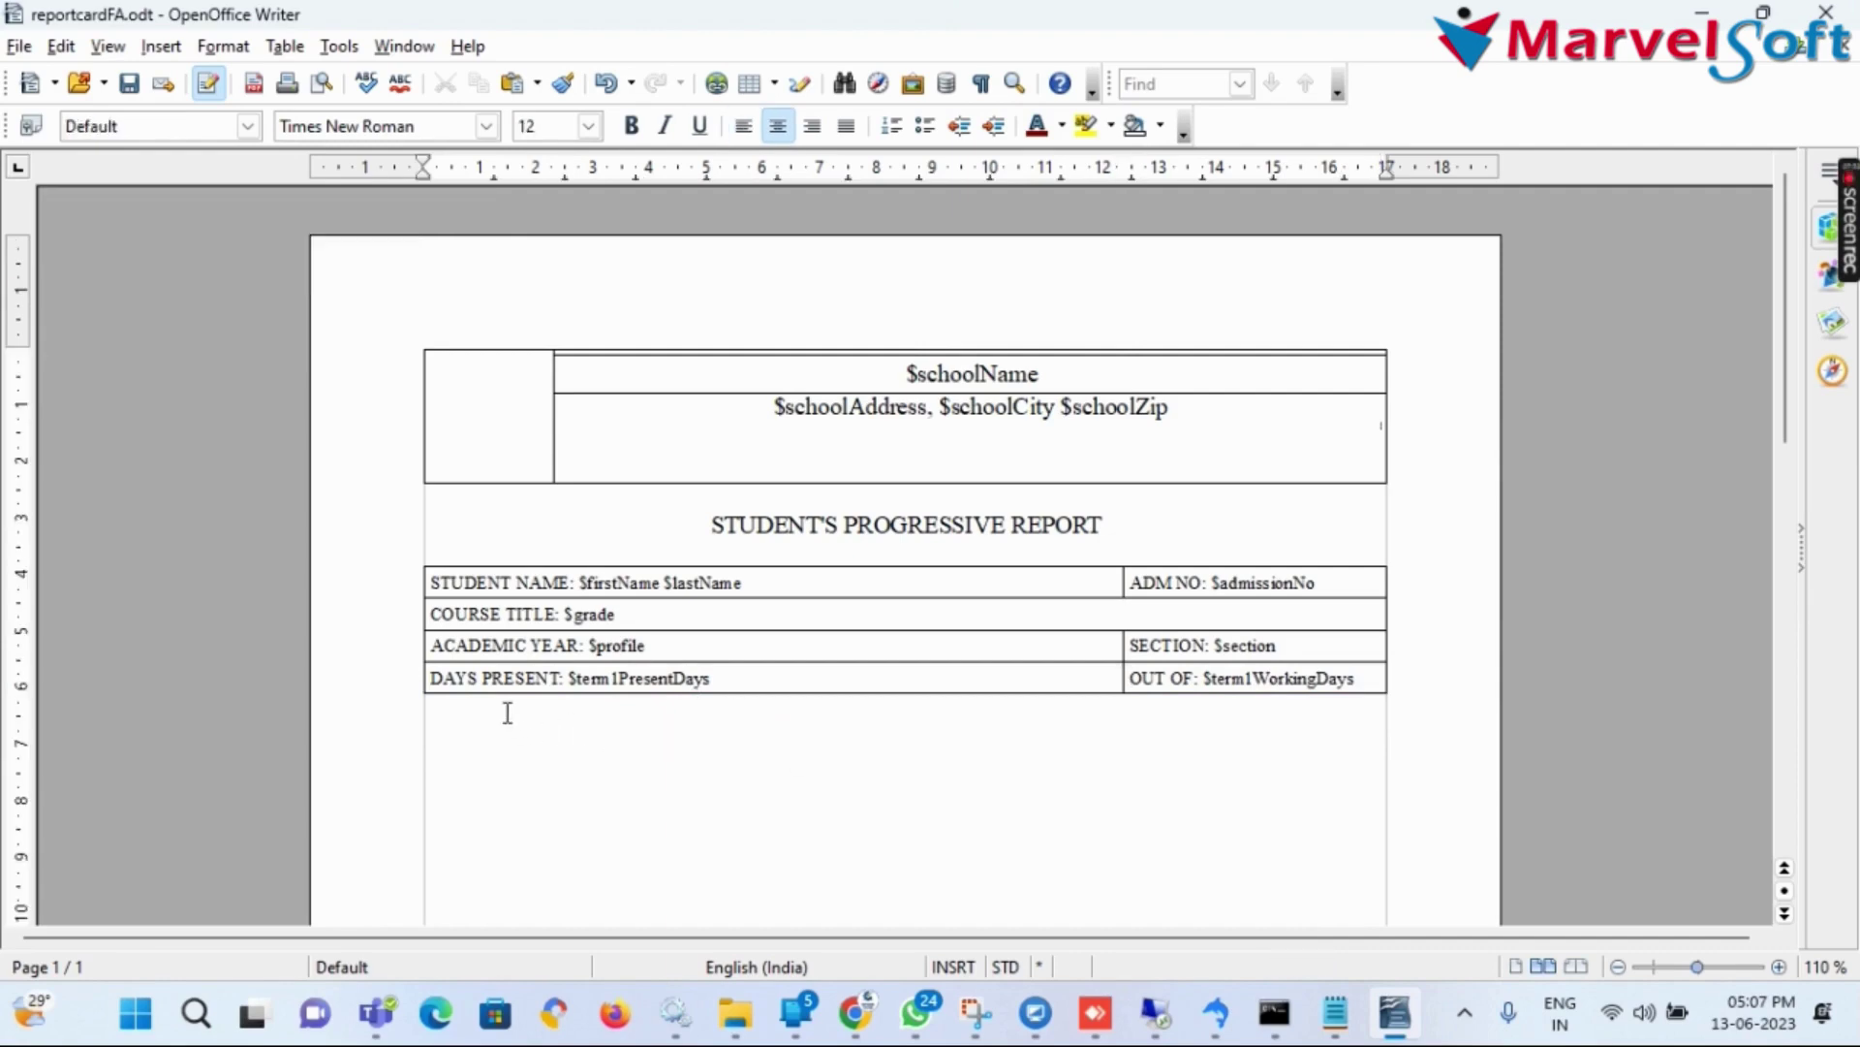
Insert a 4 x 2 table below and type SUBJECT NAME in its first header cell
{"action": "left_click", "coordinate": [774, 86]}
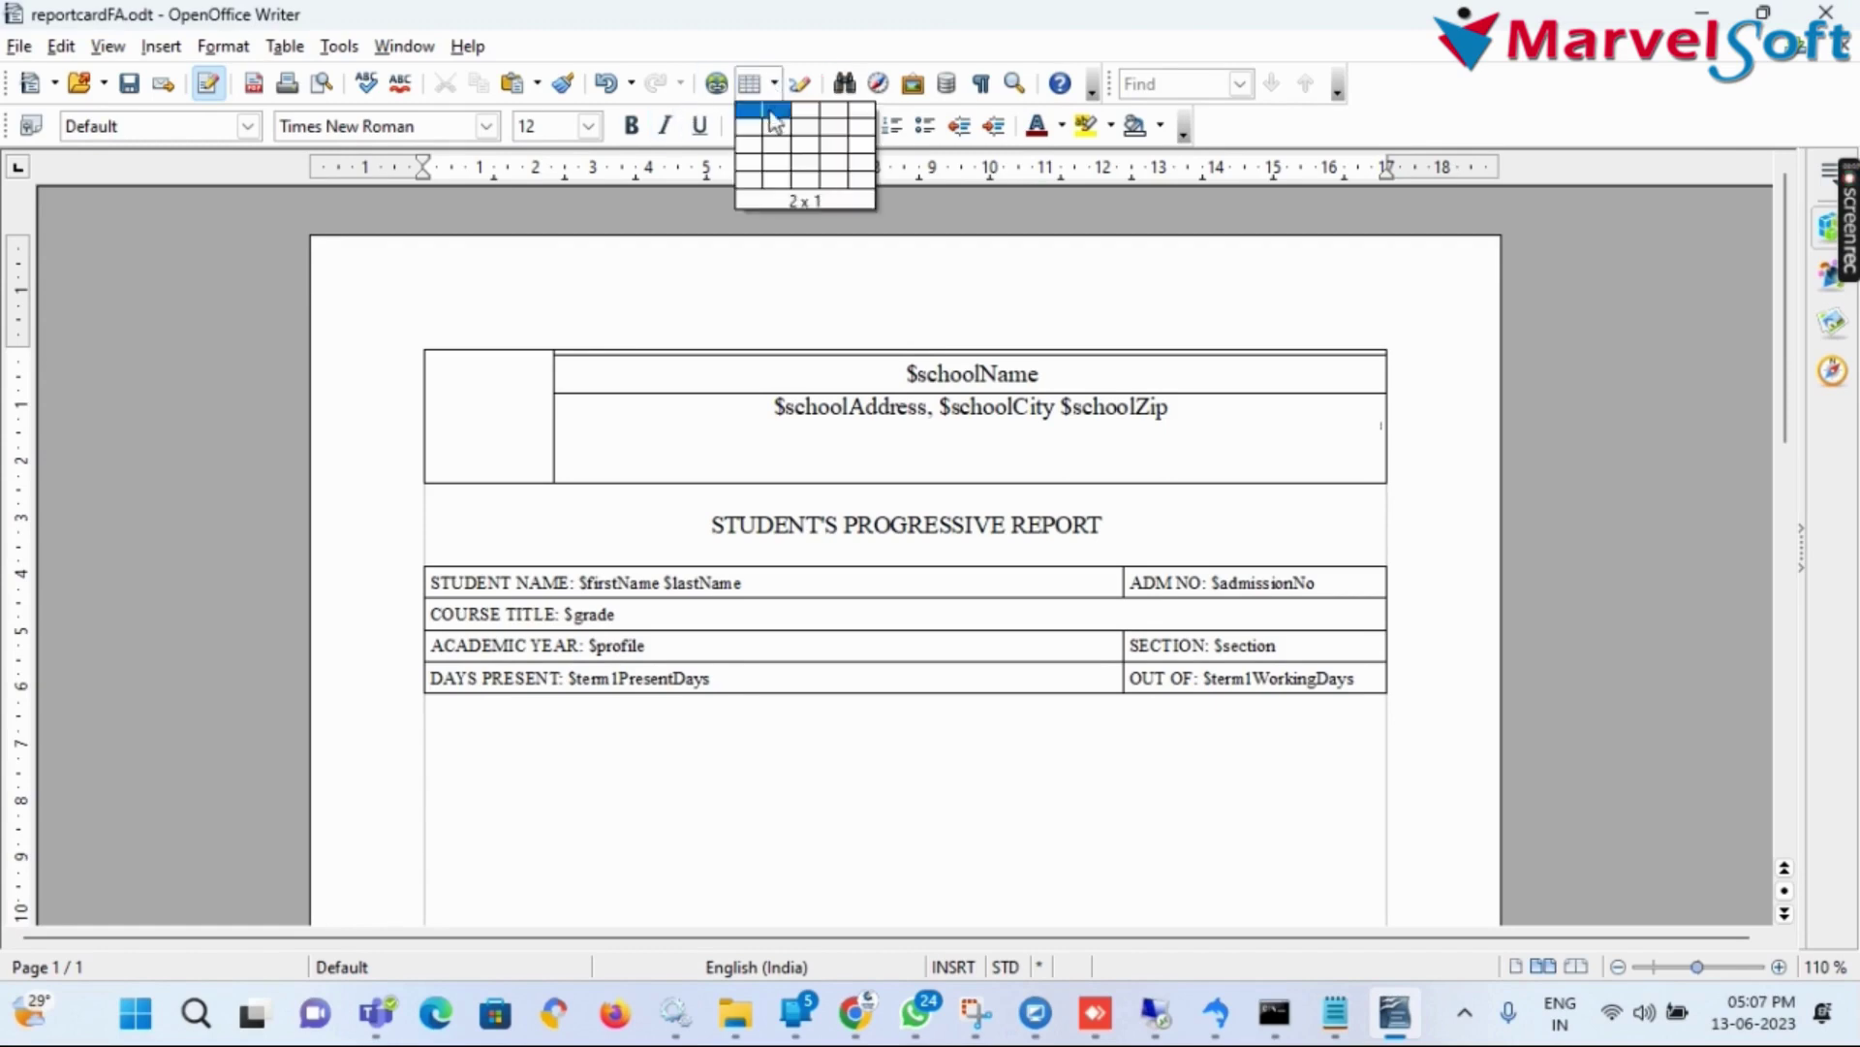
{"action": "left_click", "coordinate": [835, 130]}
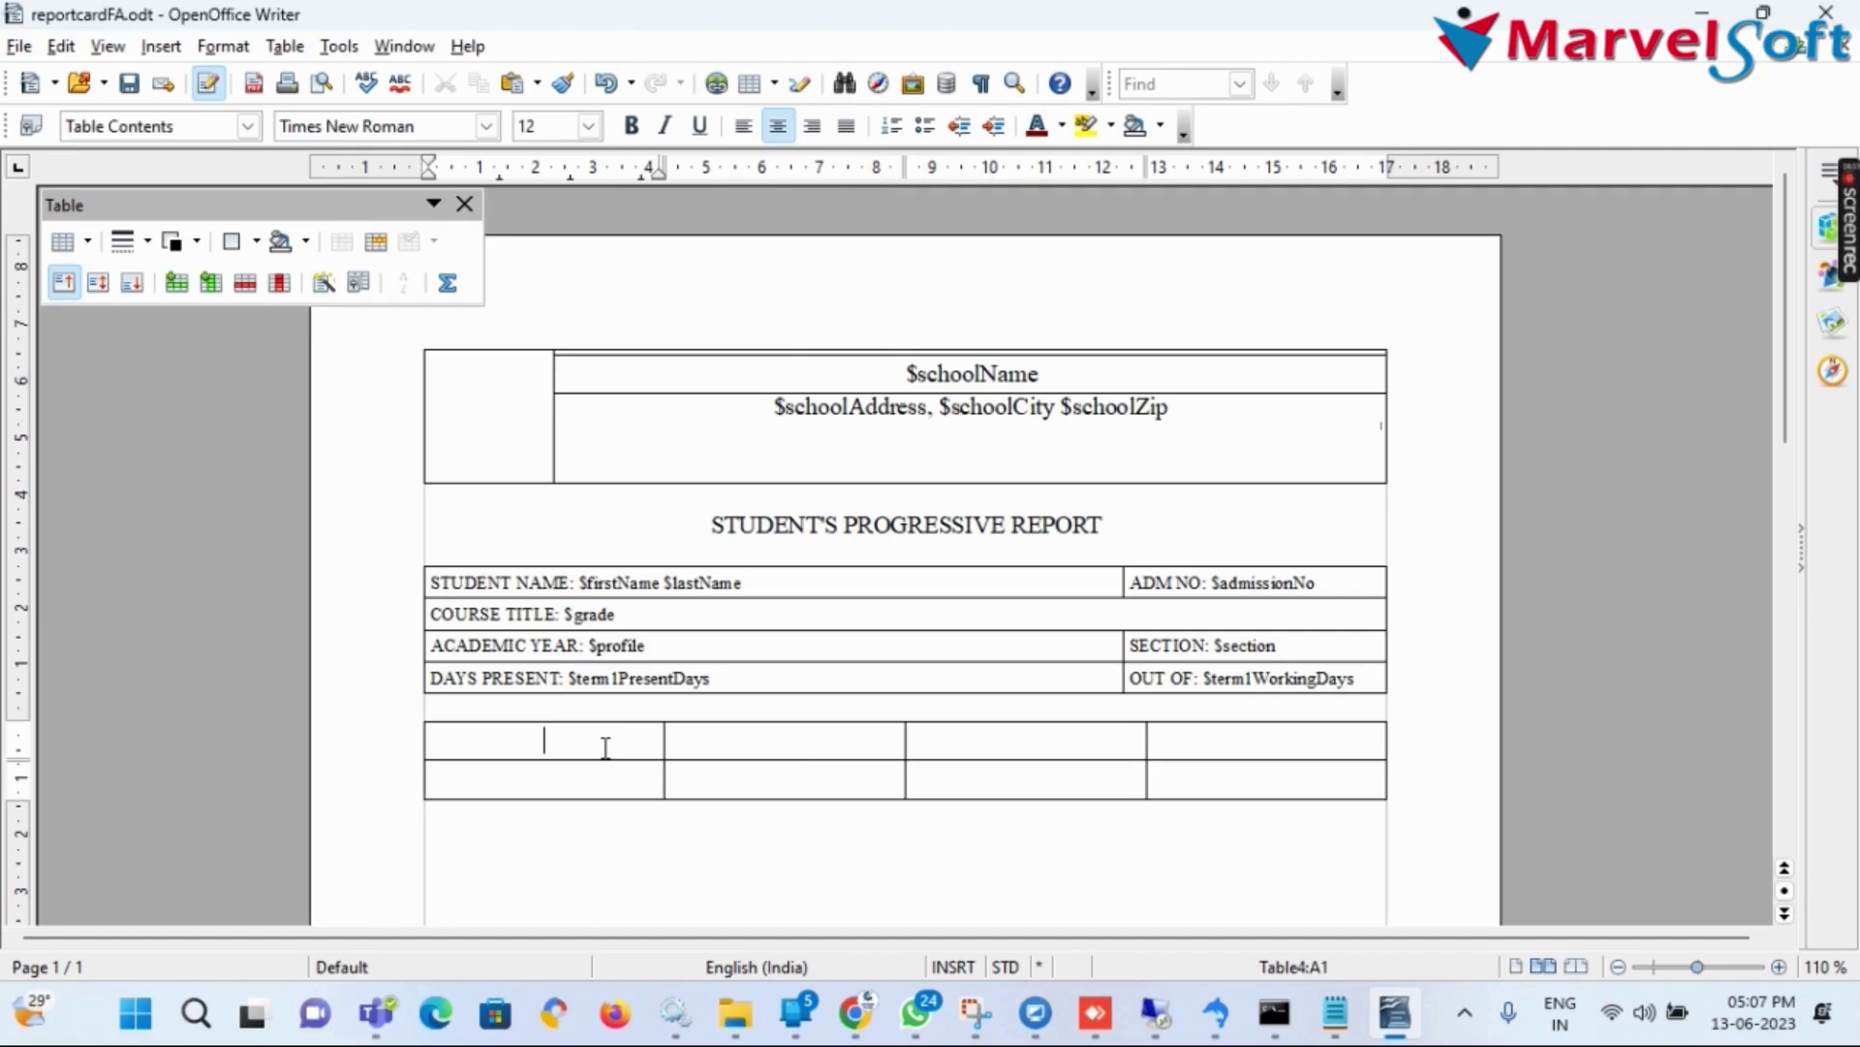
{"action": "type", "text": "Subje"}
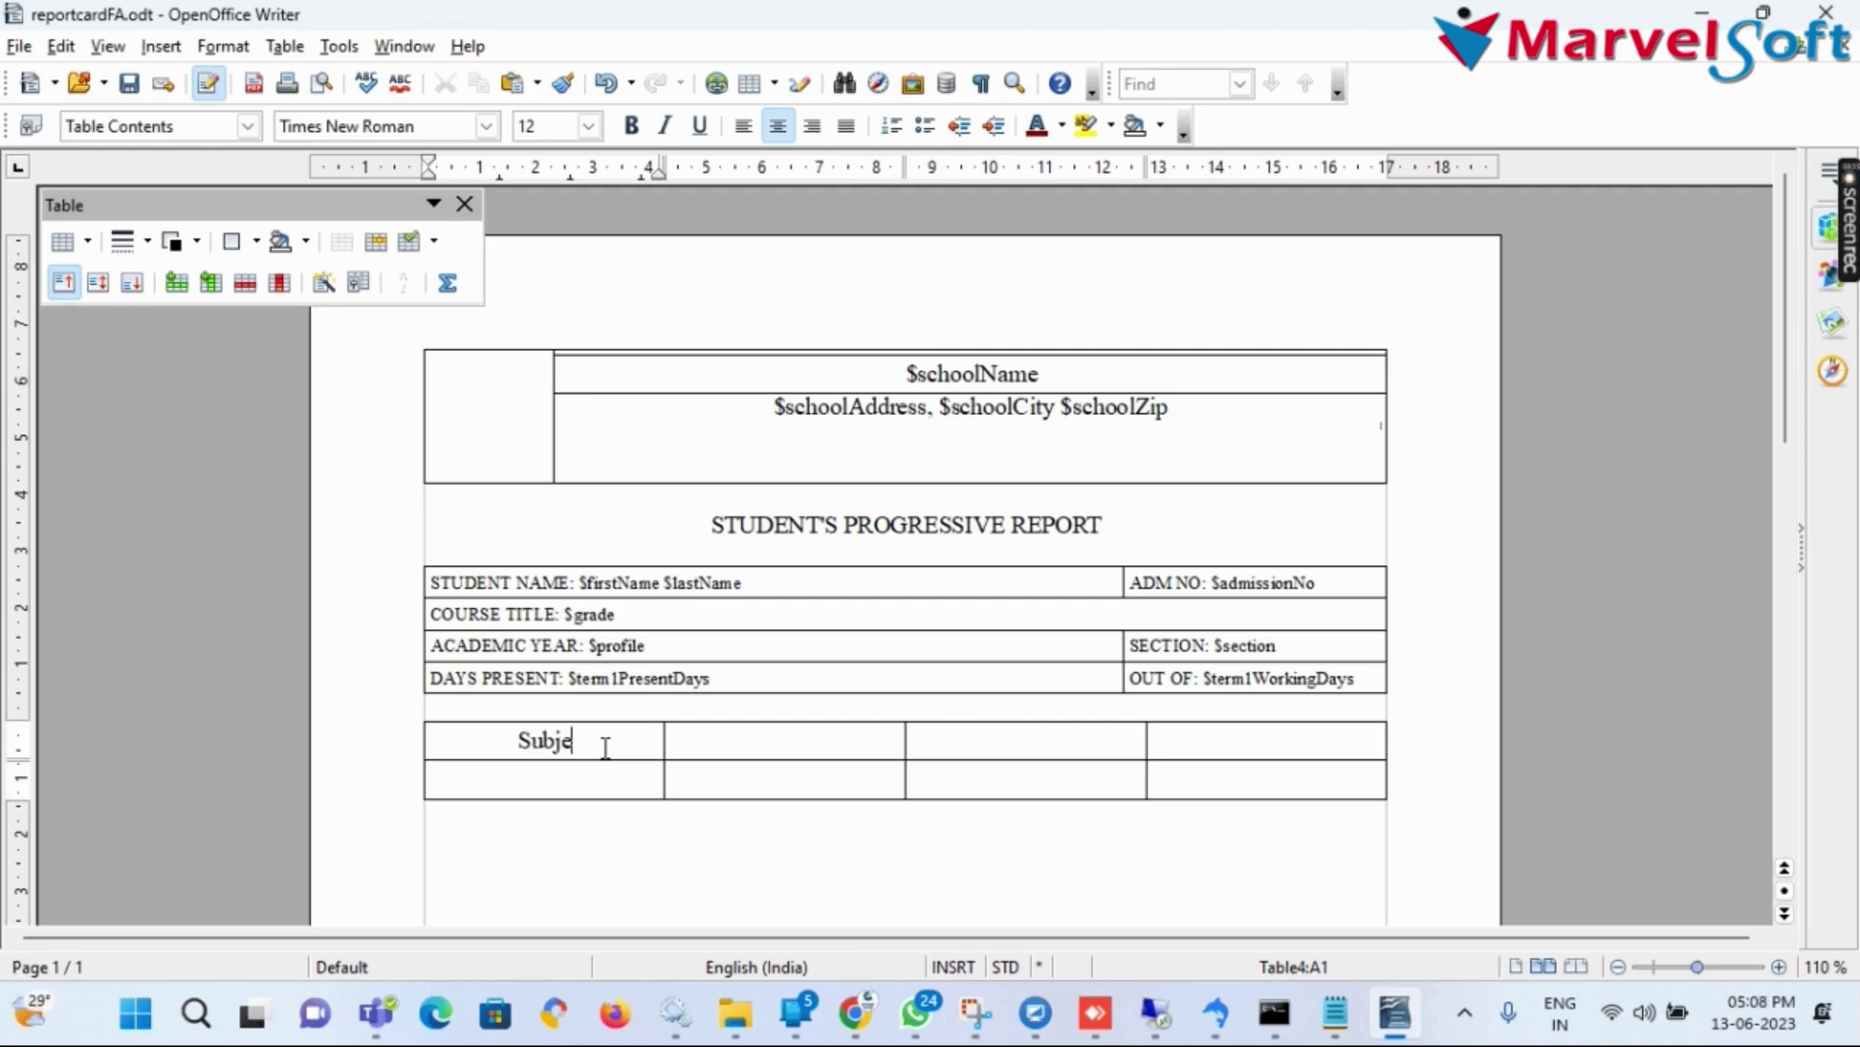
{"action": "type", "text": "ct Name"}
{"action": "key", "text": "BackSpace"}
{"action": "key", "text": "BackSpace"}
{"action": "key", "text": "BackSpace"}
{"action": "key", "text": "BackSpace"}
{"action": "key", "text": "BackSpace"}
{"action": "key", "text": "BackSpace"}
{"action": "key", "text": "BackSpace"}
{"action": "key", "text": "BackSpace"}
{"action": "key", "text": "BackSpace"}
{"action": "key", "text": "BackSpace"}
{"action": "key", "text": "BackSpace"}
{"action": "type", "text": "UBJECT nAME"}
{"action": "key", "text": "BackSpace"}
{"action": "key", "text": "BackSpace"}
{"action": "key", "text": "BackSpace"}
{"action": "key", "text": "BackSpace"}
{"action": "type", "text": "NAME"}
Fill the remaining header cells with MARKS, GRADE and TOTOR'S SIGN
{"action": "left_click", "coordinate": [777, 751]}
{"action": "type", "text": "MAR"}
{"action": "key", "text": "Return"}
{"action": "left_click", "coordinate": [1017, 751]}
{"action": "type", "text": "GRADE"}
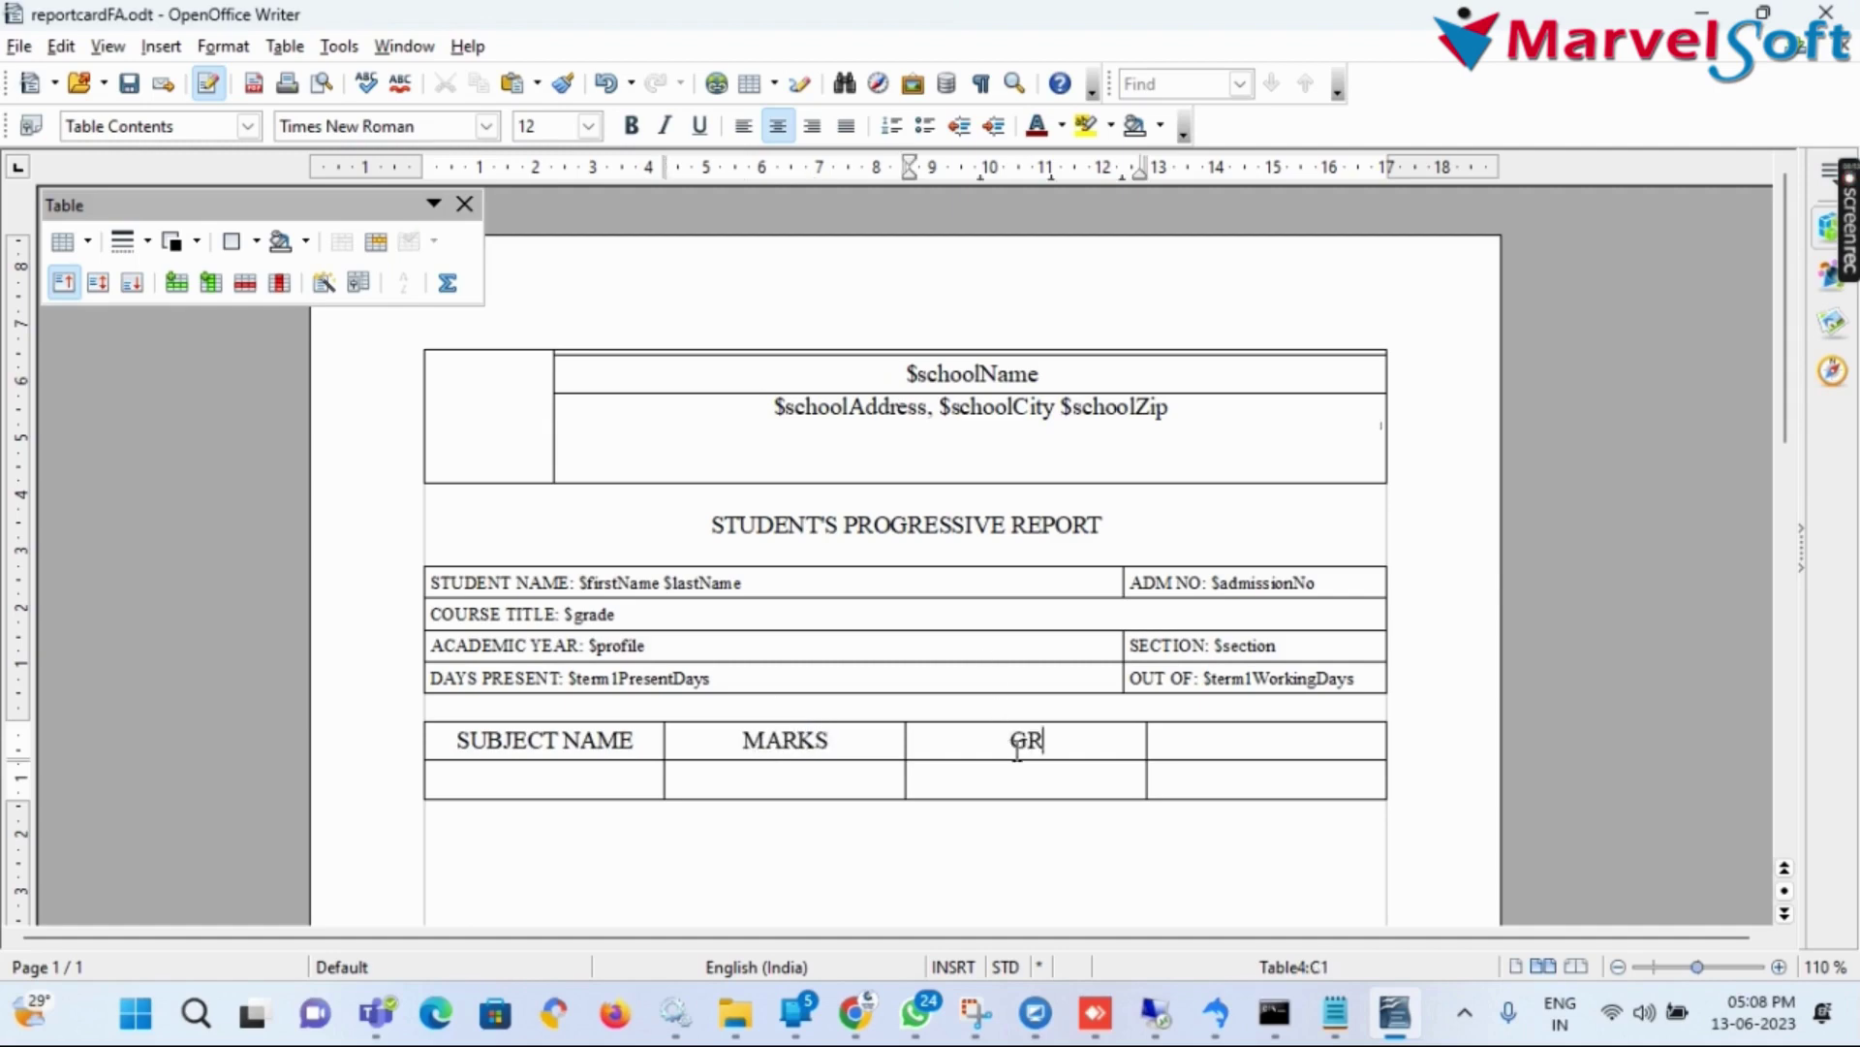
{"action": "left_click", "coordinate": [1264, 739]}
{"action": "type", "text": "TOTOR"}
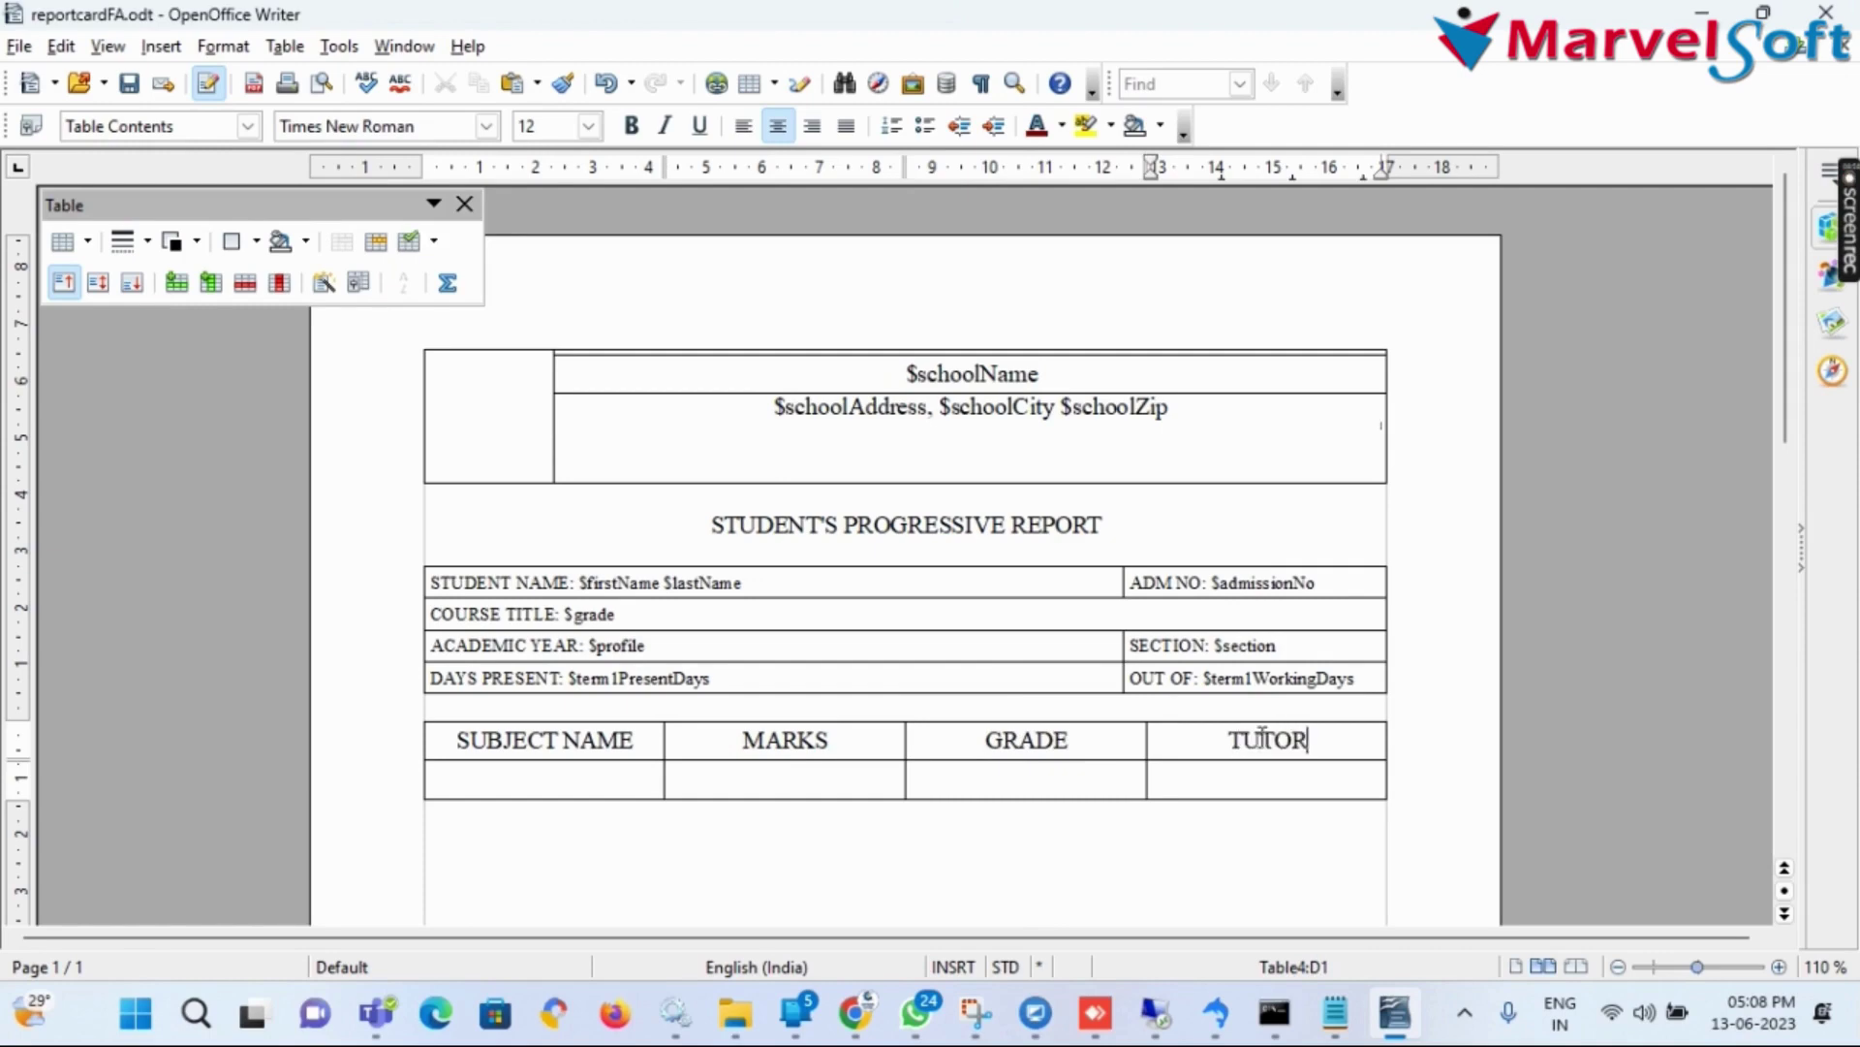
{"action": "type", "text": "'S SIGN"}
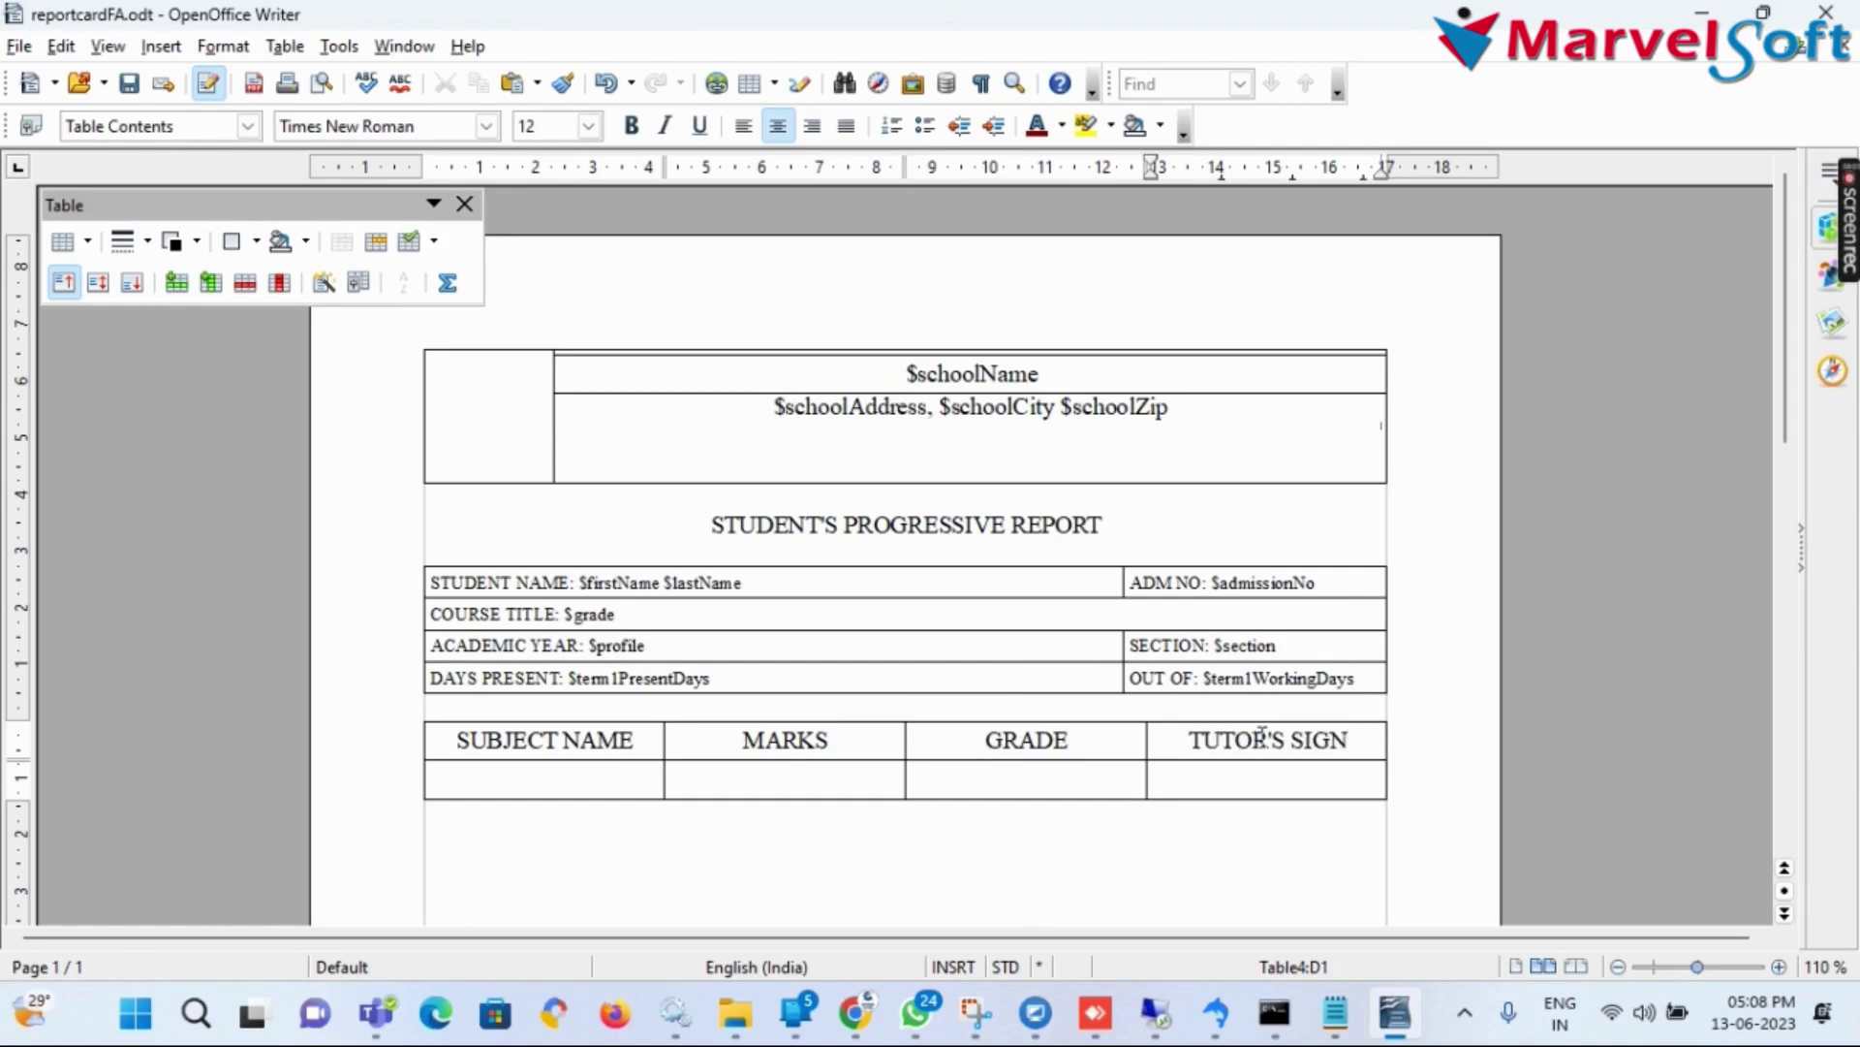
{"action": "left_click", "coordinate": [498, 781]}
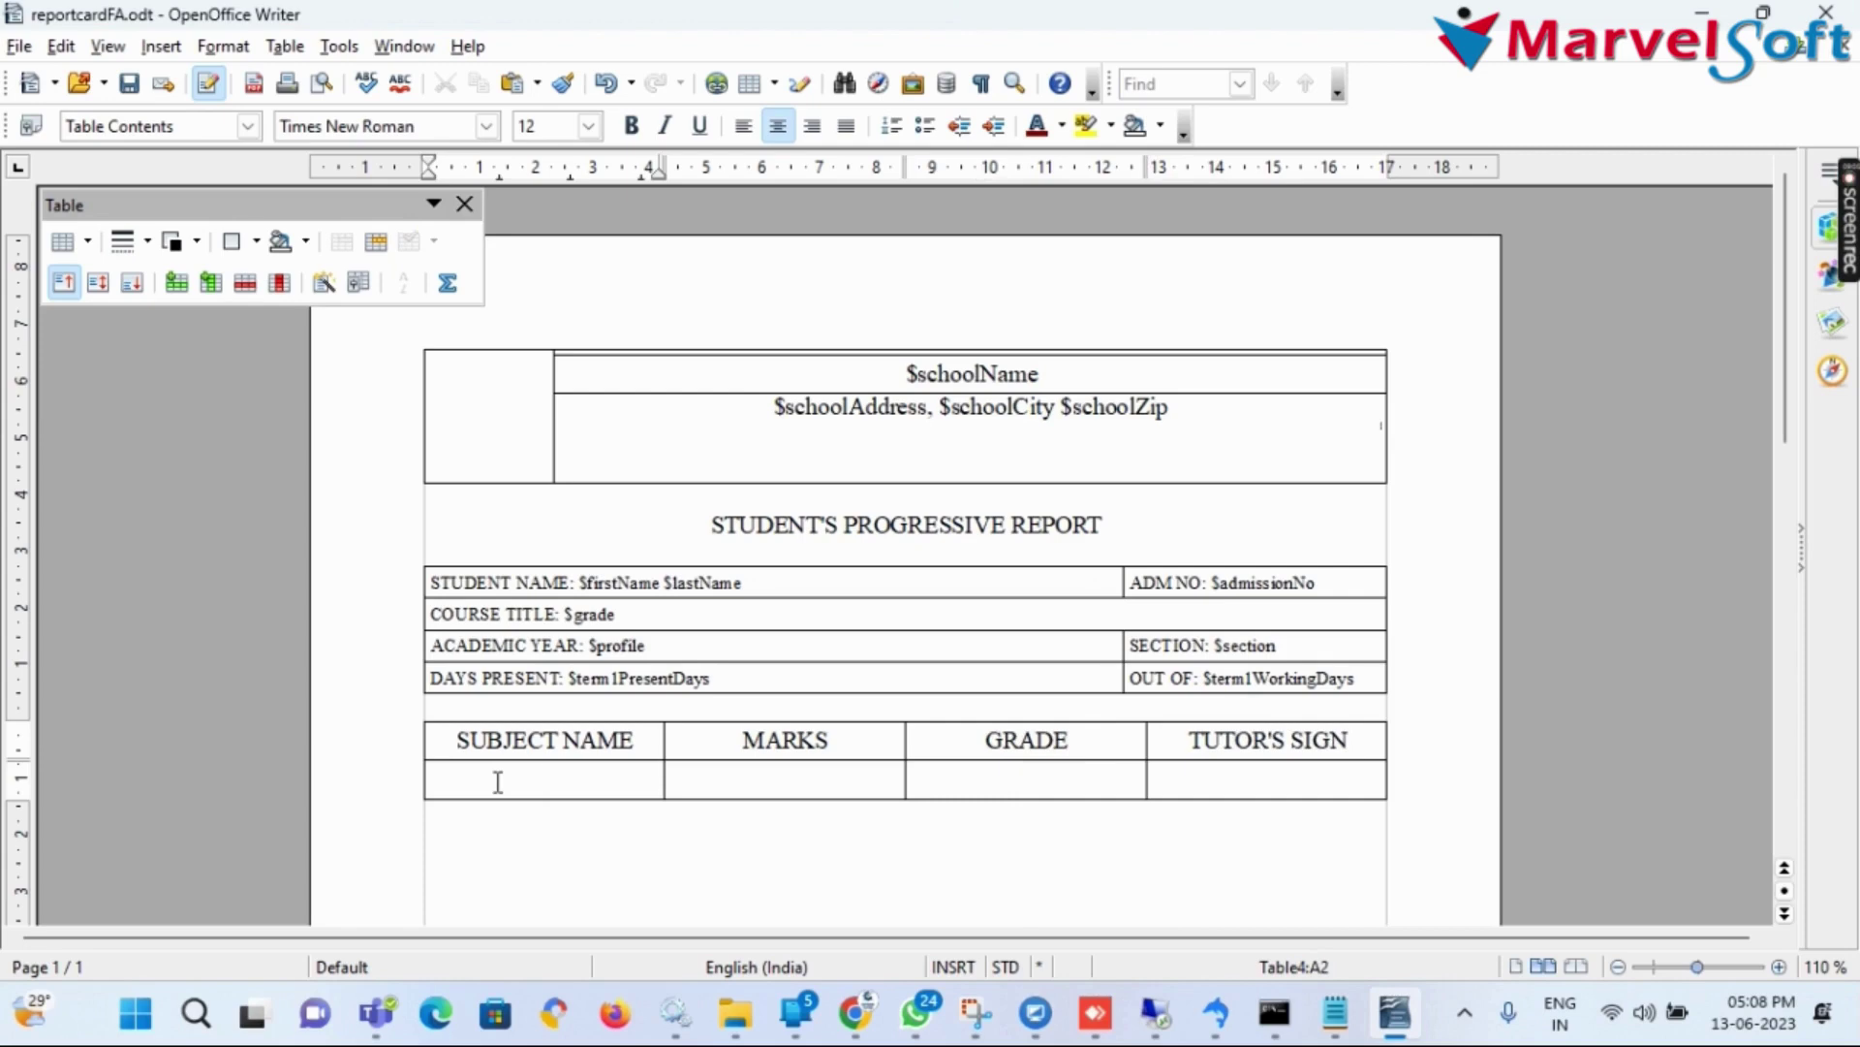
Type ${list1.subject}, ${list1.score} and ${list1.grade} into the cells under SUBJECT NAME, MARKS and GRADE
{"action": "type", "text": "${LIST1"}
{"action": "key", "text": "BackSpace"}
{"action": "key", "text": "BackSpace"}
{"action": "key", "text": "BackSpace"}
{"action": "key", "text": "BackSpace"}
{"action": "key", "text": "BackSpace"}
{"action": "type", "text": "list1.subject}"}
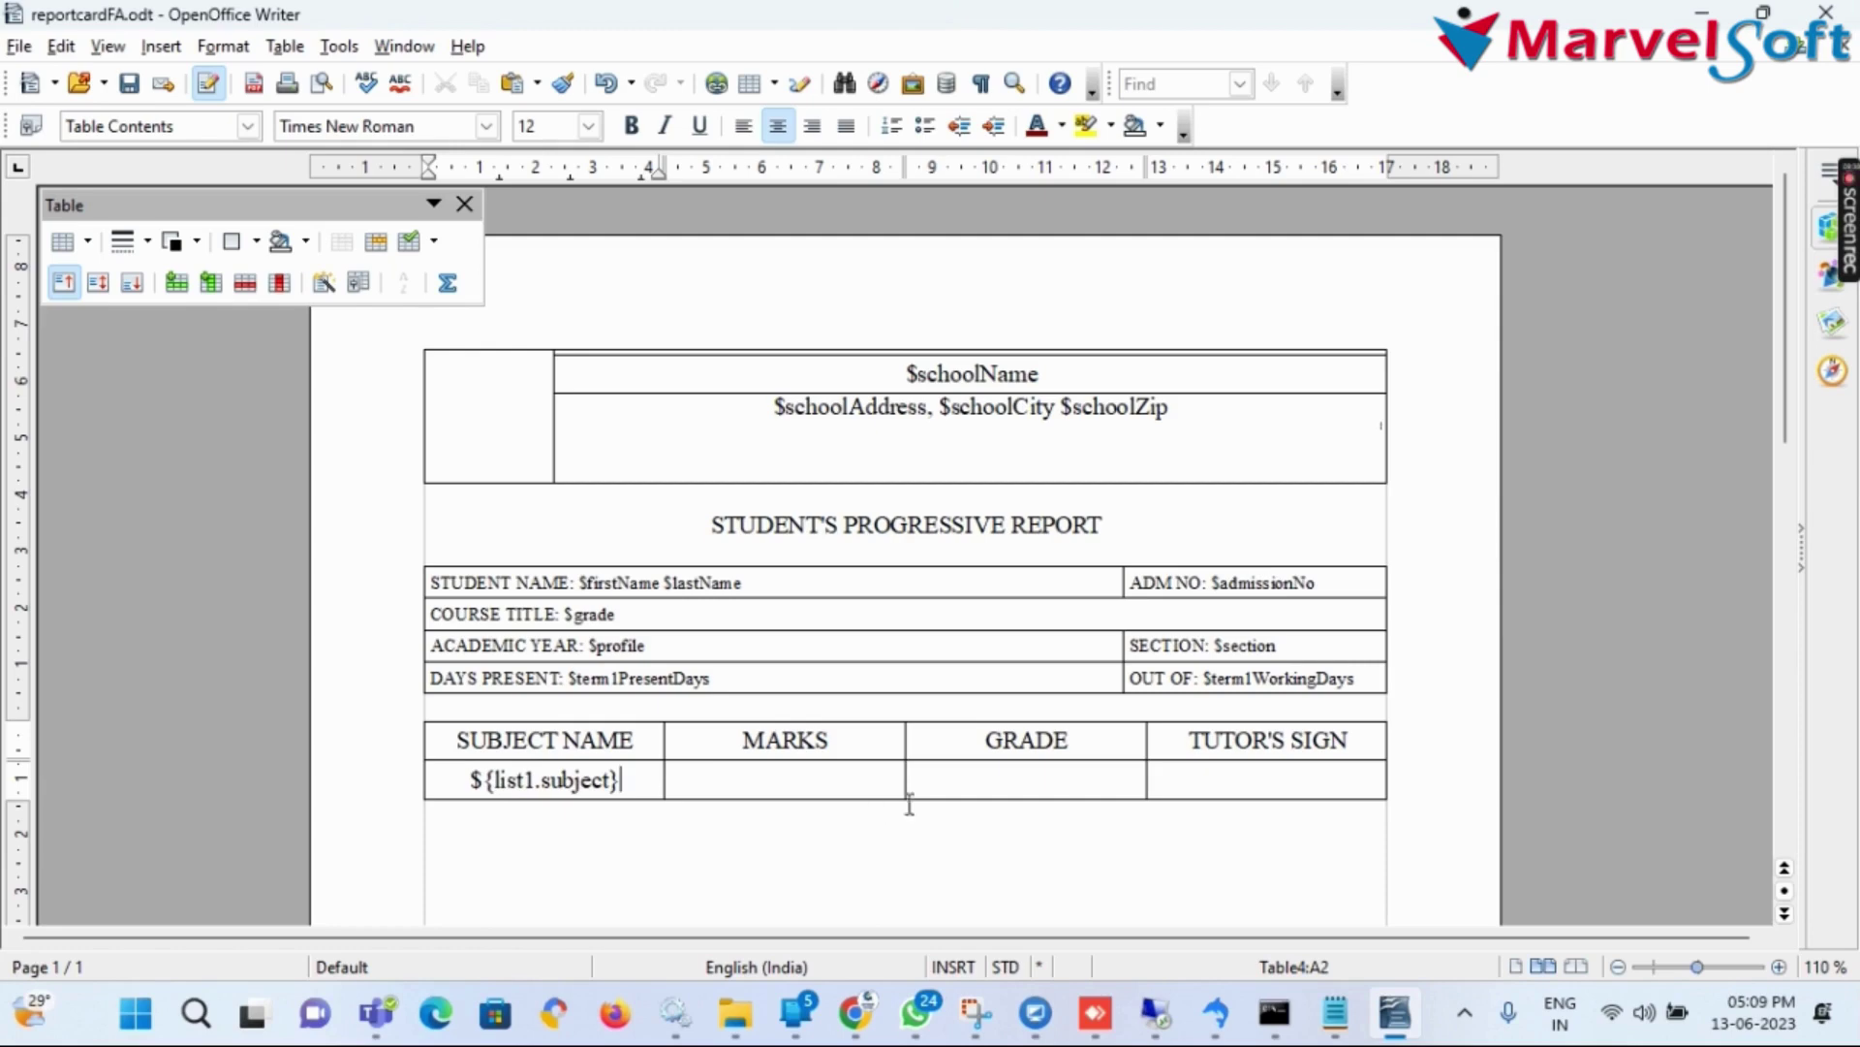
{"action": "left_click", "coordinate": [796, 784]}
{"action": "type", "text": "${list1"}
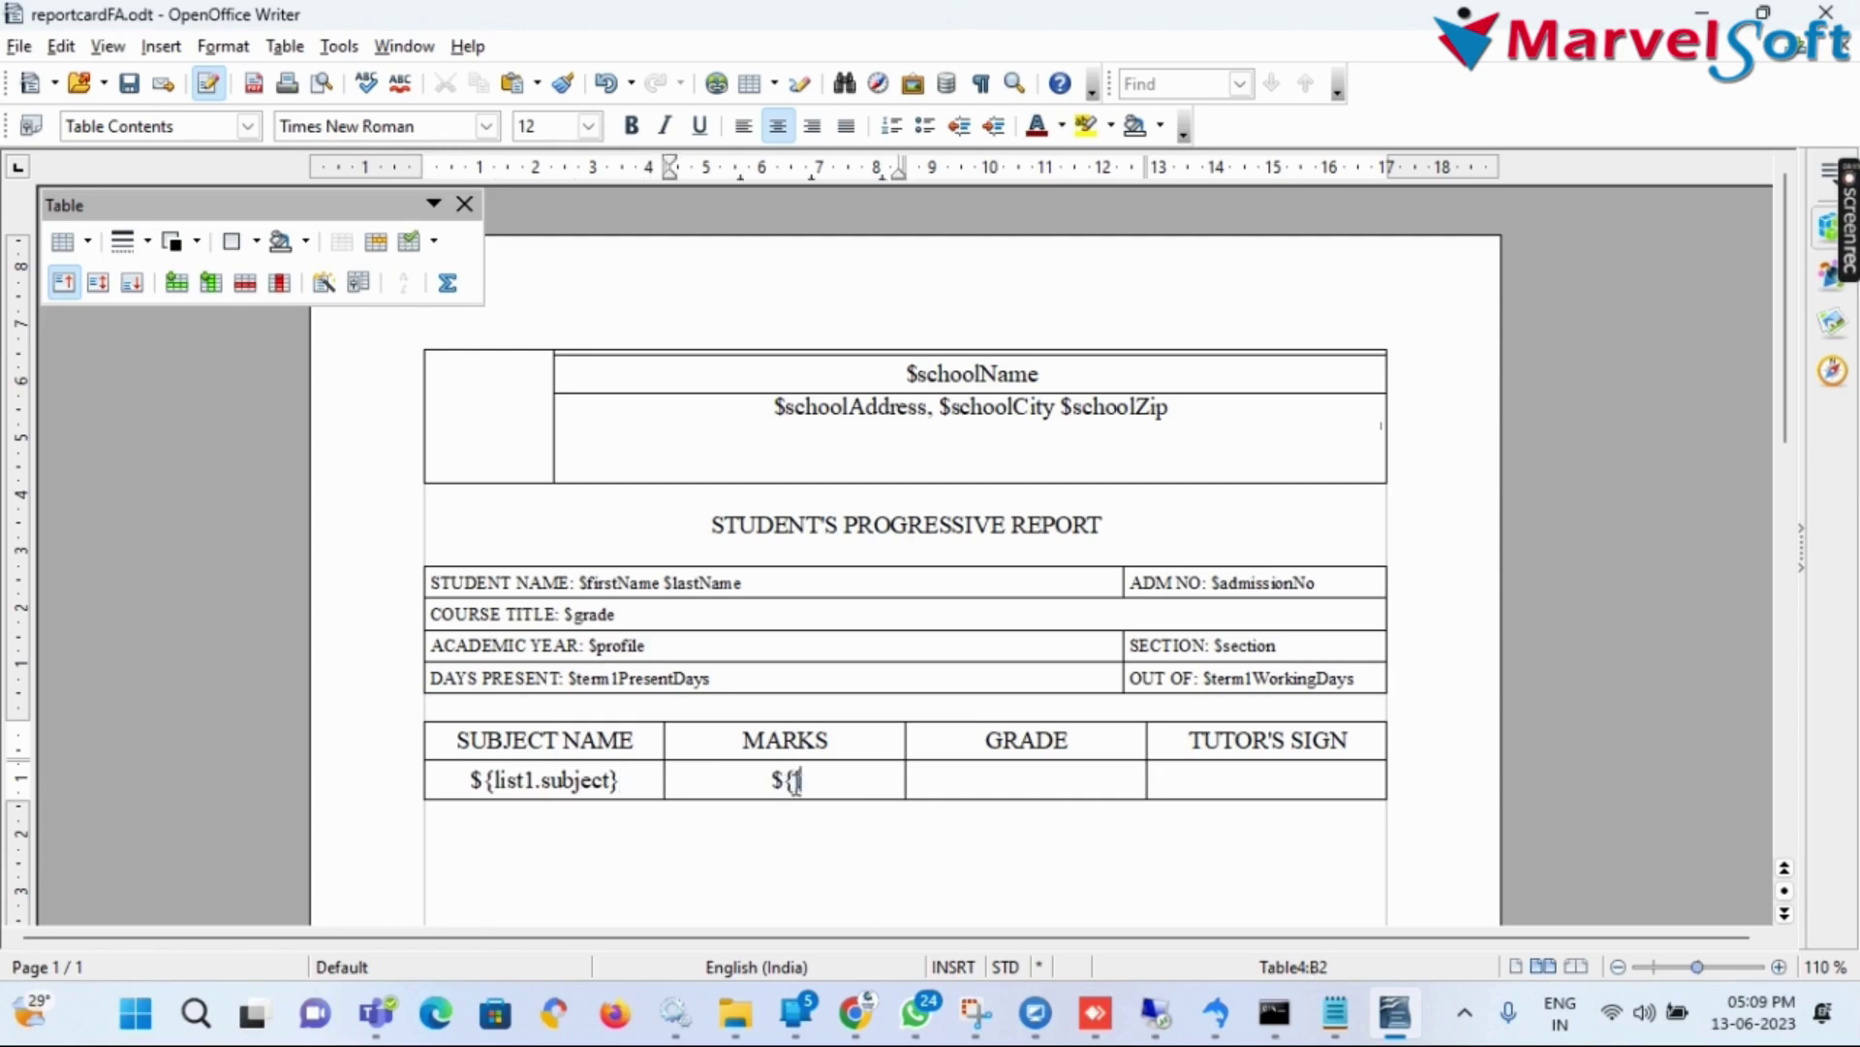
{"action": "type", "text": ".score}"}
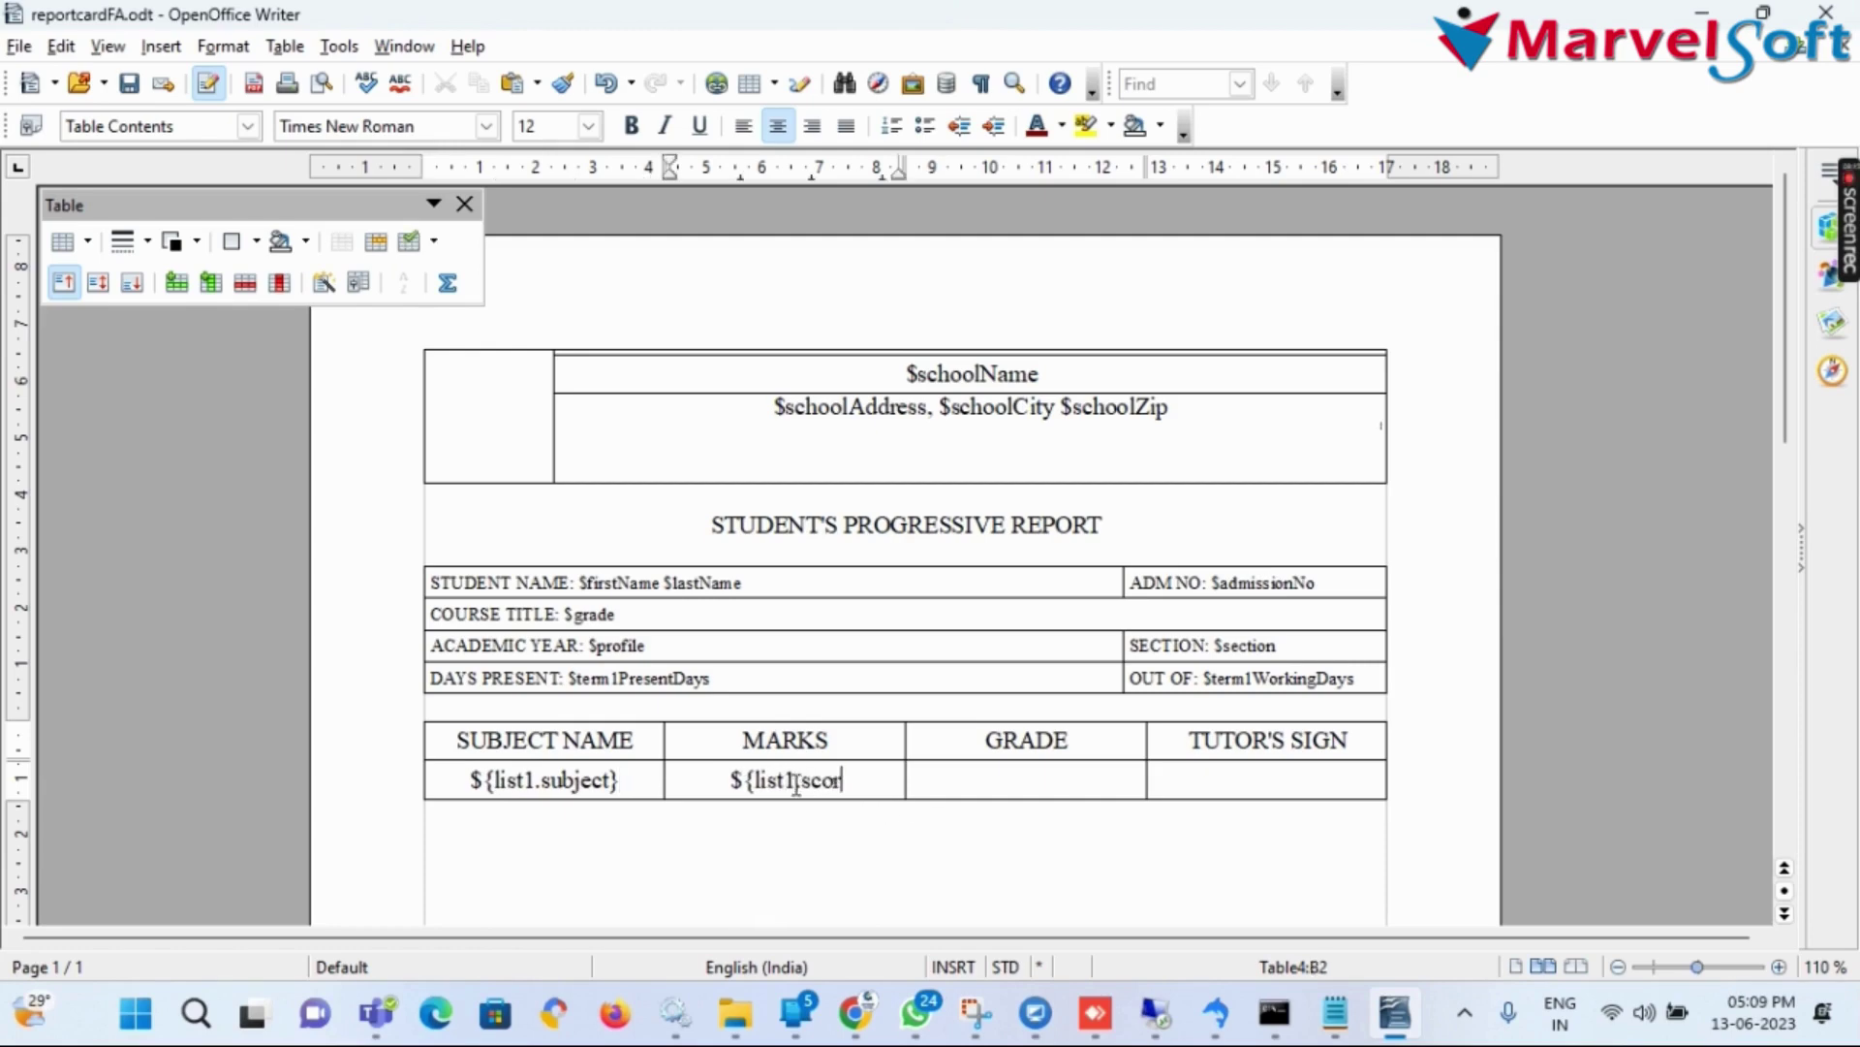
{"action": "left_click", "coordinate": [1019, 775]}
{"action": "type", "text": "${list1"}
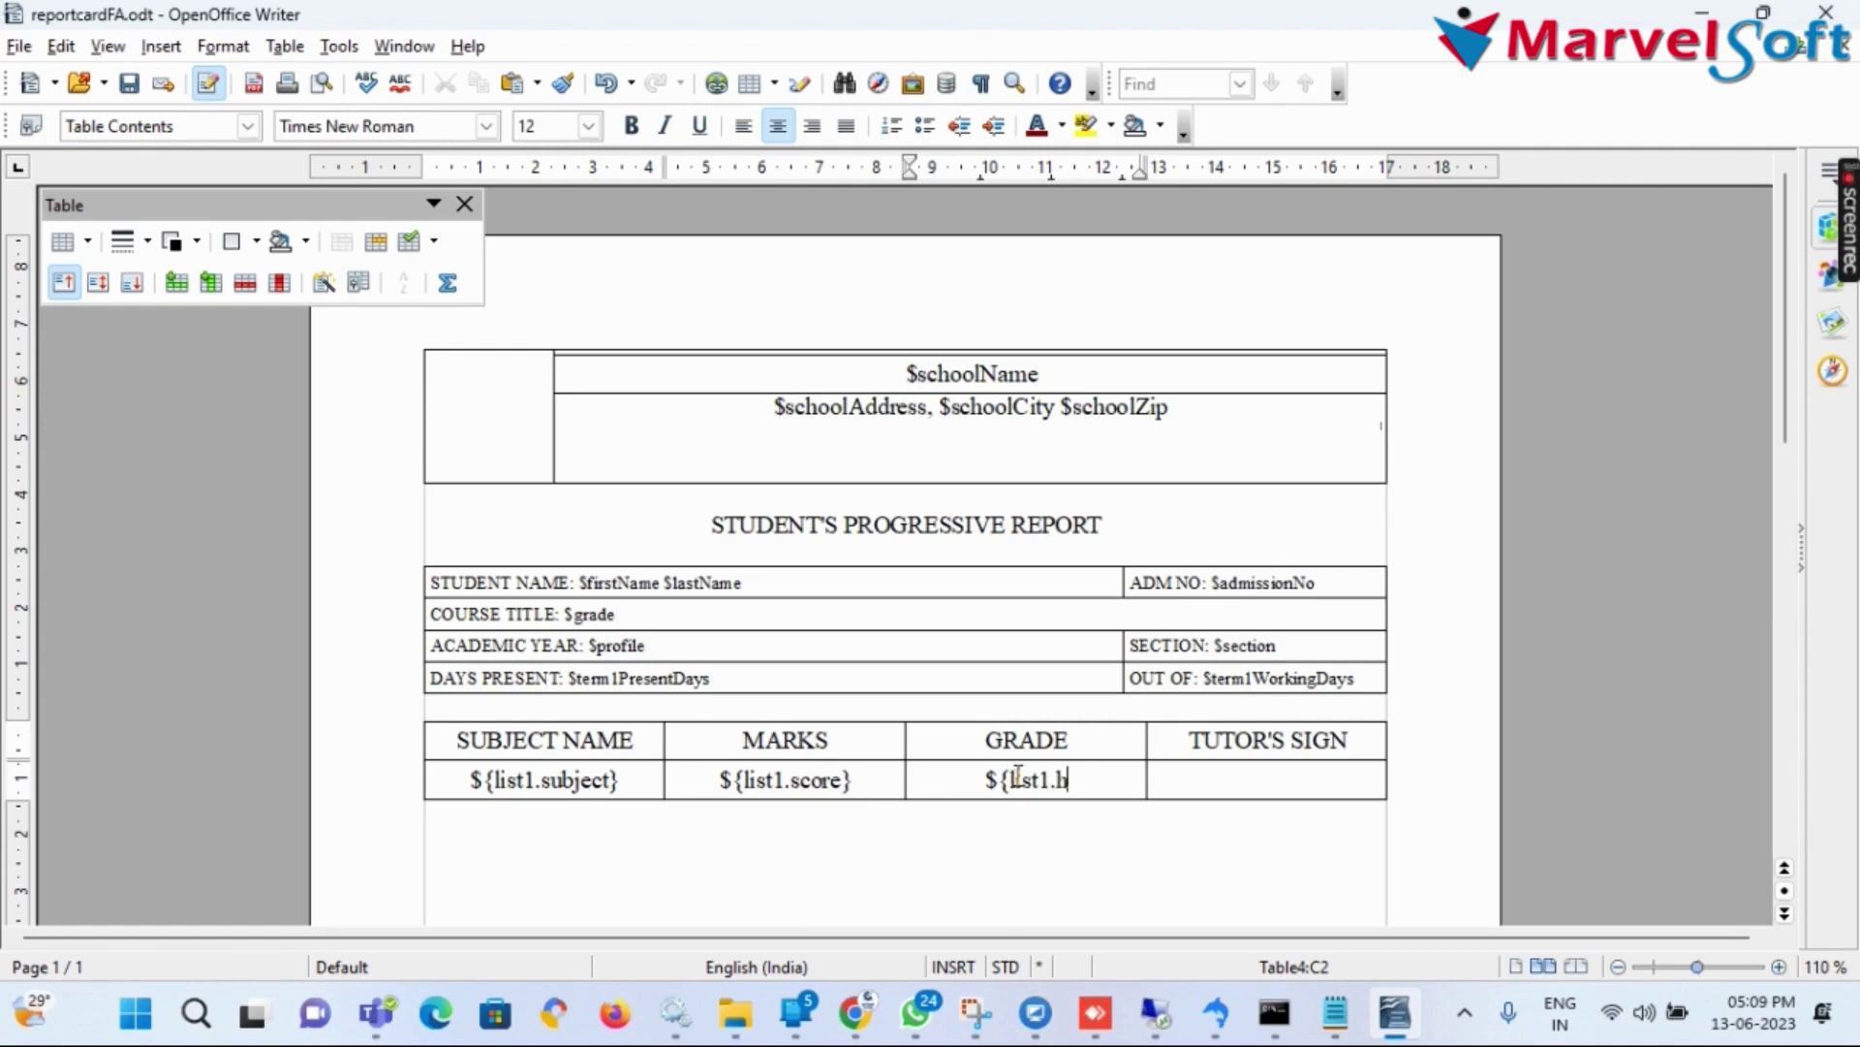
{"action": "type", "text": ".grade}"}
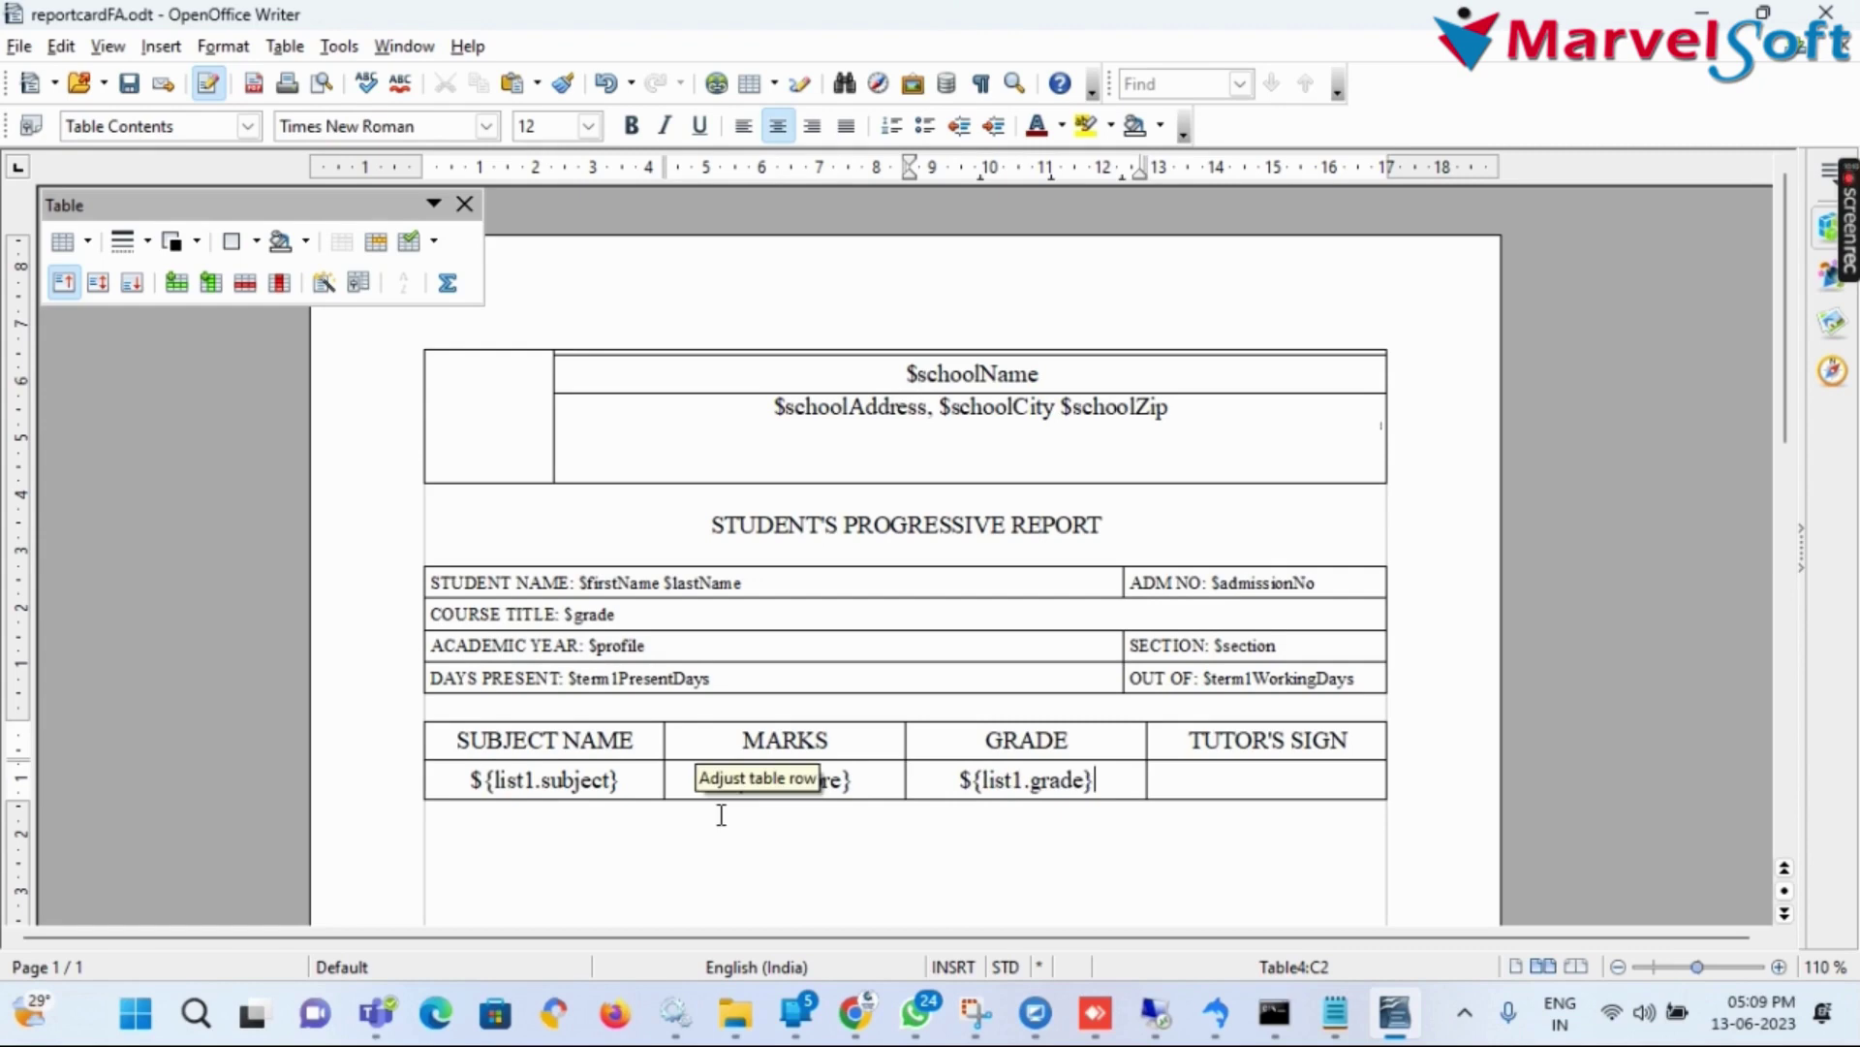
Add an empty row below the placeholders and put ${list2.subject} in its first cell
{"action": "left_click", "coordinate": [417, 779]}
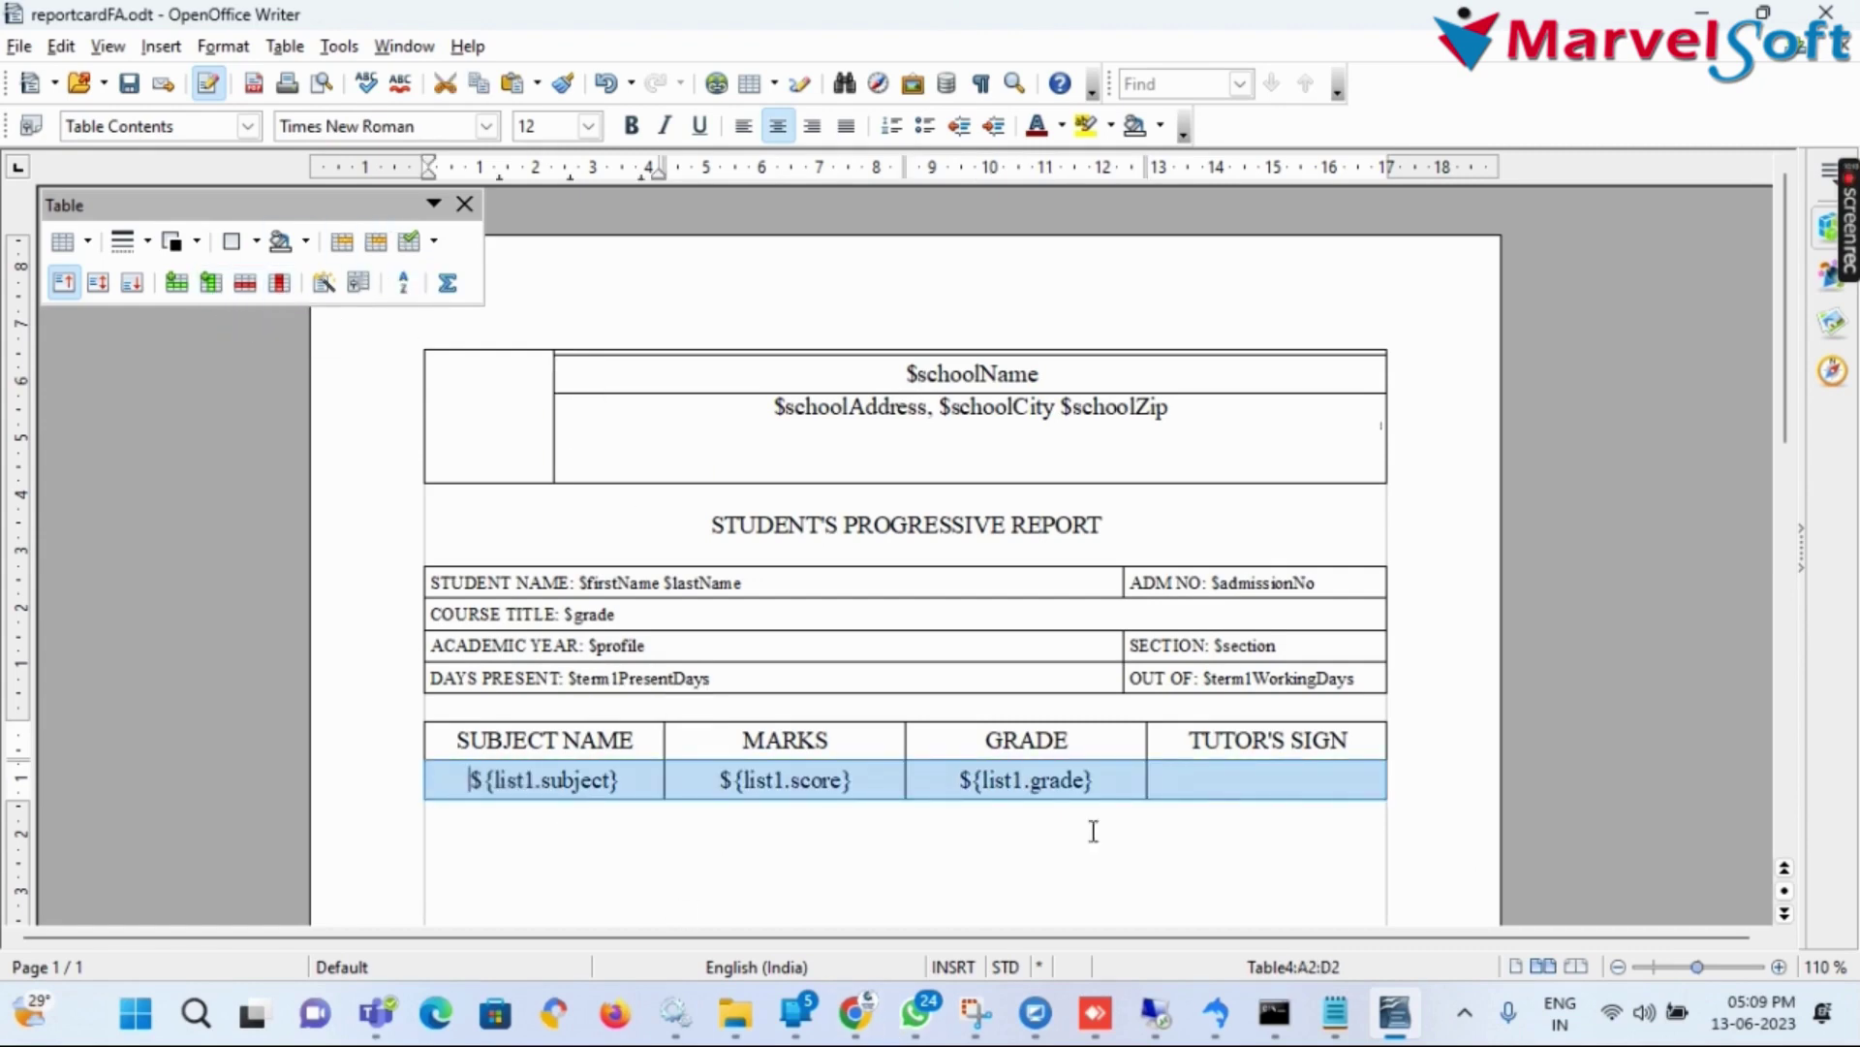
{"action": "left_click", "coordinate": [184, 287]}
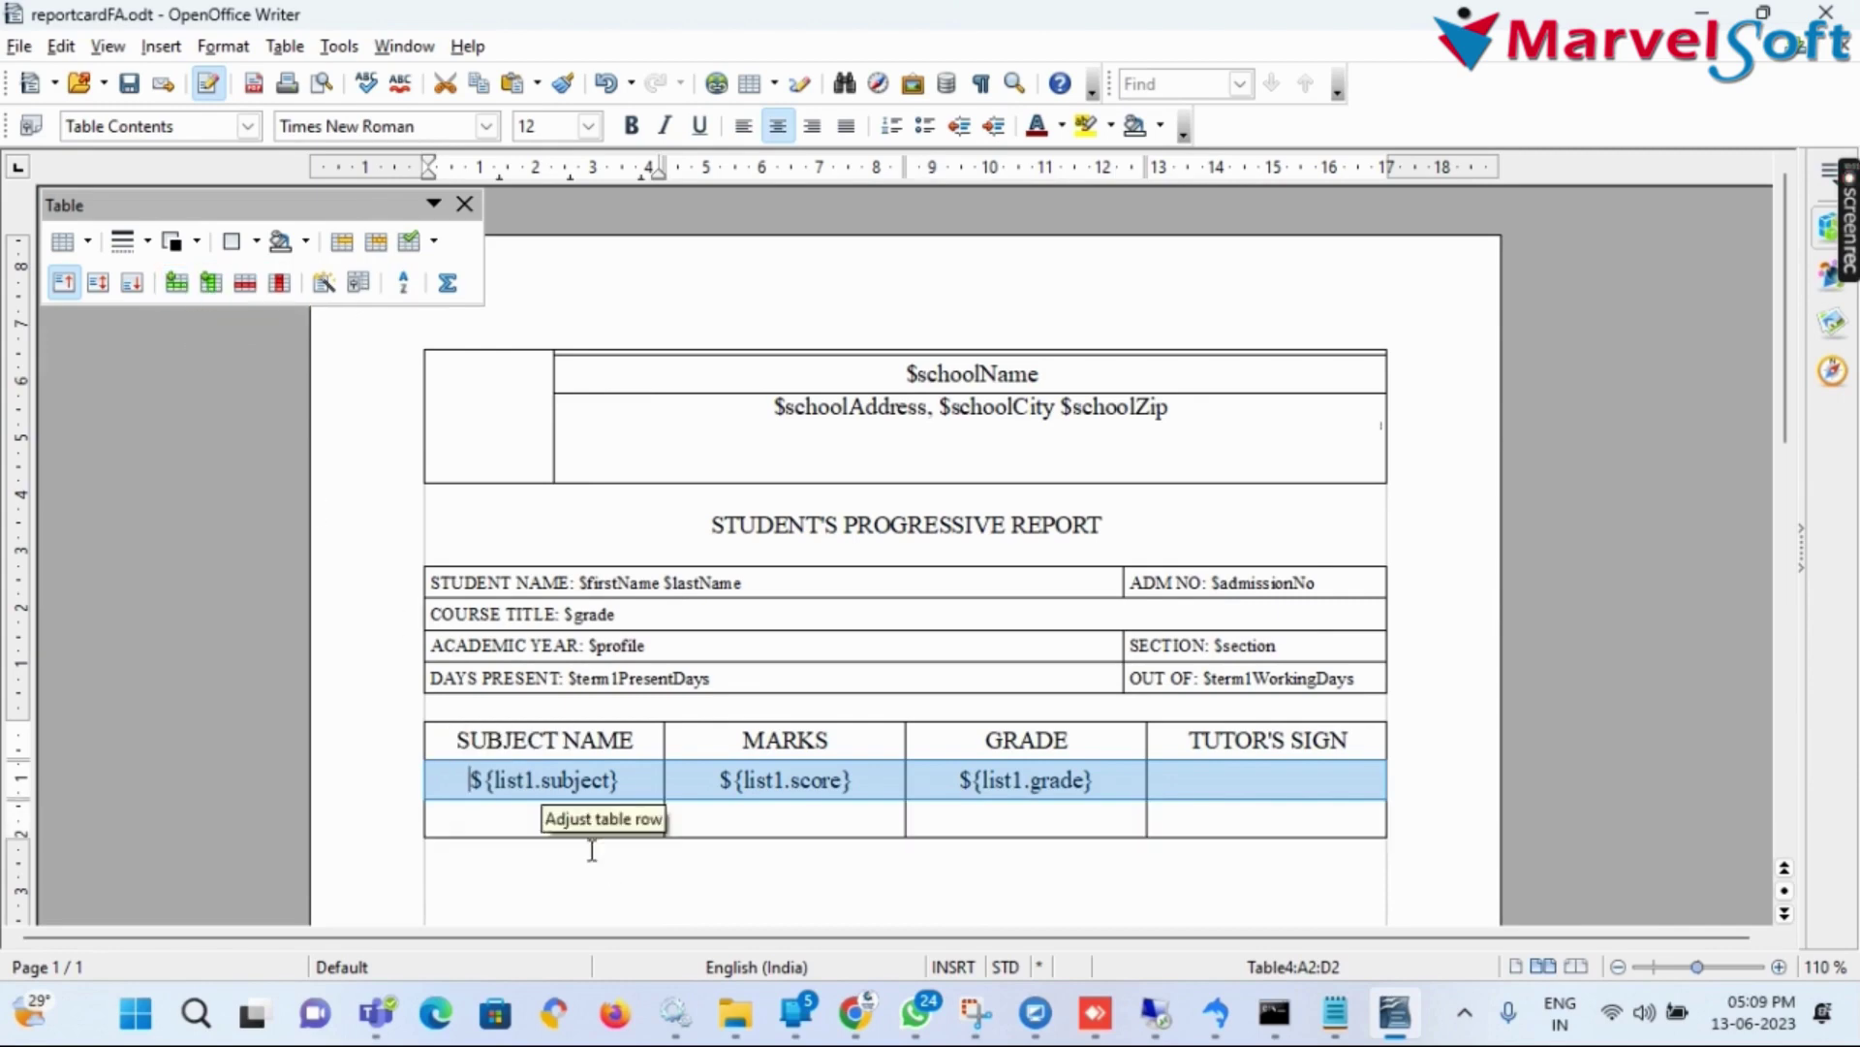
{"action": "left_click", "coordinate": [515, 812]}
{"action": "left_click", "coordinate": [476, 780]}
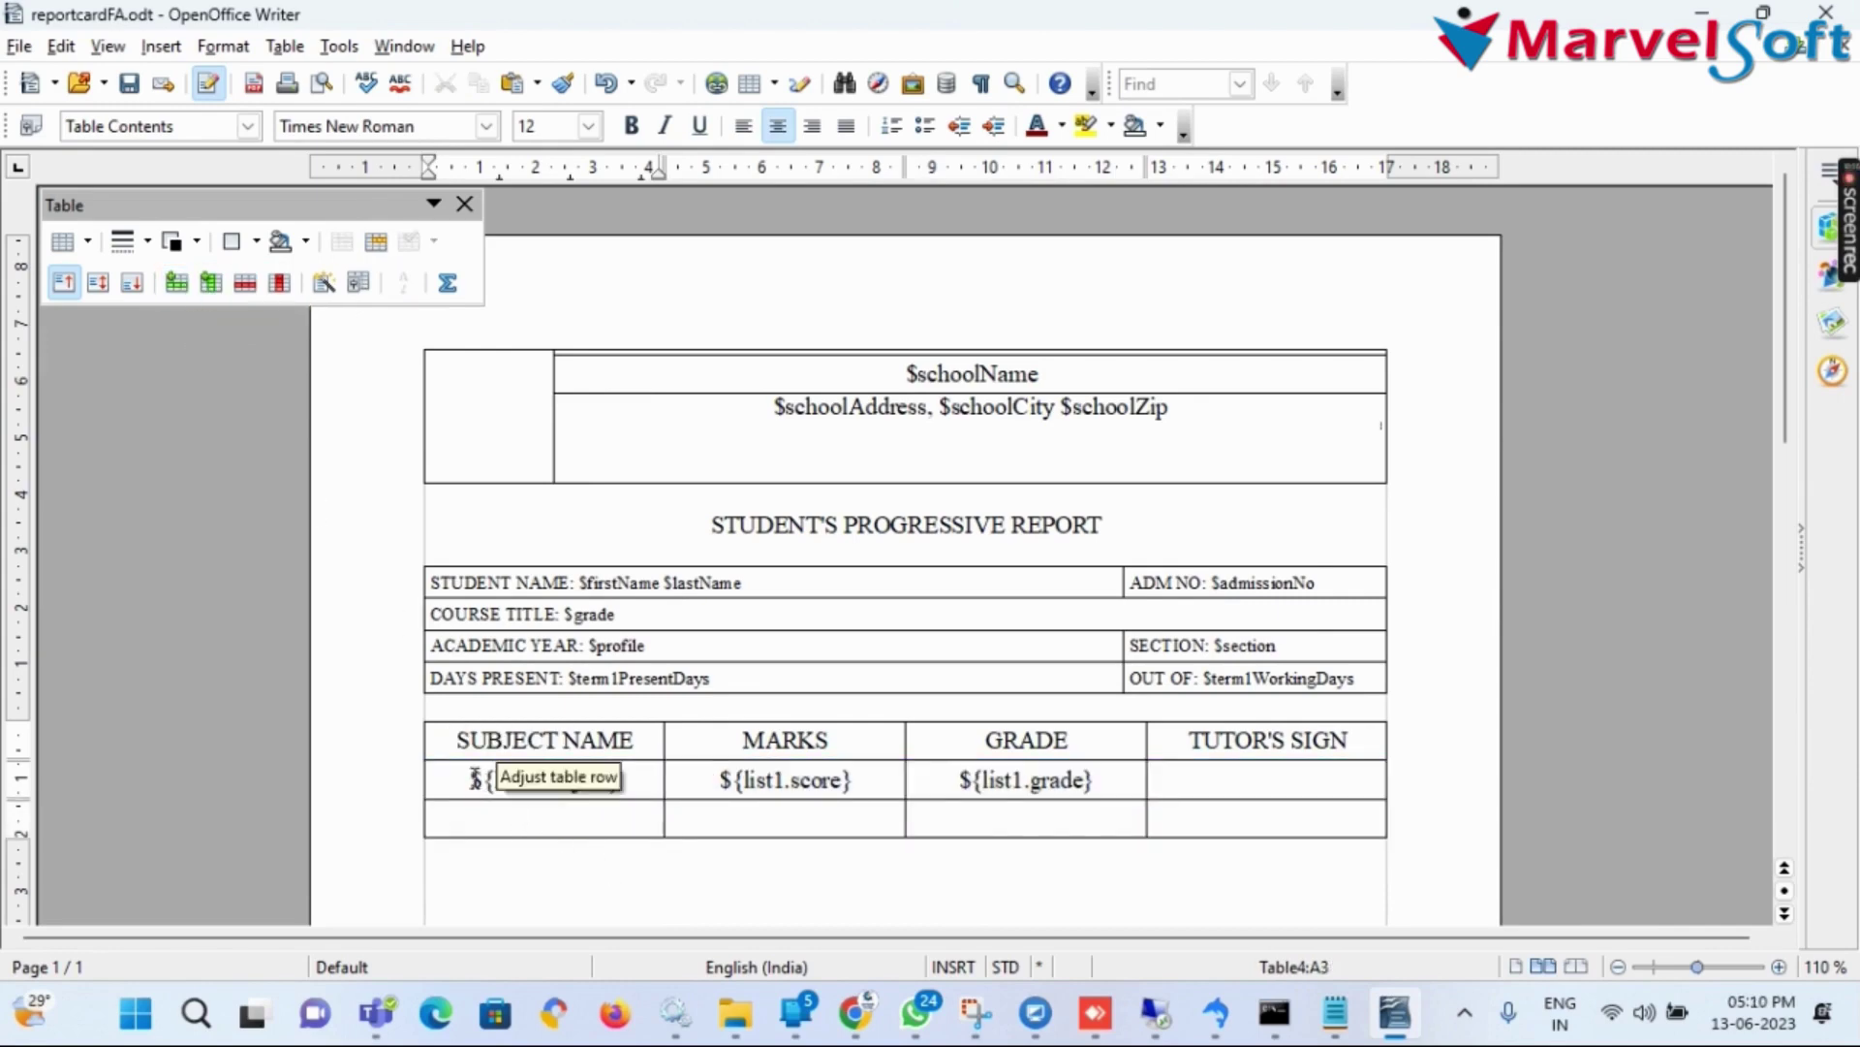
{"action": "left_click", "coordinate": [744, 126]}
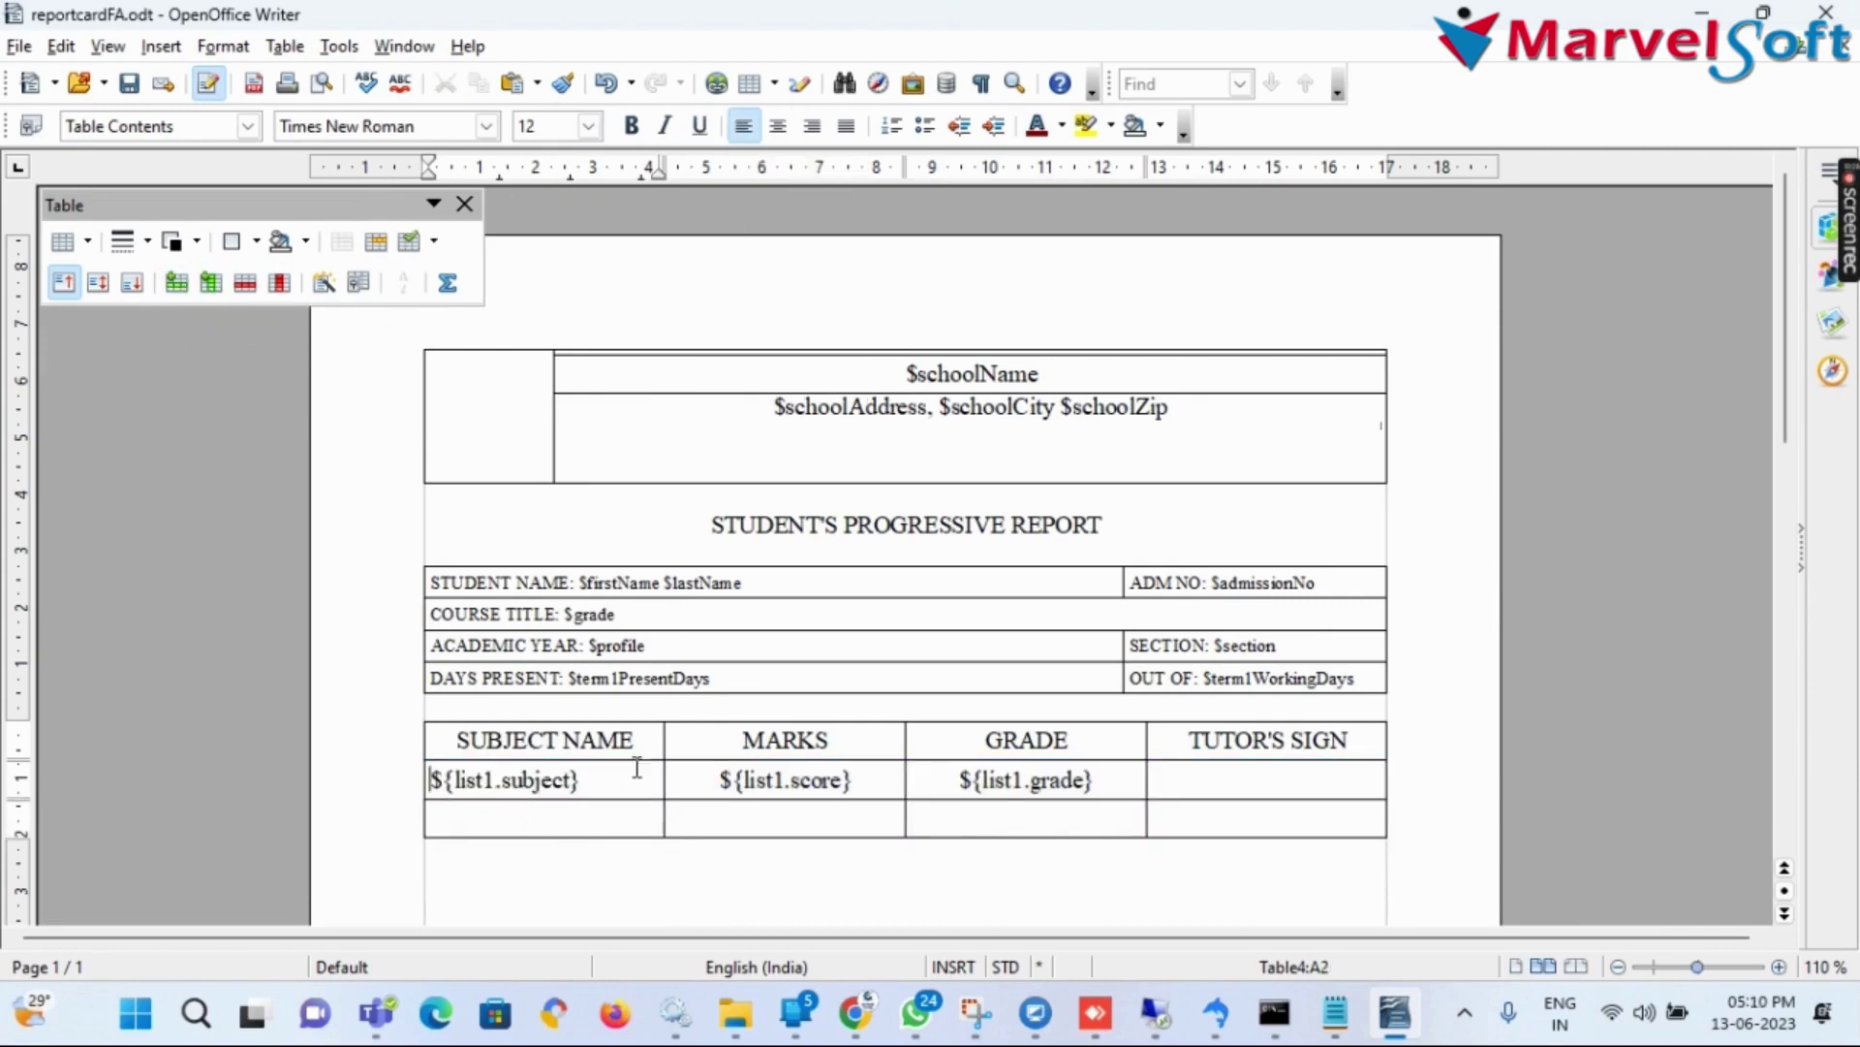
{"action": "triple_click", "coordinate": [521, 783]}
{"action": "key", "text": "ctrl+c"}
{"action": "left_click", "coordinate": [537, 817]}
{"action": "key", "text": "ctrl+v"}
{"action": "left_click", "coordinate": [498, 819]}
{"action": "key", "text": "BackSpace"}
{"action": "type", "text": "2"}
Copy the score and grade placeholders into the new row as ${list2.score} and ${list2.grade}
{"action": "left_click", "coordinate": [761, 822]}
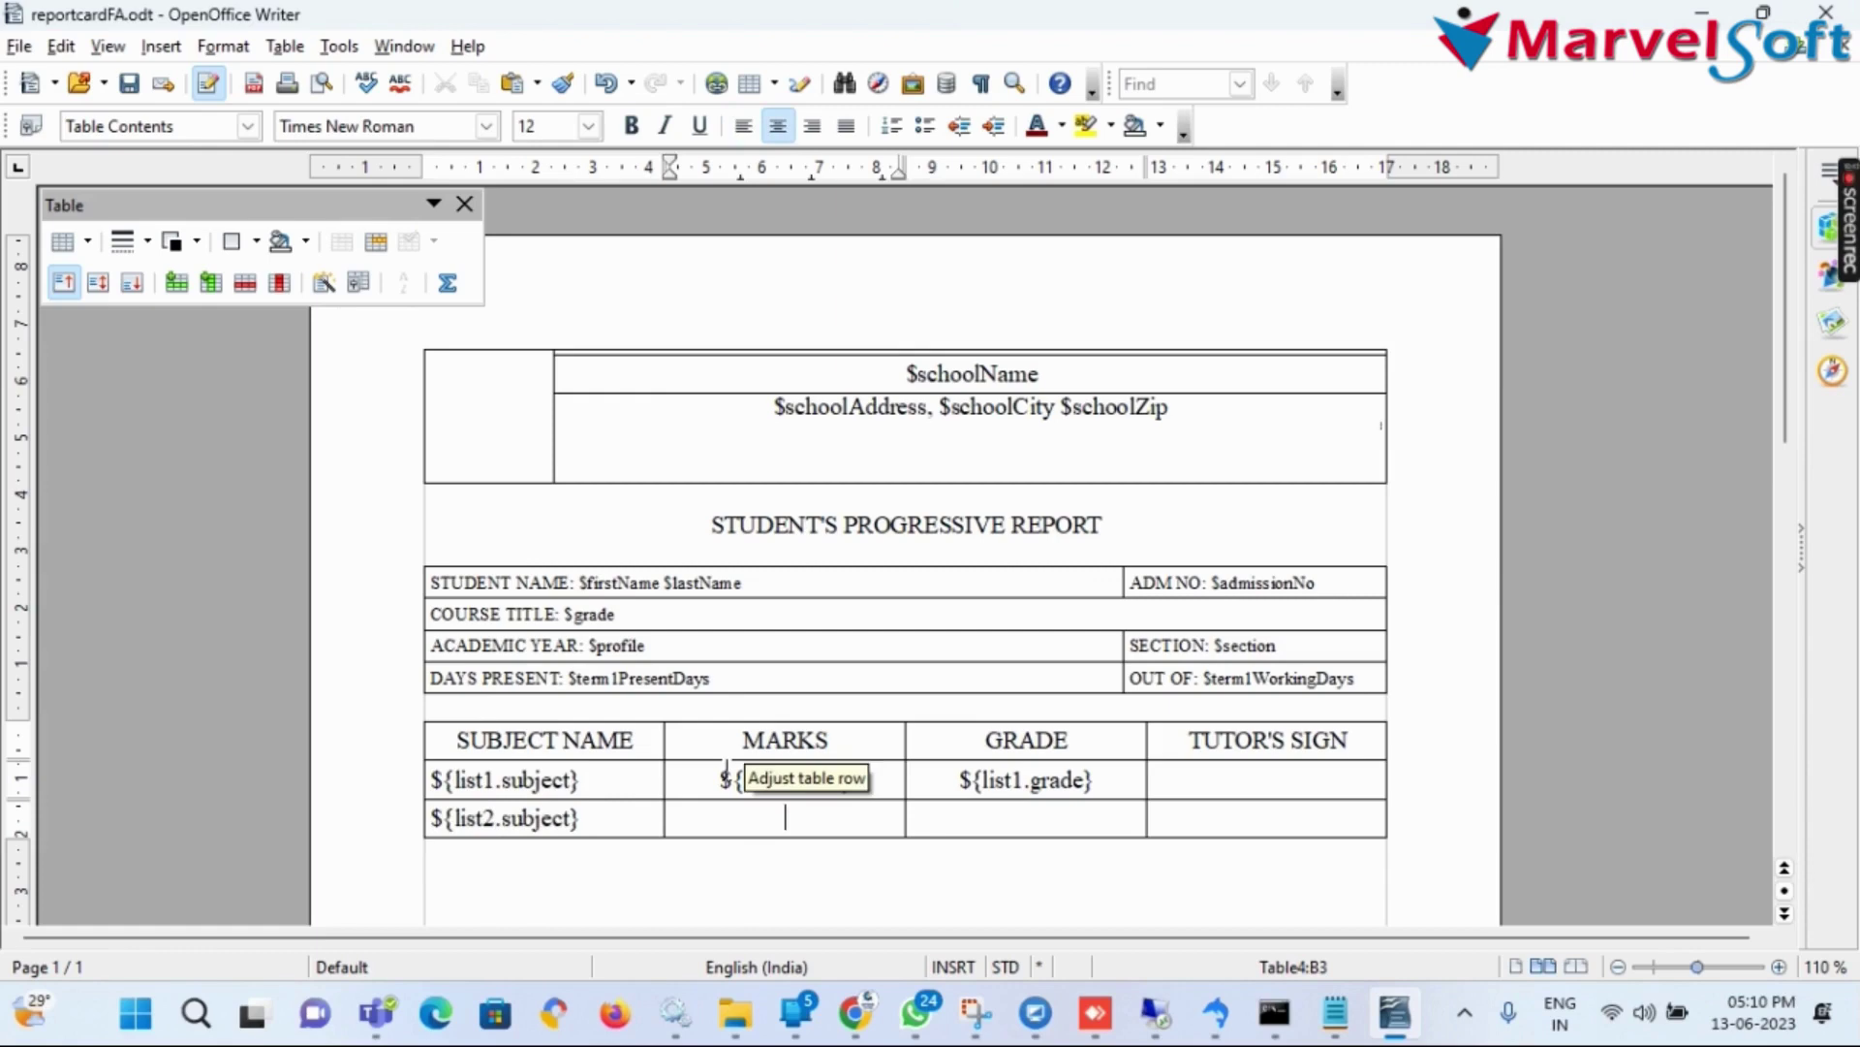
{"action": "triple_click", "coordinate": [761, 783]}
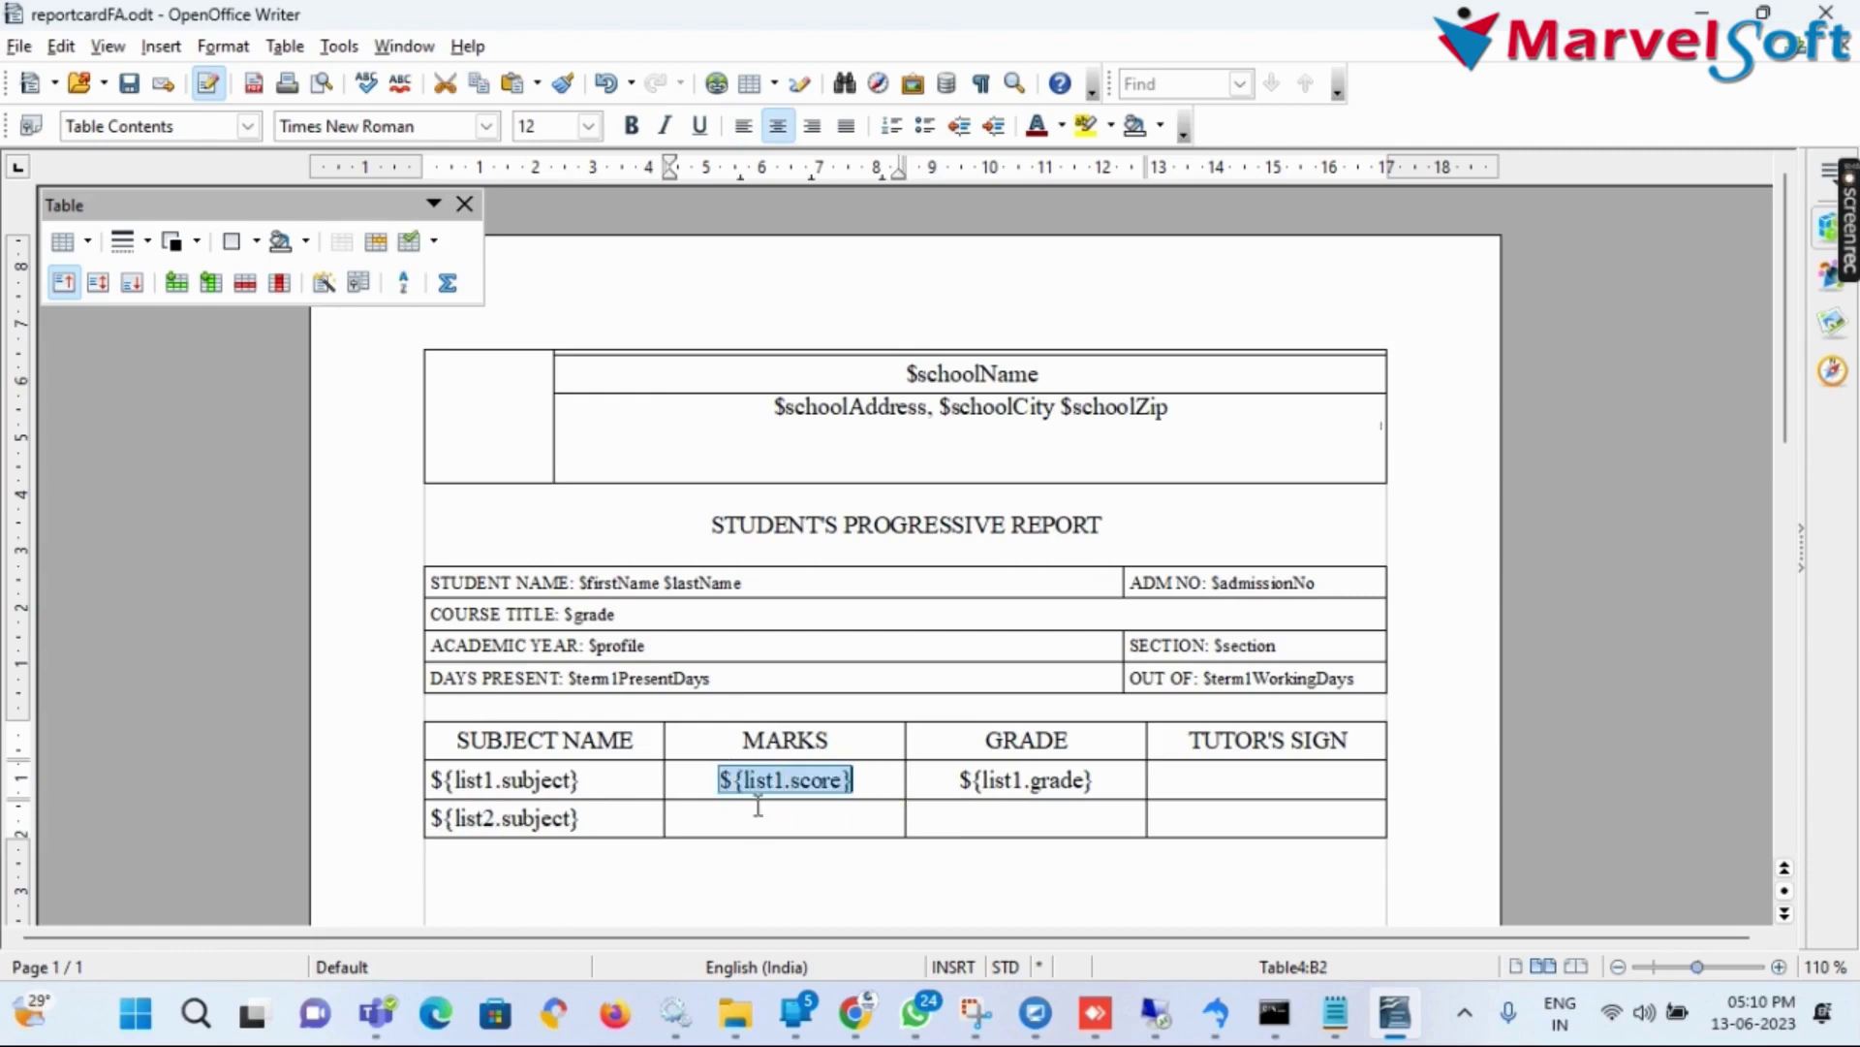
{"action": "key", "text": "ctrl+c"}
{"action": "left_click", "coordinate": [759, 814]}
{"action": "key", "text": "ctrl+v"}
{"action": "left_click", "coordinate": [783, 821]}
{"action": "key", "text": "BackSpace"}
{"action": "type", "text": "2"}
{"action": "triple_click", "coordinate": [1088, 781]}
{"action": "key", "text": "ctrl+c"}
{"action": "left_click", "coordinate": [1076, 822]}
{"action": "key", "text": "ctrl+v"}
{"action": "left_click", "coordinate": [1027, 819]}
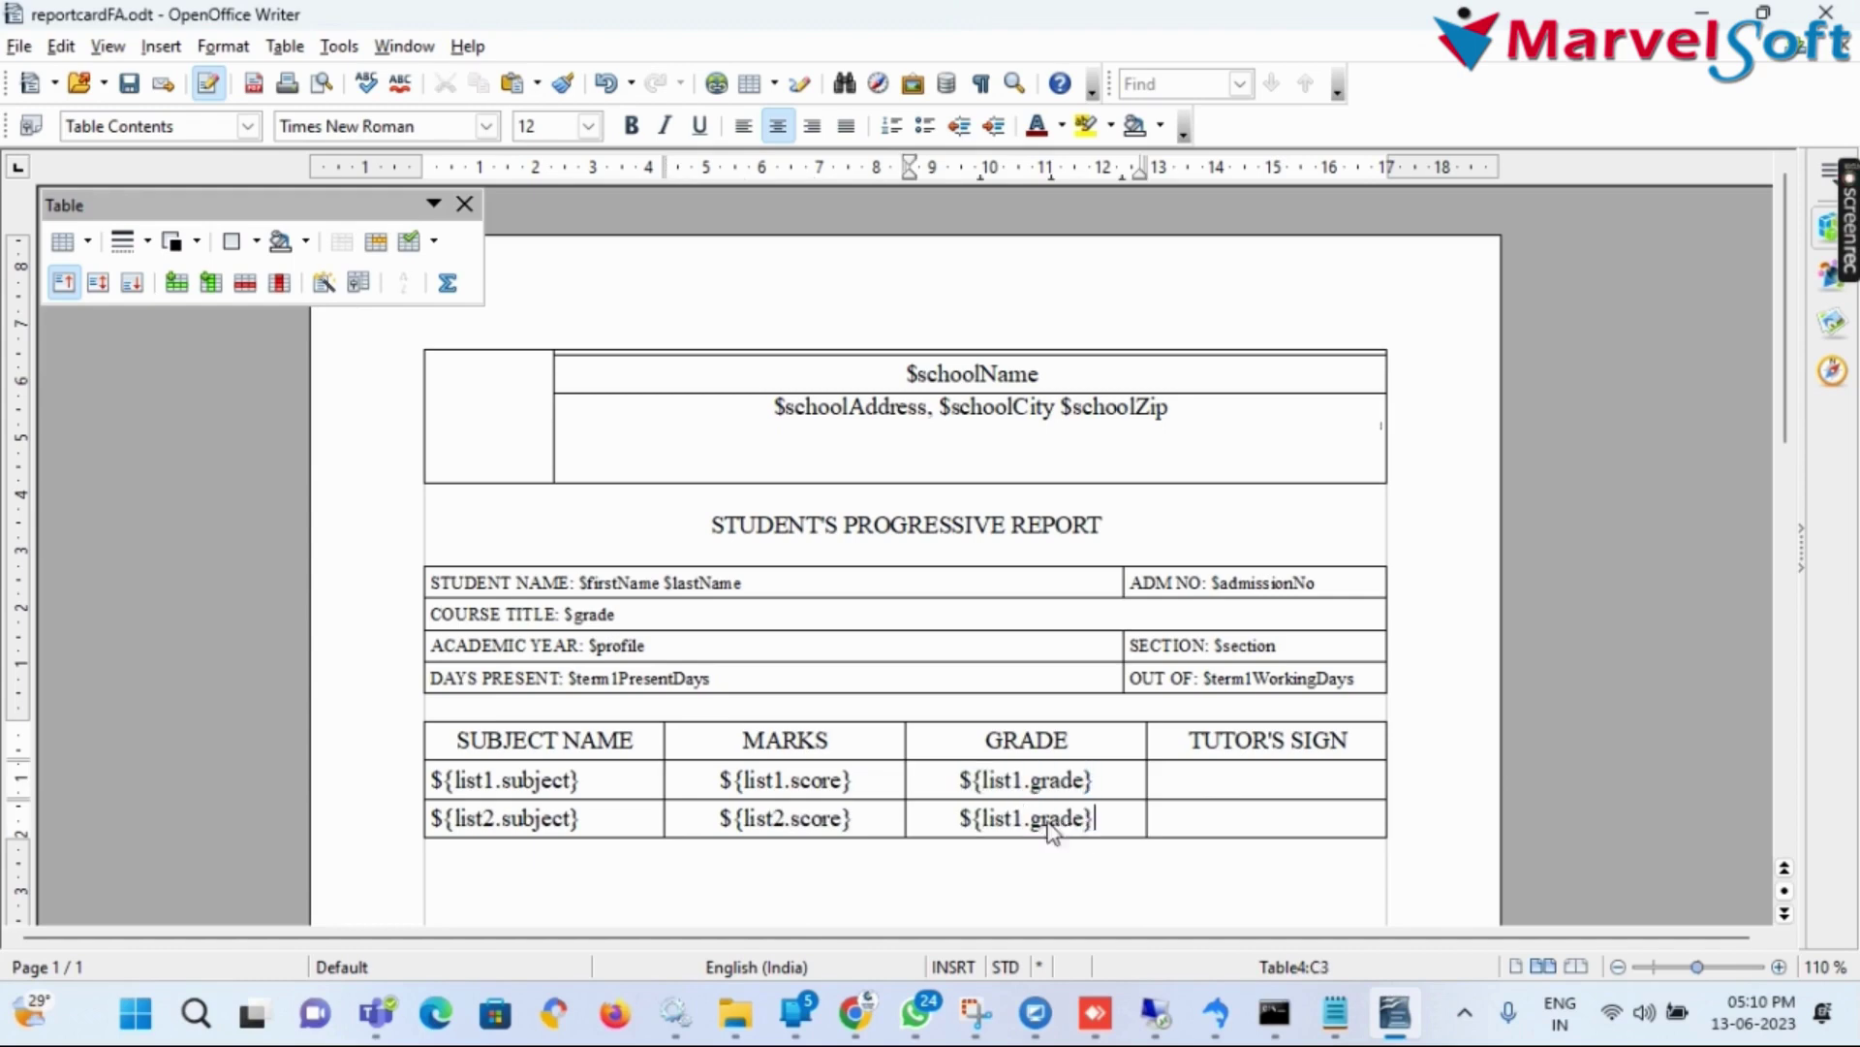
{"action": "key", "text": "BackSpace"}
{"action": "type", "text": "2"}
{"action": "scroll", "coordinate": [764, 785], "scroll_direction": "down", "scroll_amount": 3}
Widen the SUBJECT NAME column, narrow MARKS and GRADE, and set the table text to 9 pt
{"action": "left_click_drag", "start_coordinate": [665, 647], "coordinate": [1010, 657]}
{"action": "left_click_drag", "start_coordinate": [1148, 657], "coordinate": [1237, 674]}
{"action": "left_click_drag", "start_coordinate": [465, 594], "coordinate": [1293, 795]}
{"action": "left_click", "coordinate": [588, 126]}
{"action": "left_click", "coordinate": [543, 206]}
Try a different size for the header row, undo it, and make the header row bold
{"action": "left_click_drag", "start_coordinate": [594, 594], "coordinate": [1250, 593]}
{"action": "left_click", "coordinate": [589, 126]}
{"action": "left_click", "coordinate": [543, 237]}
{"action": "left_click", "coordinate": [718, 633]}
{"action": "left_click", "coordinate": [562, 439]}
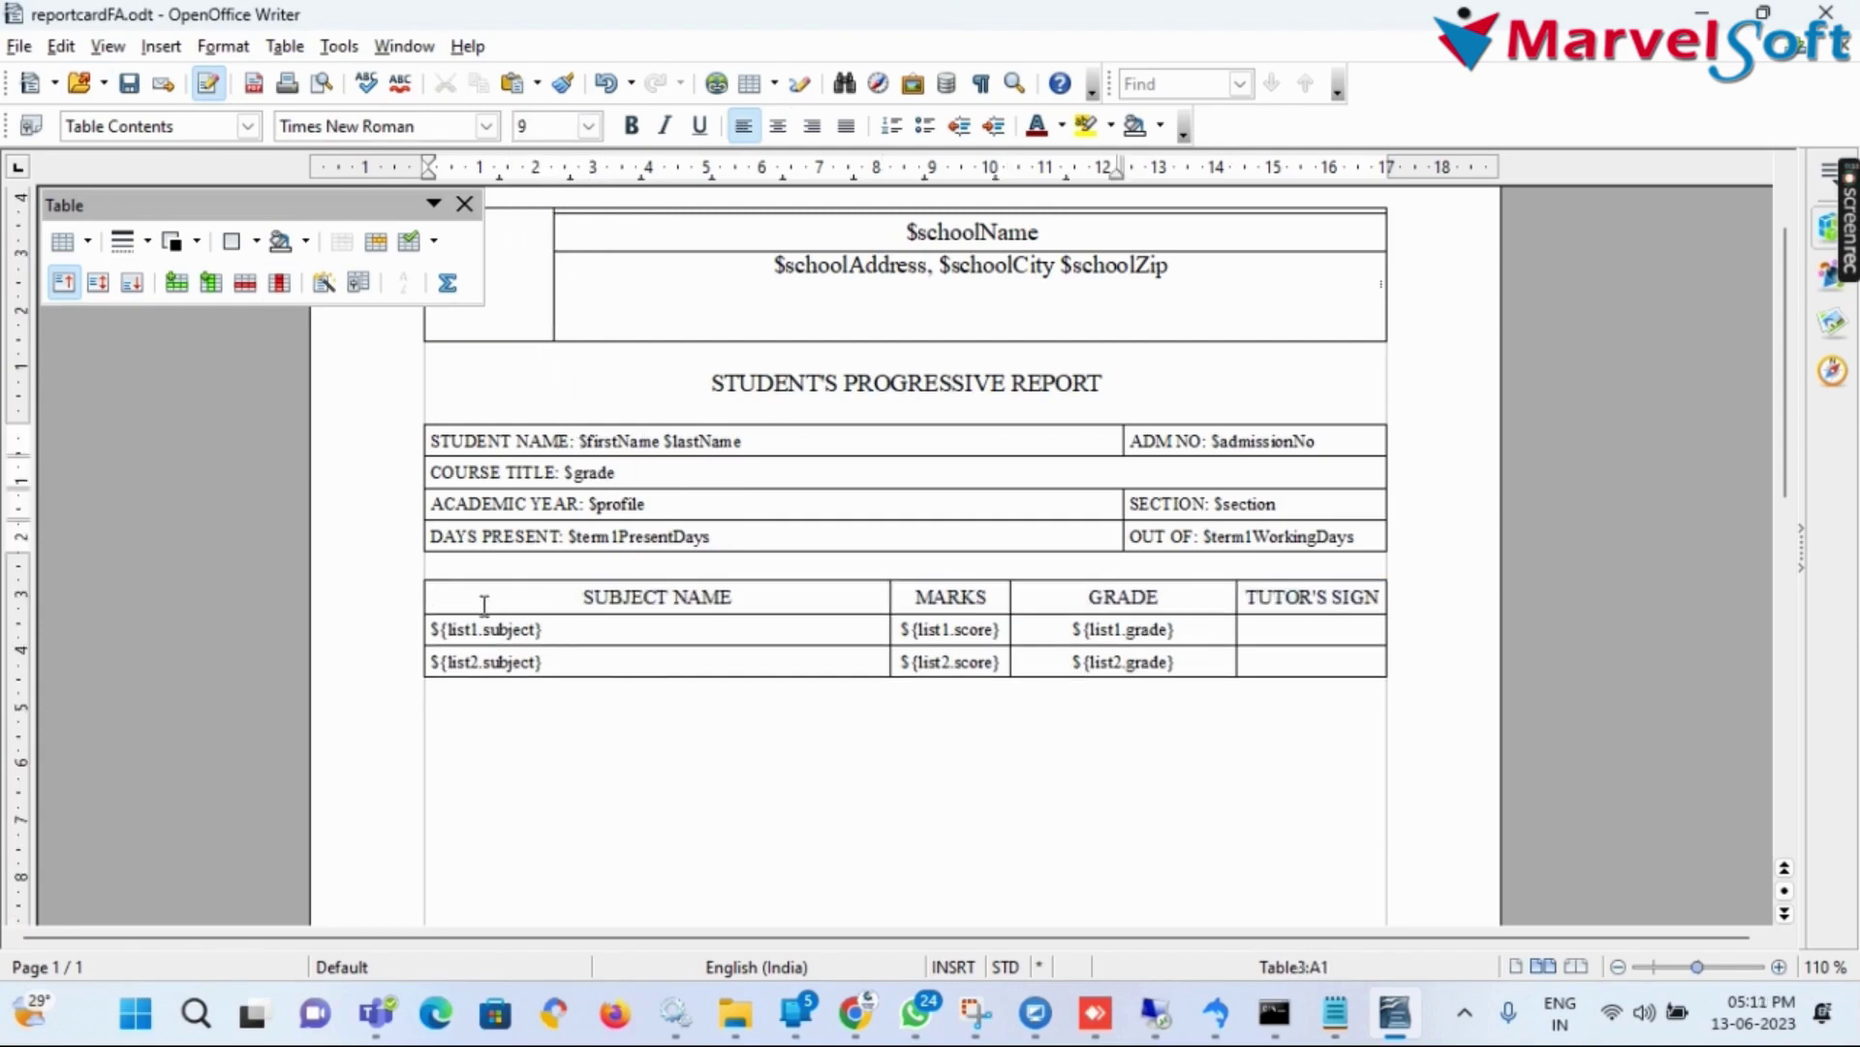
{"action": "key", "text": "ctrl+z"}
{"action": "left_click", "coordinate": [656, 83]}
Clear the table selection and move the cursor to the space below the subjects table
{"action": "left_click", "coordinate": [905, 685]}
{"action": "left_click_drag", "start_coordinate": [570, 441], "coordinate": [436, 433]}
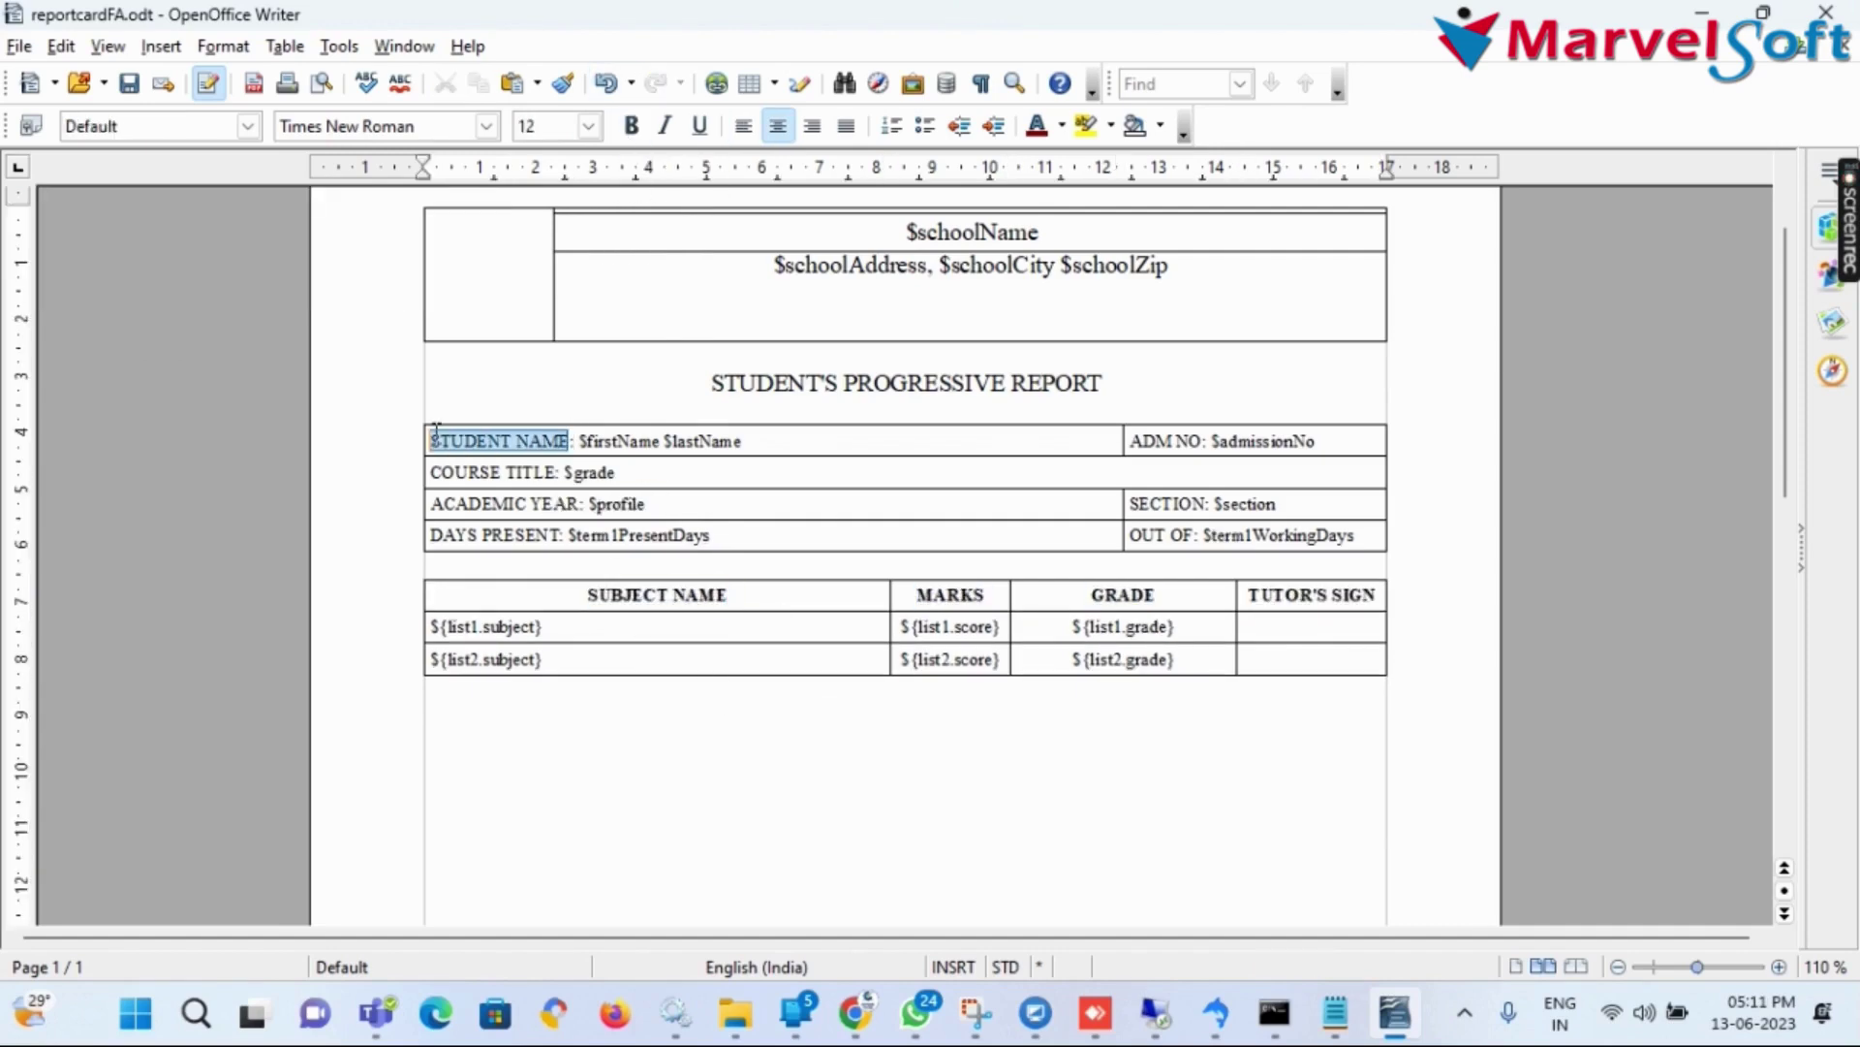
{"action": "left_click", "coordinate": [694, 625]}
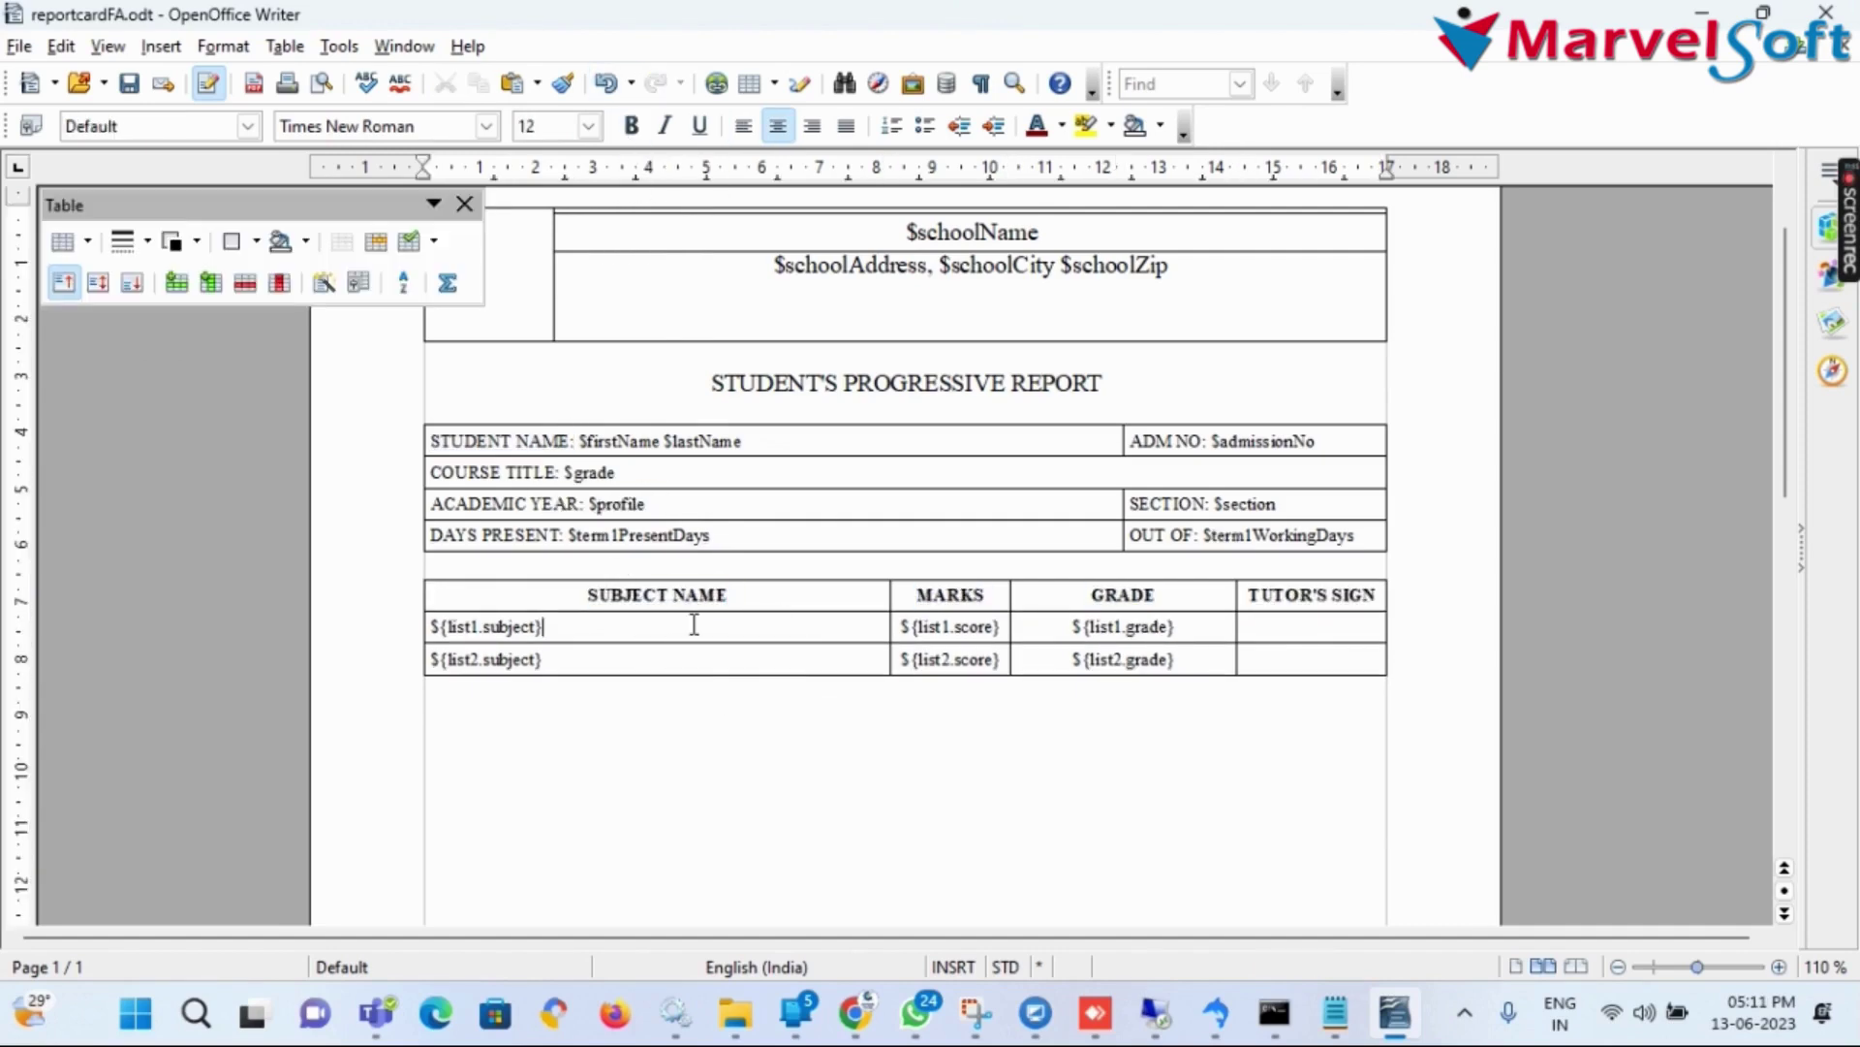
{"action": "left_click", "coordinate": [979, 740]}
{"action": "scroll", "coordinate": [939, 715], "scroll_direction": "down", "scroll_amount": 3}
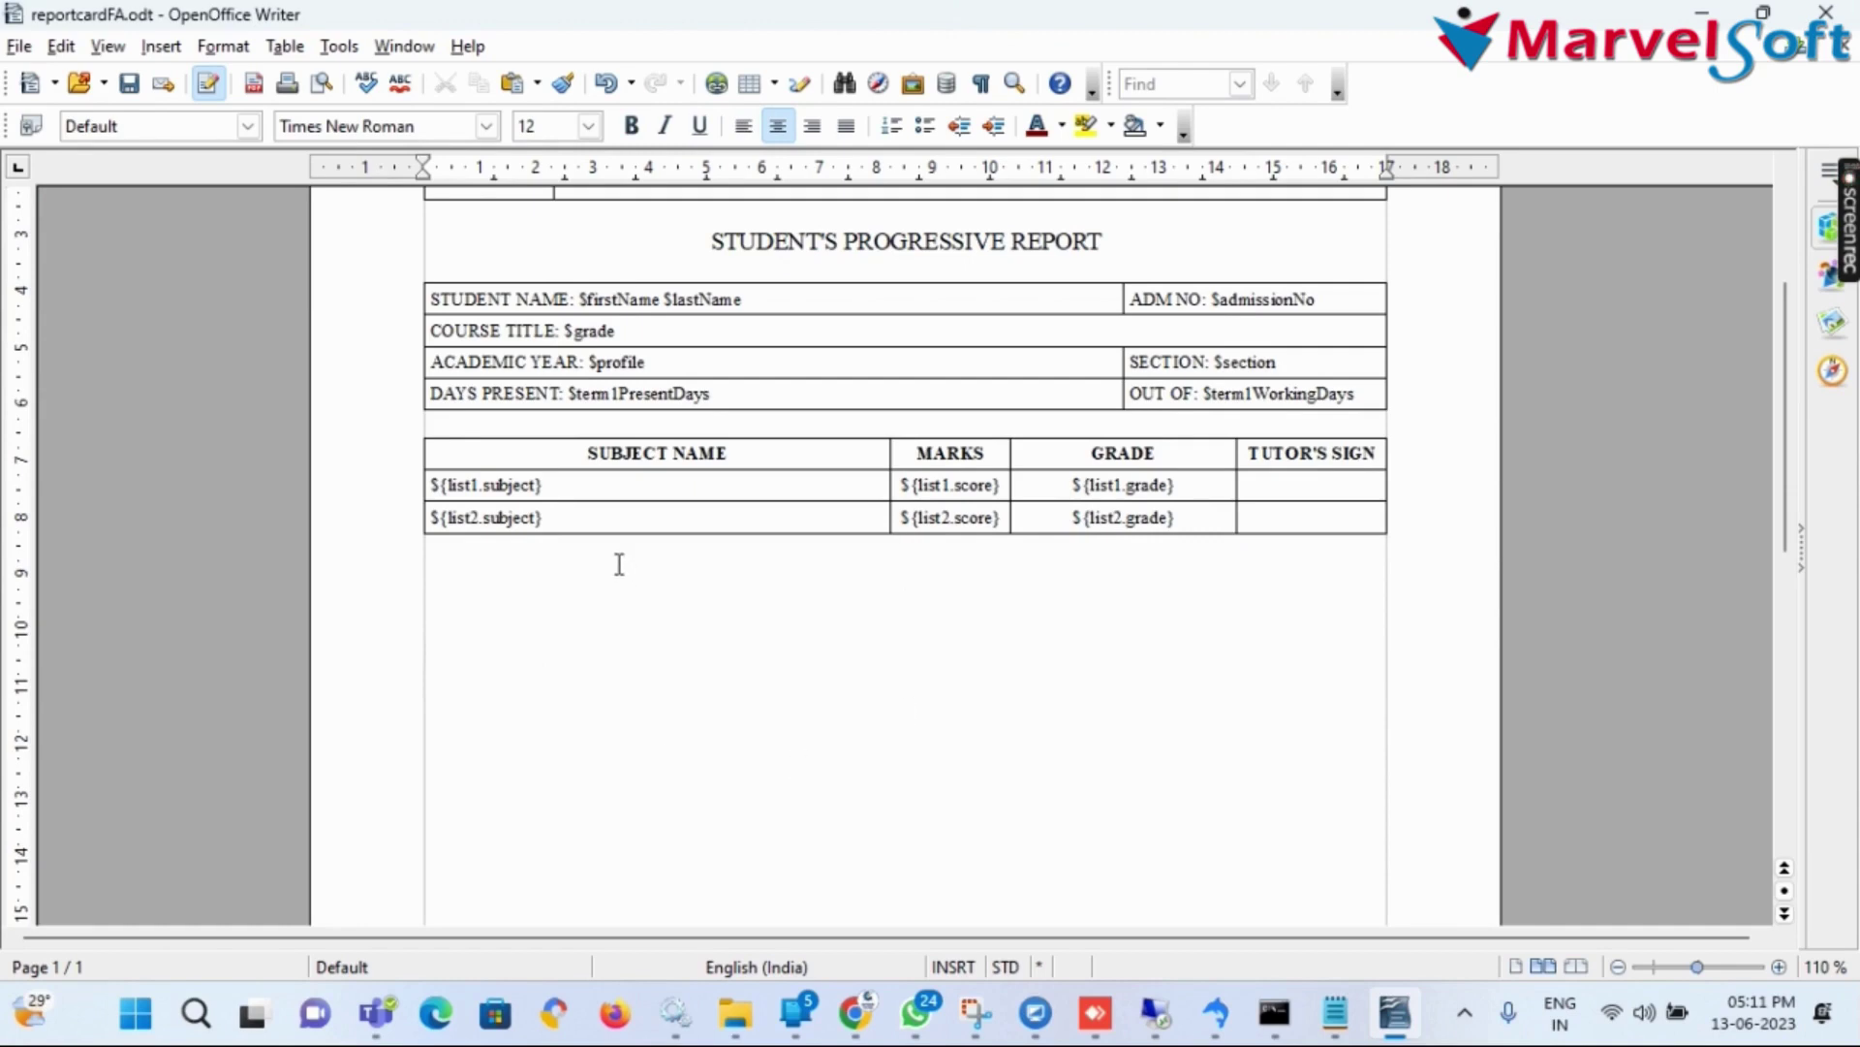
{"action": "left_click", "coordinate": [771, 85]}
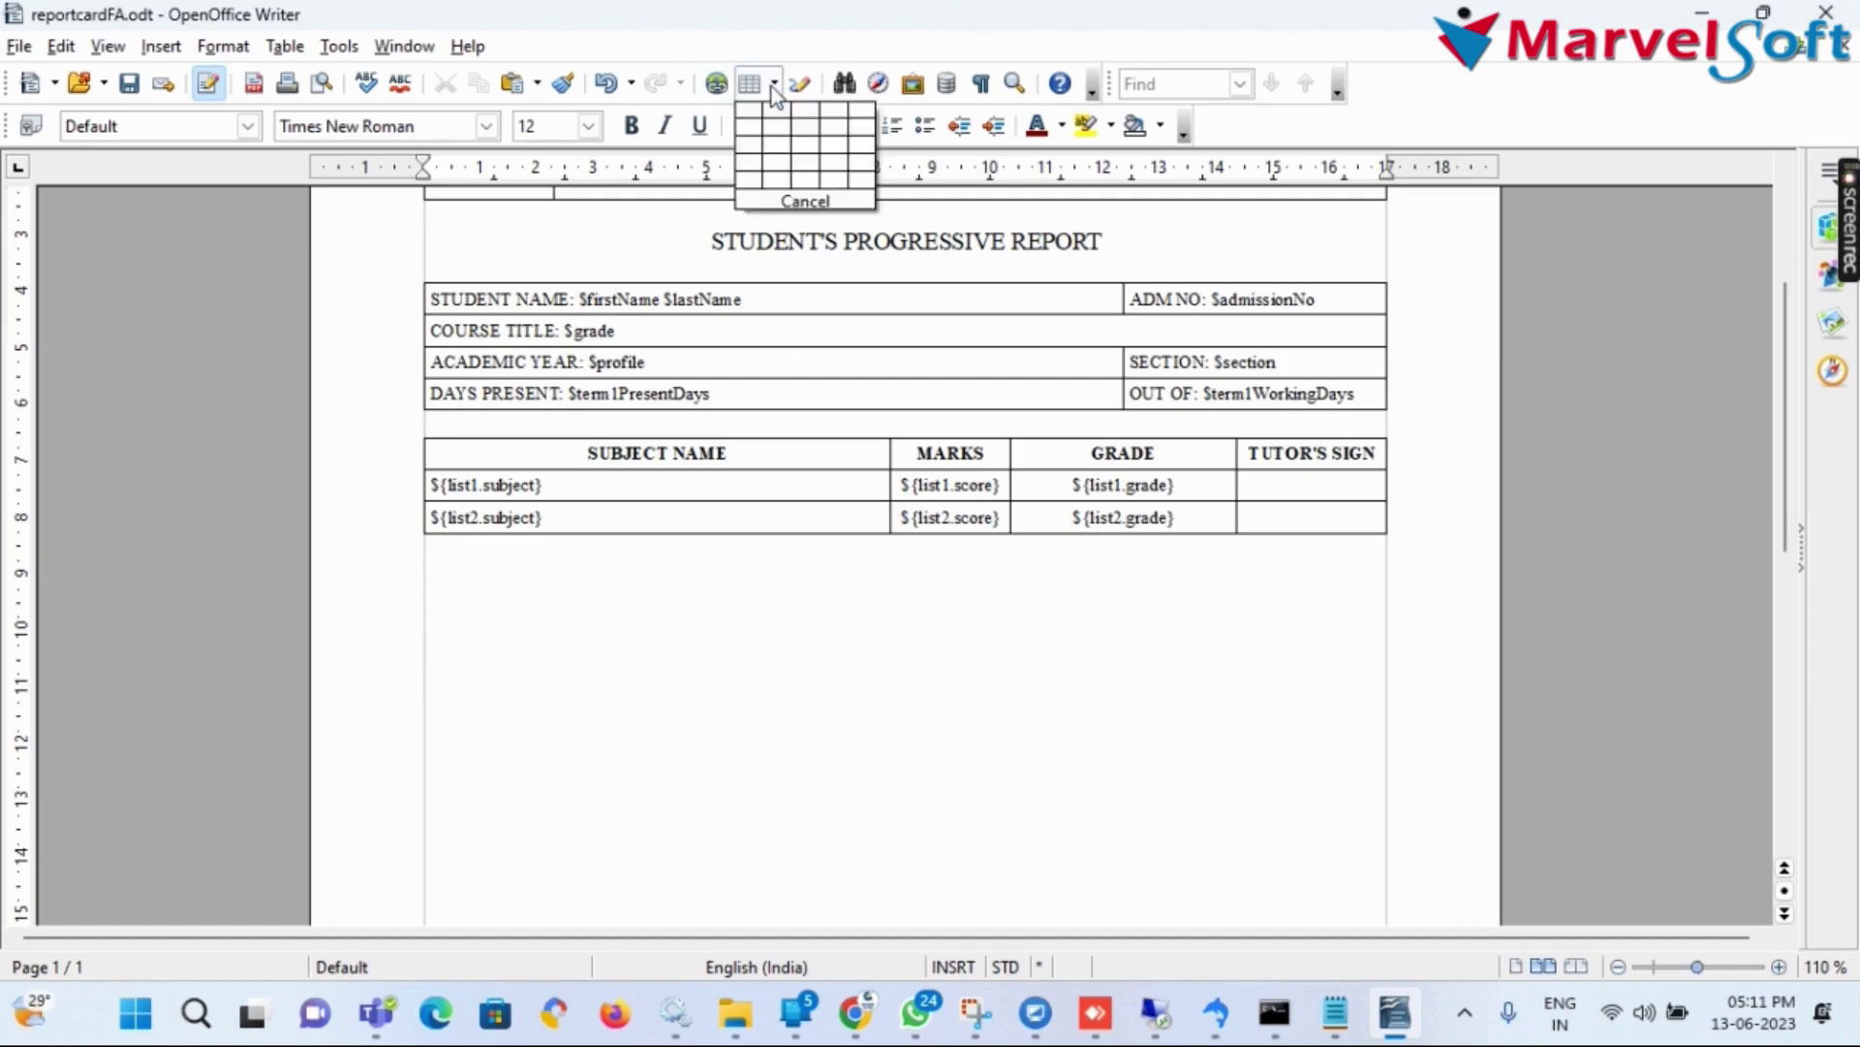
Insert a 4 x 1 table and type TOTAL NIMBER OF UNITS EXAMINED in its first cell
{"action": "left_click", "coordinate": [826, 124]}
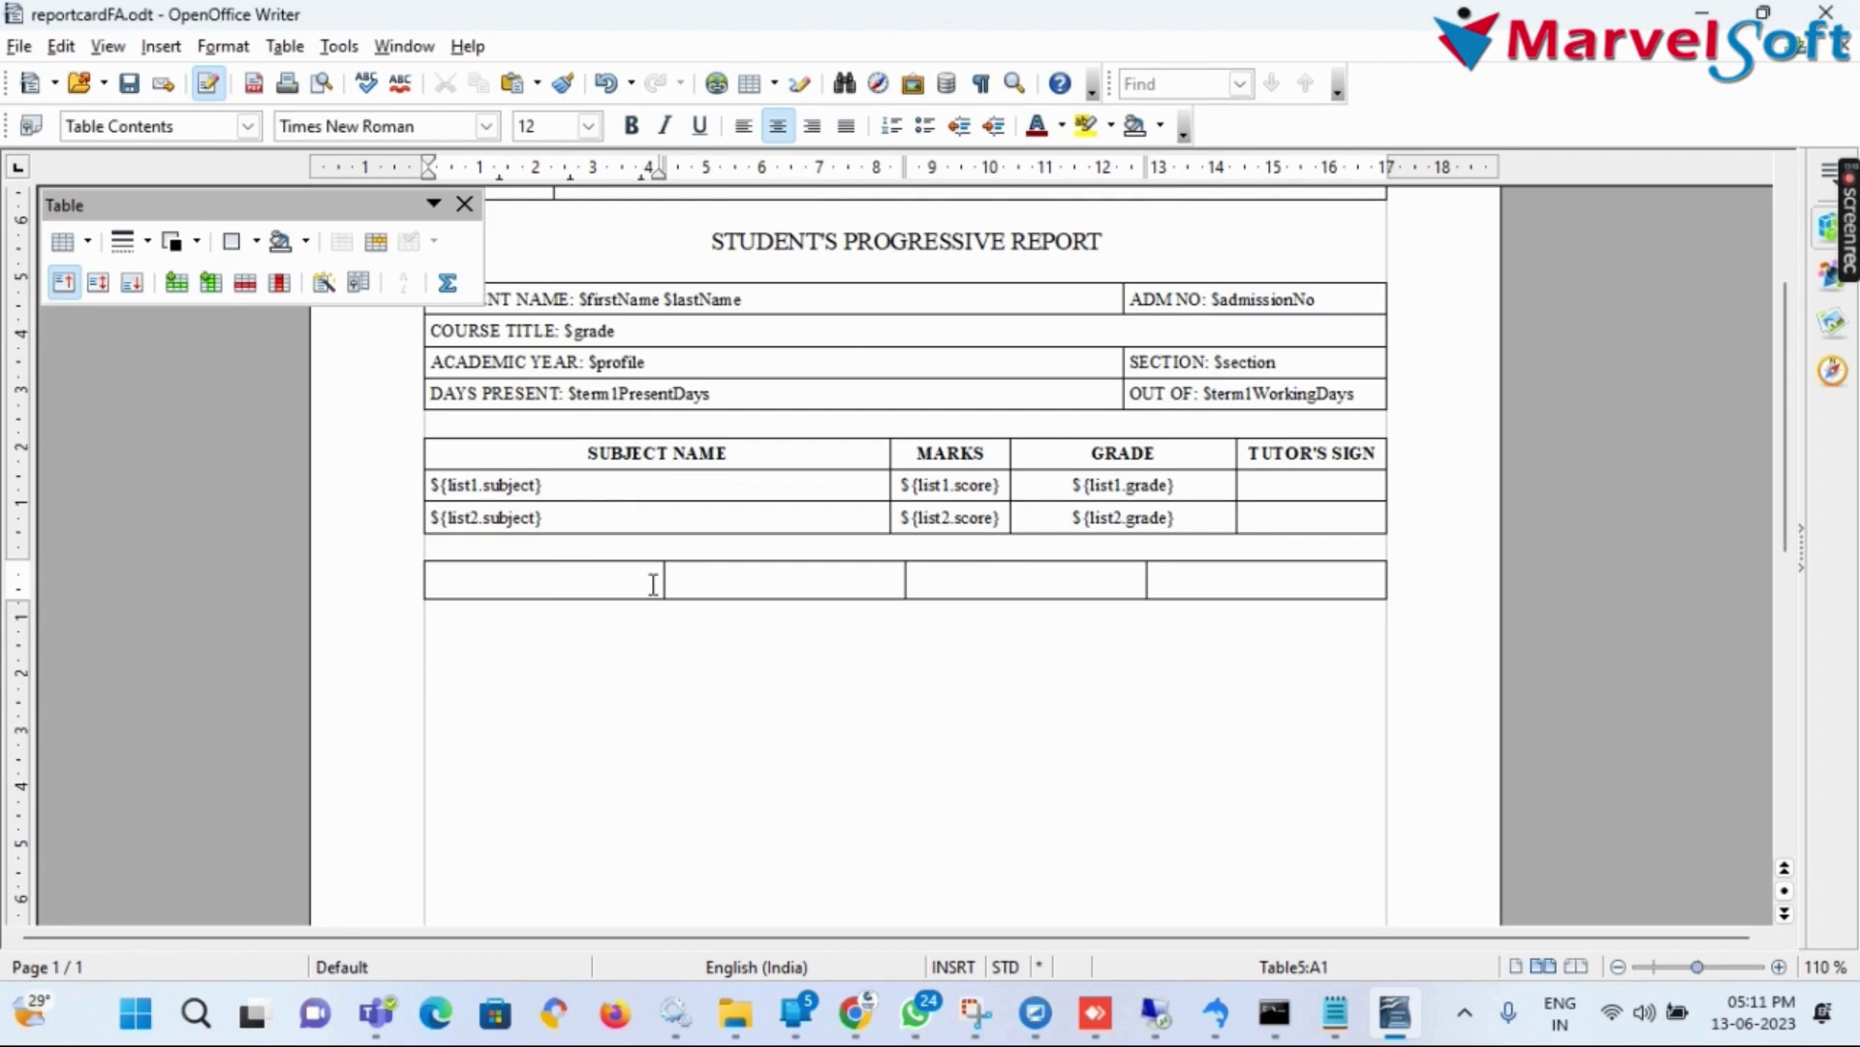
{"action": "type", "text": "Total"}
{"action": "key", "text": "BackSpace"}
{"action": "key", "text": "BackSpace"}
{"action": "key", "text": "BackSpace"}
{"action": "key", "text": "BackSpace"}
{"action": "type", "text": "OTAL NIMBER OF UNITES"}
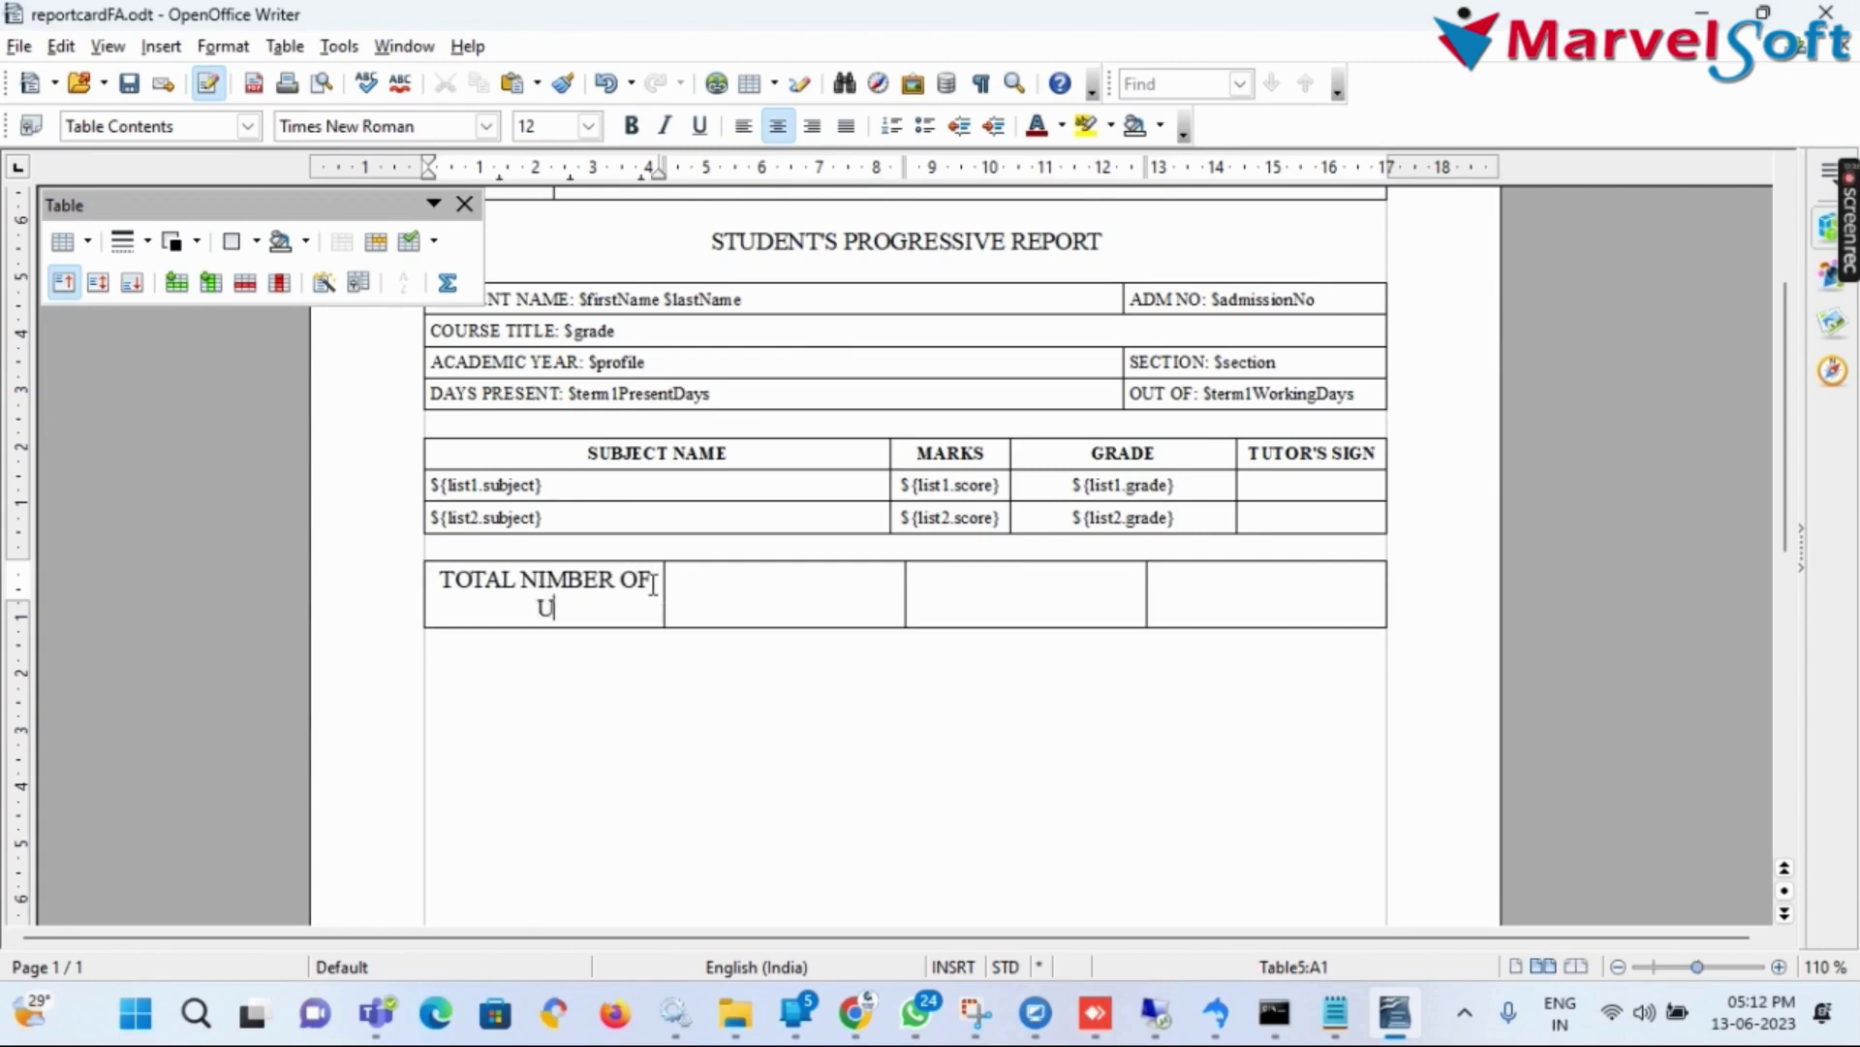
{"action": "key", "text": "BackSpace"}
{"action": "key", "text": "BackSpace"}
{"action": "type", "text": "S EXAM"}
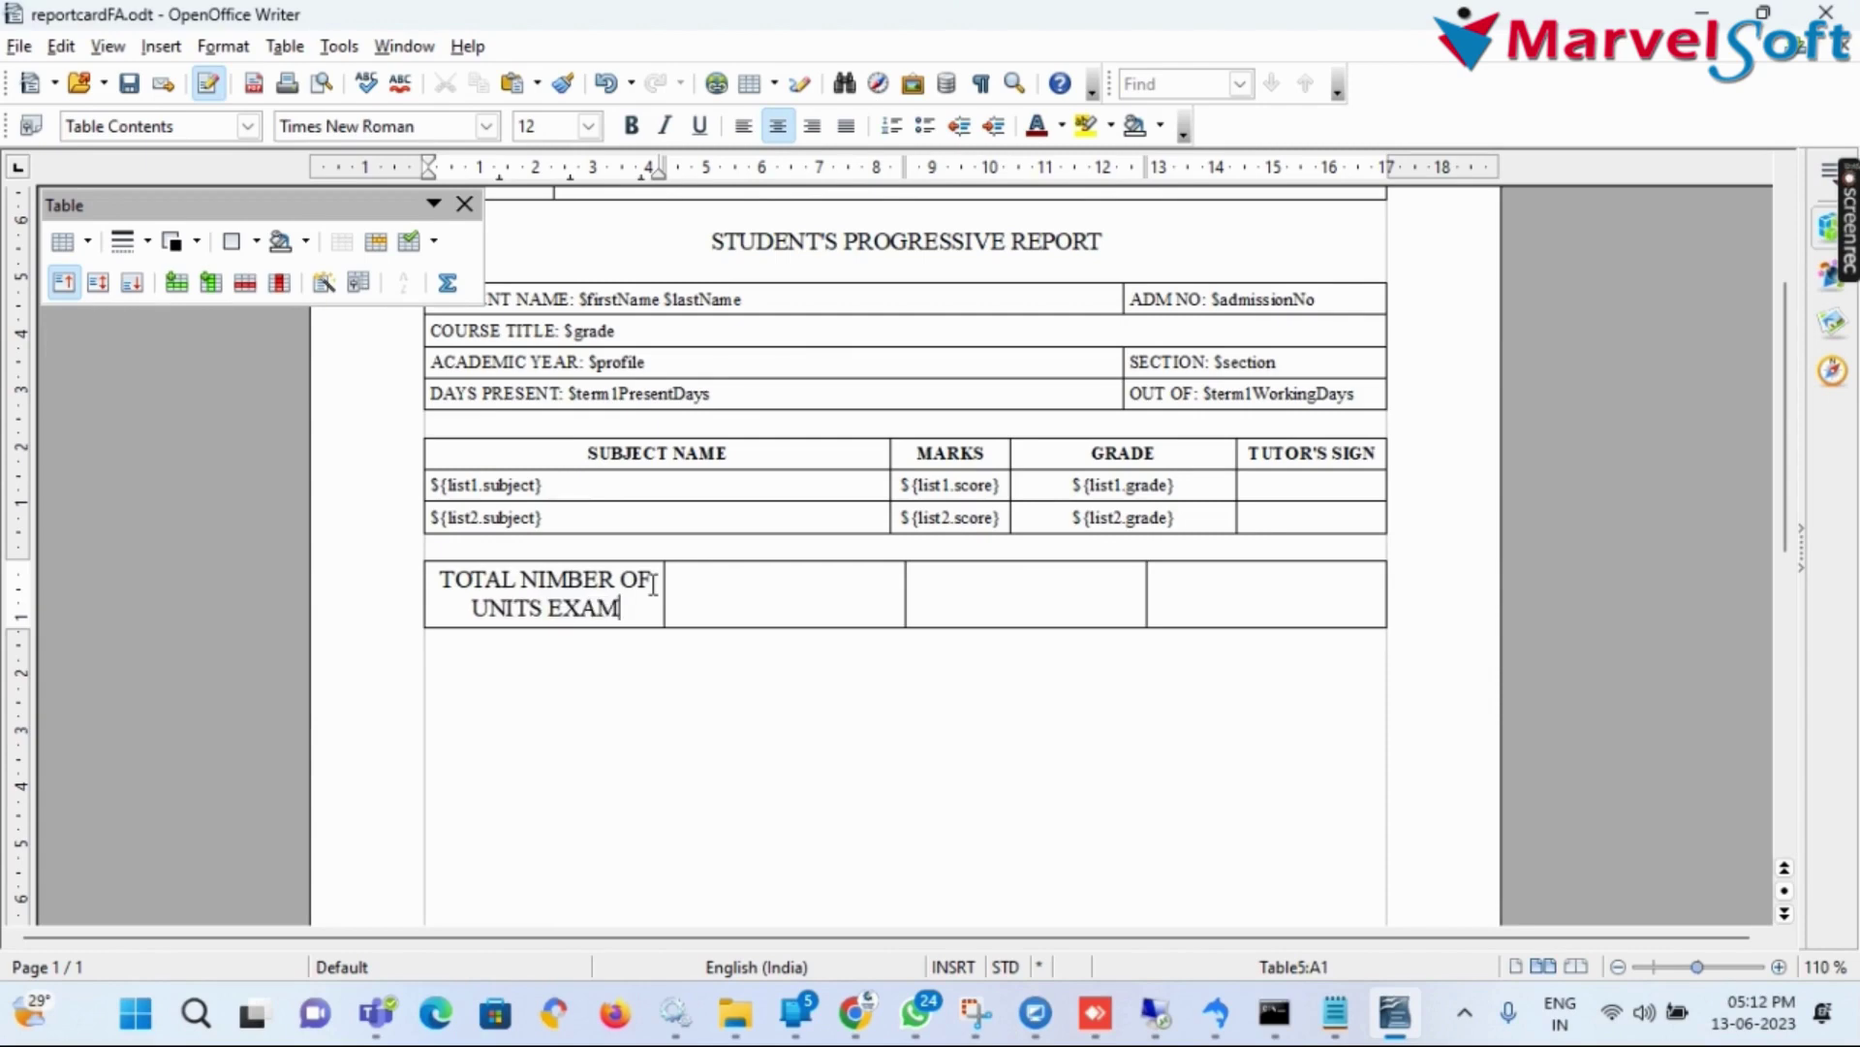
{"action": "type", "text": "INED"}
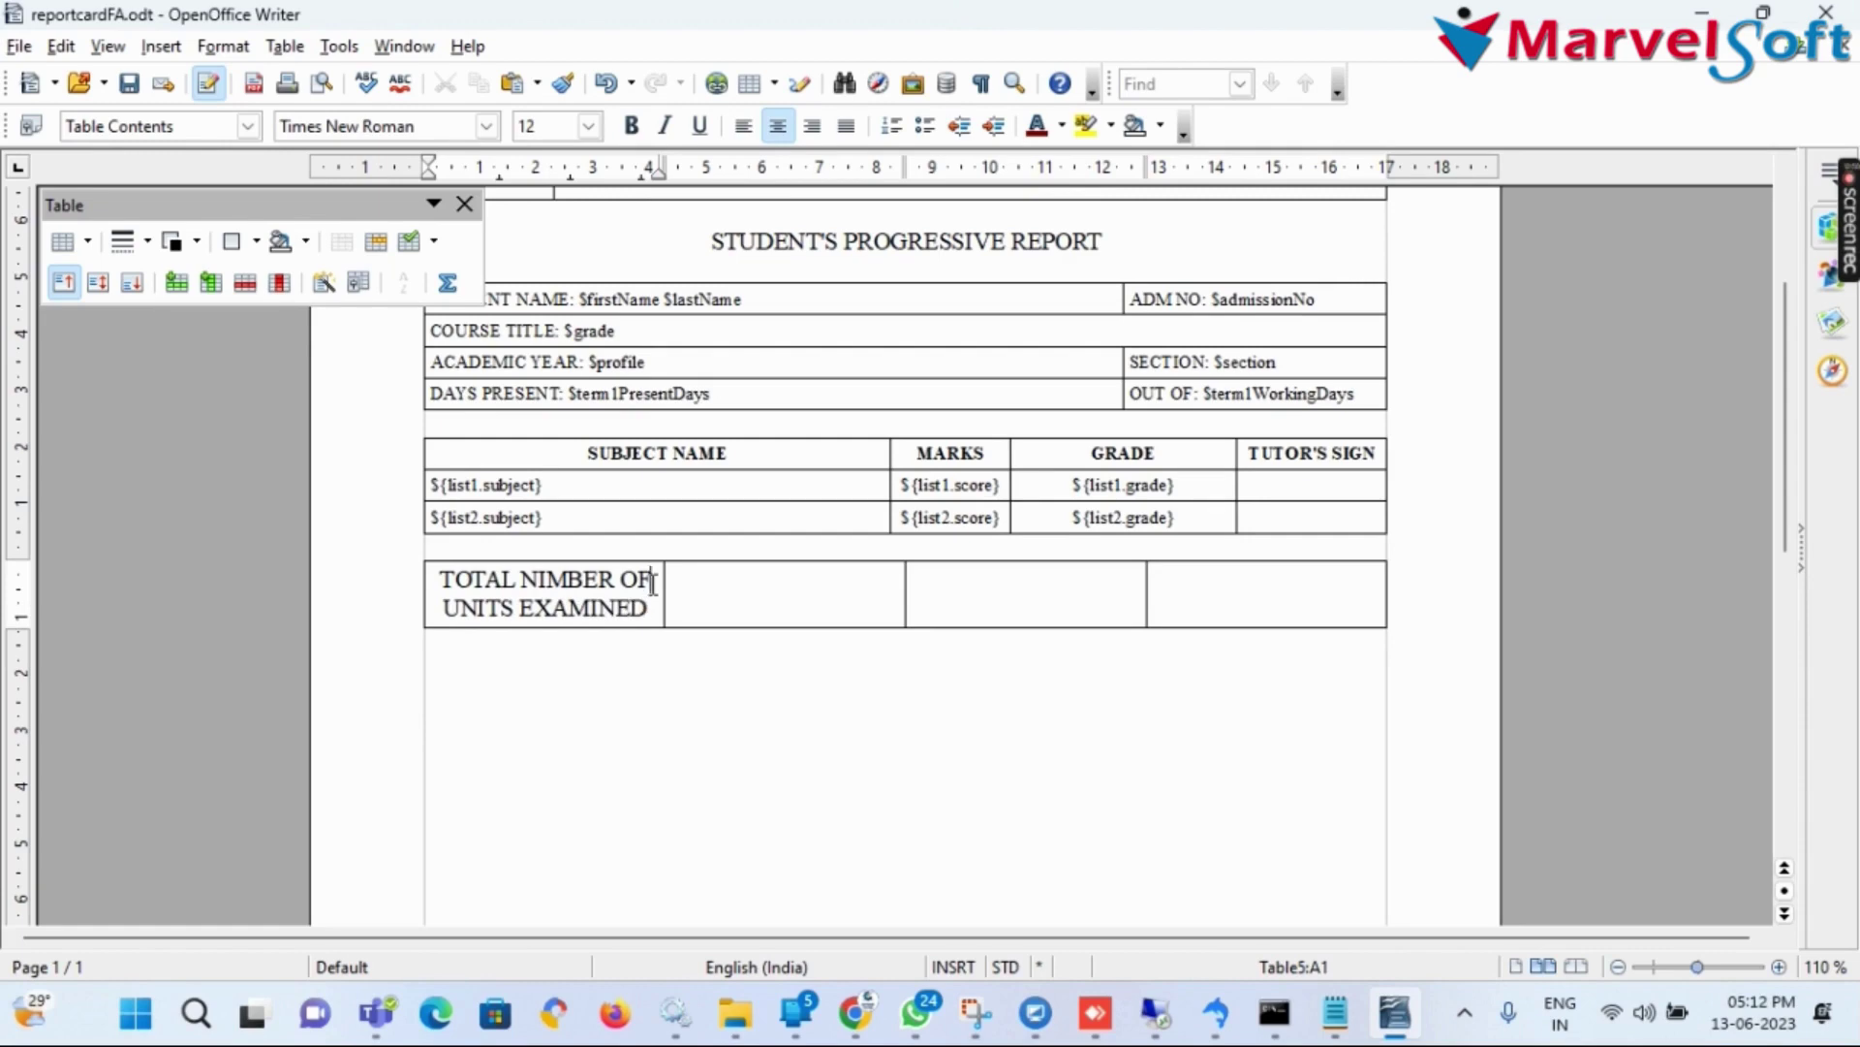
Set the text of the whole totals row to 9 pt
{"action": "triple_click", "coordinate": [652, 584]}
{"action": "left_click", "coordinate": [588, 126]}
{"action": "left_click", "coordinate": [543, 193]}
{"action": "left_click_drag", "start_coordinate": [462, 583], "coordinate": [1288, 607]}
{"action": "left_click", "coordinate": [589, 126]}
{"action": "left_click", "coordinate": [536, 218]}
{"action": "left_click", "coordinate": [779, 587]}
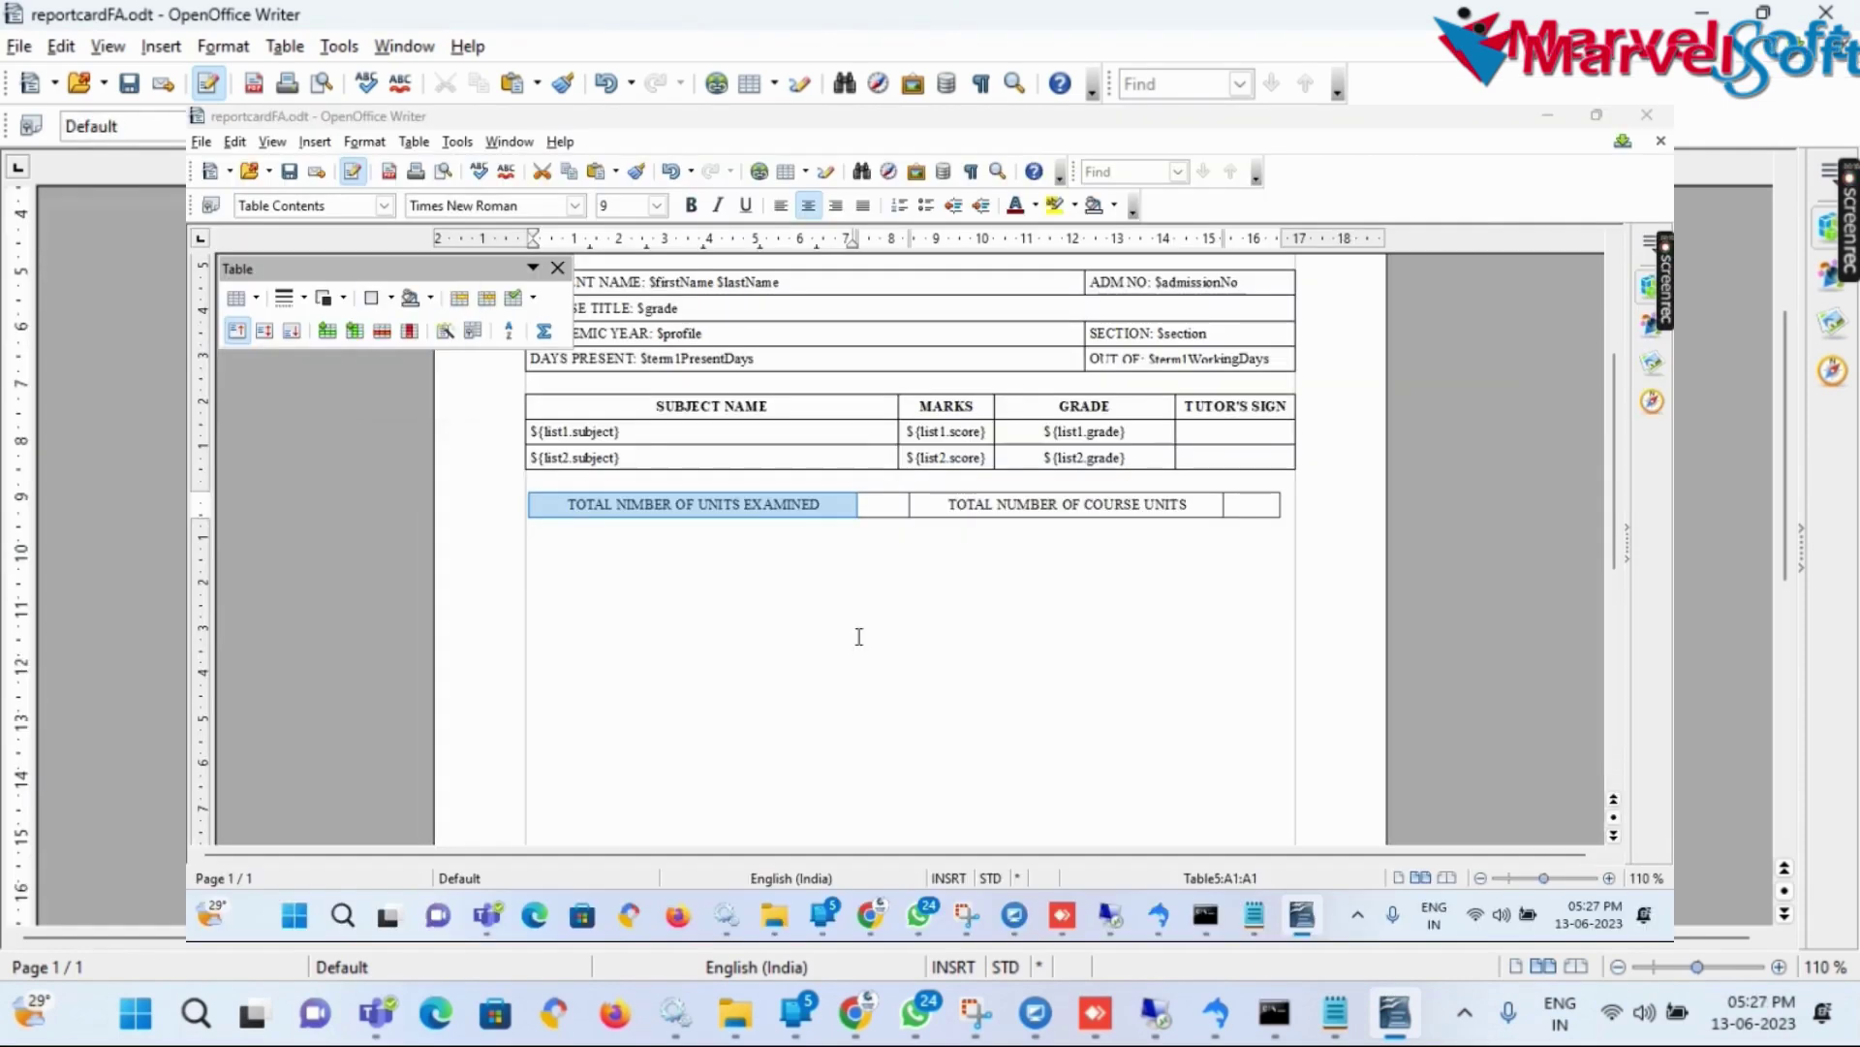
{"action": "left_click", "coordinate": [893, 607]}
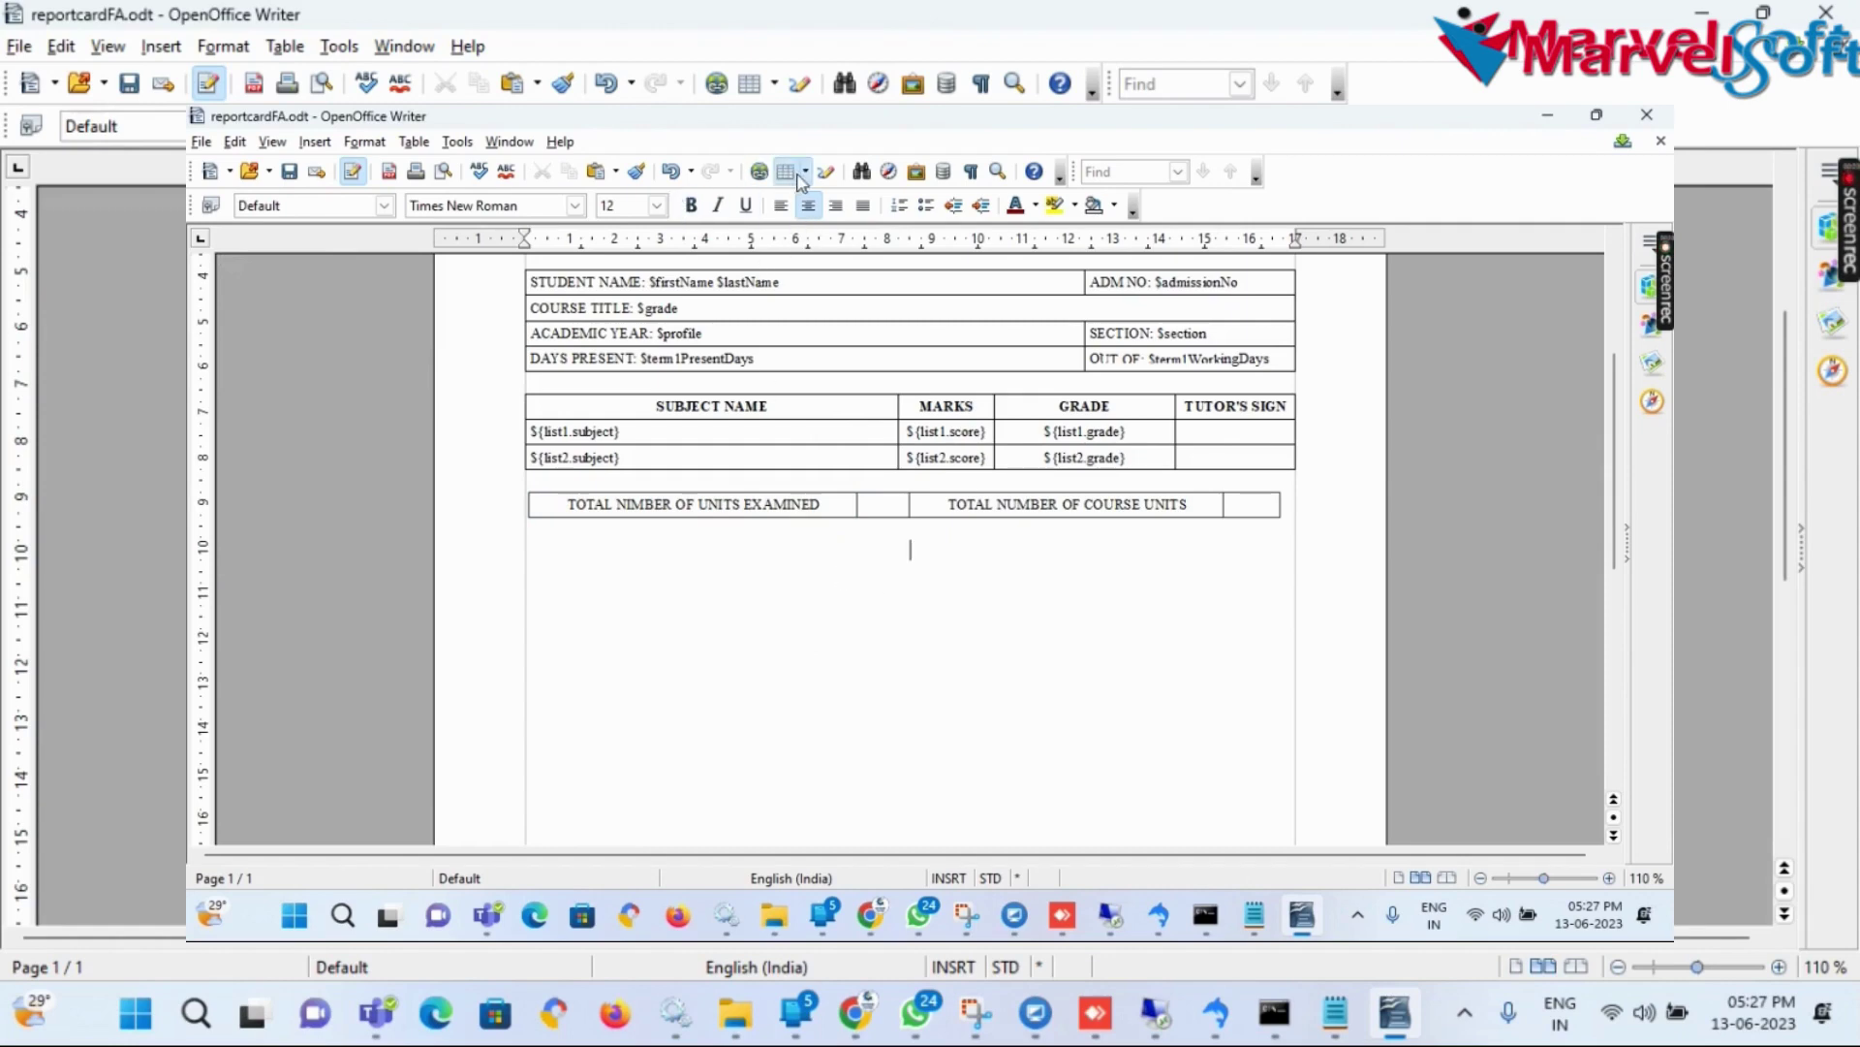
Insert a one-cell table below the totals and type REMARK: $teacherRemark
{"action": "left_click", "coordinate": [805, 173]}
{"action": "left_click", "coordinate": [810, 192]}
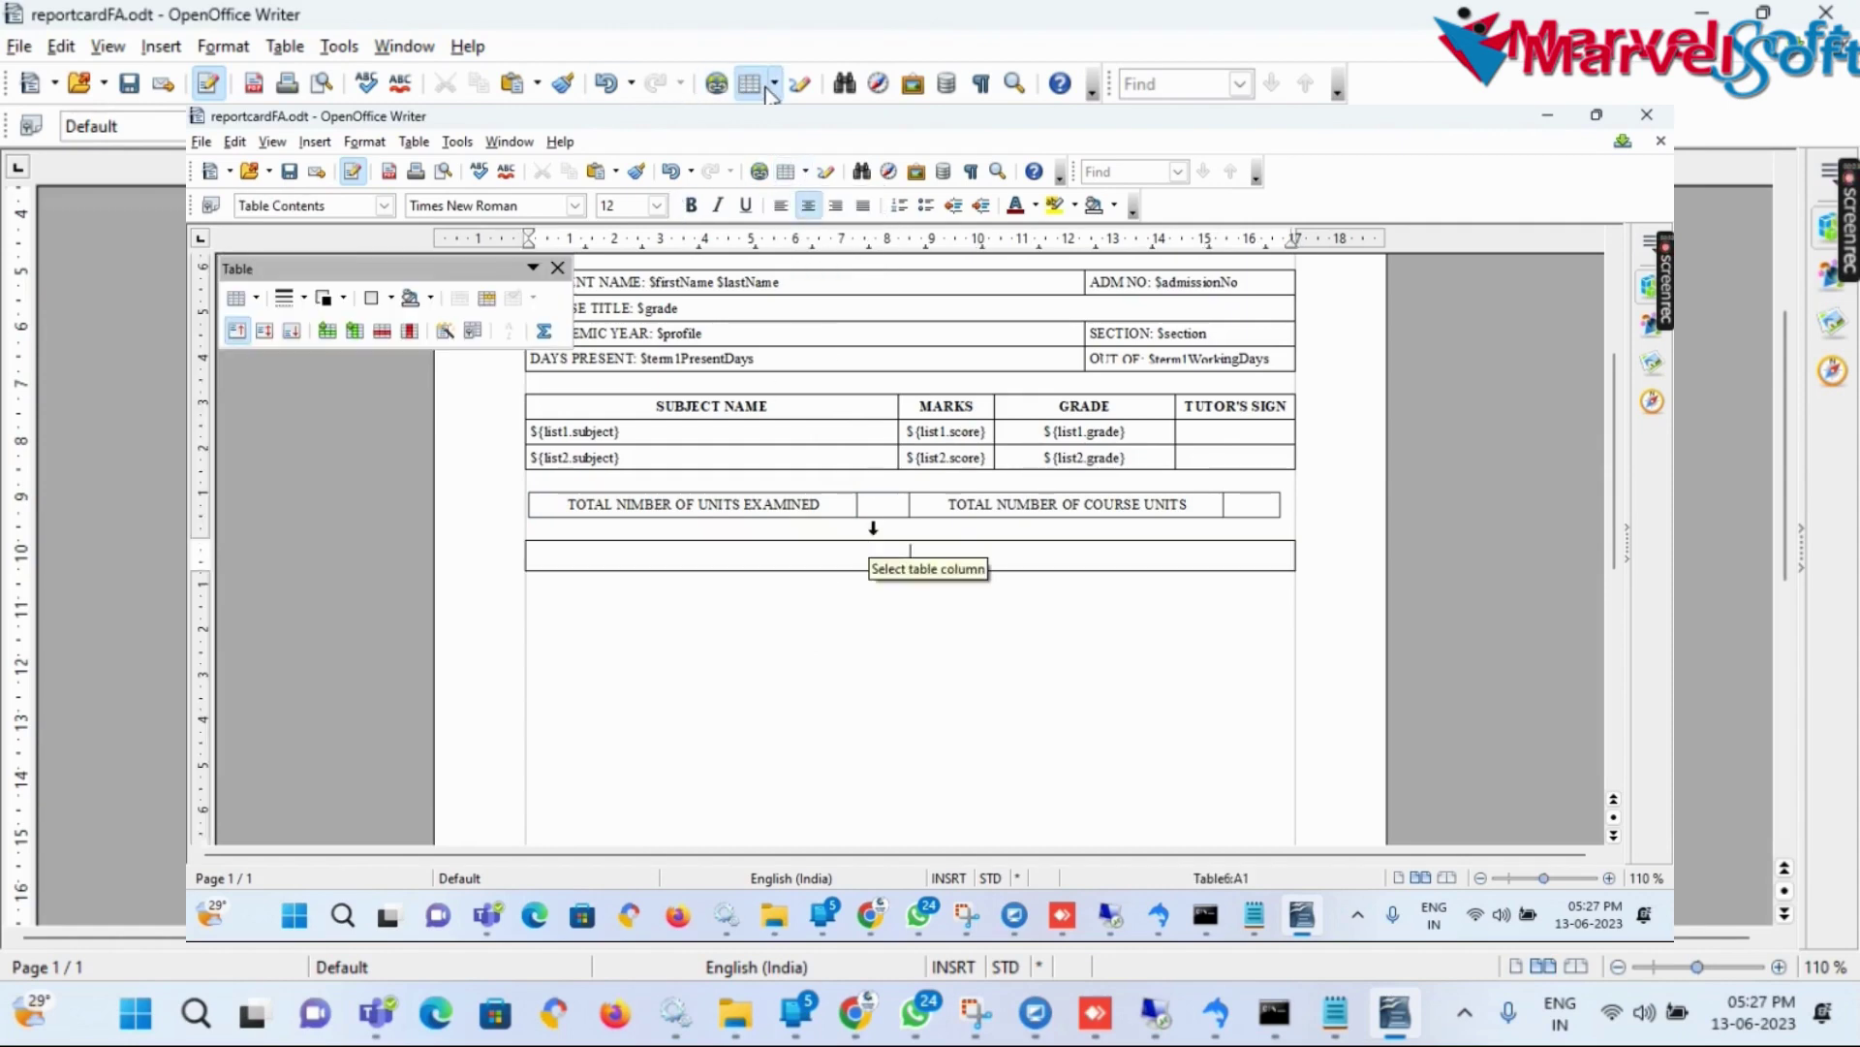
{"action": "type", "text": "REMARK"}
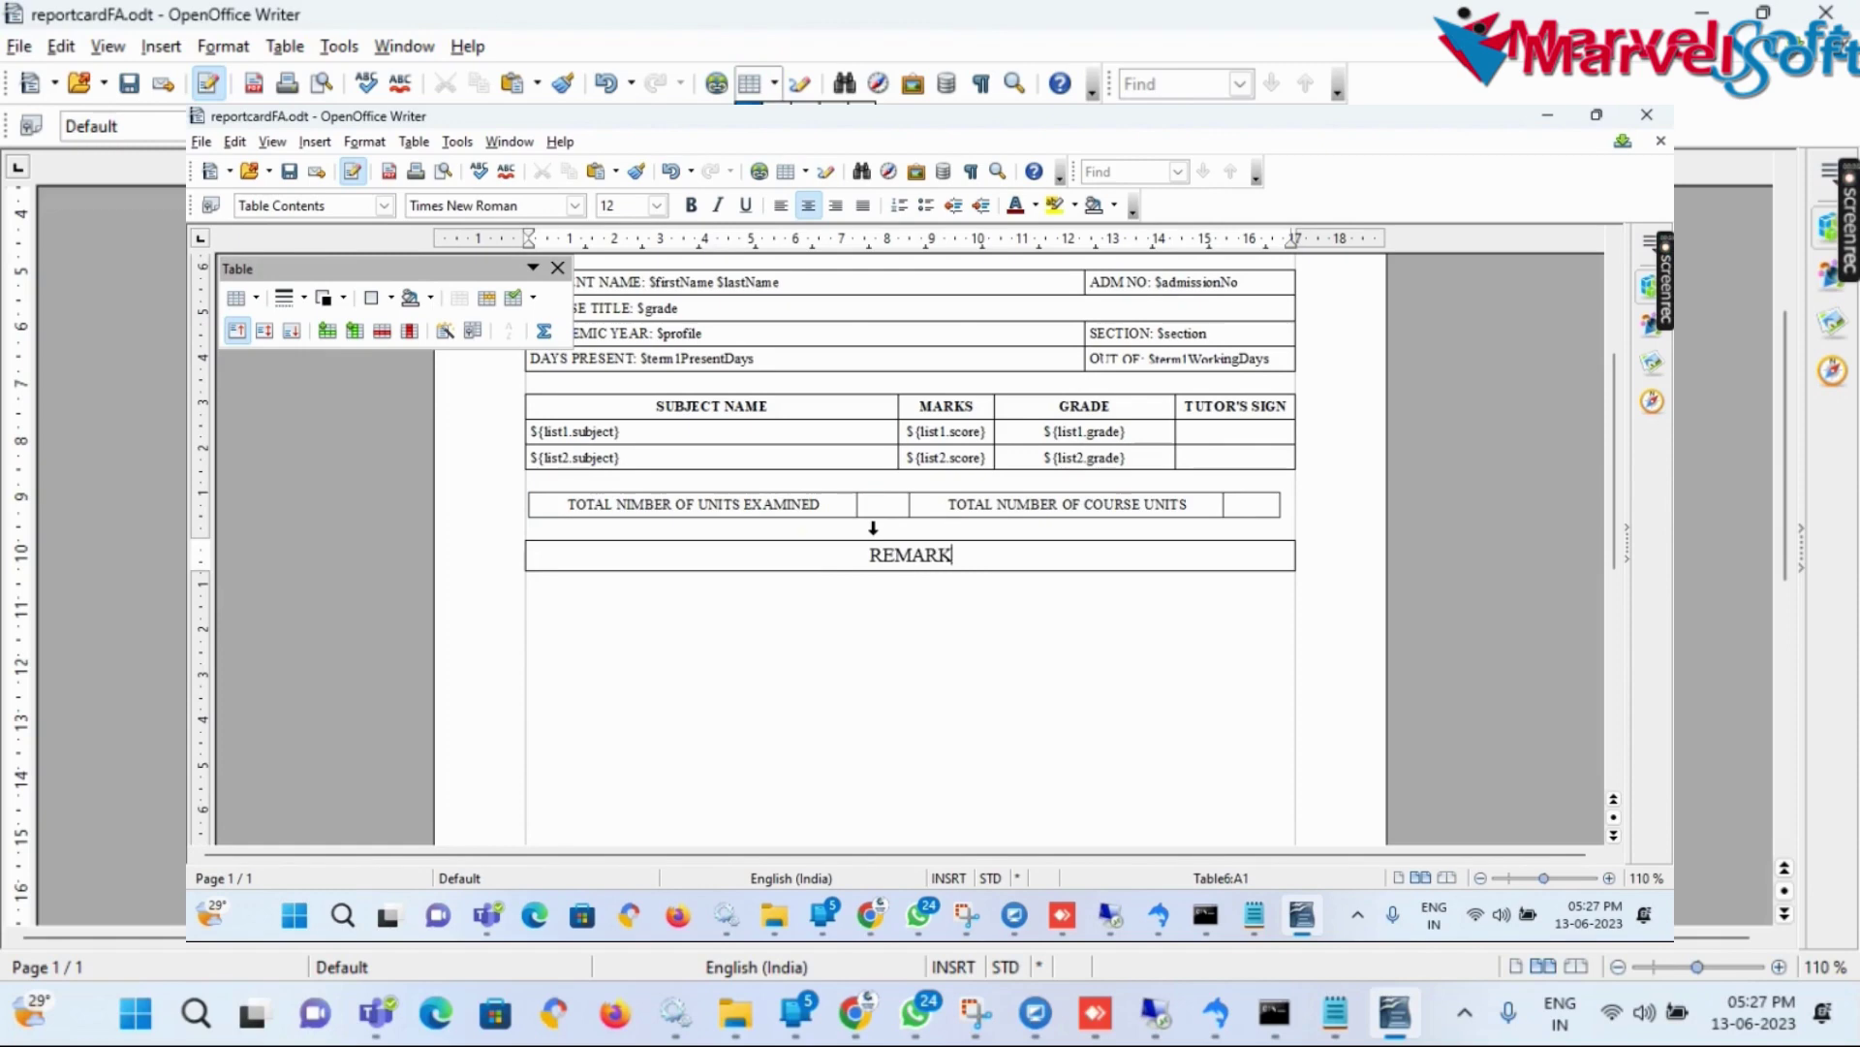
{"action": "type", "text": ": $T"}
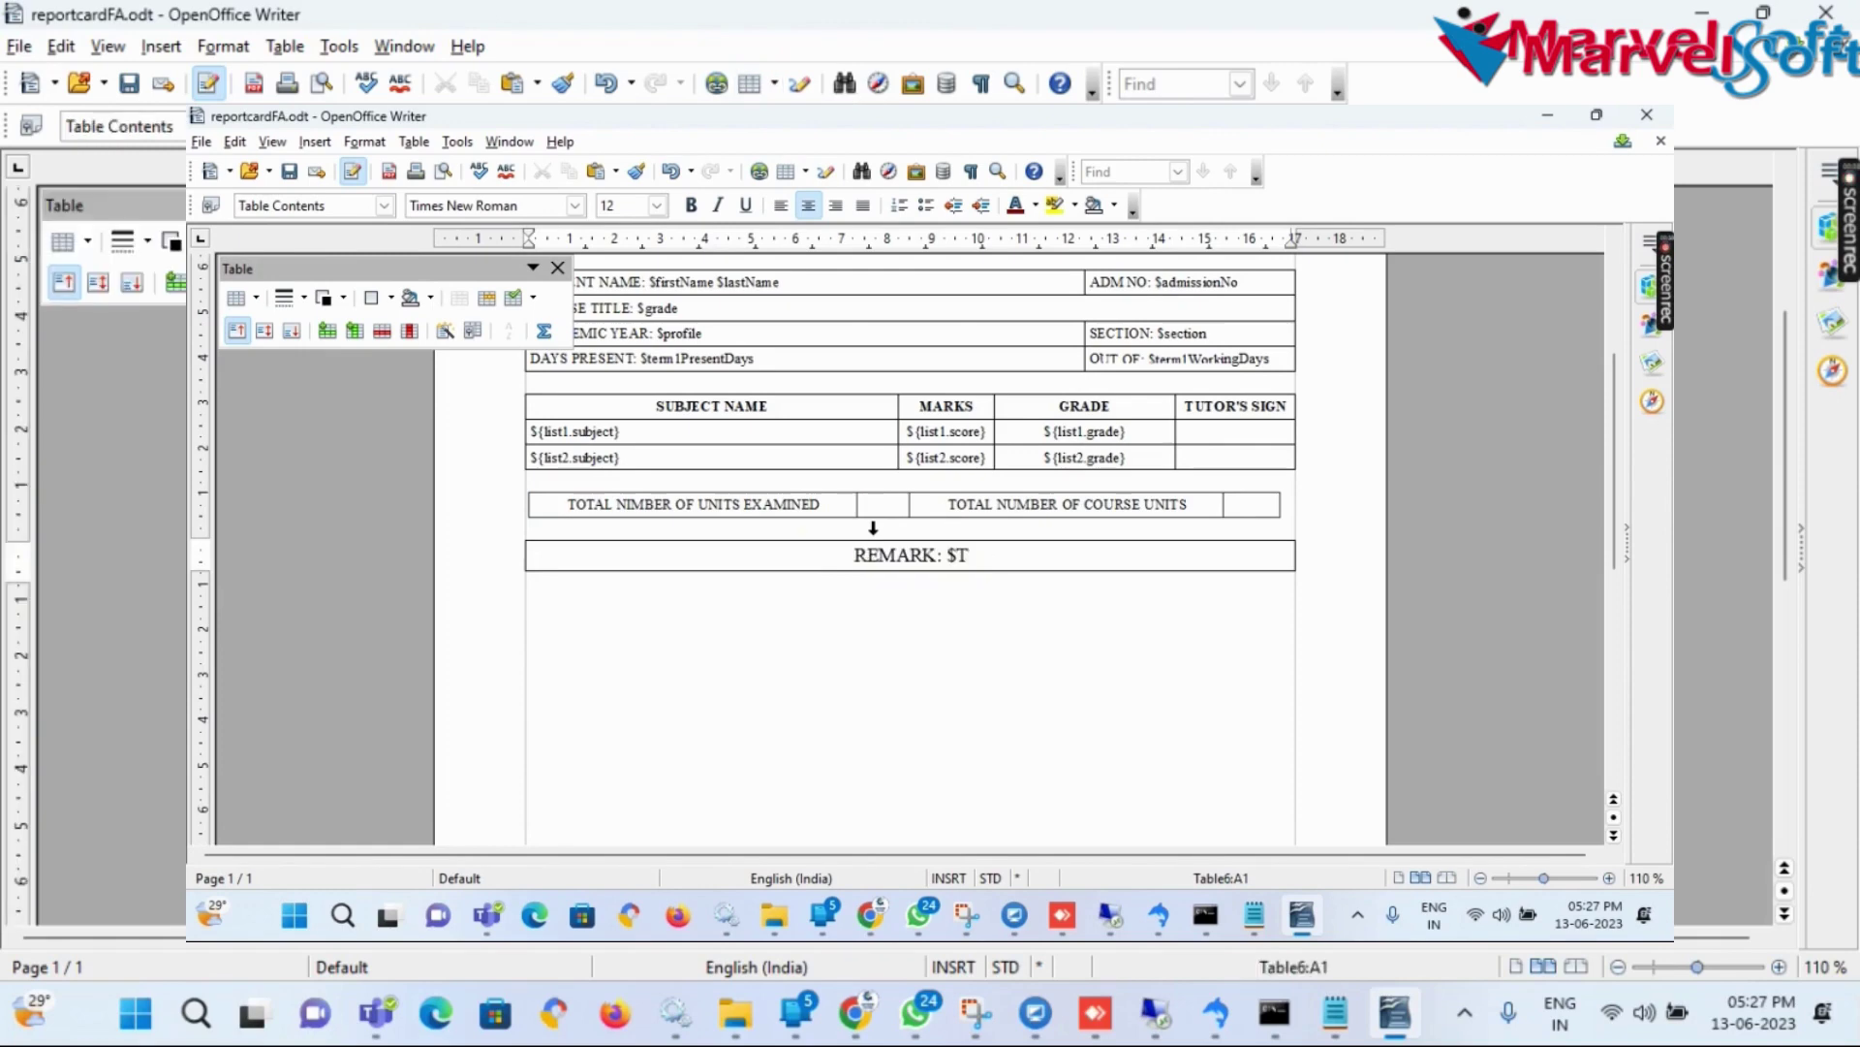
{"action": "key", "text": "BackSpace"}
{"action": "type", "text": "teacherRemark"}
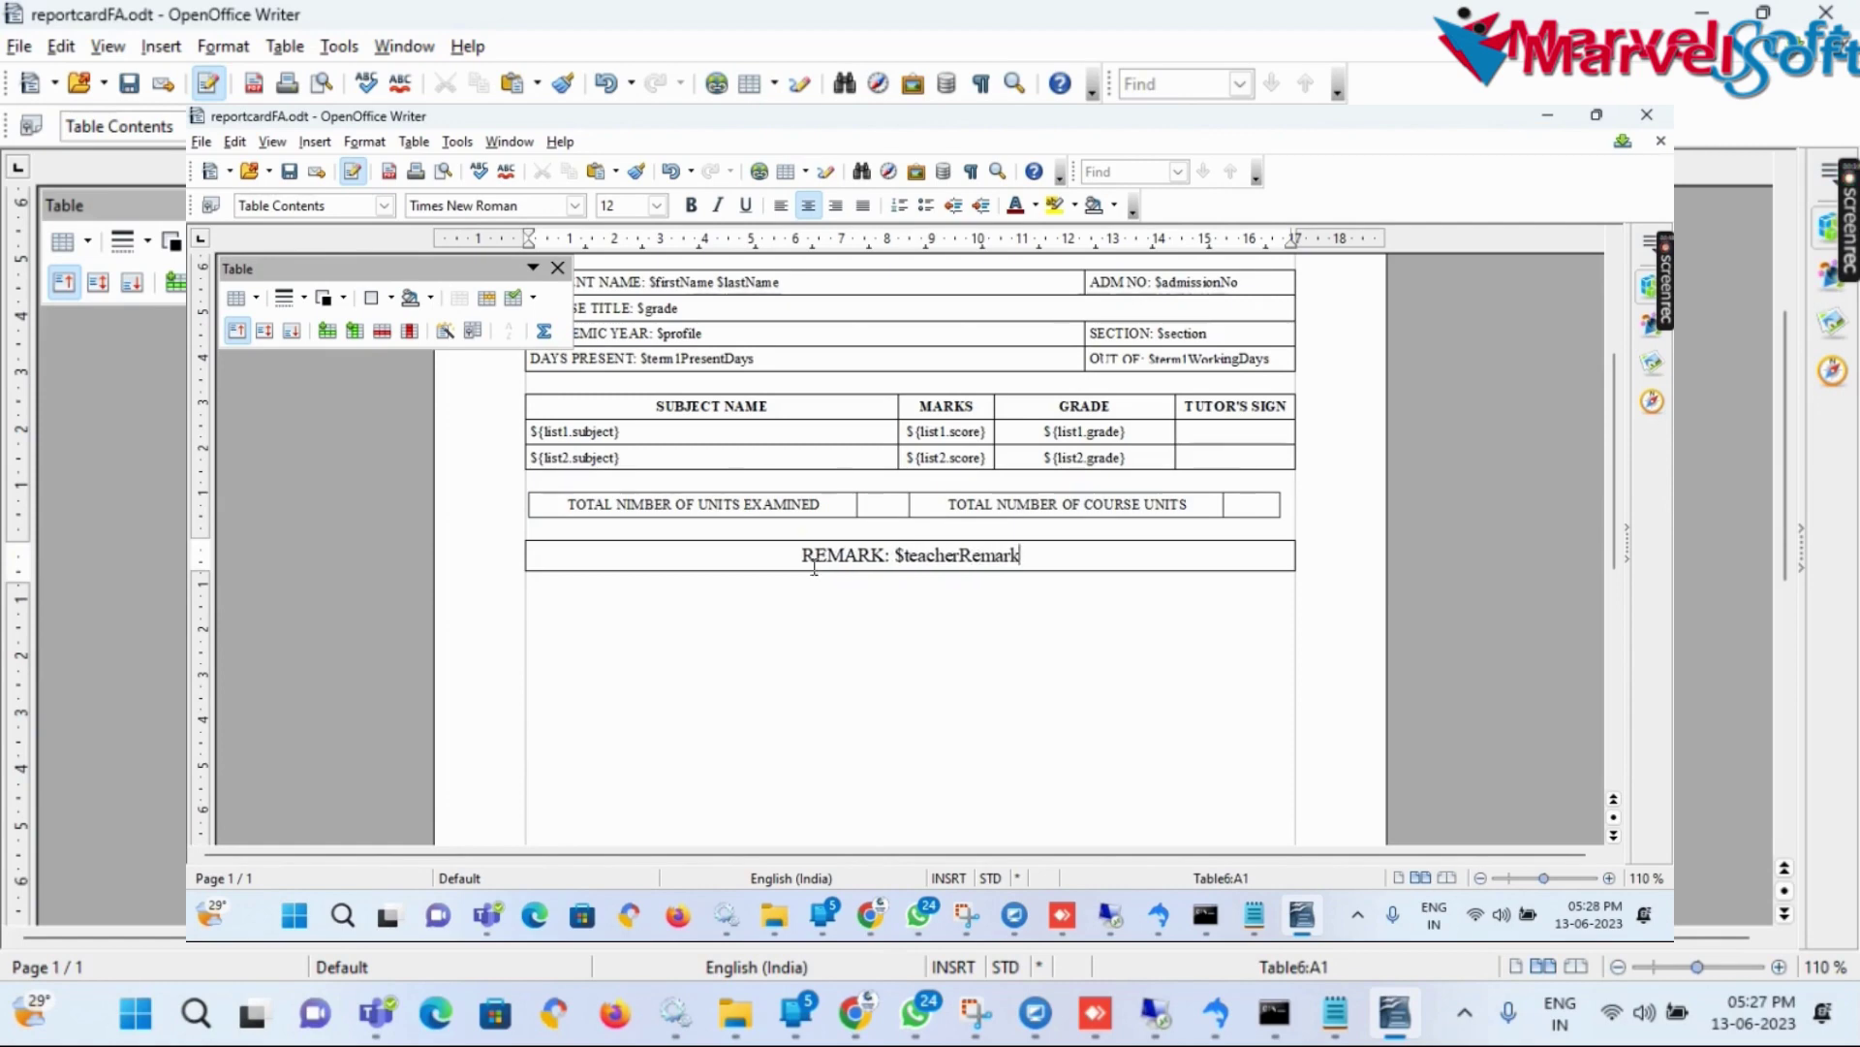
Left-align the remark text and reduce its font size
{"action": "left_click", "coordinate": [781, 205]}
{"action": "left_click_drag", "start_coordinate": [750, 554], "coordinate": [528, 555]}
{"action": "left_click", "coordinate": [657, 205]}
{"action": "left_click", "coordinate": [609, 261]}
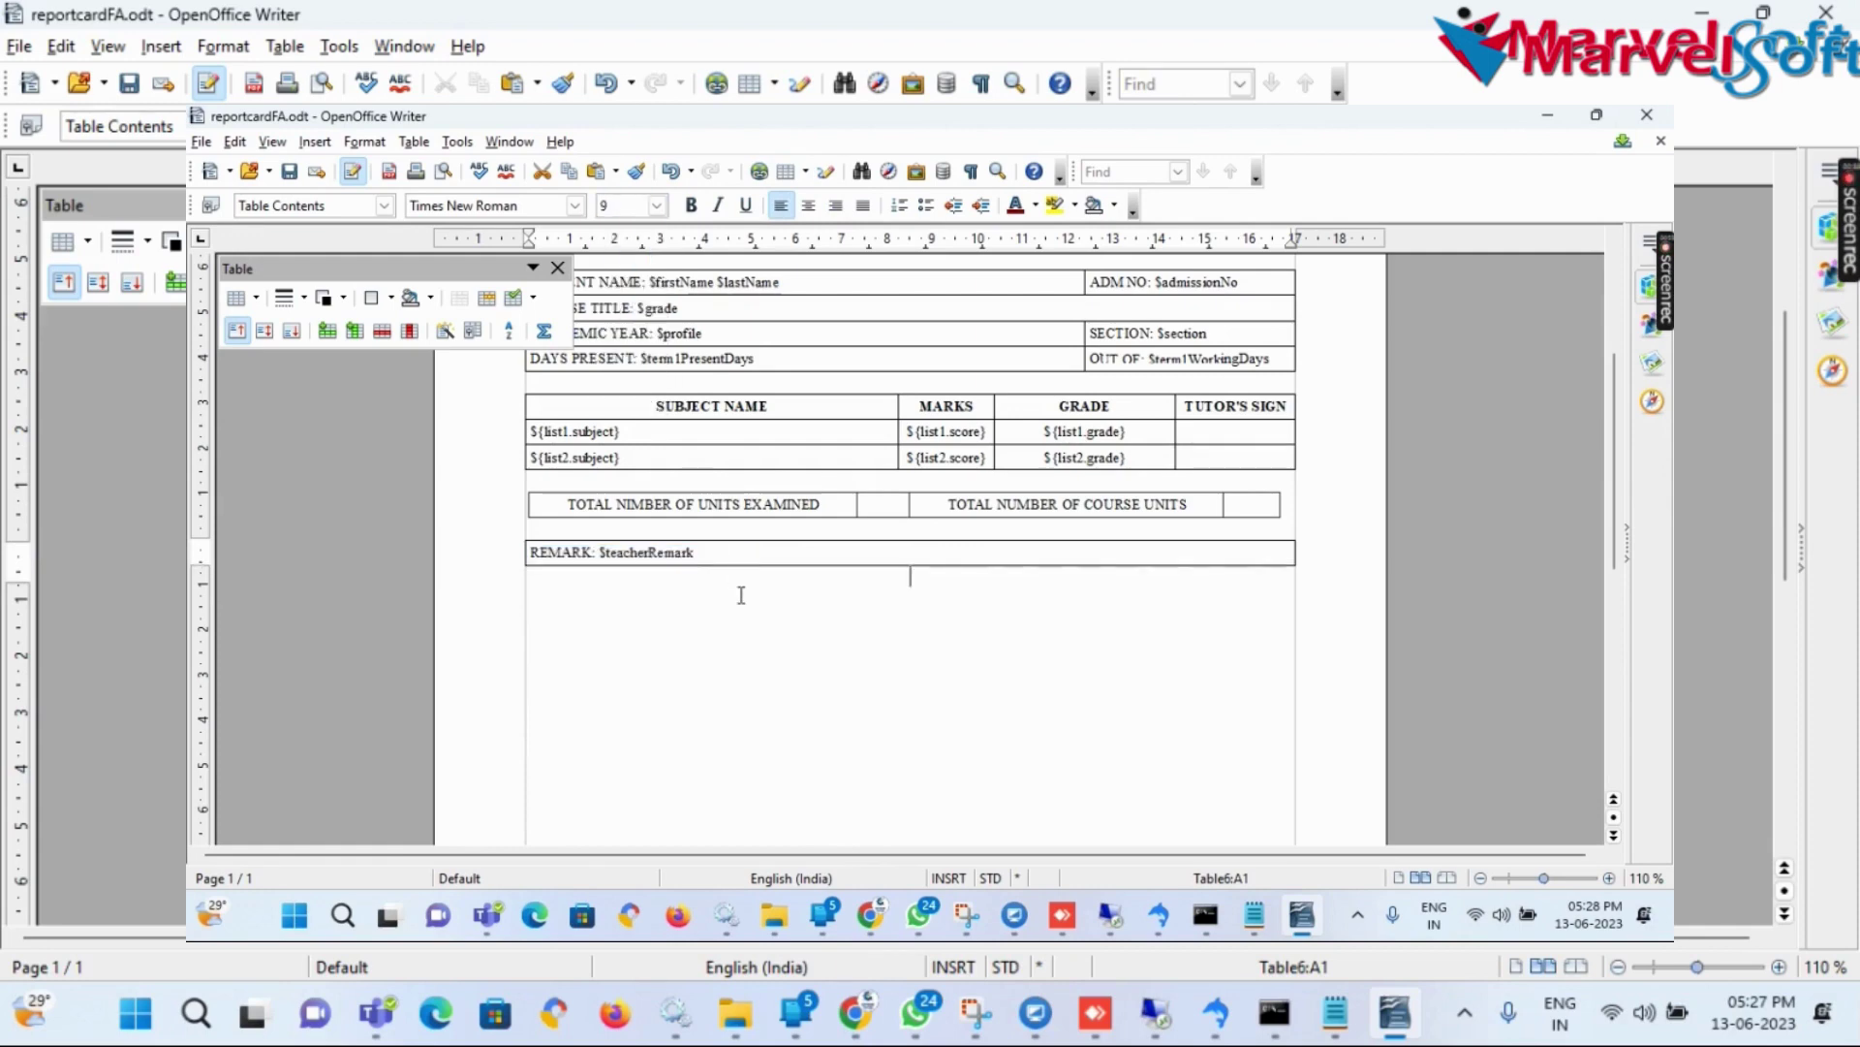
{"action": "left_click", "coordinate": [741, 595]}
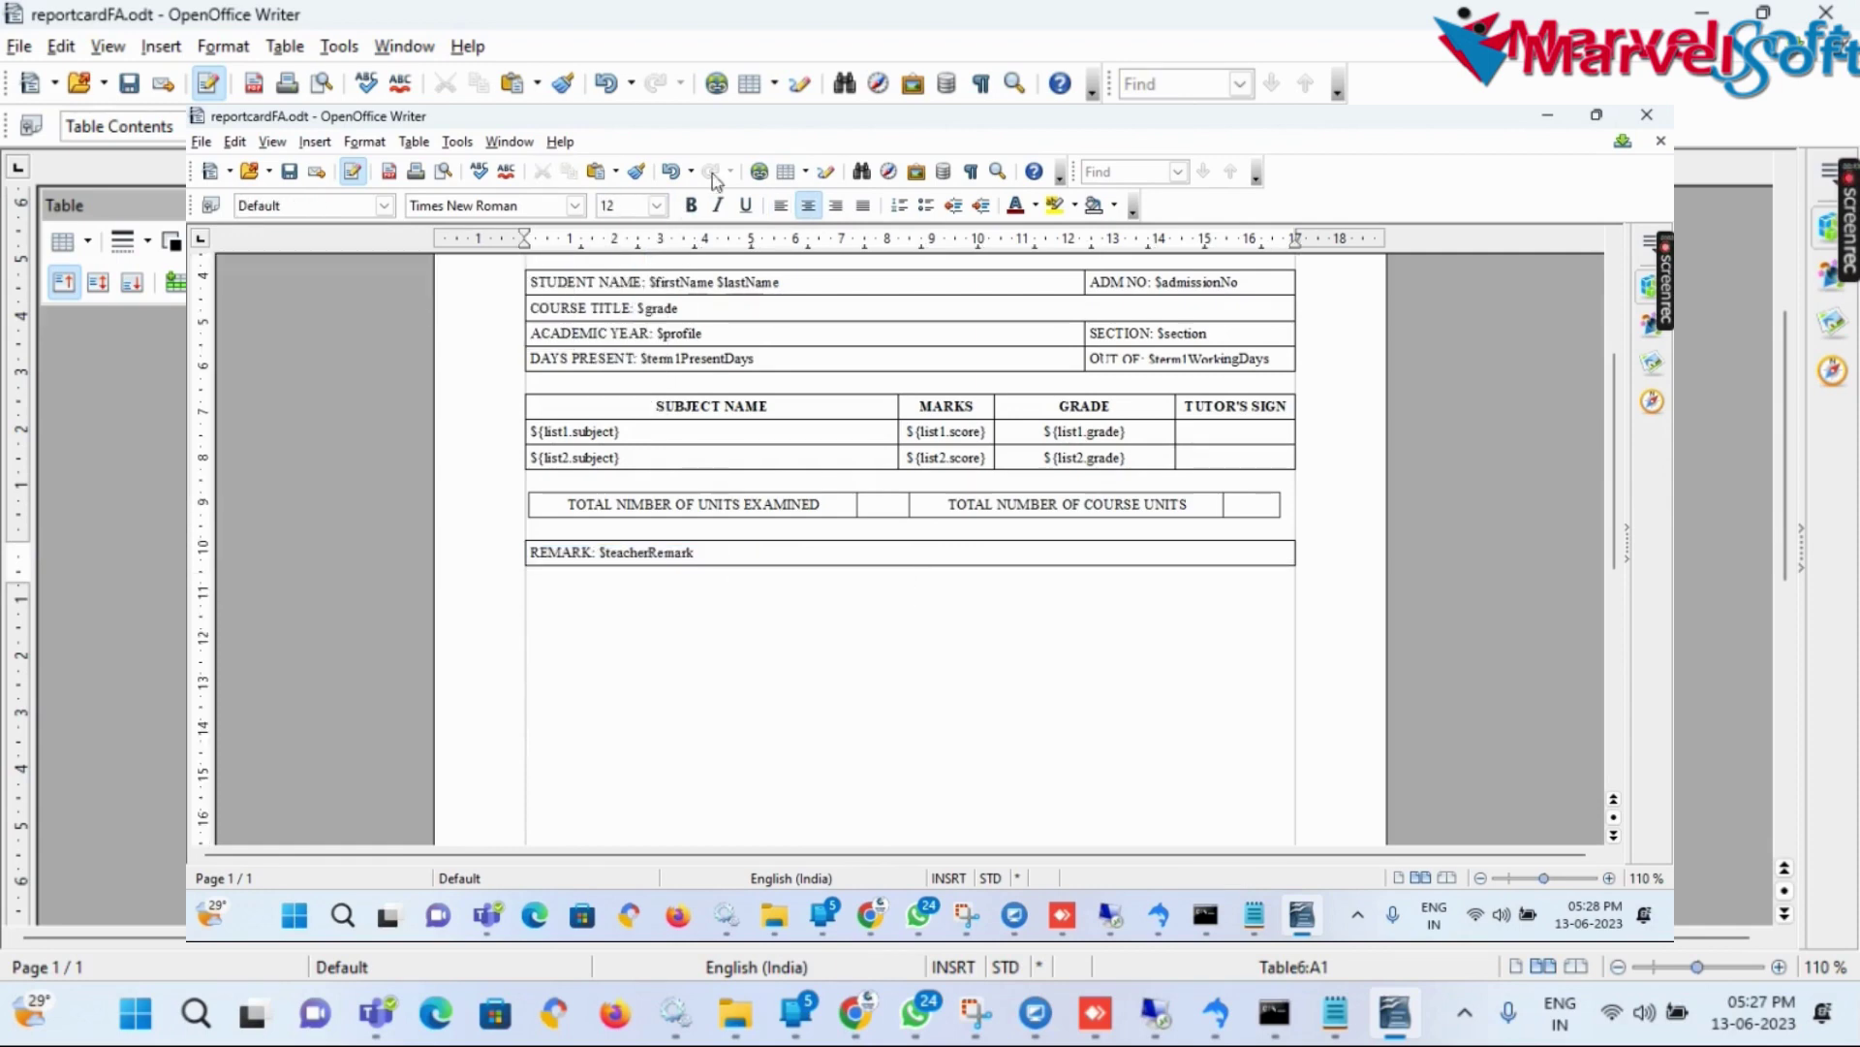
{"action": "left_click", "coordinate": [787, 171]}
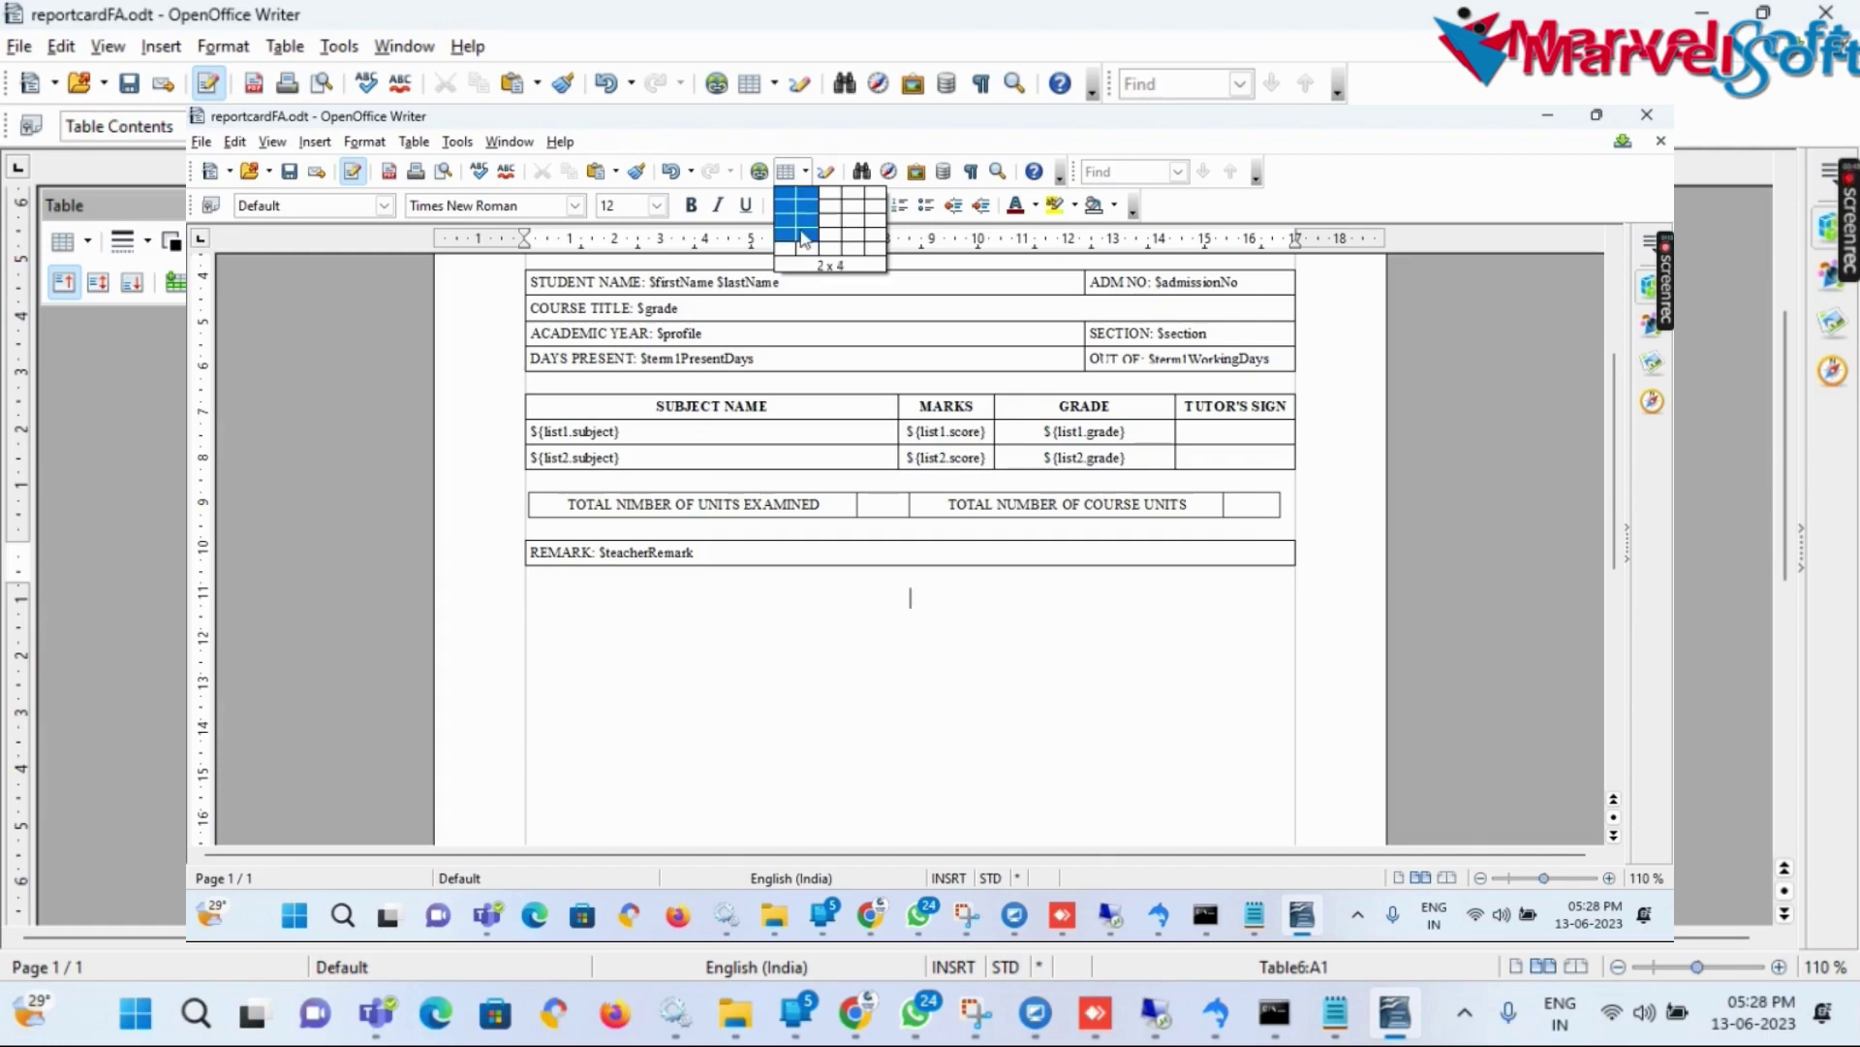
Insert a 2 x 6 table, add a third column, and merge the first two top cells
{"action": "left_click", "coordinate": [808, 280]}
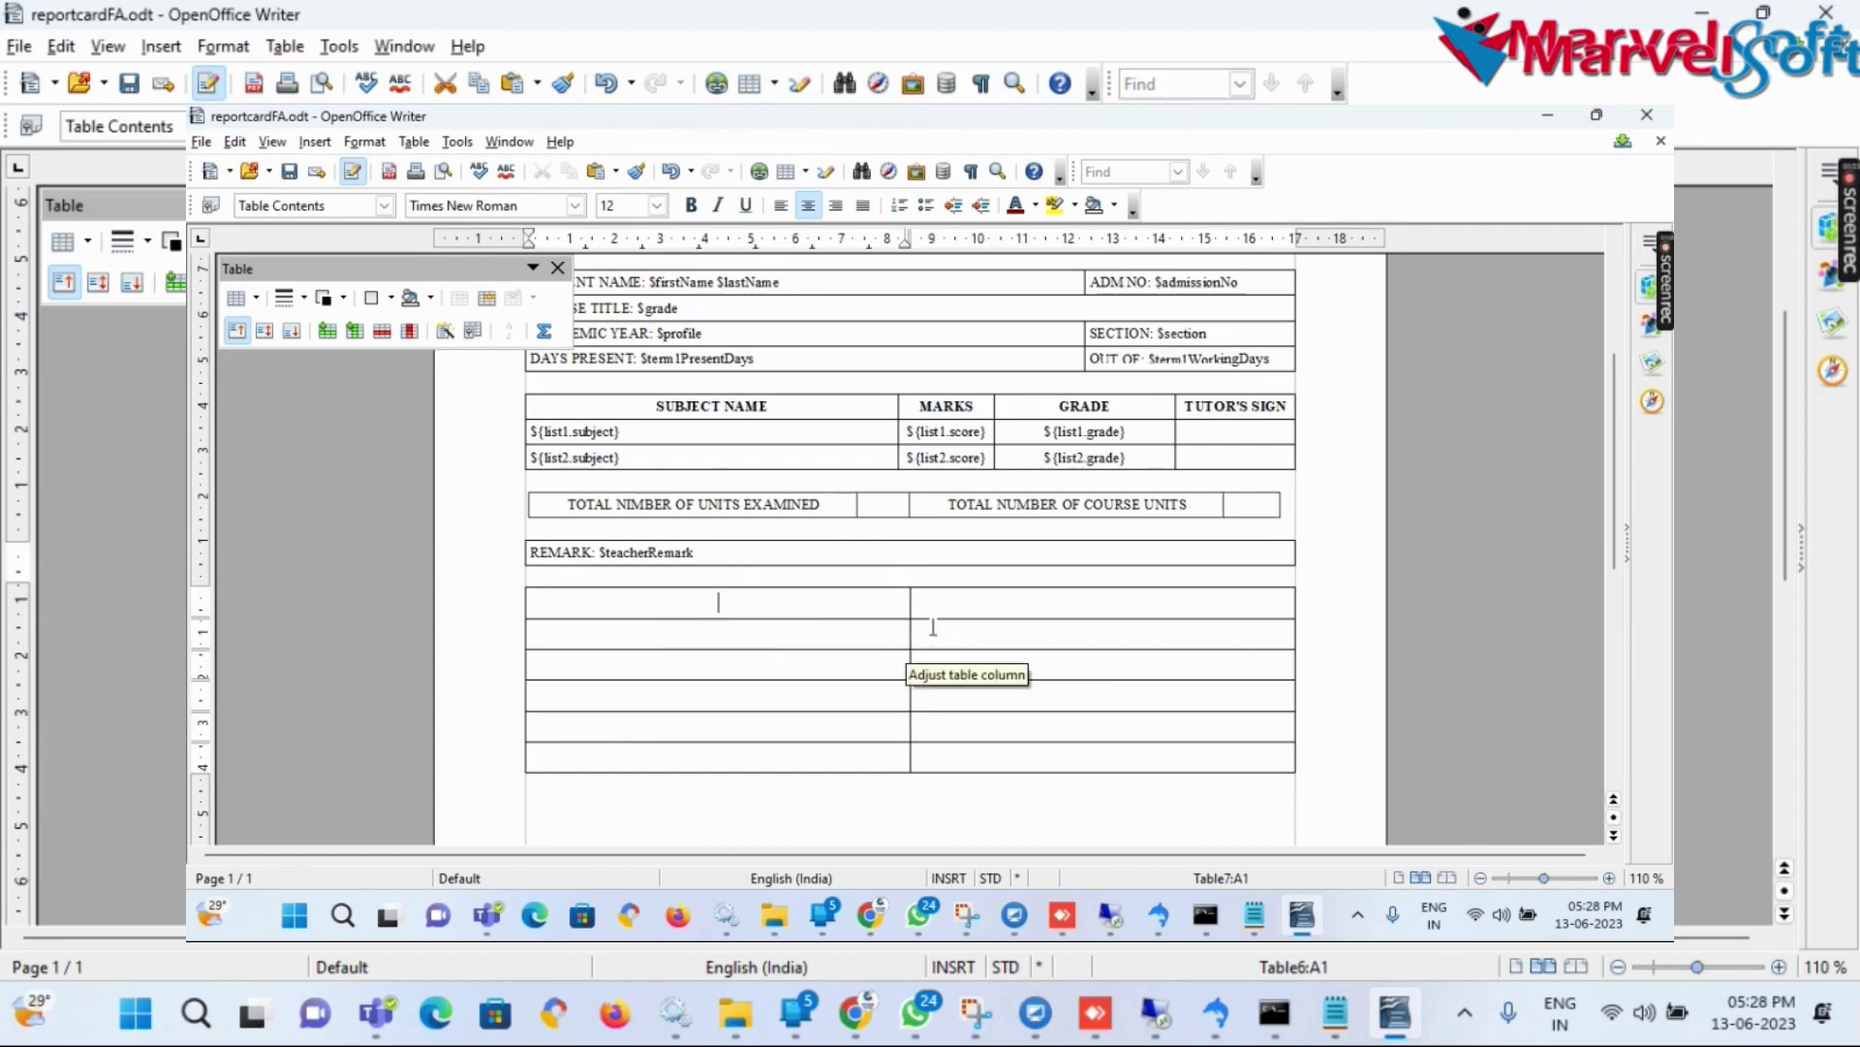
{"action": "left_click", "coordinate": [1270, 599]}
{"action": "left_click", "coordinate": [358, 332]}
{"action": "left_click", "coordinate": [675, 606]}
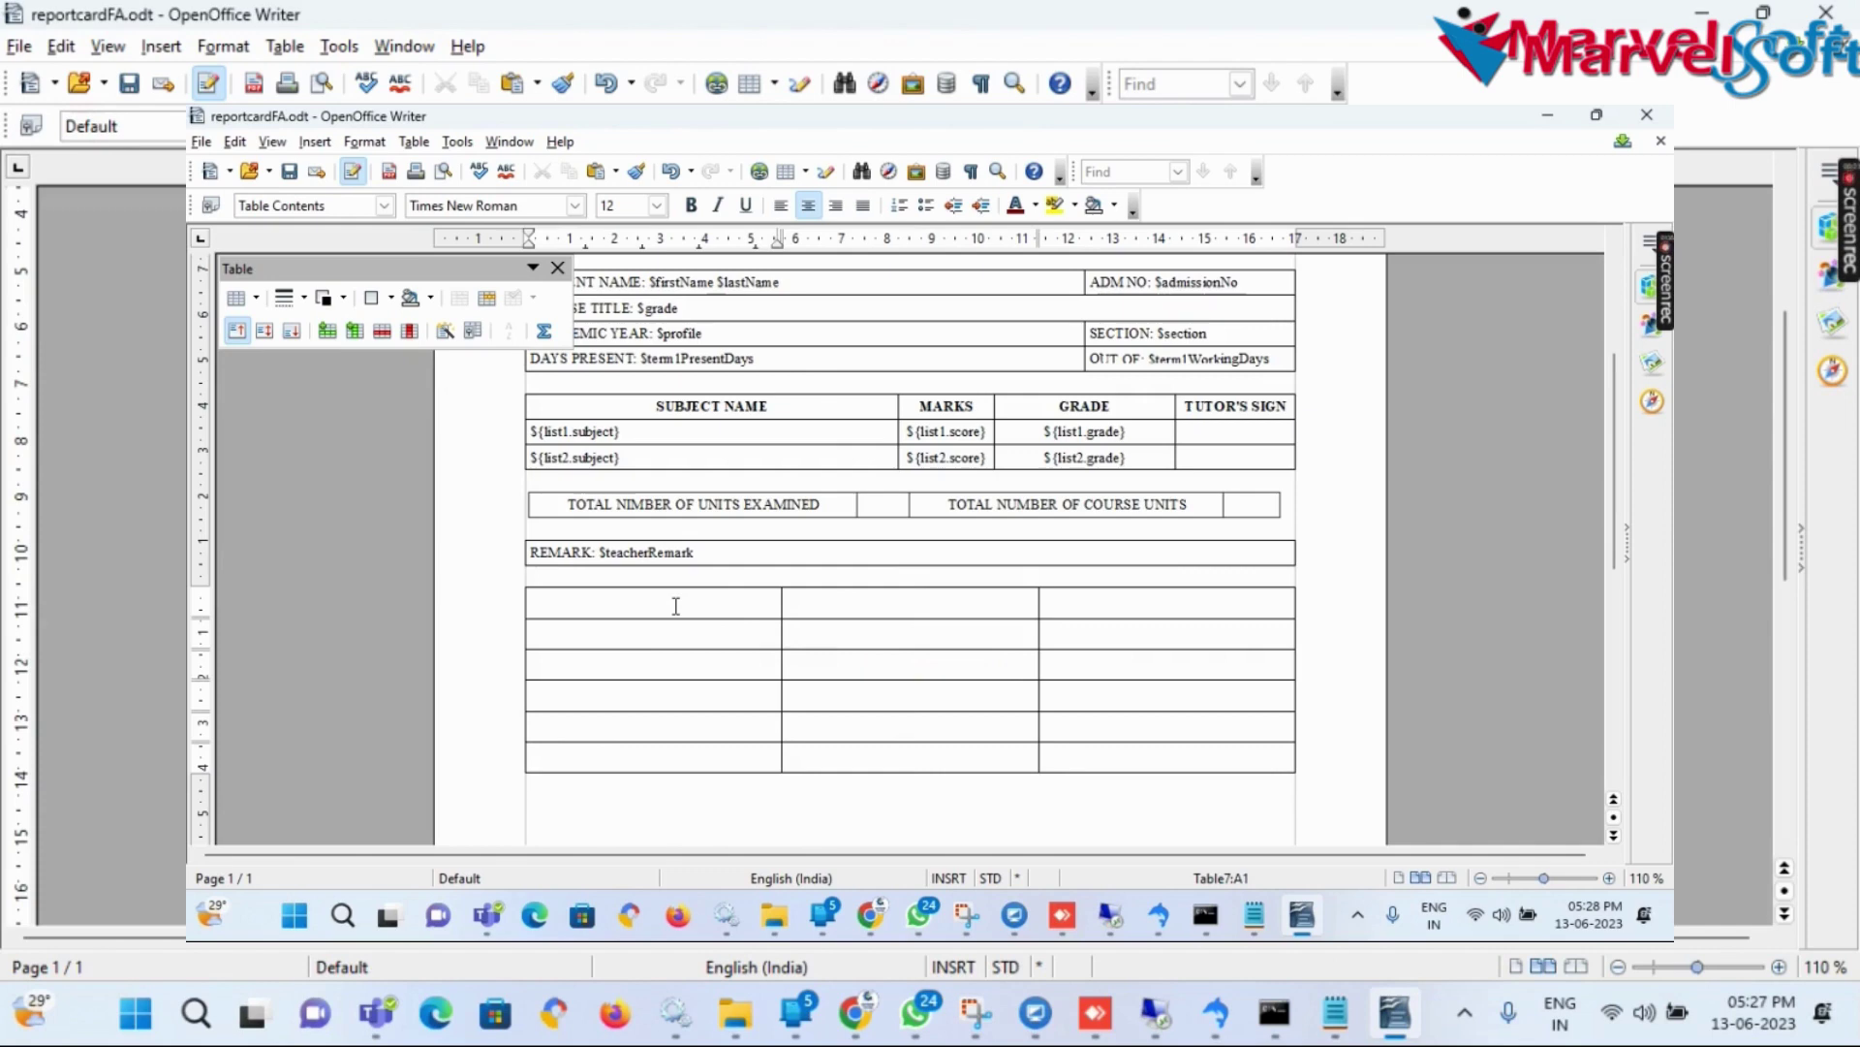
{"action": "left_click_drag", "start_coordinate": [676, 605], "coordinate": [892, 606]}
{"action": "left_click", "coordinate": [461, 300]}
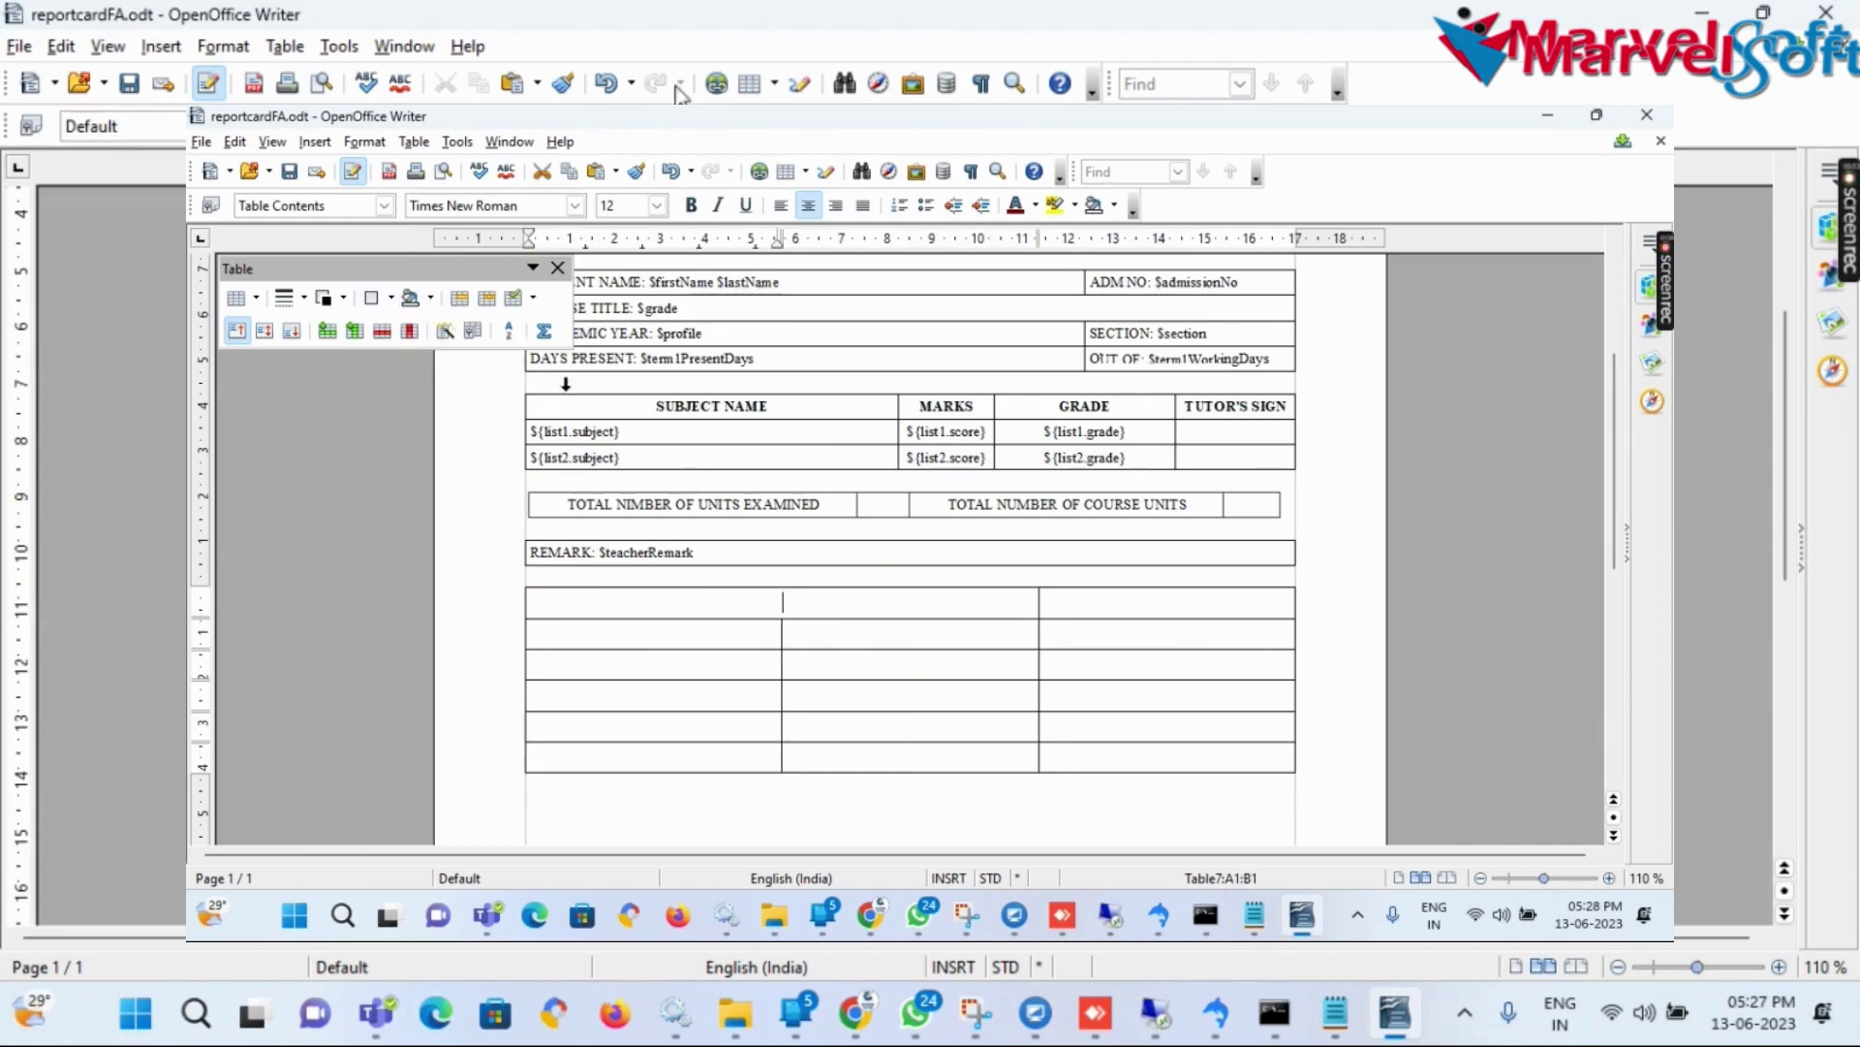
Narrow the first two columns, set the table text to 9 pt, and type the GRADING SYSTEM heading
{"action": "left_click_drag", "start_coordinate": [782, 636], "coordinate": [662, 640]}
{"action": "left_click_drag", "start_coordinate": [1037, 635], "coordinate": [802, 664]}
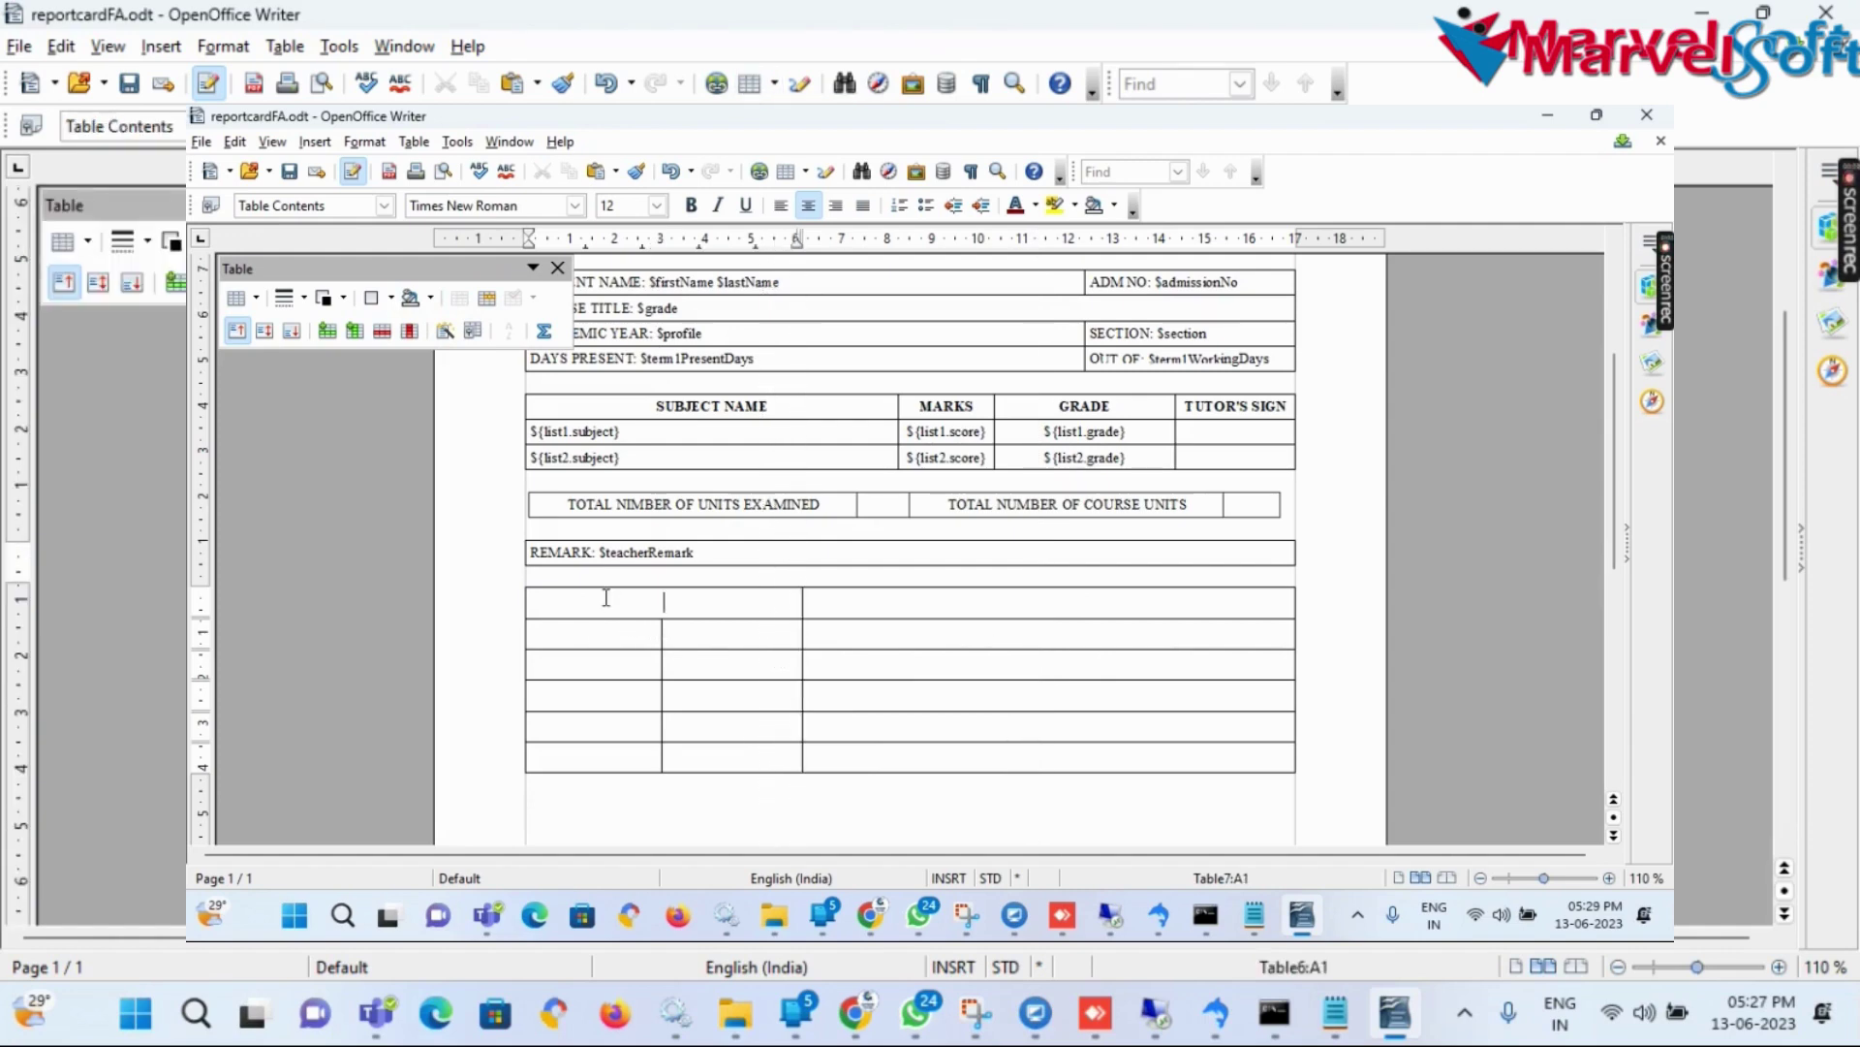
{"action": "type", "text": "ADES G"}
{"action": "key", "text": "BackSpace"}
{"action": "key", "text": "BackSpace"}
{"action": "key", "text": "BackSpace"}
{"action": "key", "text": "BackSpace"}
{"action": "key", "text": "BackSpace"}
{"action": "key", "text": "BackSpace"}
{"action": "key", "text": "BackSpace"}
{"action": "key", "text": "BackSpace"}
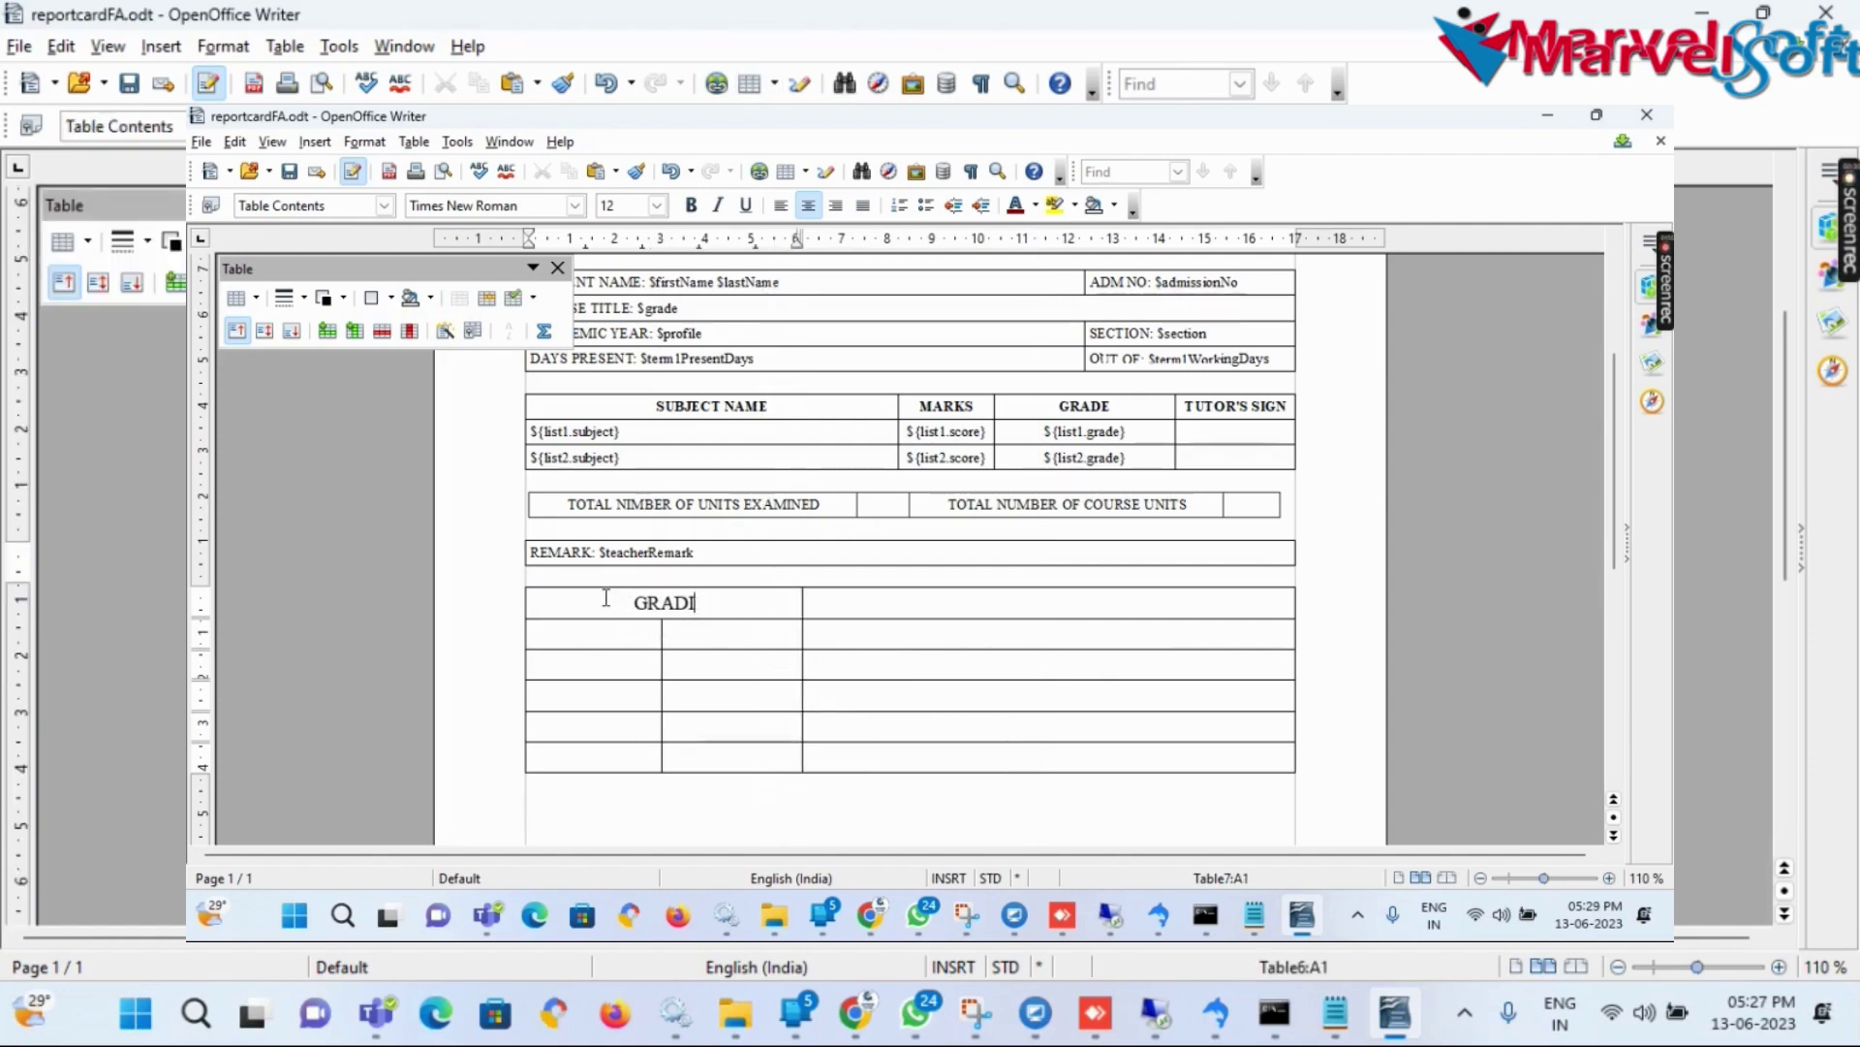
{"action": "left_click_drag", "start_coordinate": [606, 597], "coordinate": [1049, 756]}
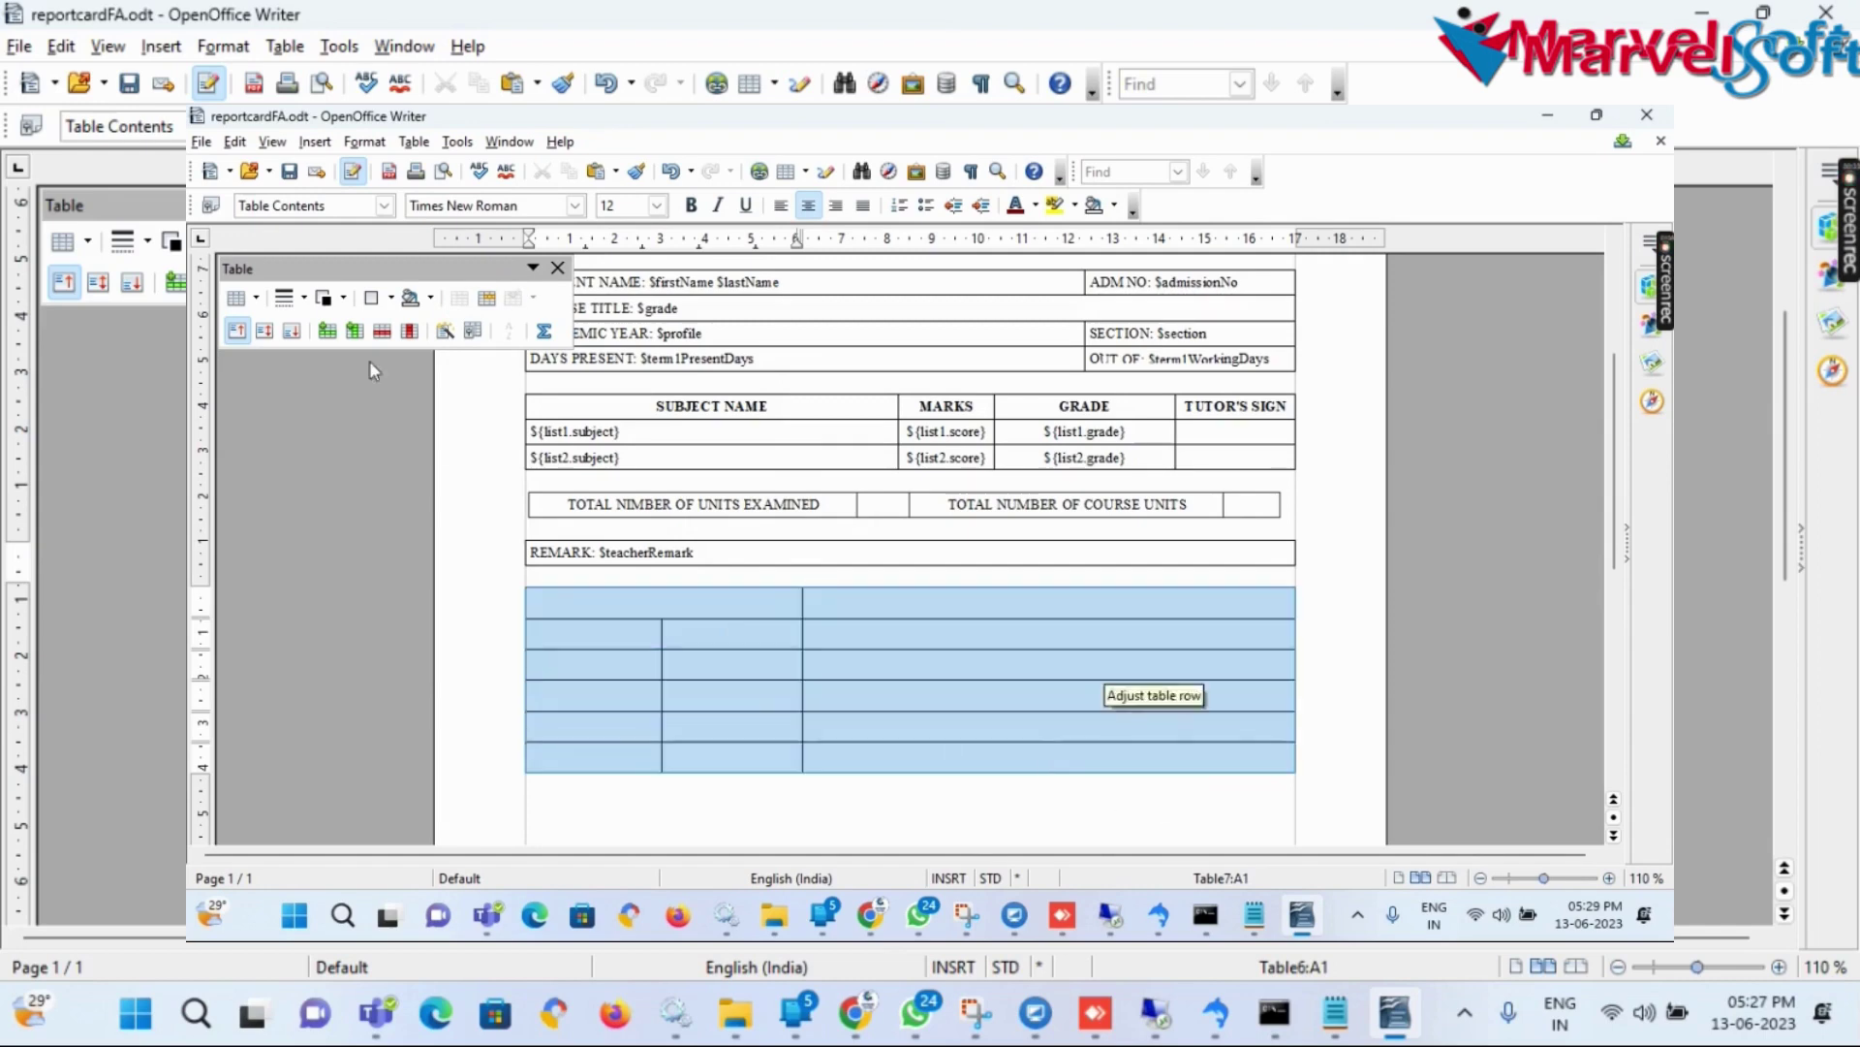
{"action": "left_click", "coordinate": [658, 206]}
{"action": "left_click", "coordinate": [620, 279]}
{"action": "left_click", "coordinate": [795, 605]}
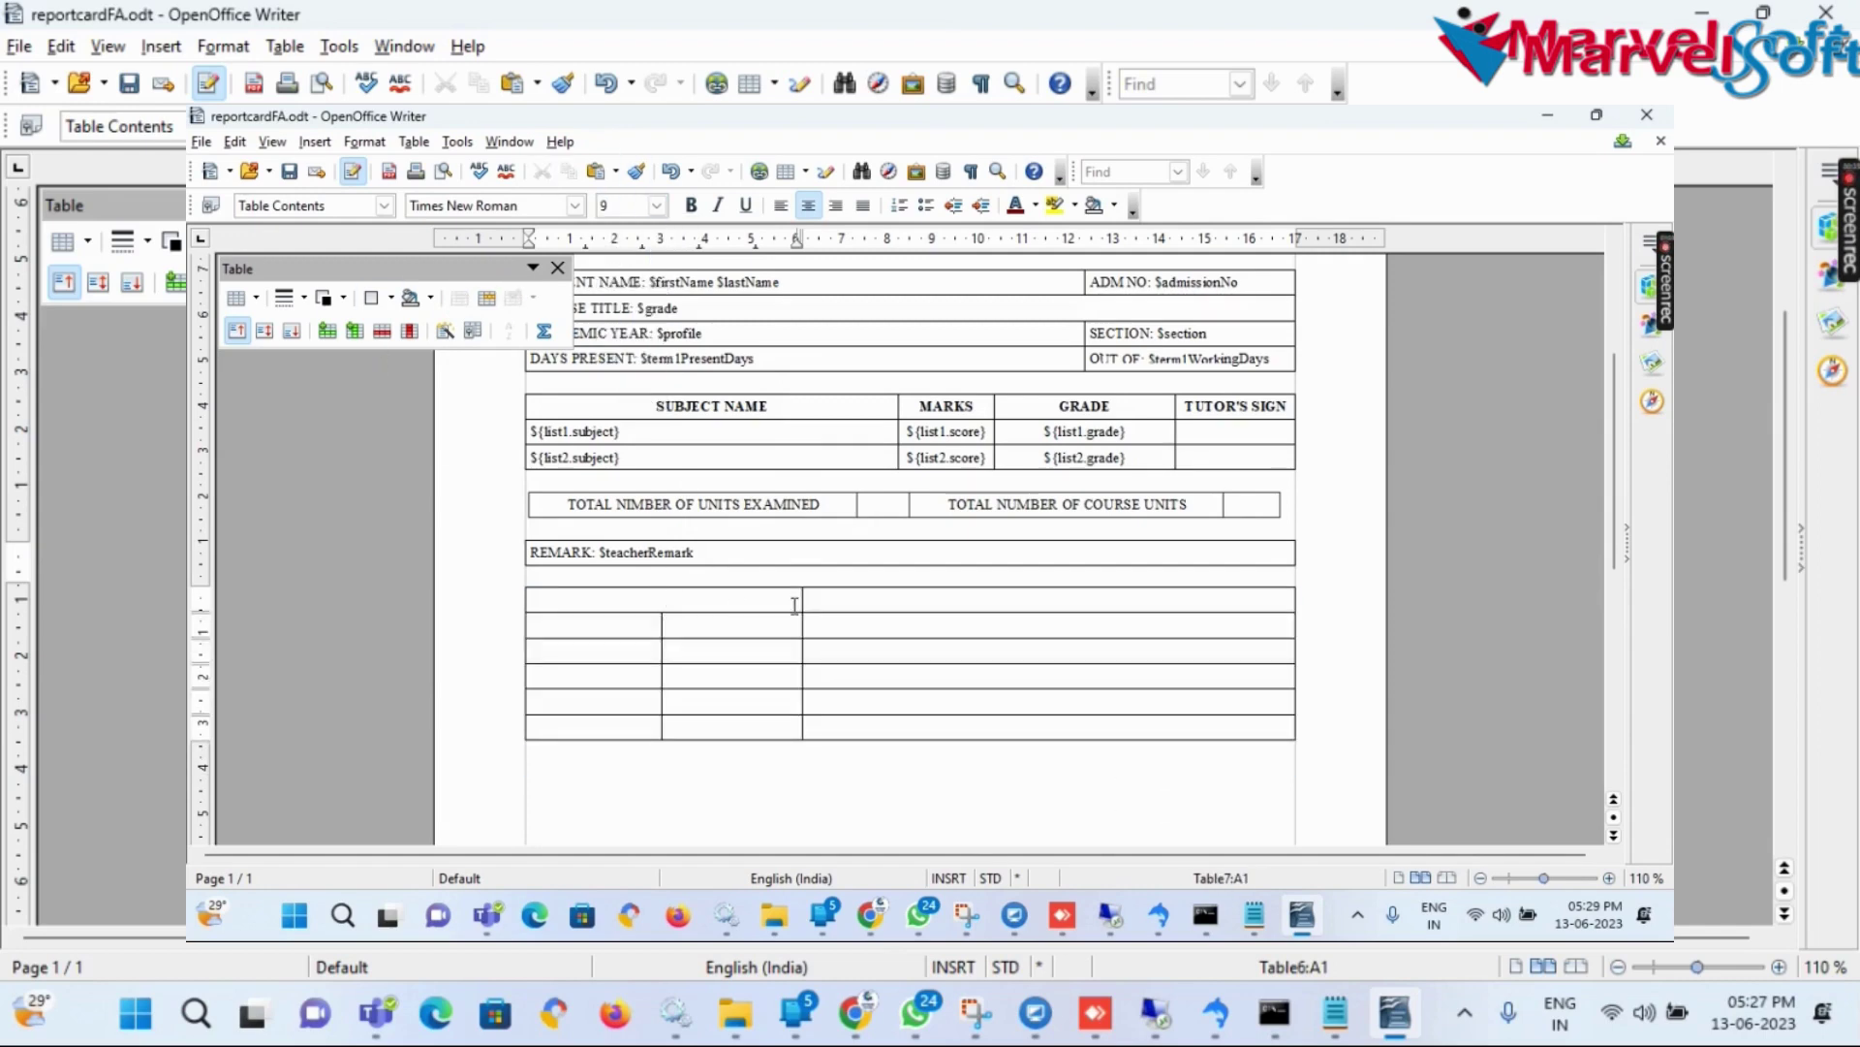
{"action": "type", "text": "GRADING SYSTEM"}
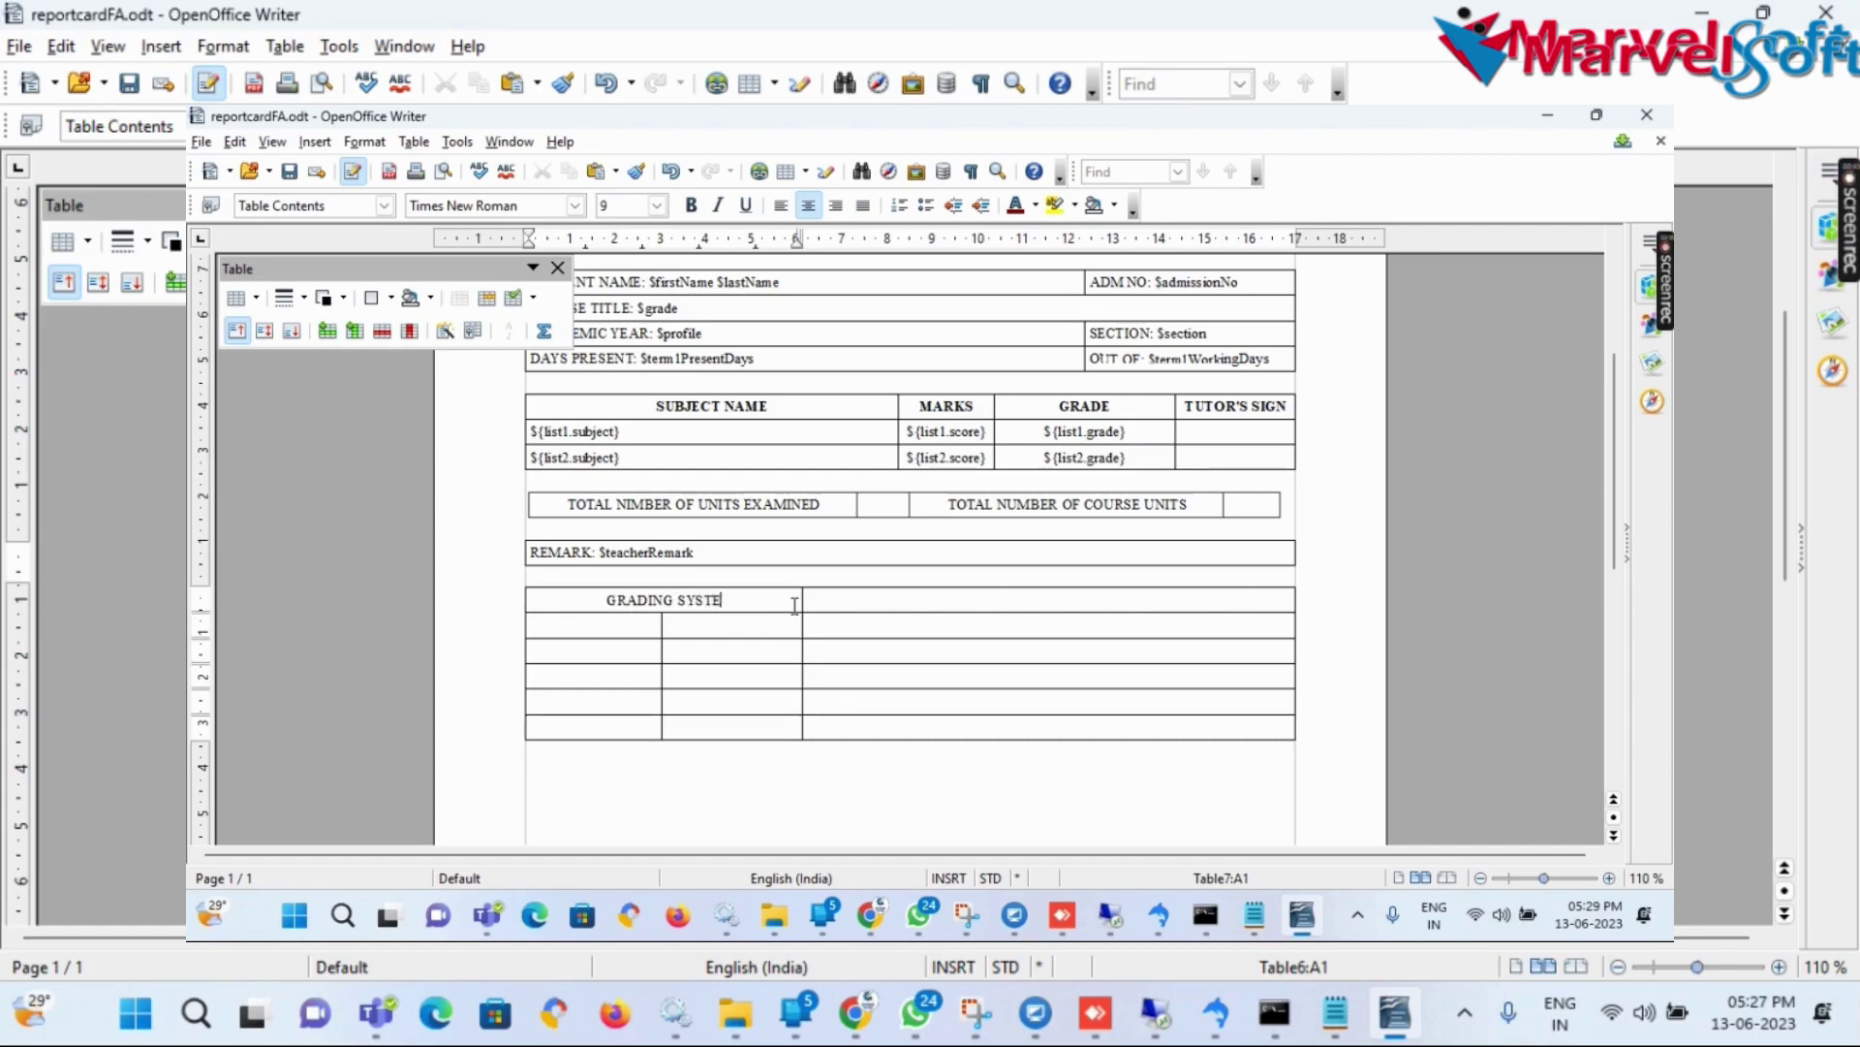
{"action": "left_click", "coordinate": [633, 616]}
Enter the '70% and Above=' band with a left-aligned A(DISTICTION) grade beside it
{"action": "type", "text": "70% and Above="}
{"action": "left_click", "coordinate": [622, 664]}
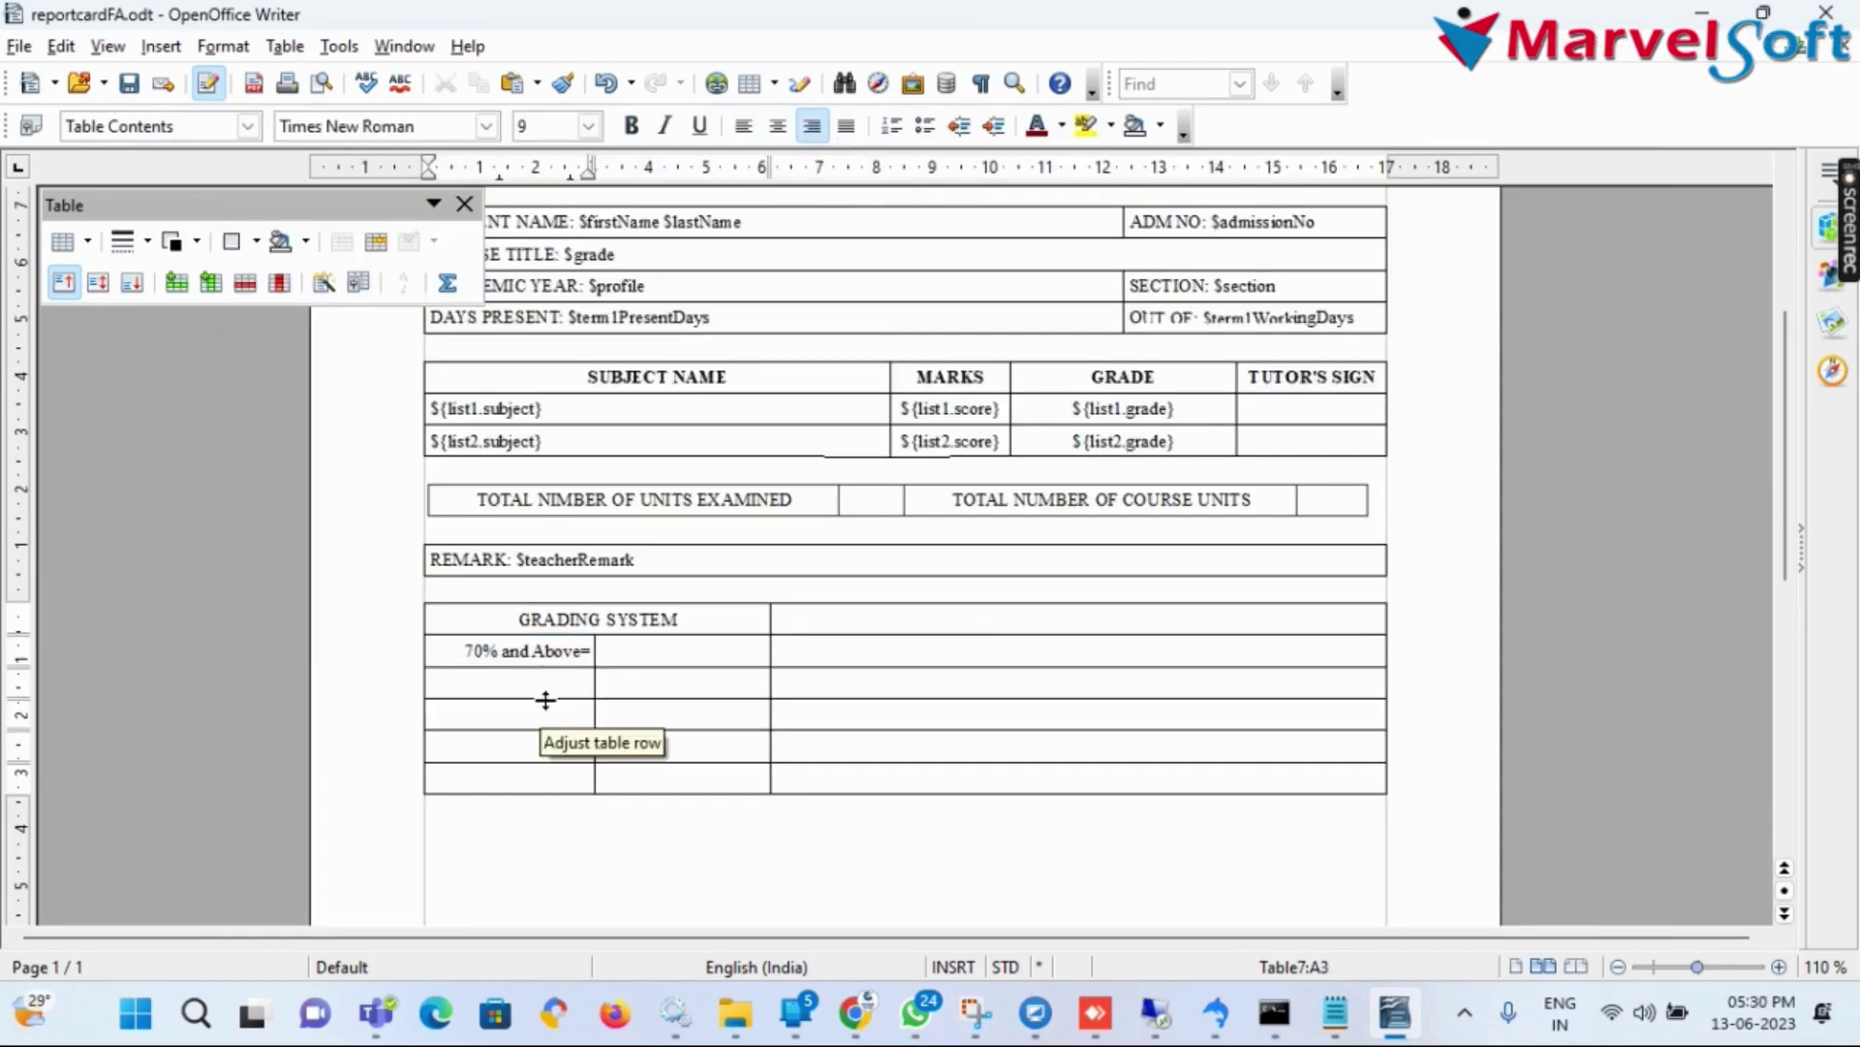
{"action": "left_click", "coordinate": [665, 652]}
{"action": "type", "text": "A(DISTI"}
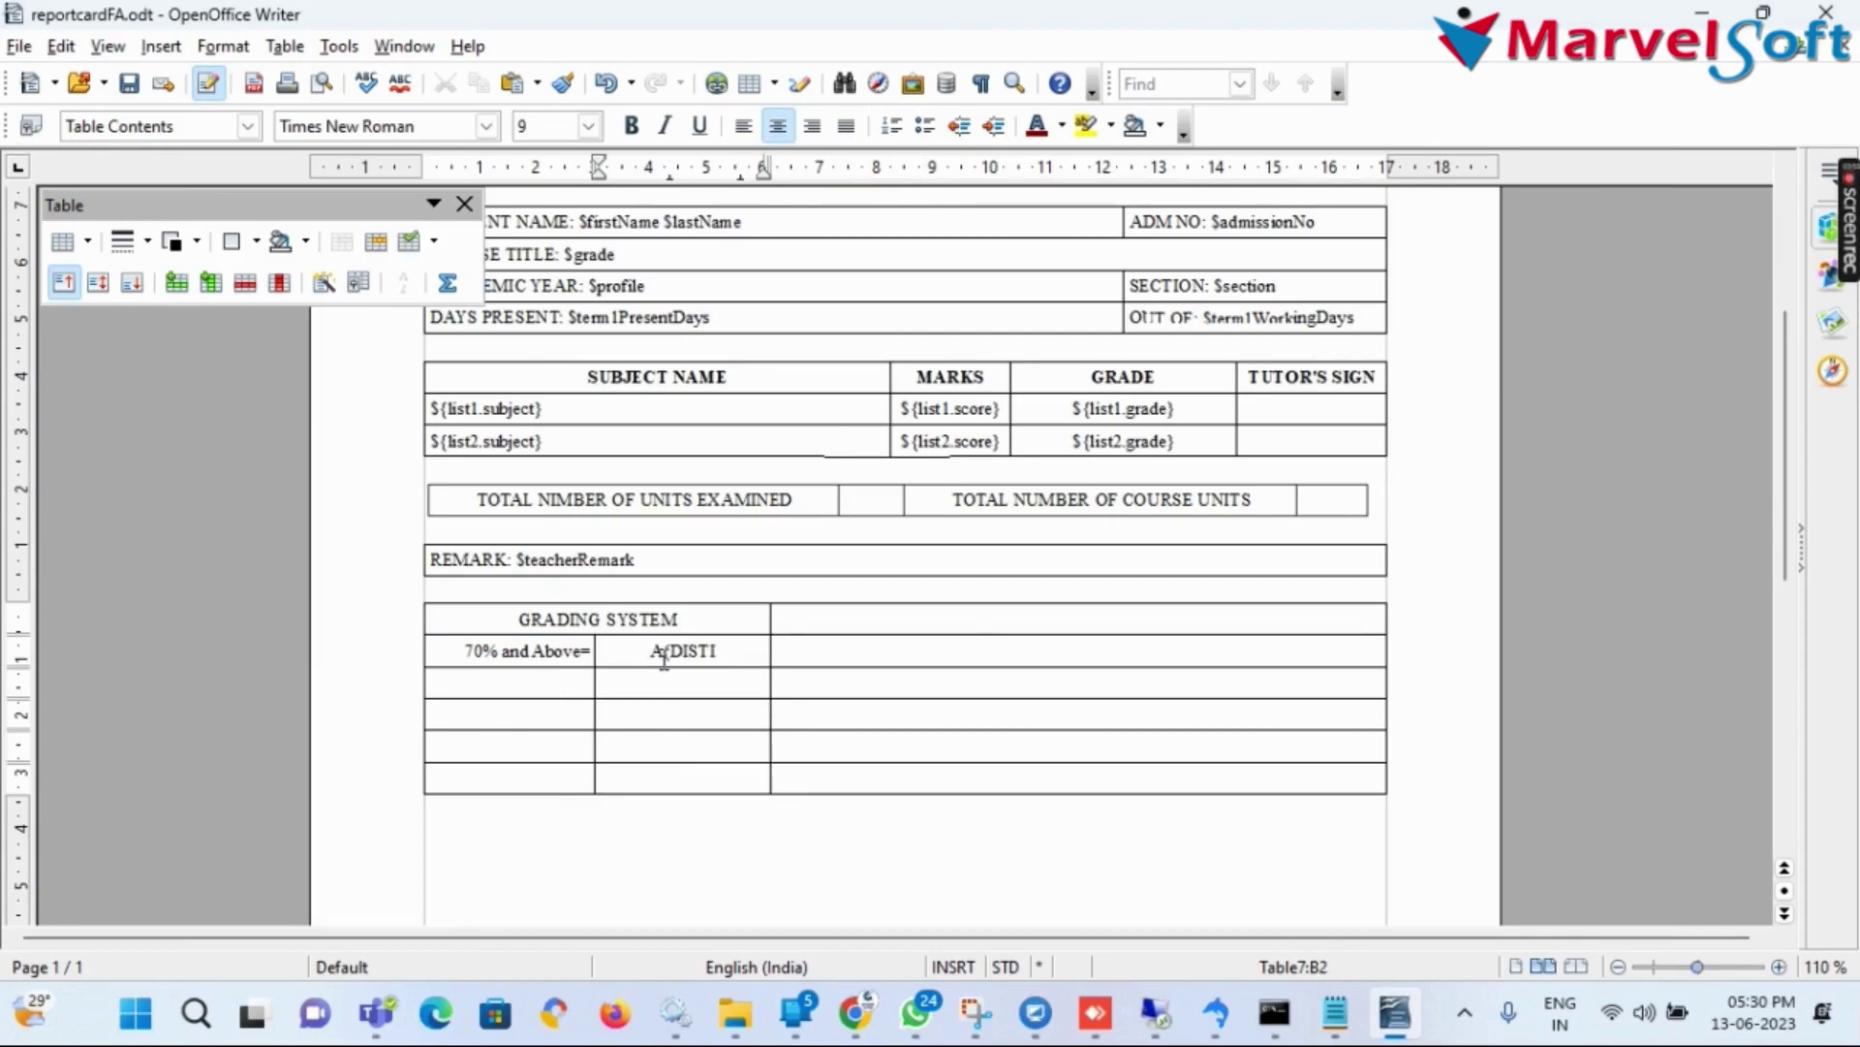
{"action": "type", "text": "CTION)"}
{"action": "key", "text": "ctrl+l"}
Add band labels '60% - 69% =', '50% - 59% =', '40% - 49% =' with spaced equals signs
{"action": "left_click", "coordinate": [548, 691]}
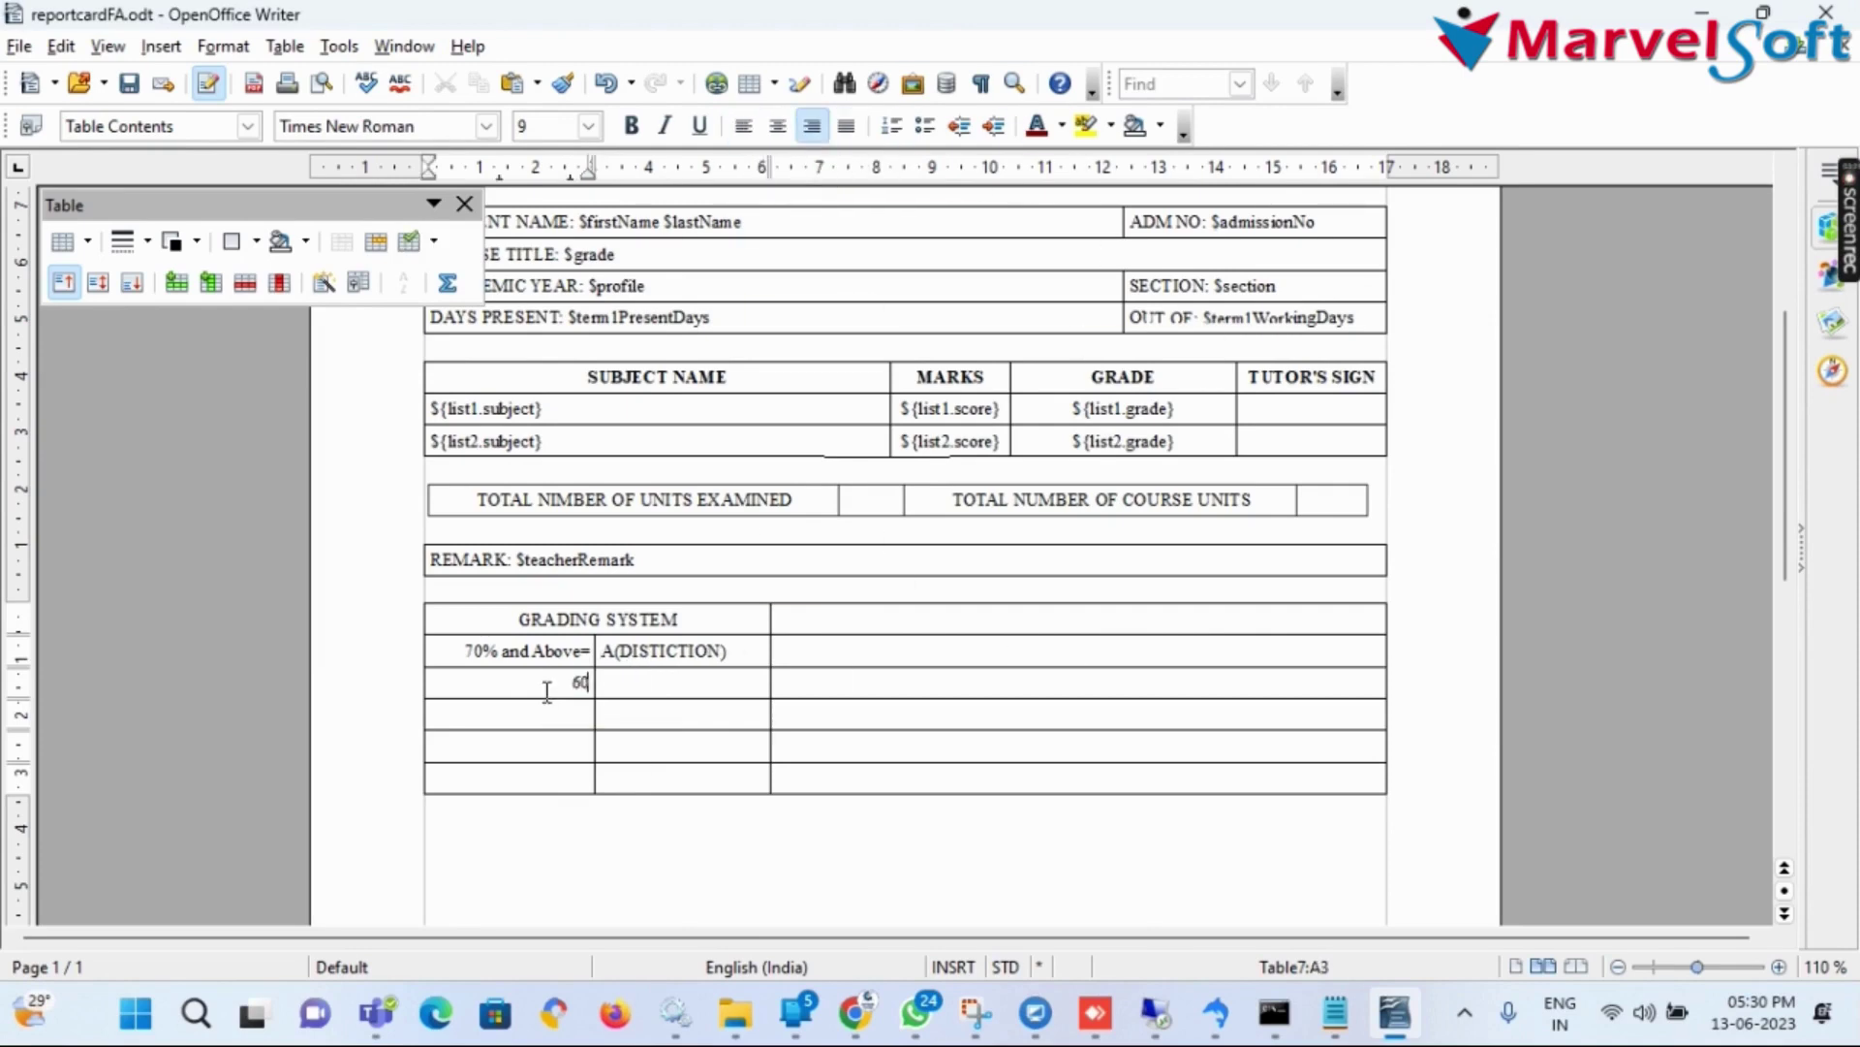
{"action": "type", "text": "60% - 69%+"}
{"action": "key", "text": "BackSpace"}
{"action": "type", "text": "="}
{"action": "left_click", "coordinate": [561, 712]}
{"action": "type", "text": "50% - 59%="}
{"action": "left_click", "coordinate": [580, 683]}
{"action": "left_click", "coordinate": [580, 714]}
{"action": "left_click", "coordinate": [586, 651]}
{"action": "left_click", "coordinate": [588, 746]}
{"action": "type", "text": "40"}
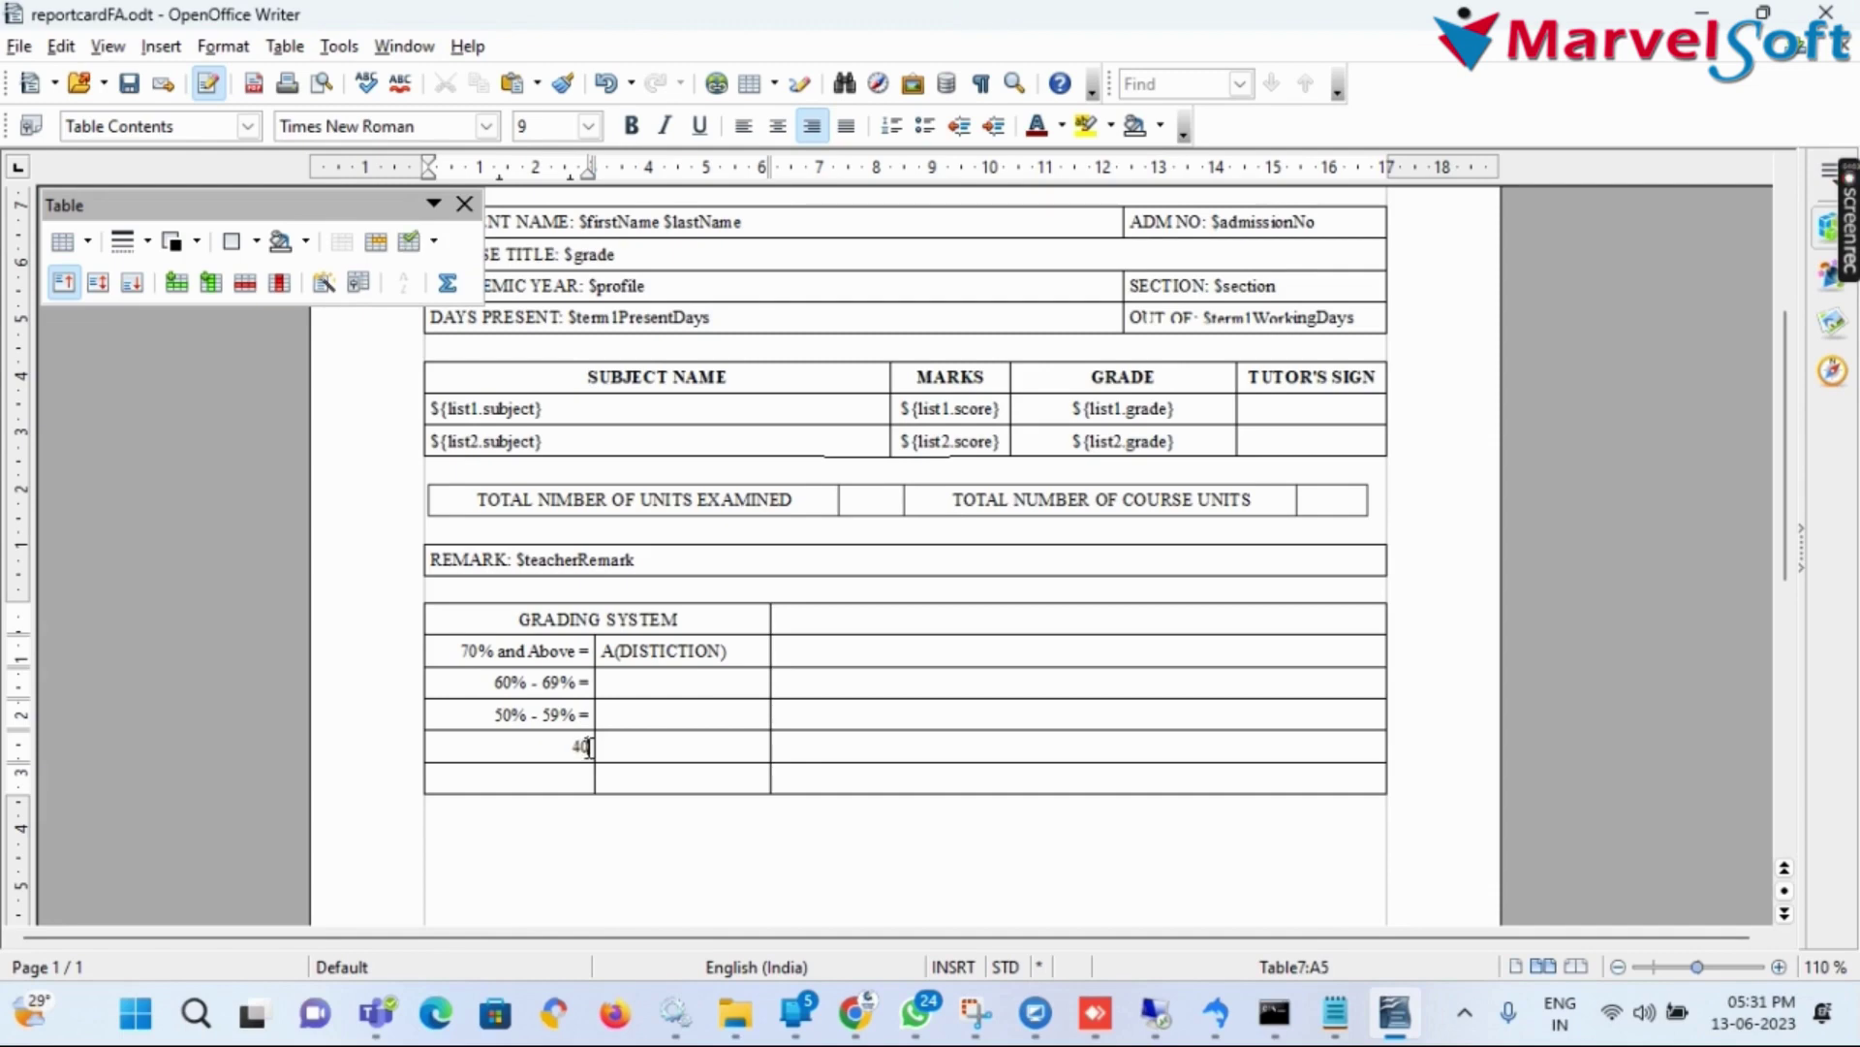
{"action": "type", "text": "% - 49% ="}
Add the 'Below 40% =' band and bold all five band labels
{"action": "left_click", "coordinate": [547, 775]}
{"action": "type", "text": "Below 40% ="}
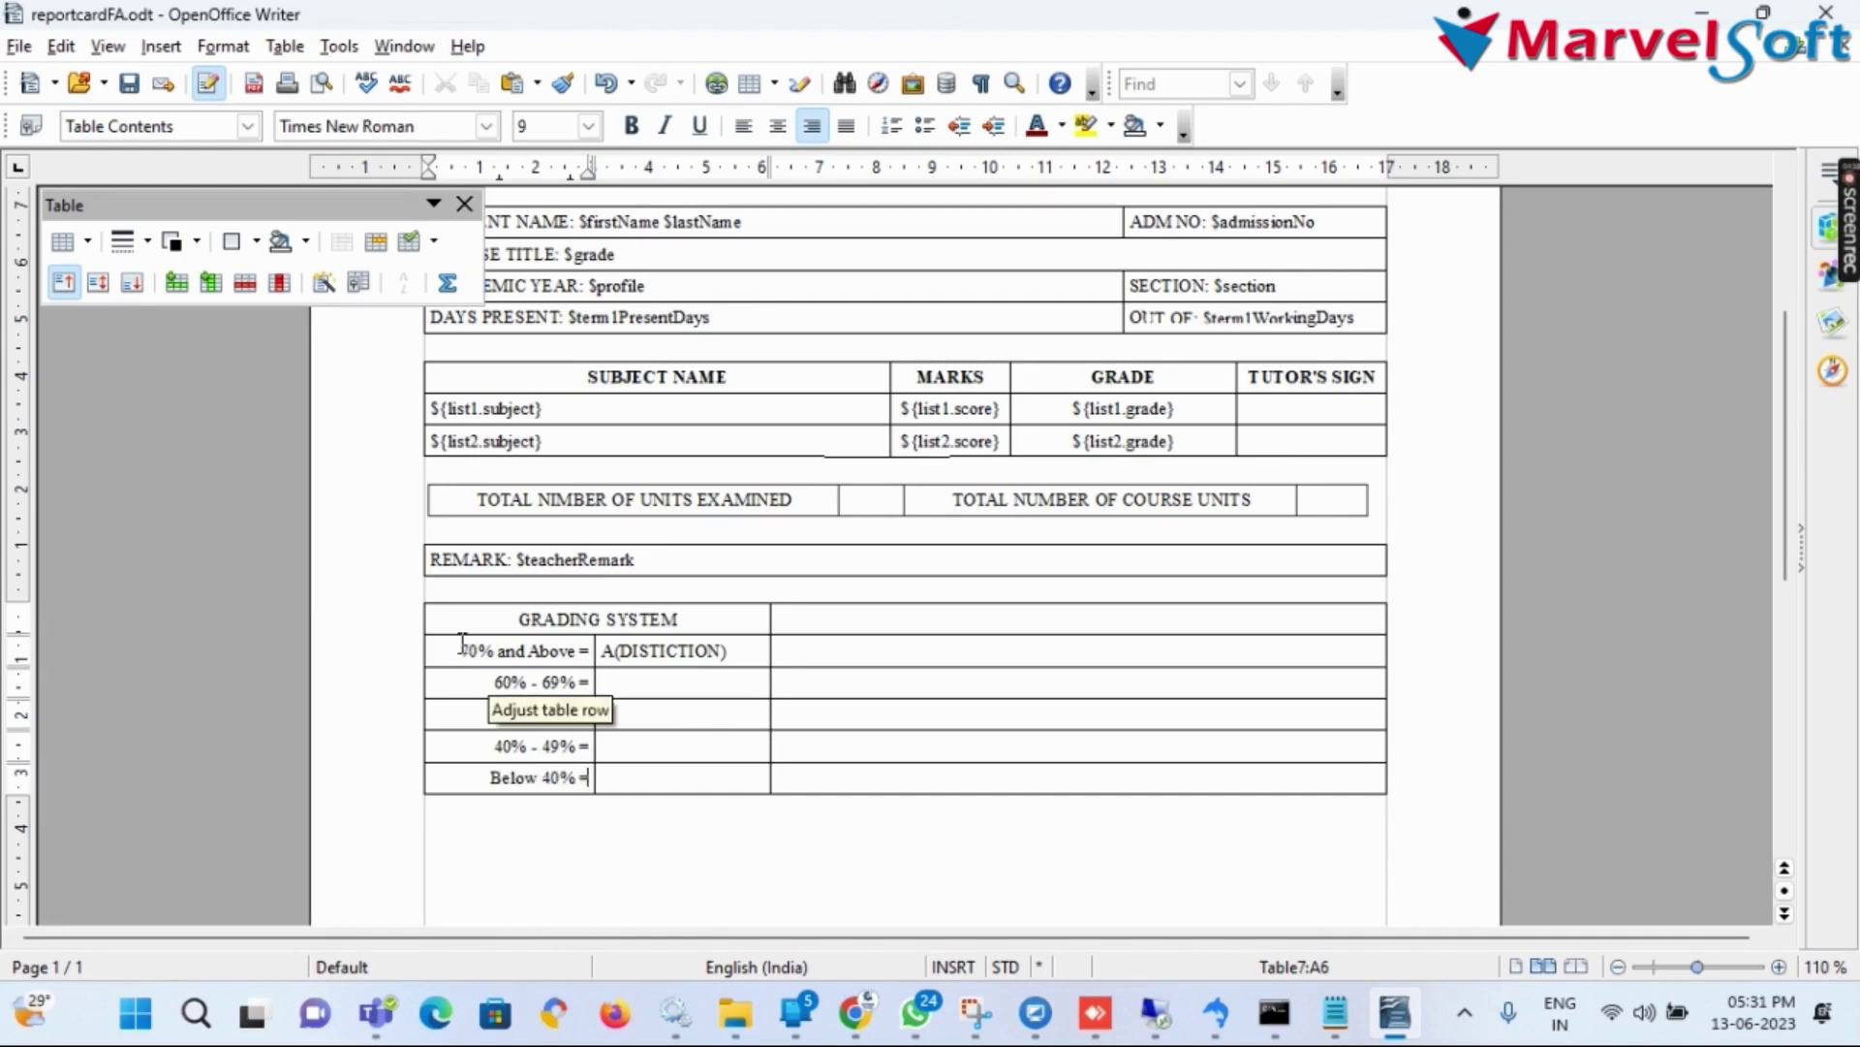
{"action": "left_click_drag", "start_coordinate": [465, 647], "coordinate": [529, 760]}
{"action": "left_click", "coordinate": [631, 125]}
Fill left-aligned grades B(CREDIT), C(PASS), D(Marginable Pass) and F(FAIL) beside the remaining bands
{"action": "left_click", "coordinate": [651, 683]}
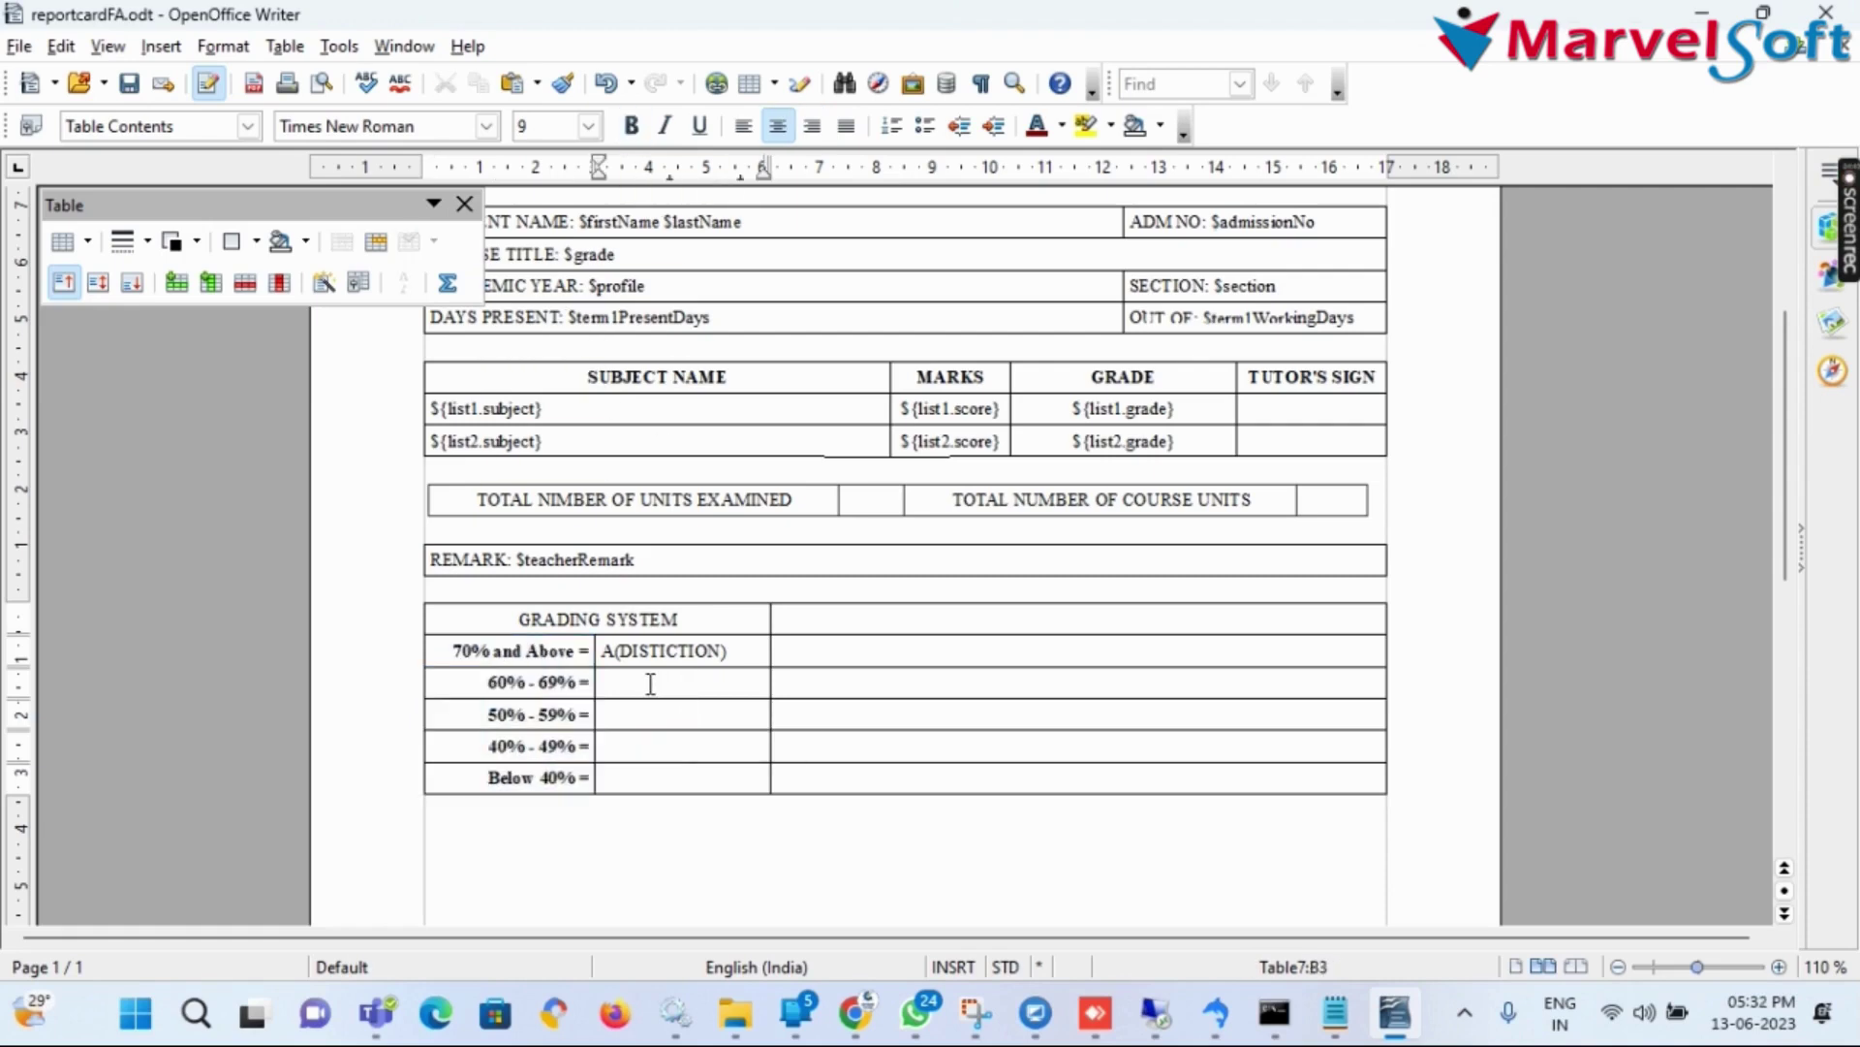
{"action": "type", "text": "B(CREDIT"}
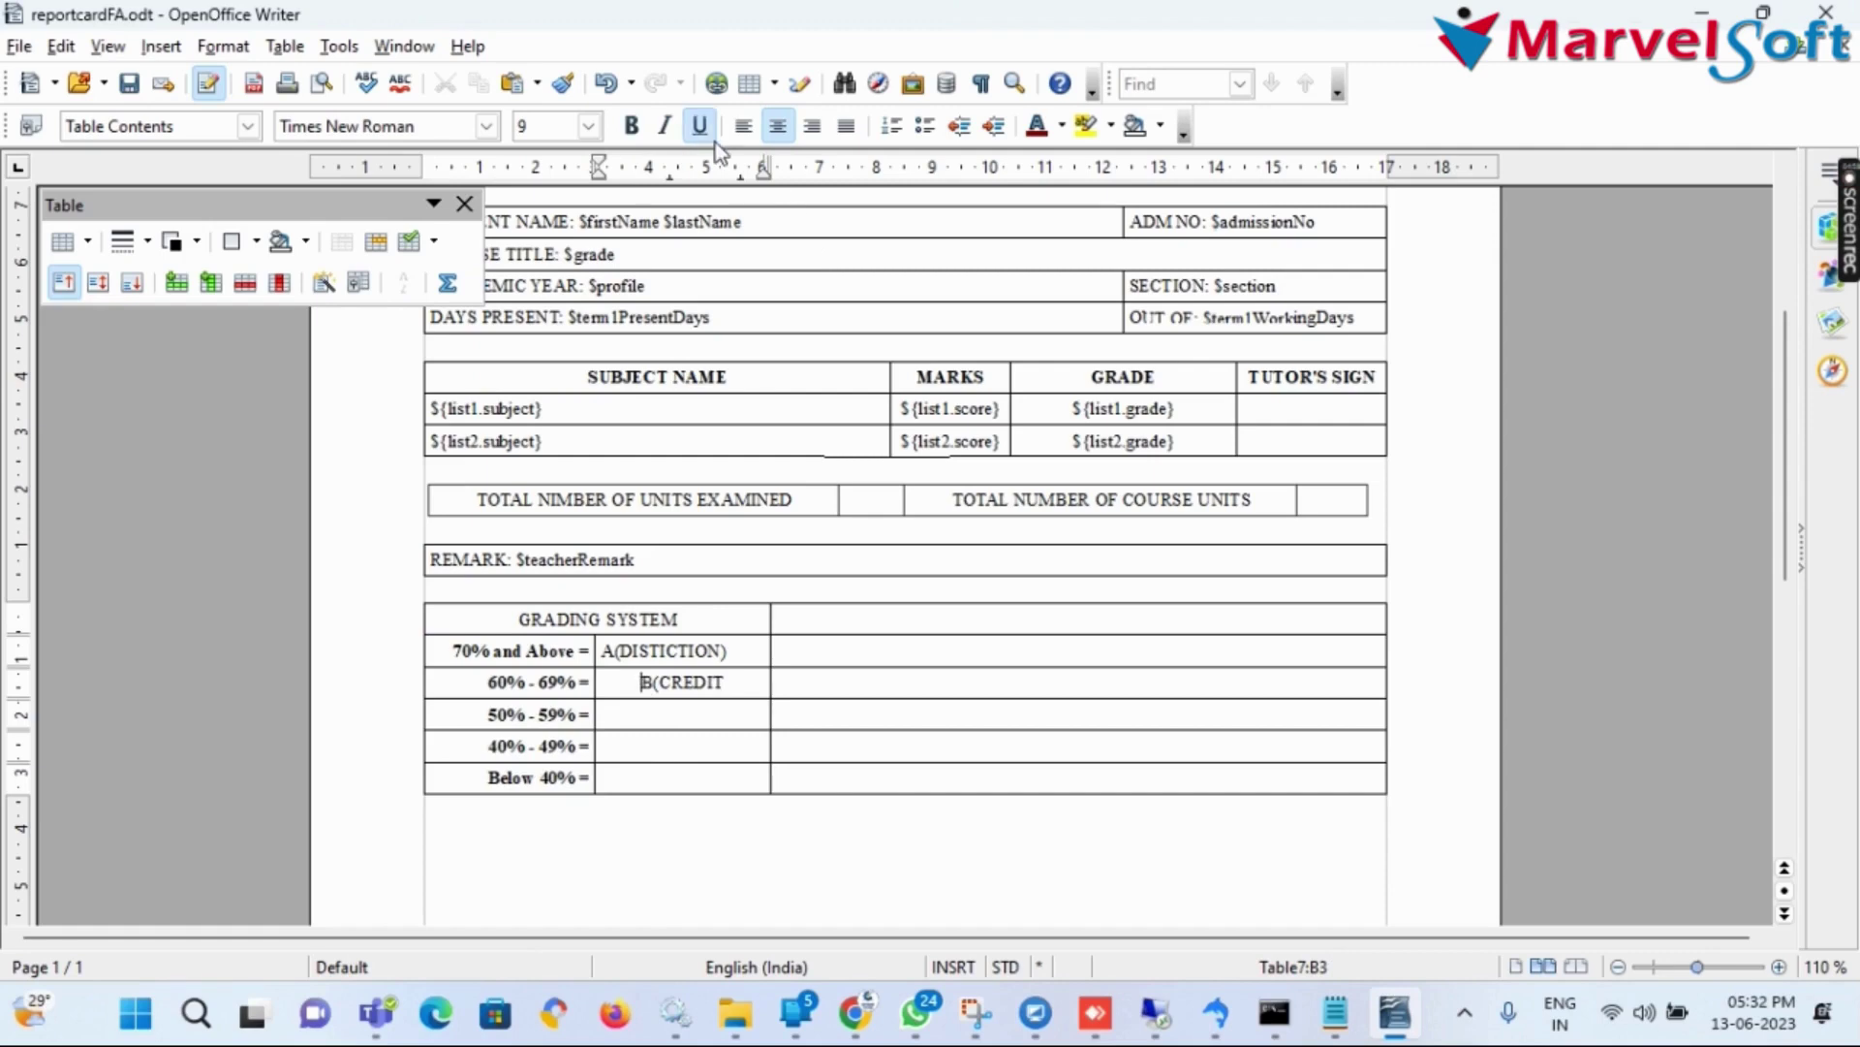
{"action": "left_click", "coordinate": [741, 129]}
{"action": "left_click", "coordinate": [632, 707]}
{"action": "type", "text": "C(PASS)"}
{"action": "key", "text": "ctrl+l"}
{"action": "left_click", "coordinate": [641, 748]}
{"action": "type", "text": "D(Marginable "}
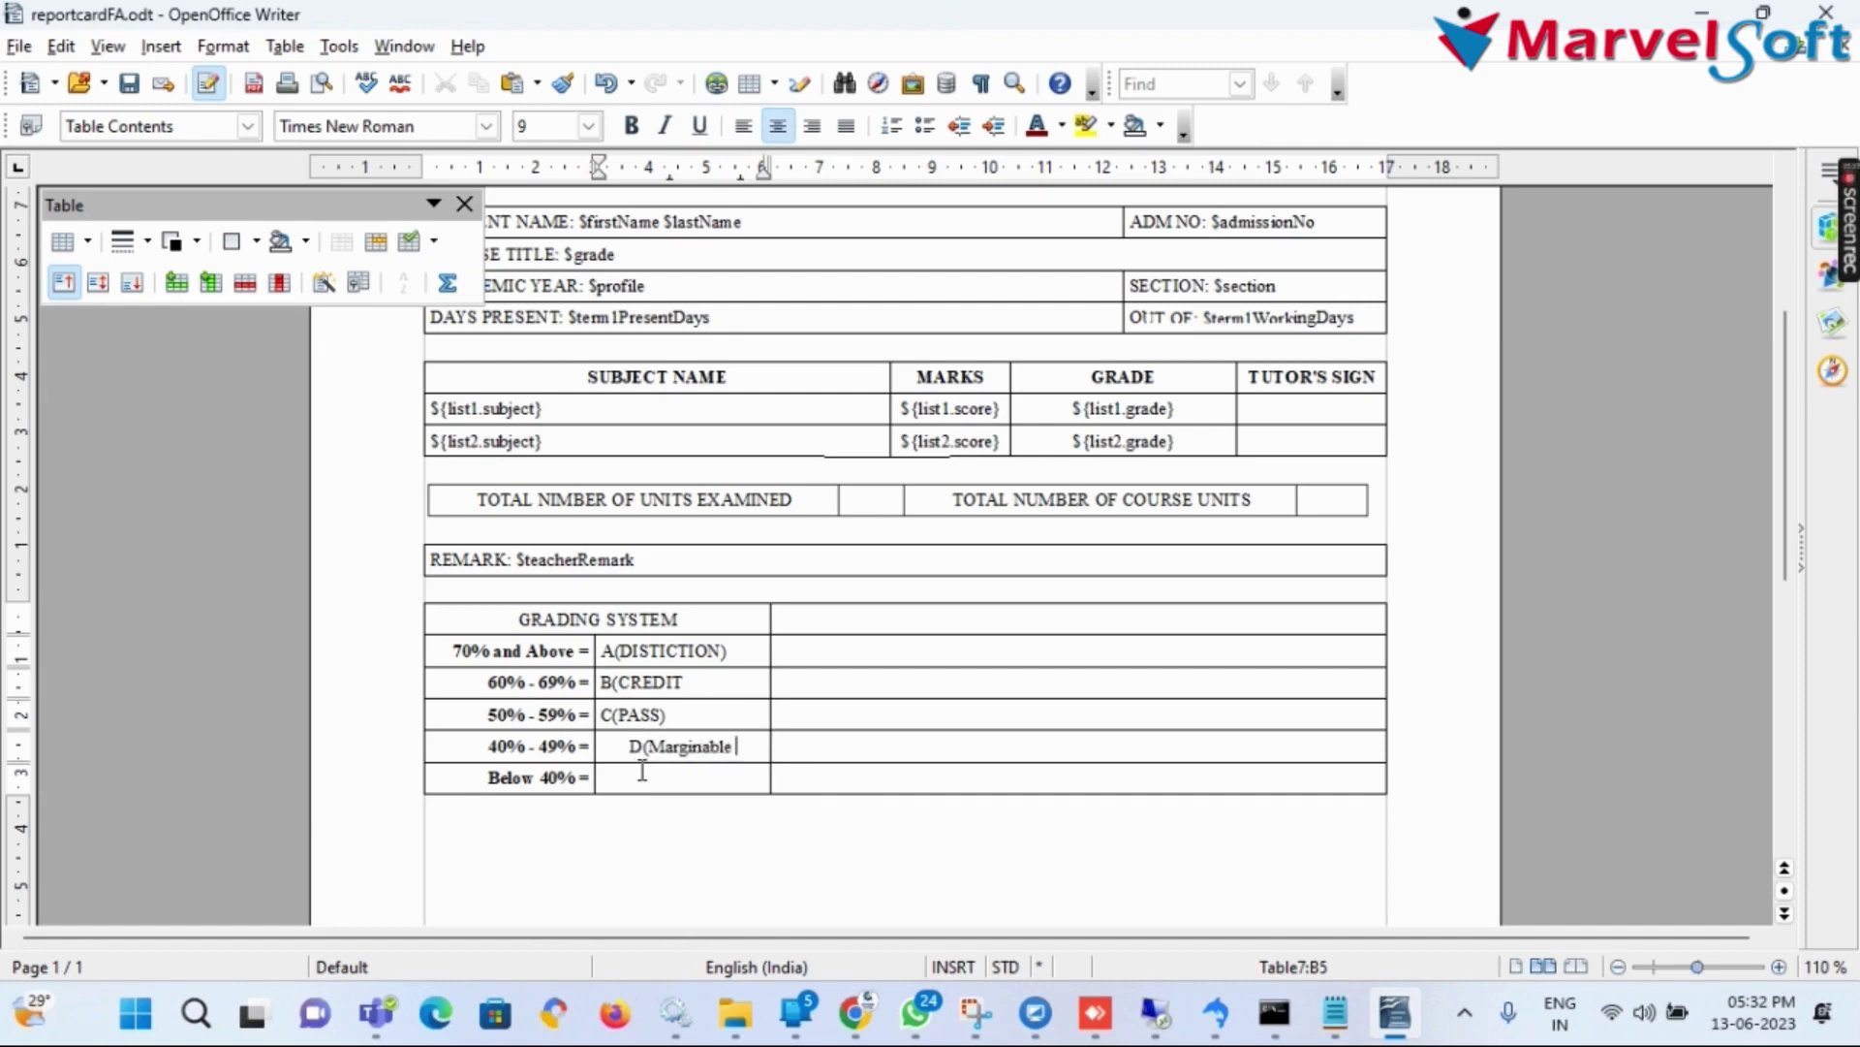
{"action": "type", "text": "Pass)"}
{"action": "key", "text": "ctrl+l"}
{"action": "left_click", "coordinate": [645, 776]}
{"action": "type", "text": "F("}
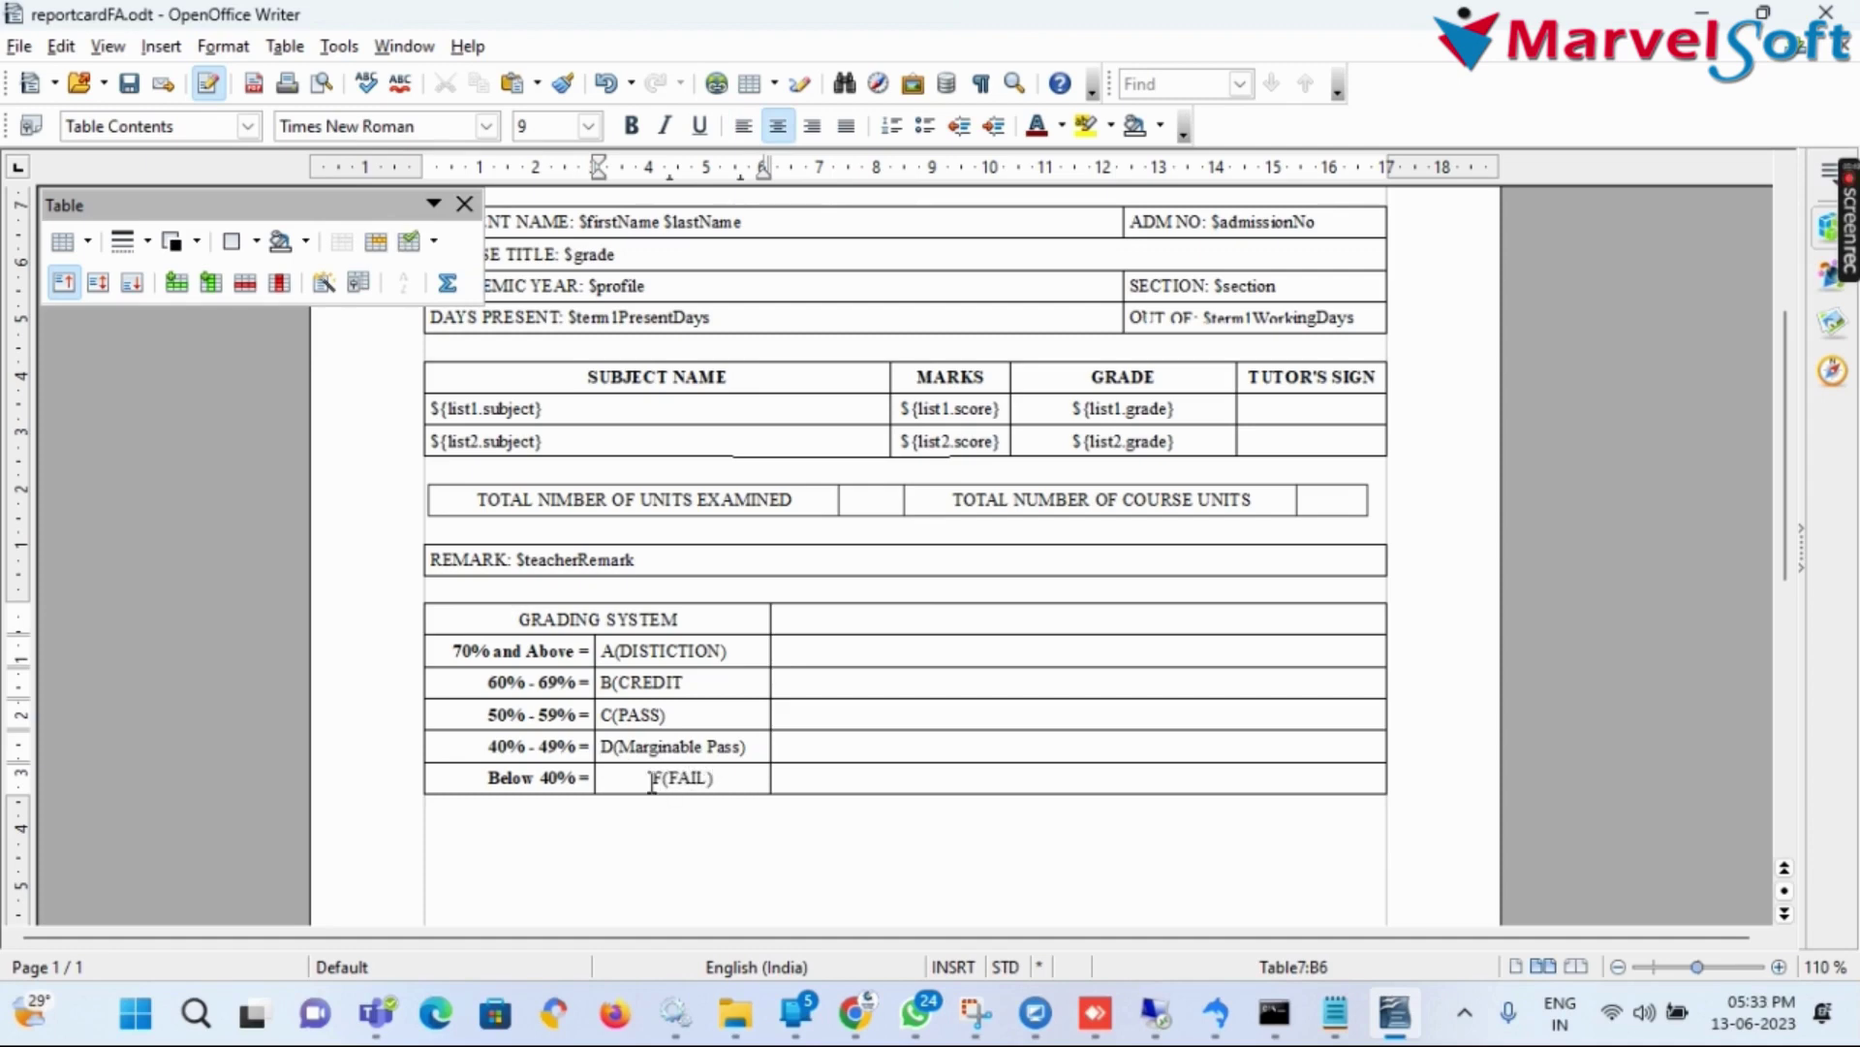
Bold the GRADING SYSTEM heading and merge the six empty right-column cells into one
{"action": "triple_click", "coordinate": [632, 608]}
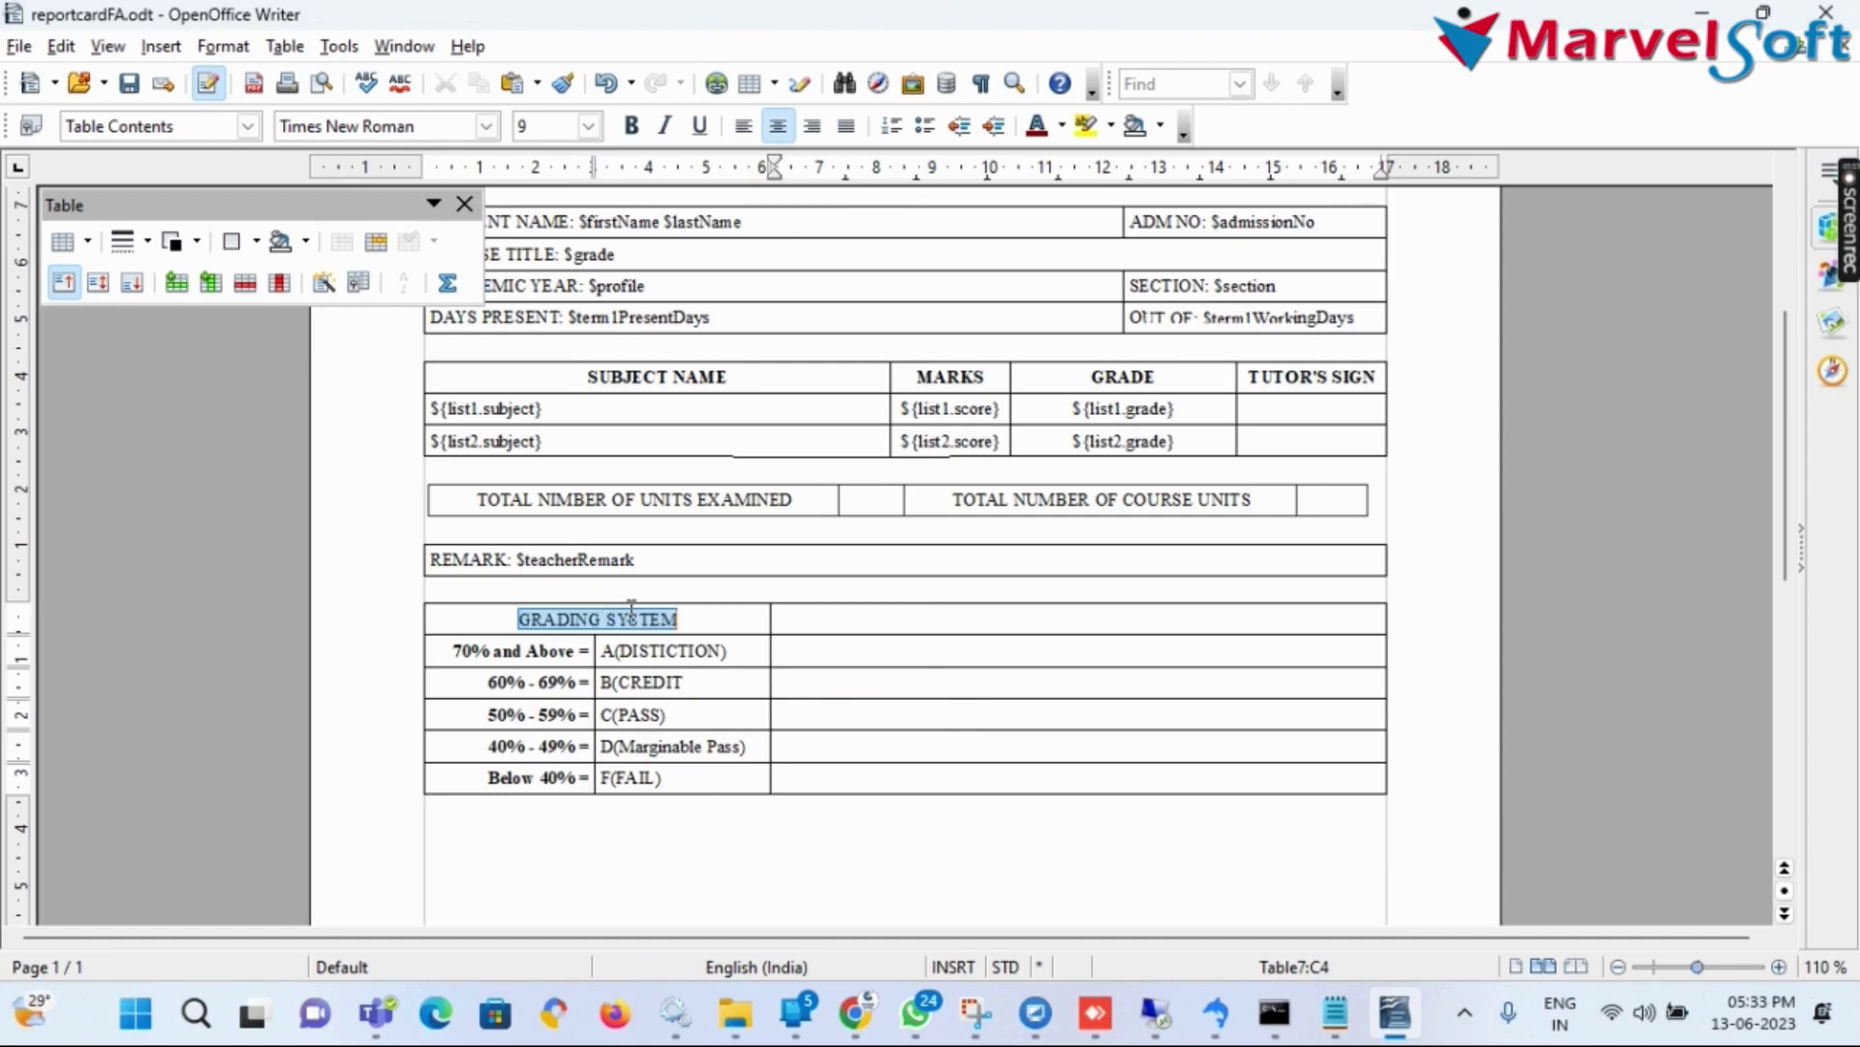
{"action": "left_click", "coordinate": [631, 125]}
{"action": "left_click", "coordinate": [937, 696]}
{"action": "left_click_drag", "start_coordinate": [814, 625], "coordinate": [989, 780]}
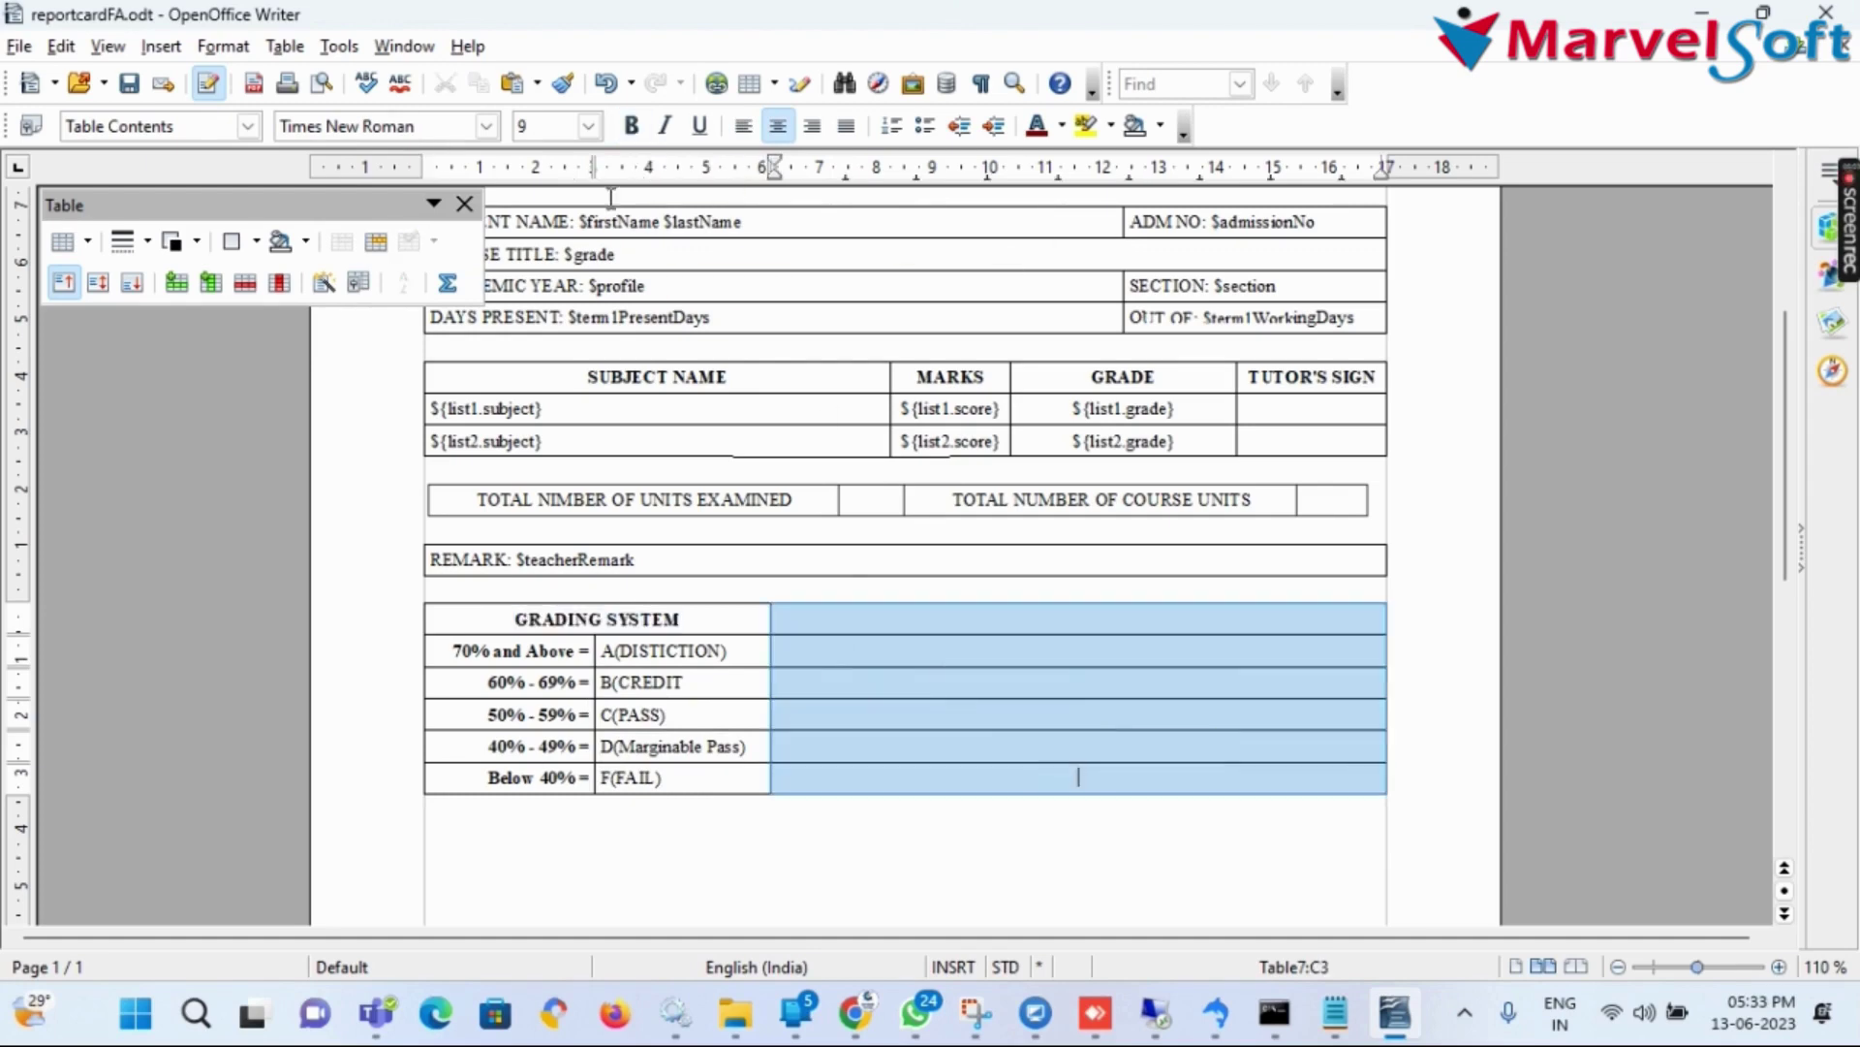
{"action": "left_click", "coordinate": [341, 241]}
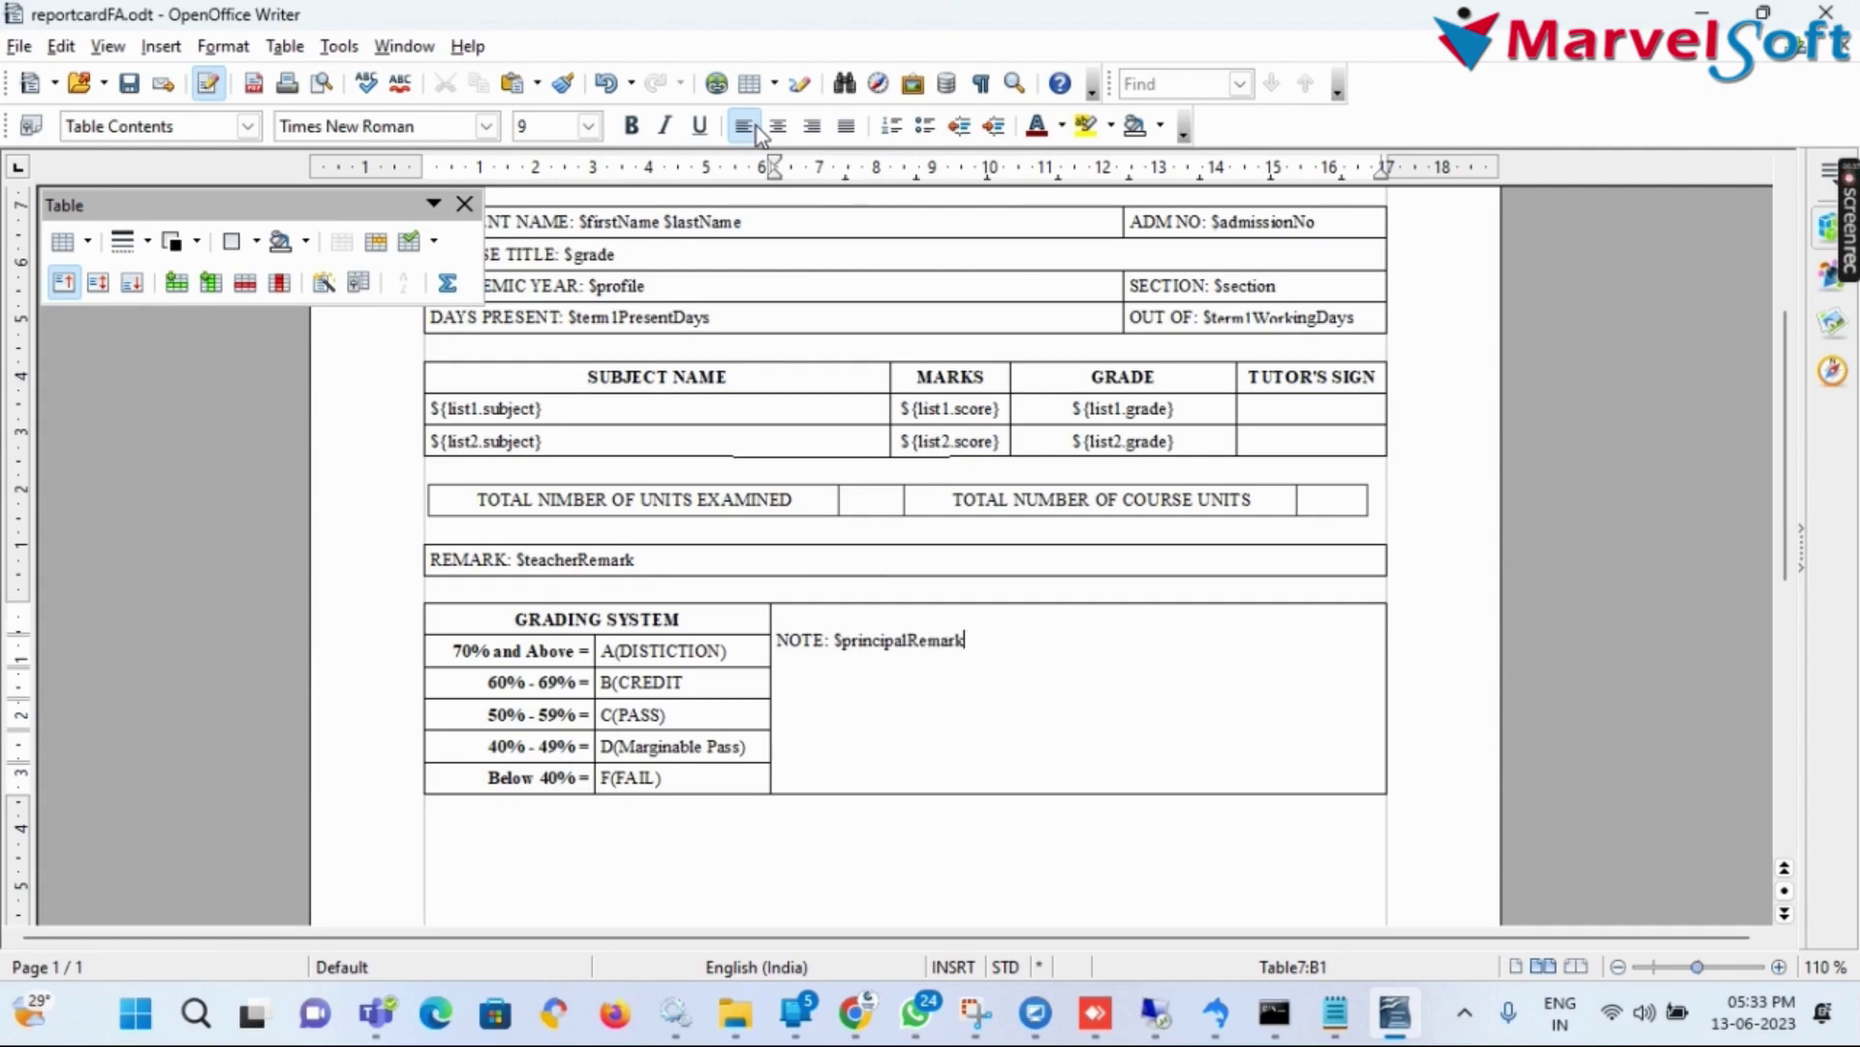
{"action": "scroll", "coordinate": [691, 780], "scroll_direction": "down", "scroll_amount": 6}
{"action": "left_click", "coordinate": [591, 486]}
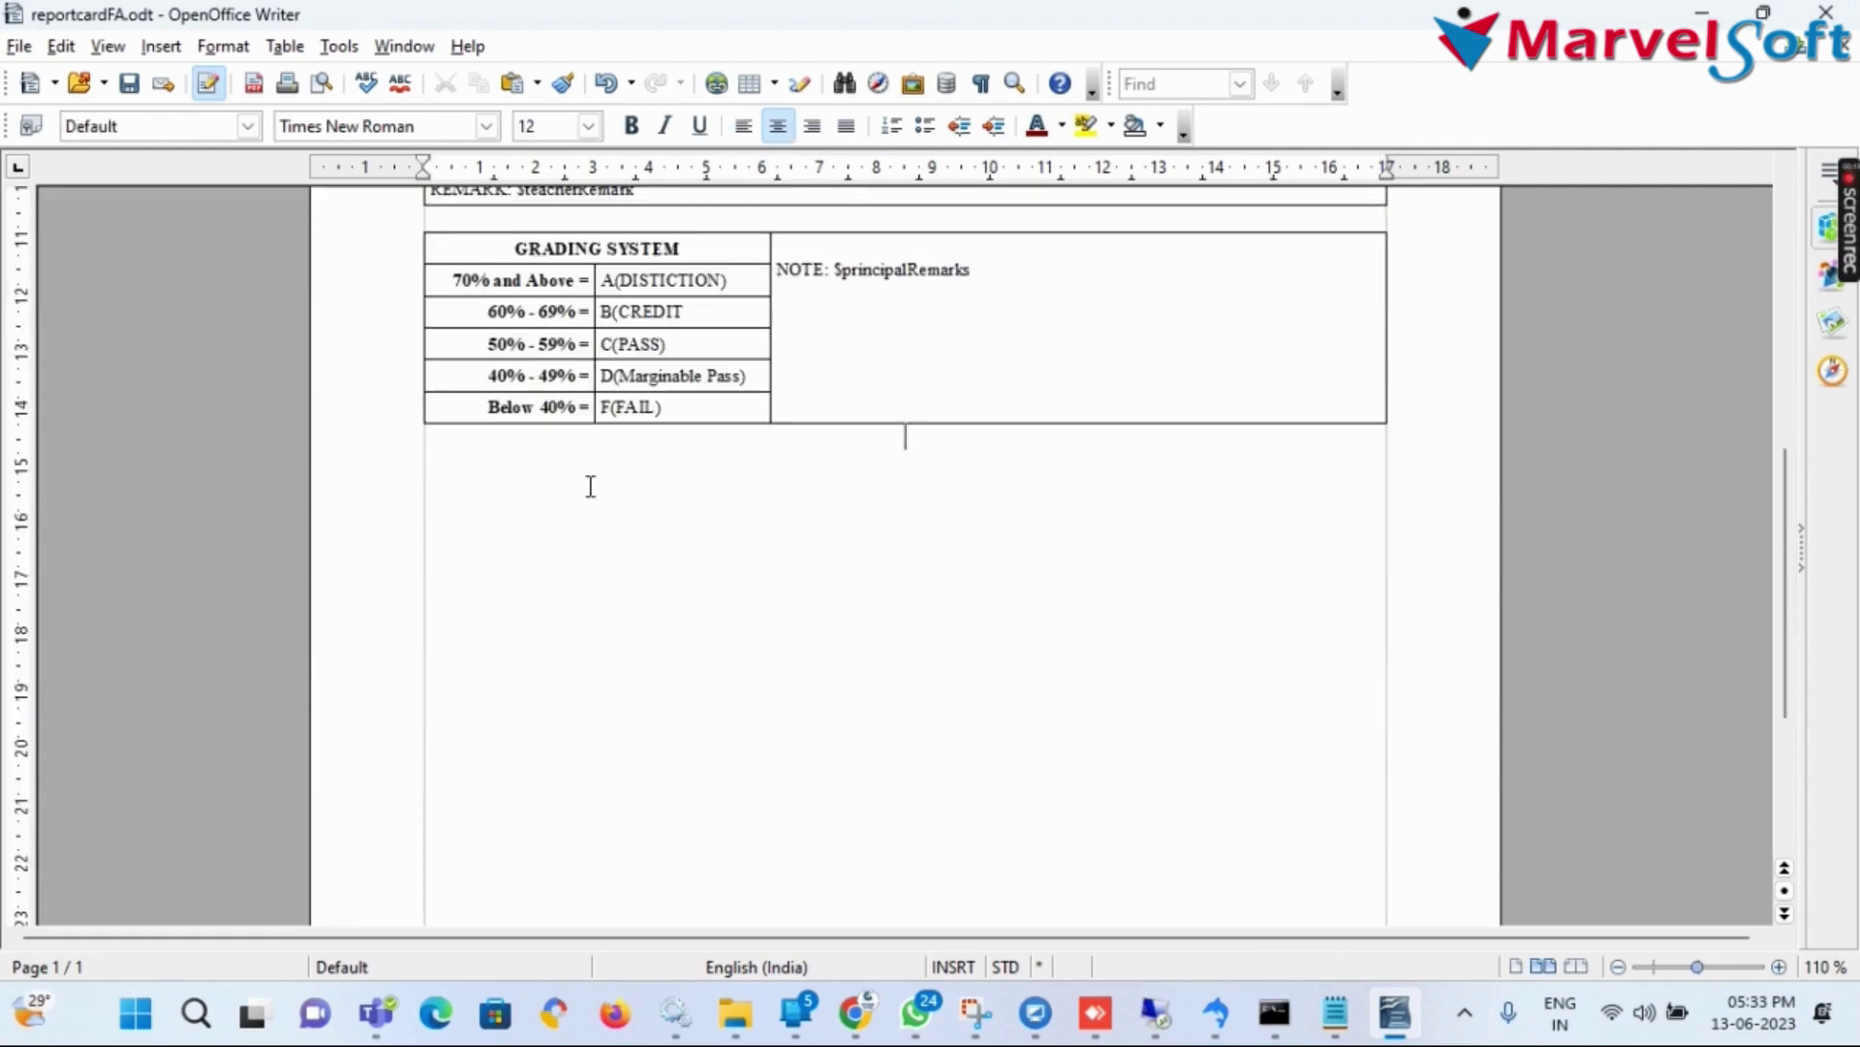
{"action": "left_click", "coordinate": [775, 83]}
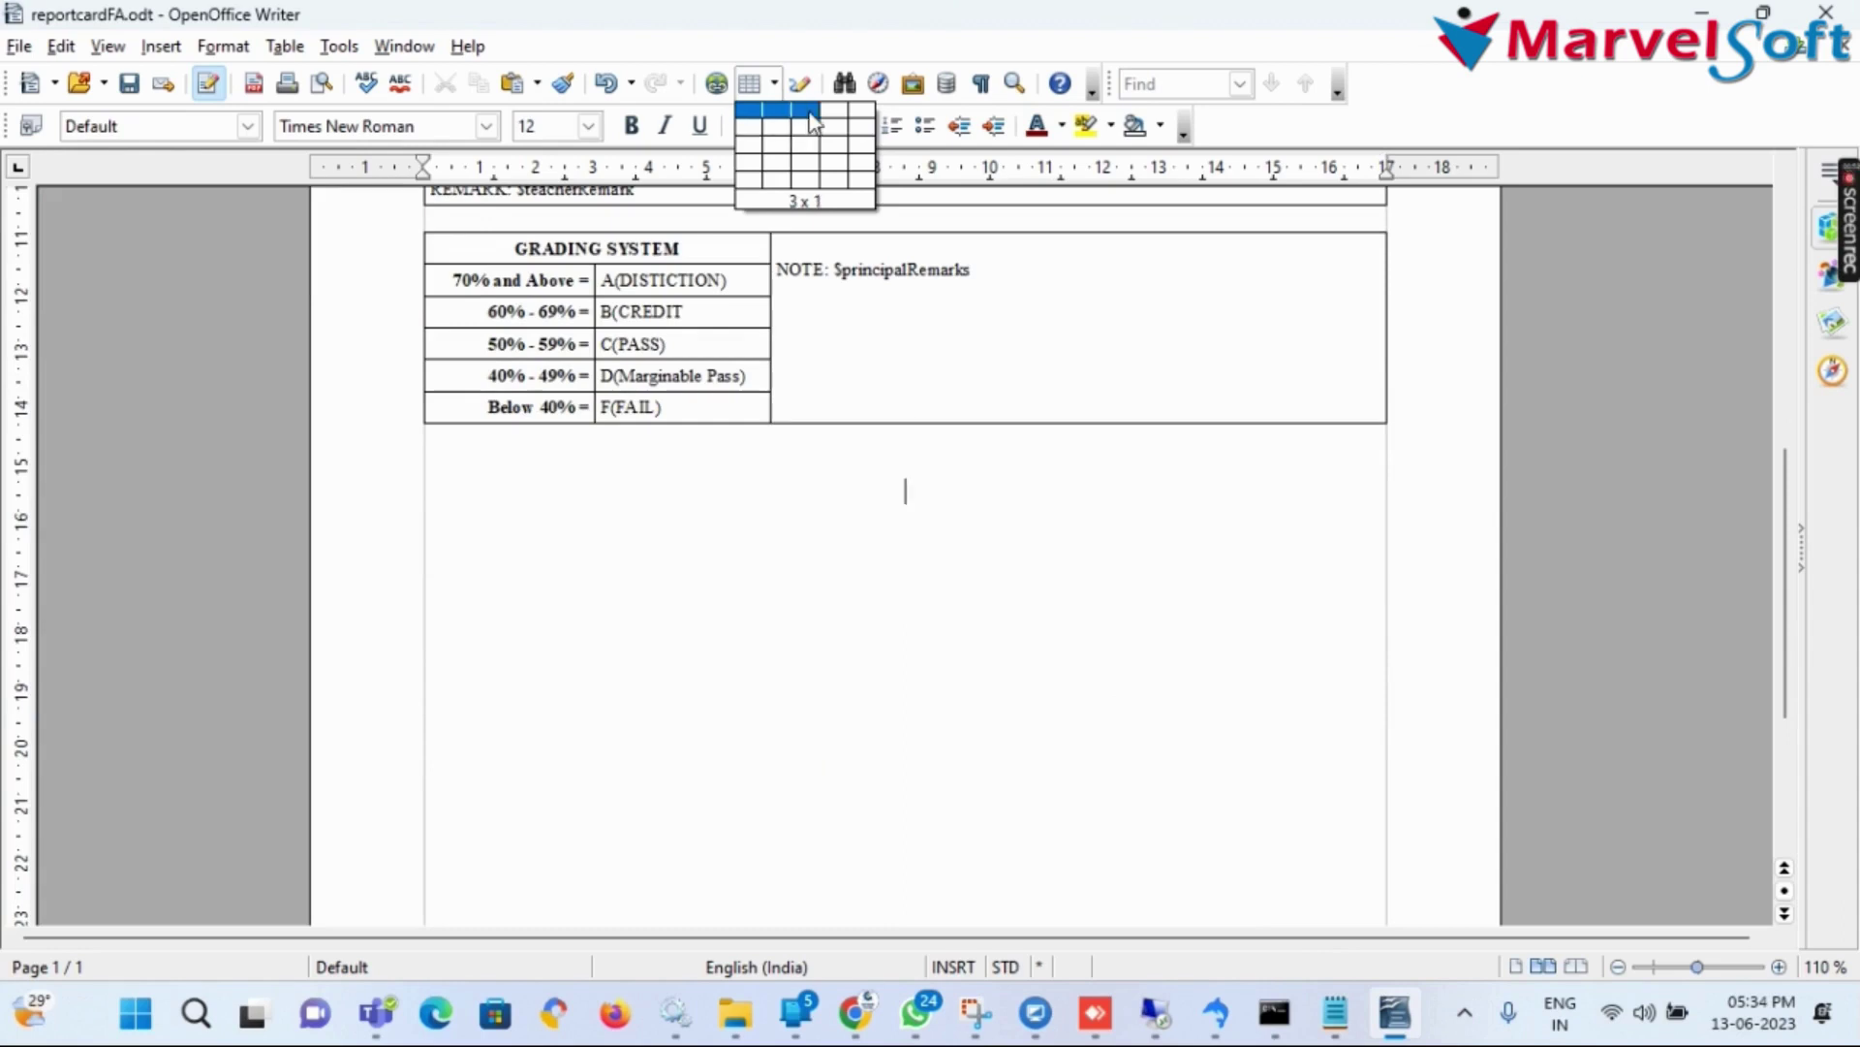
Insert a 5x2 table below the grading table and label its last bottom cell PRINCIPAL
{"action": "left_click", "coordinate": [862, 133]}
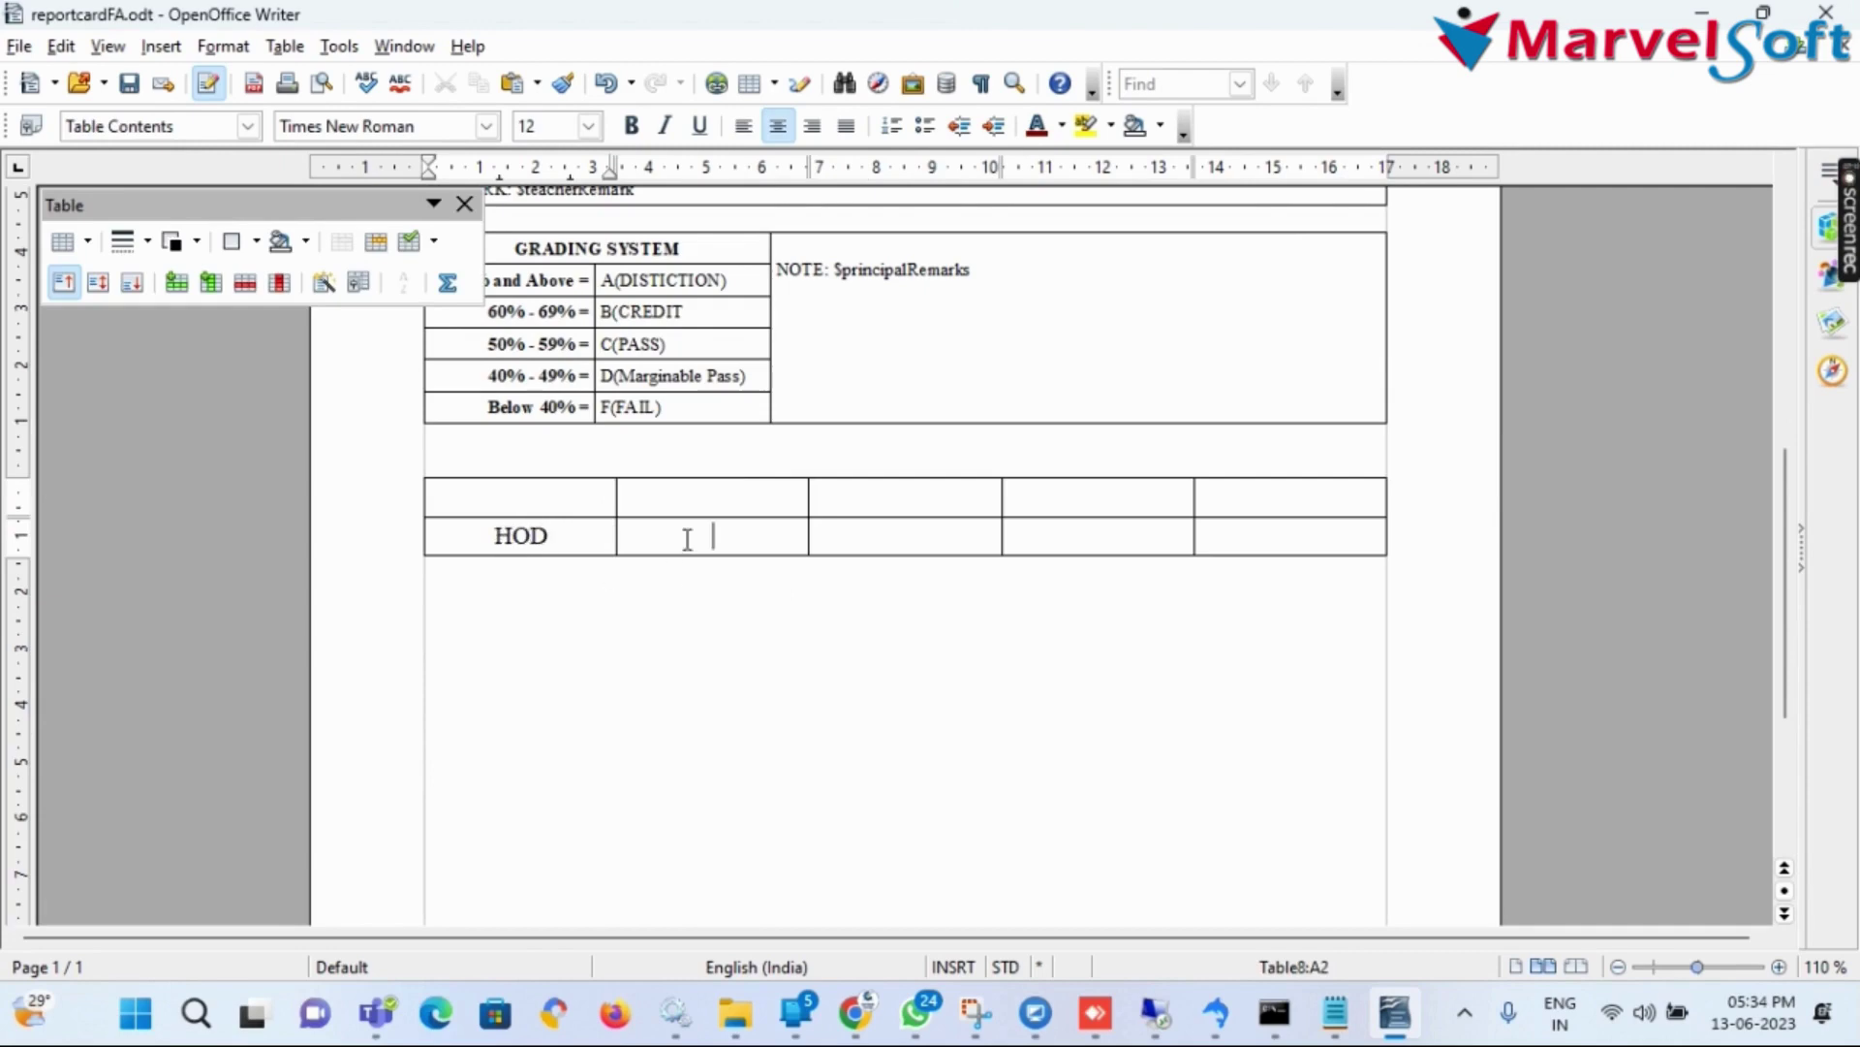
{"action": "key", "text": "ctrl+z"}
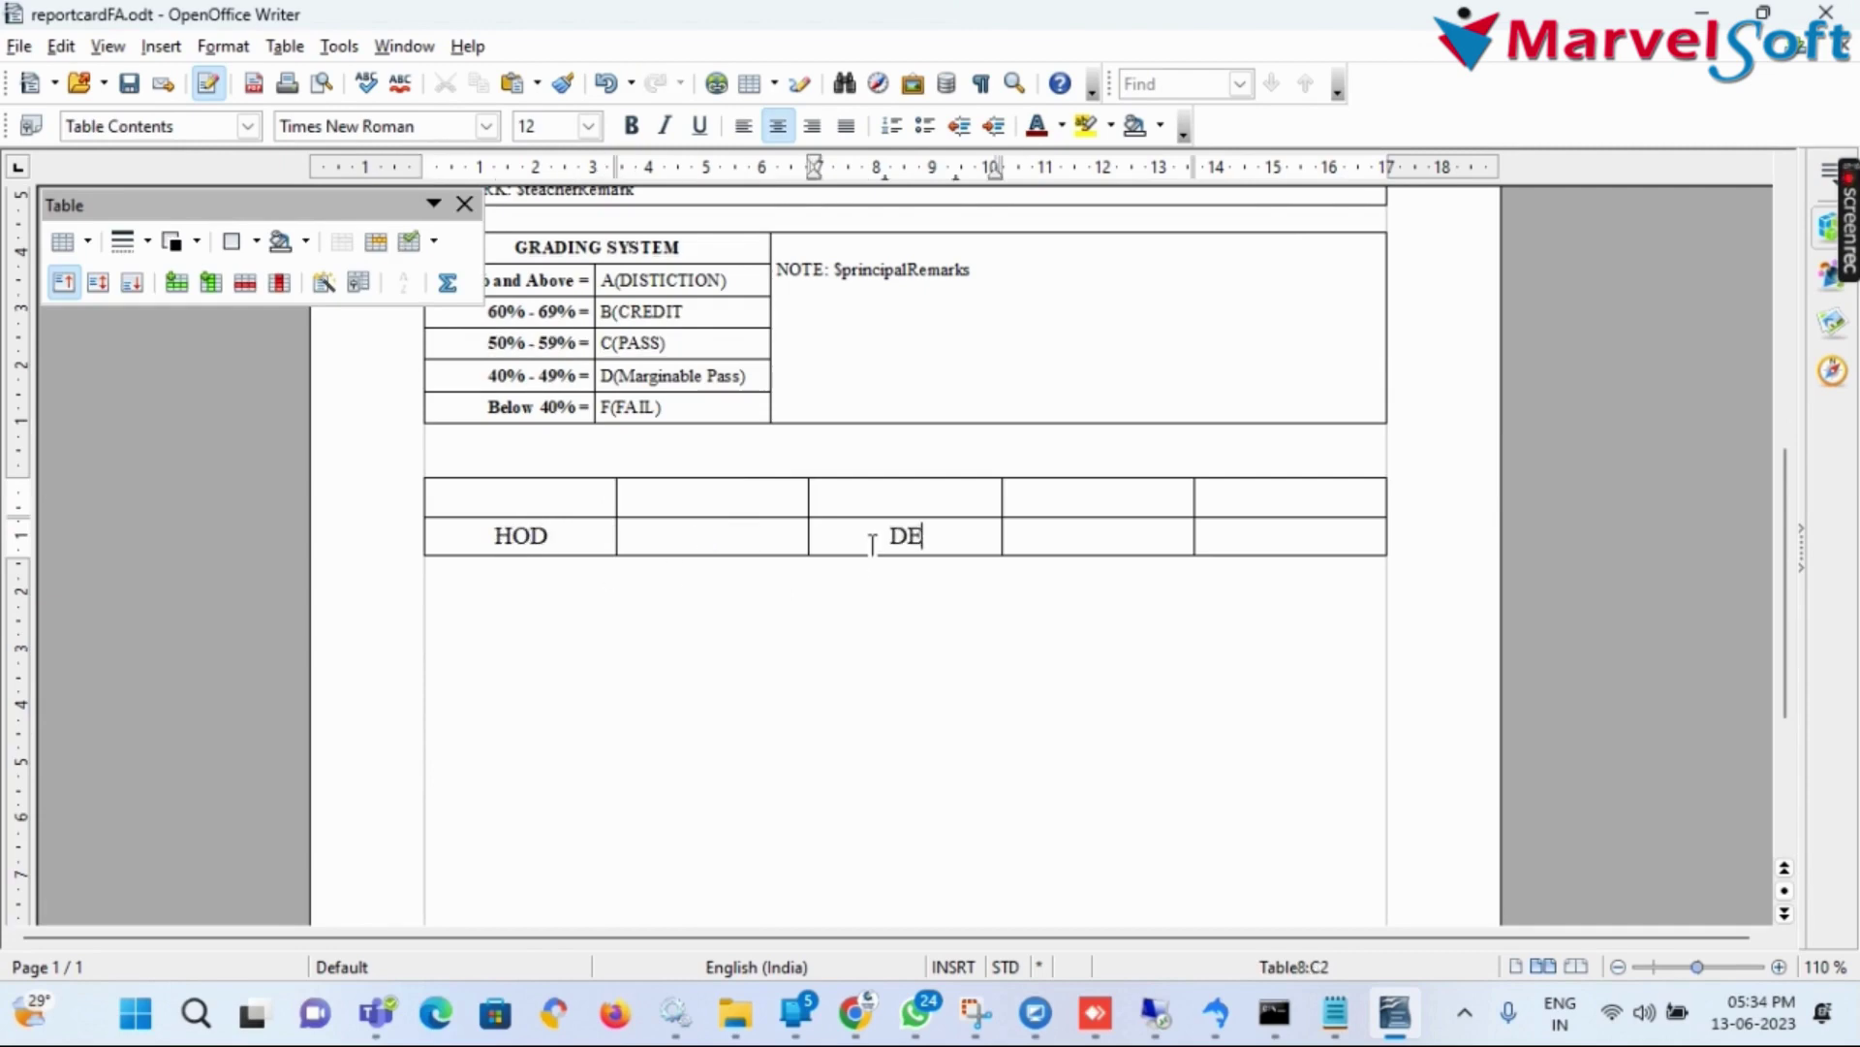
{"action": "left_click", "coordinate": [1244, 536]}
{"action": "type", "text": "PRINCI"}
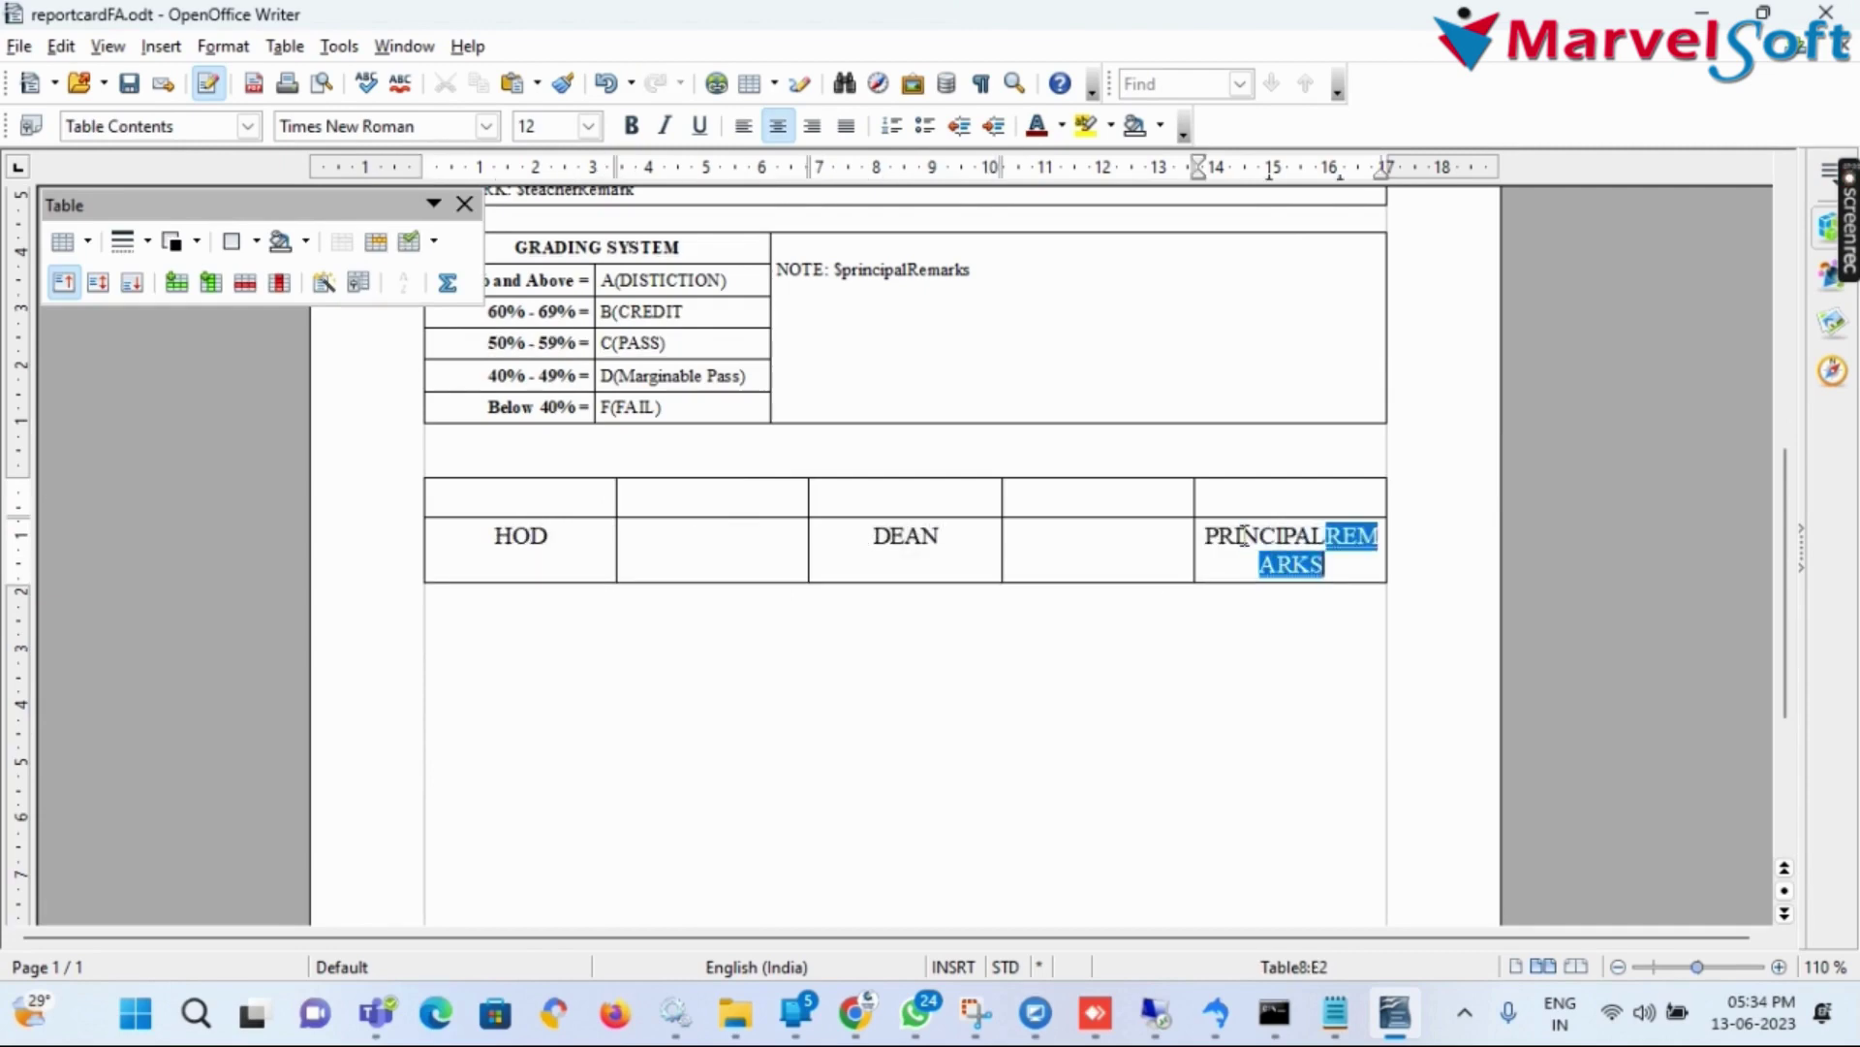
{"action": "type", "text": "PAL"}
{"action": "left_click", "coordinate": [1318, 655]}
Widen the HOD and DEAN columns, trim the table edges, and make the top row taller
{"action": "left_click_drag", "start_coordinate": [616, 533], "coordinate": [713, 529]}
{"action": "left_click_drag", "start_coordinate": [1002, 524], "coordinate": [1133, 499]}
{"action": "left_click_drag", "start_coordinate": [425, 511], "coordinate": [428, 511]}
{"action": "left_click_drag", "start_coordinate": [1387, 506], "coordinate": [1382, 506]}
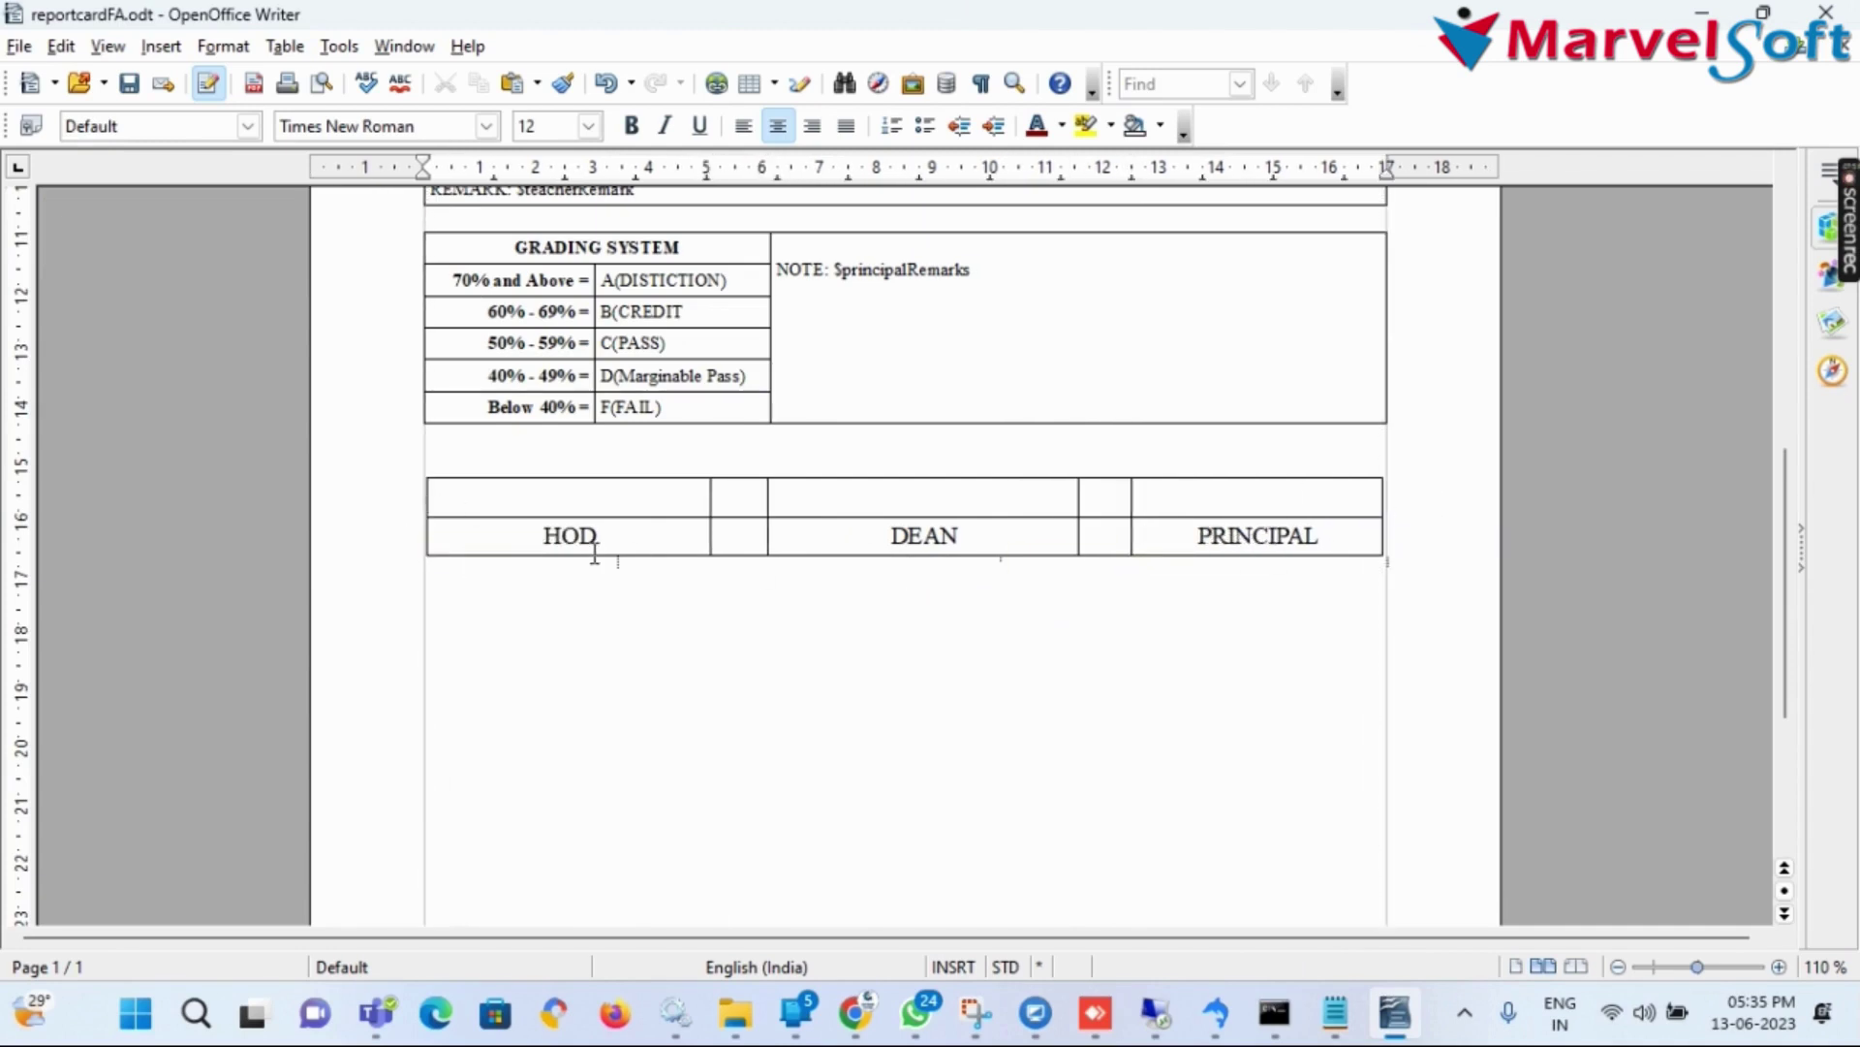
{"action": "left_click", "coordinate": [573, 495]}
{"action": "left_click_drag", "start_coordinate": [580, 517], "coordinate": [601, 555]}
Remove all borders from the signature table
{"action": "left_click", "coordinate": [415, 498]}
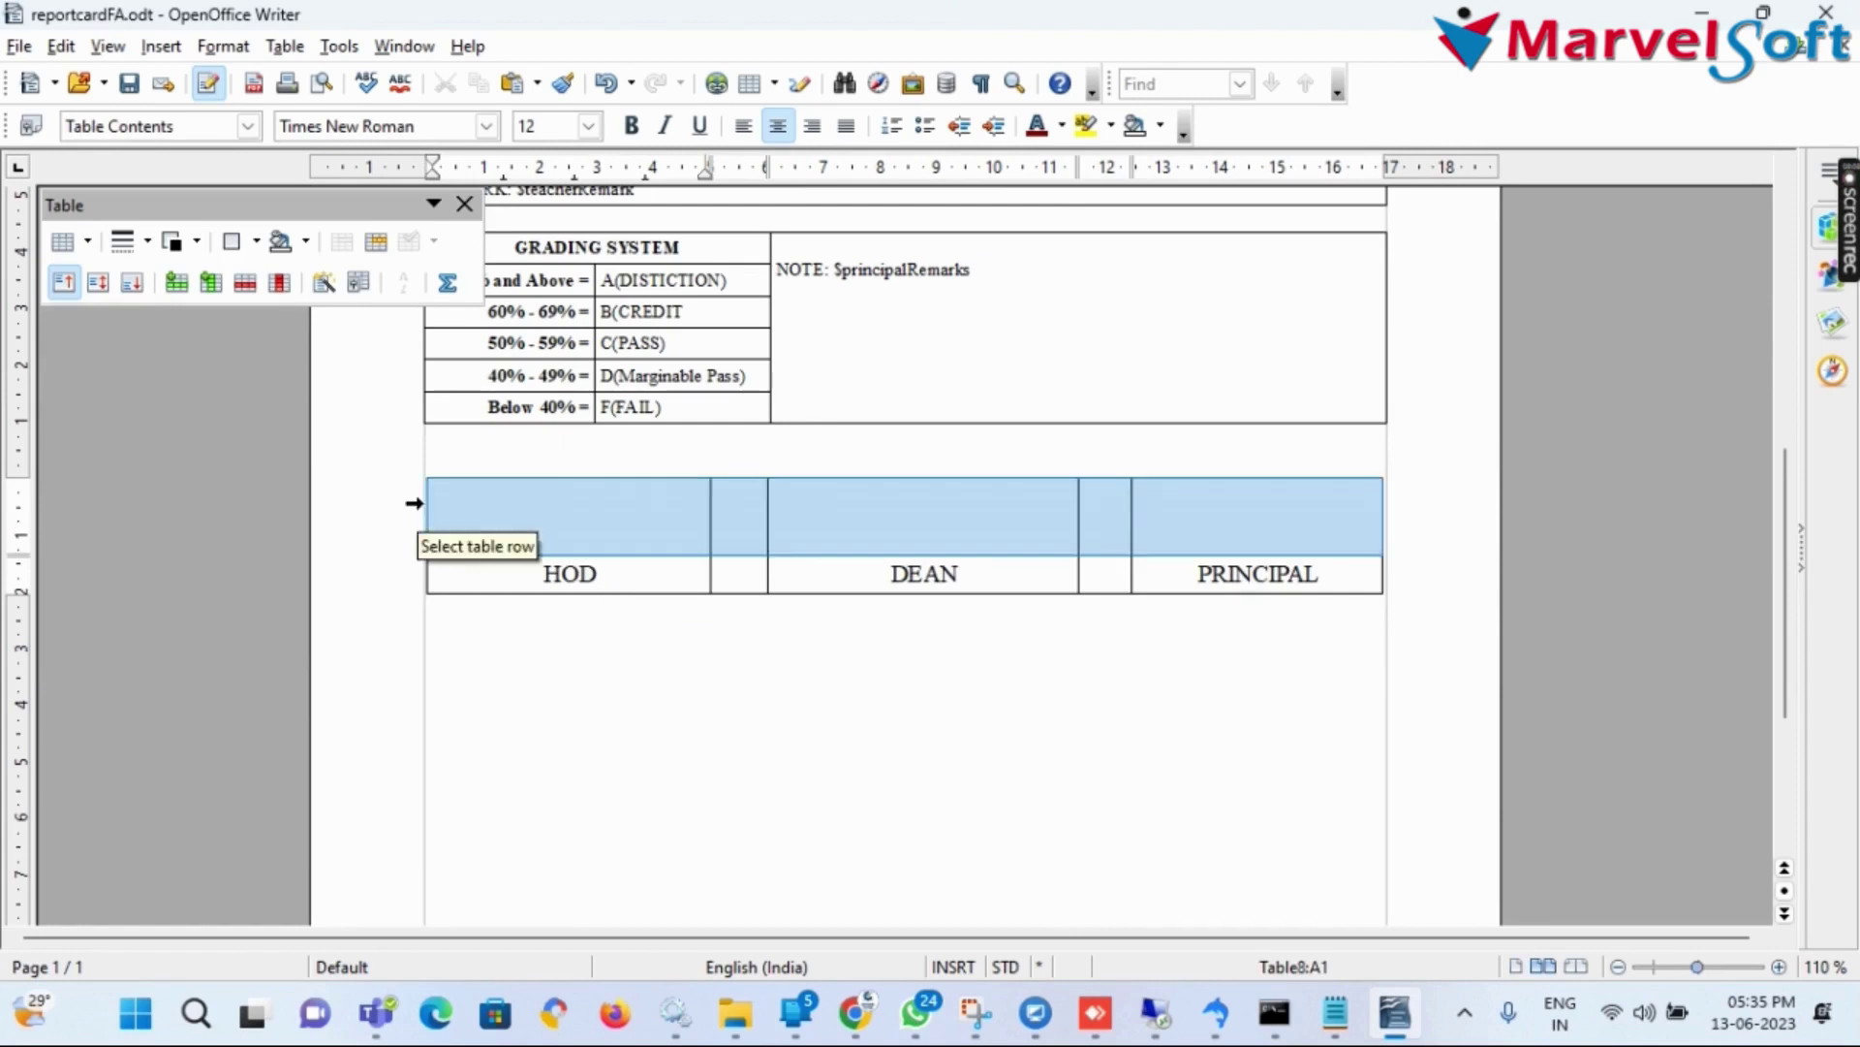
{"action": "left_click", "coordinate": [414, 573]}
{"action": "left_click", "coordinate": [197, 241]}
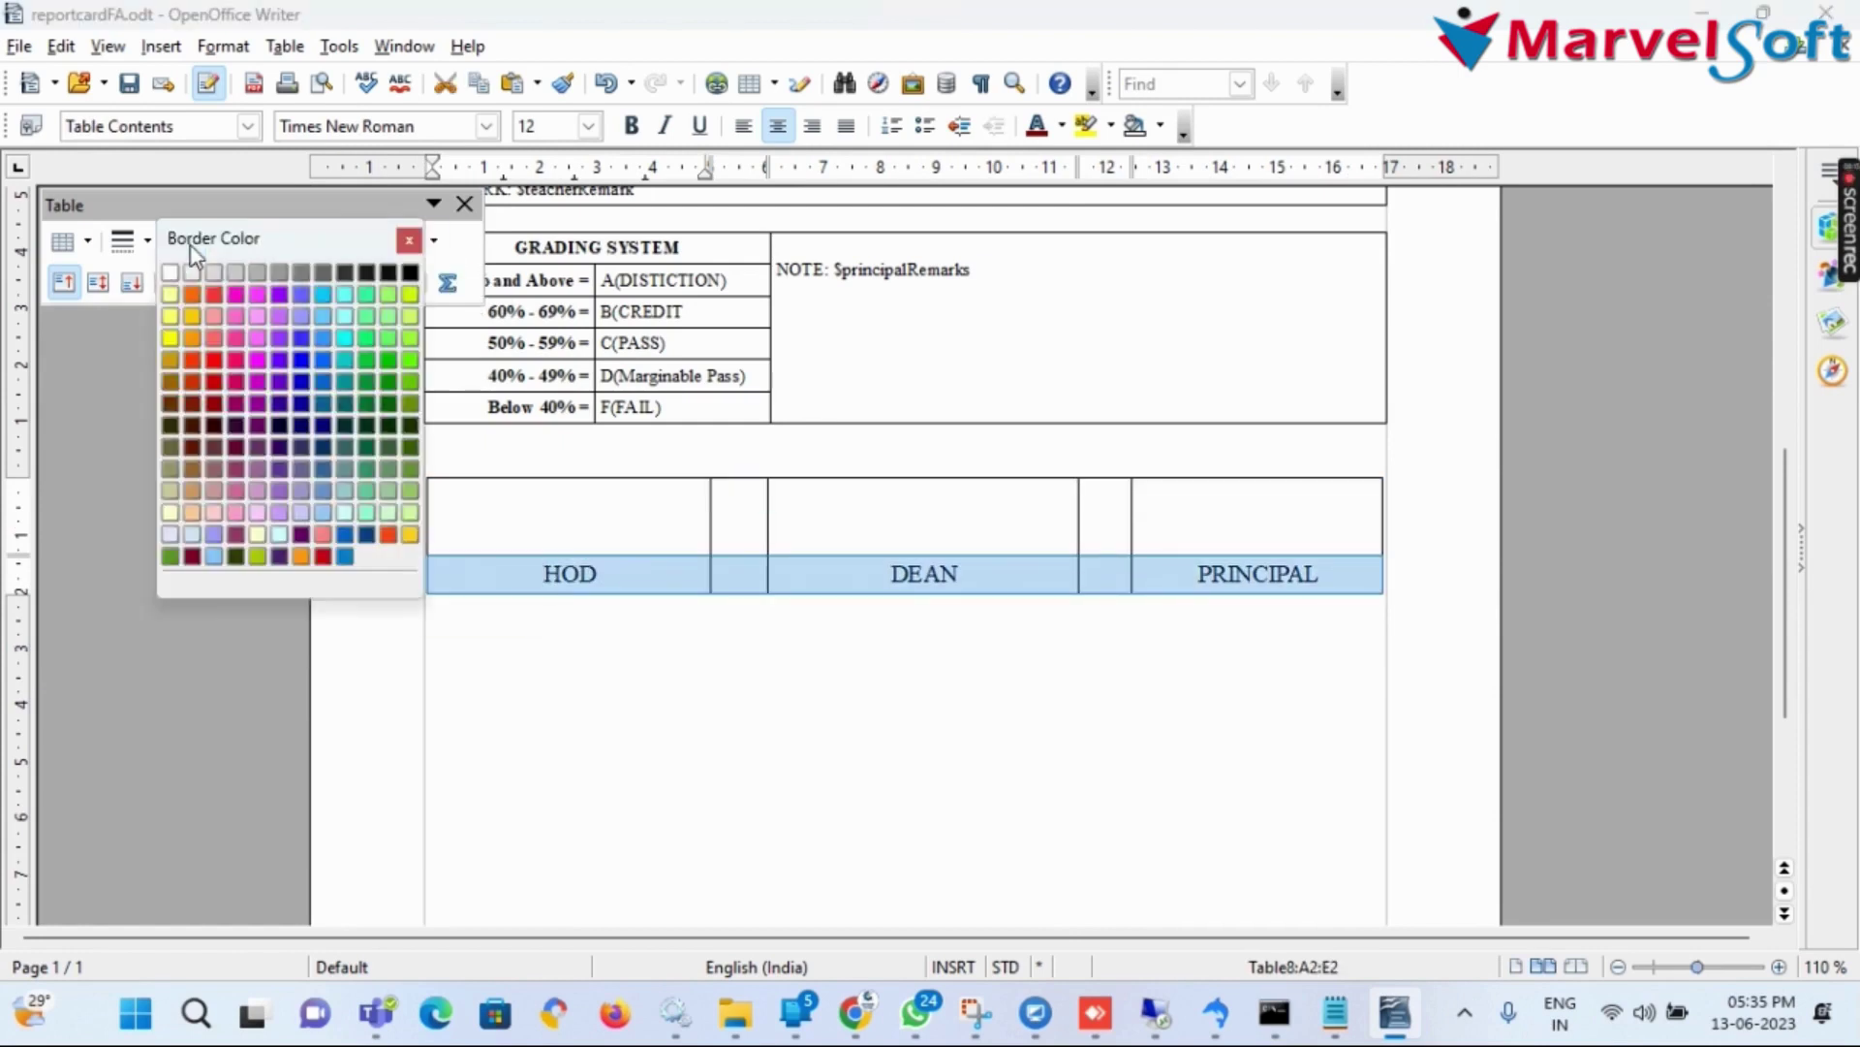
{"action": "key", "text": "Escape"}
{"action": "left_click", "coordinate": [240, 244]}
{"action": "left_click", "coordinate": [262, 315]}
{"action": "left_click", "coordinate": [747, 585]}
{"action": "left_click_drag", "start_coordinate": [417, 489], "coordinate": [417, 572]}
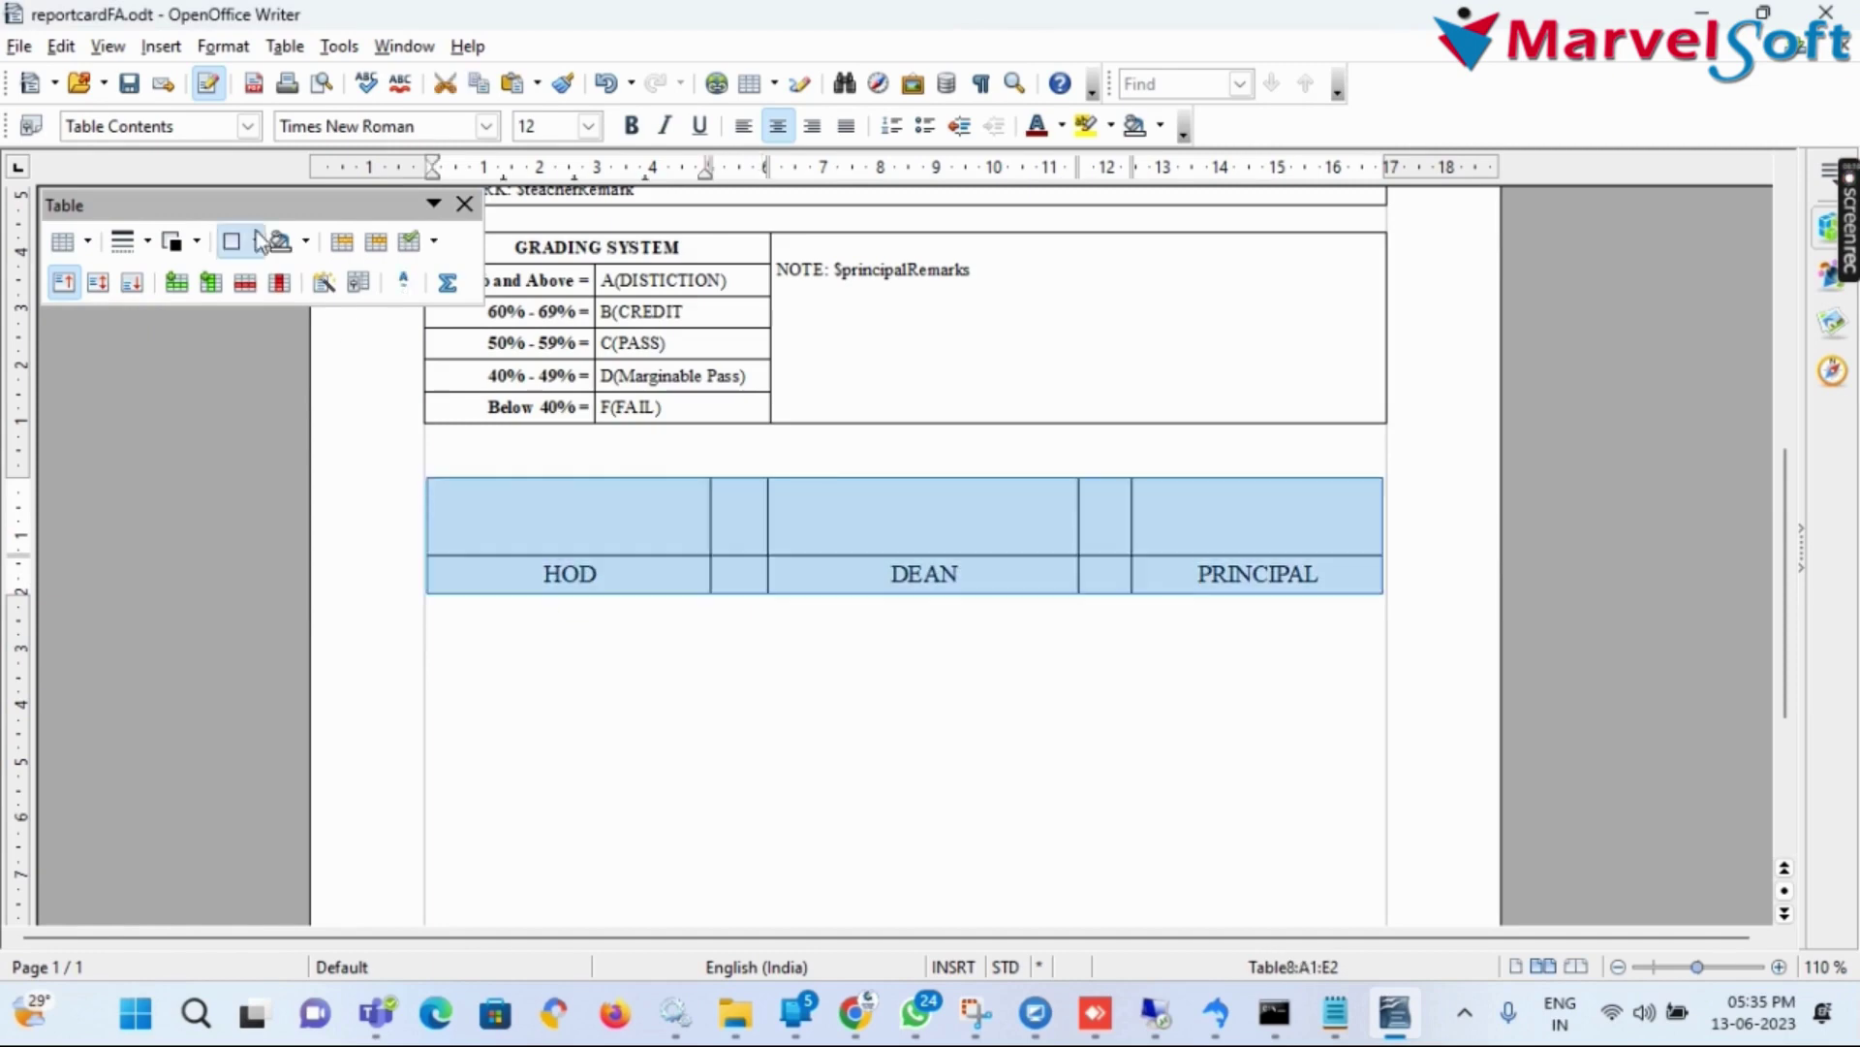
{"action": "left_click", "coordinate": [233, 242]}
{"action": "left_click", "coordinate": [237, 278]}
Give the HOD, DEAN and PRINCIPAL row a top border line
{"action": "left_click", "coordinate": [436, 562]}
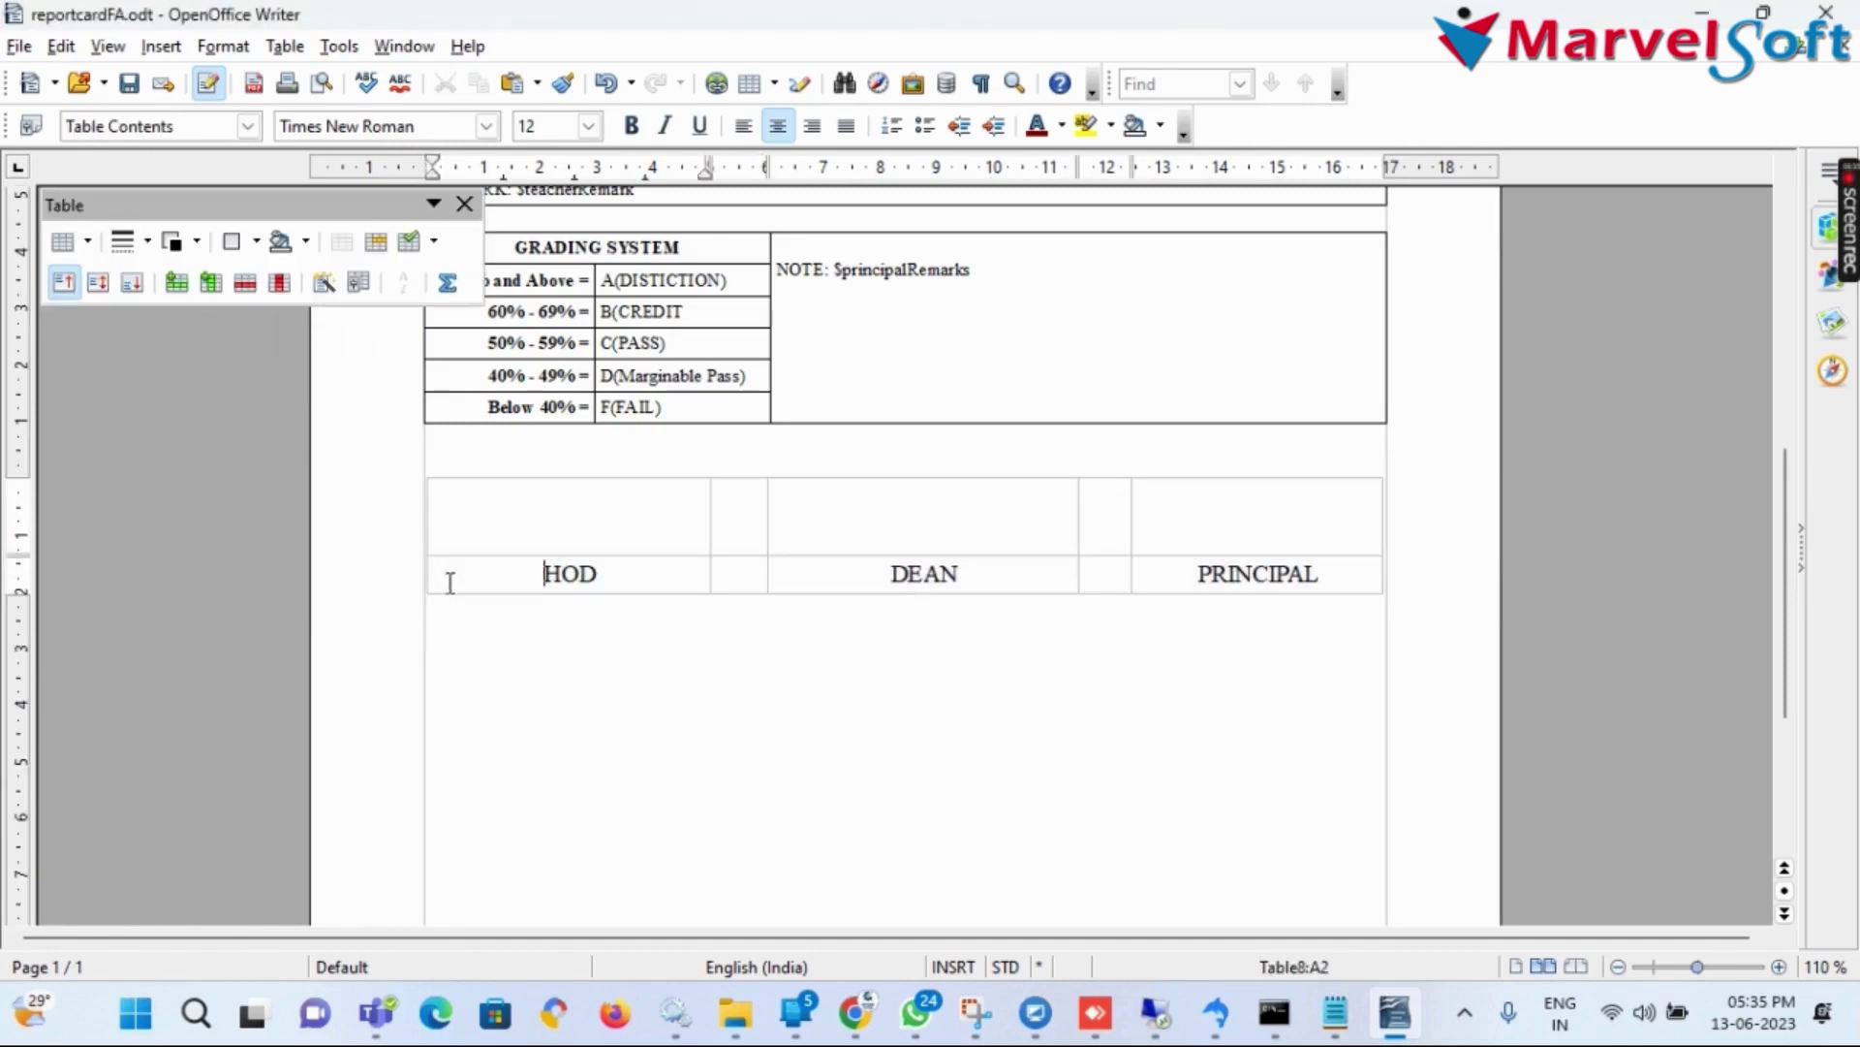
{"action": "left_click", "coordinate": [427, 565]}
{"action": "left_click", "coordinate": [258, 242]}
{"action": "left_click", "coordinate": [193, 504]}
{"action": "left_click", "coordinate": [614, 606]}
{"action": "left_click", "coordinate": [426, 570]}
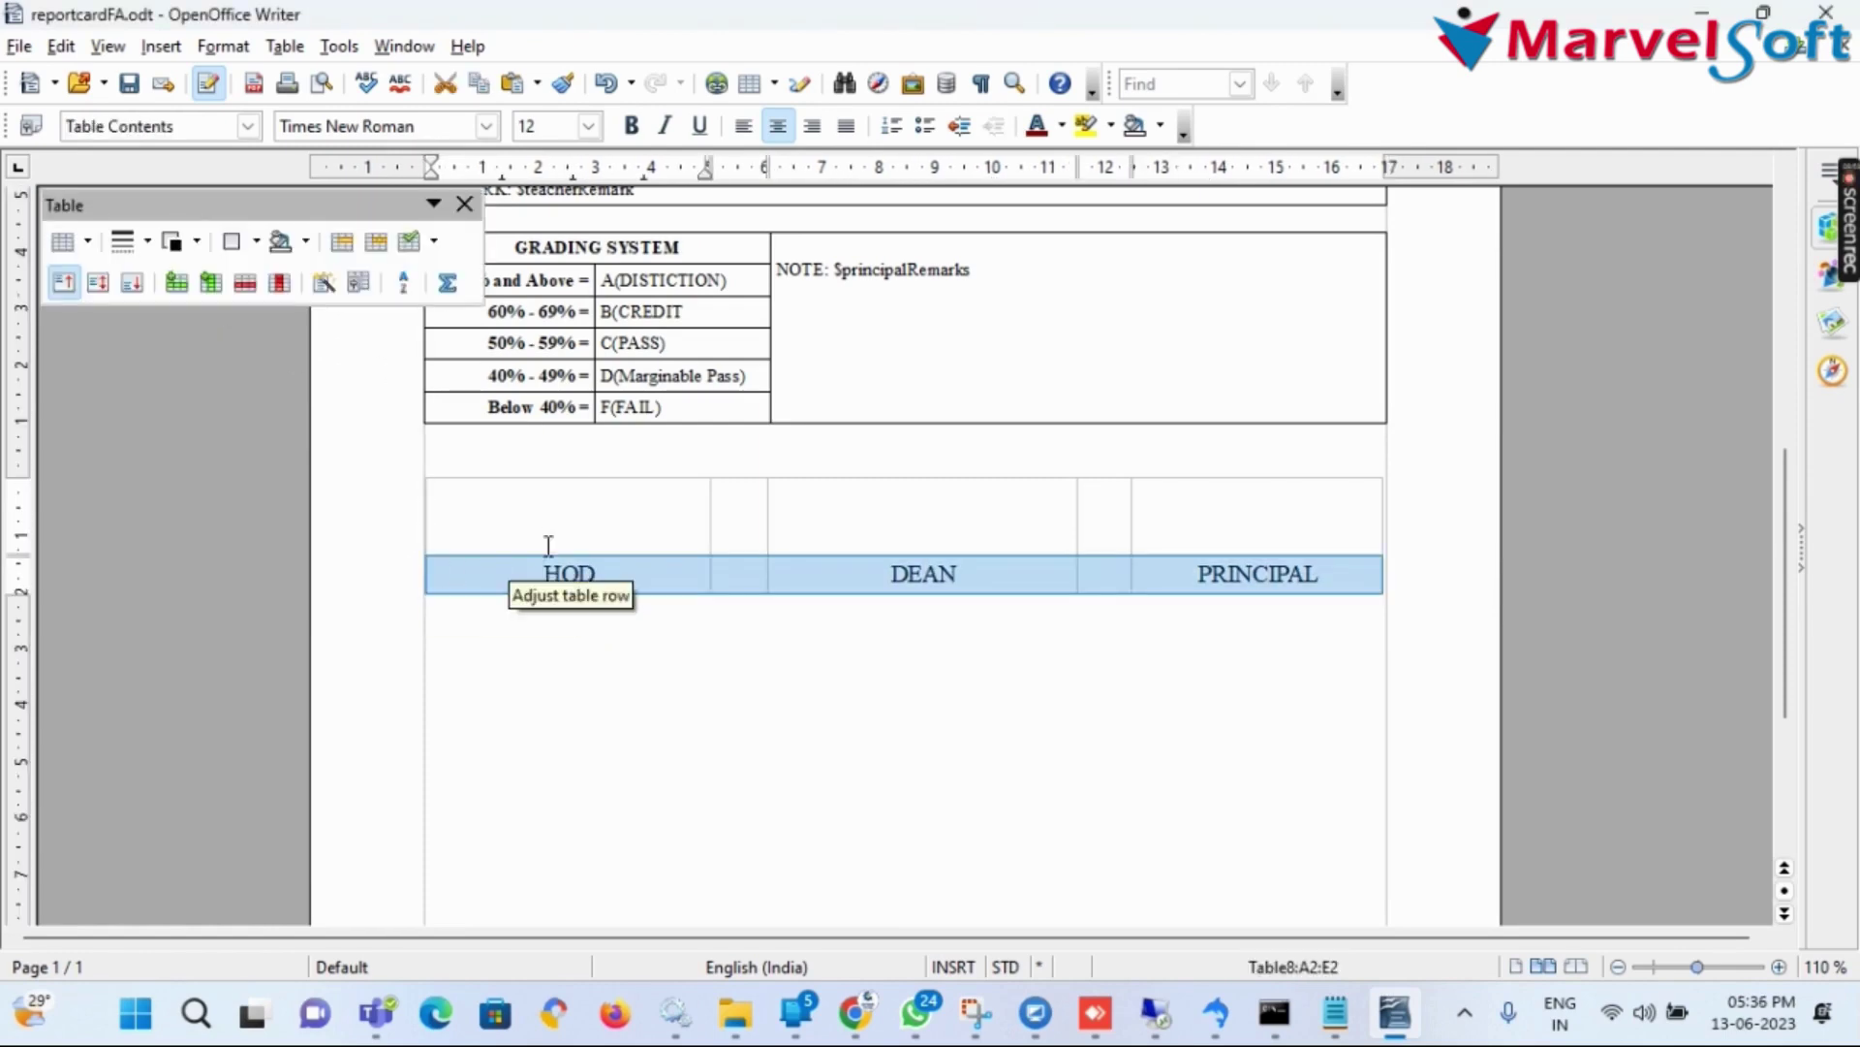
{"action": "left_click", "coordinate": [427, 515]}
{"action": "left_click", "coordinate": [426, 566]}
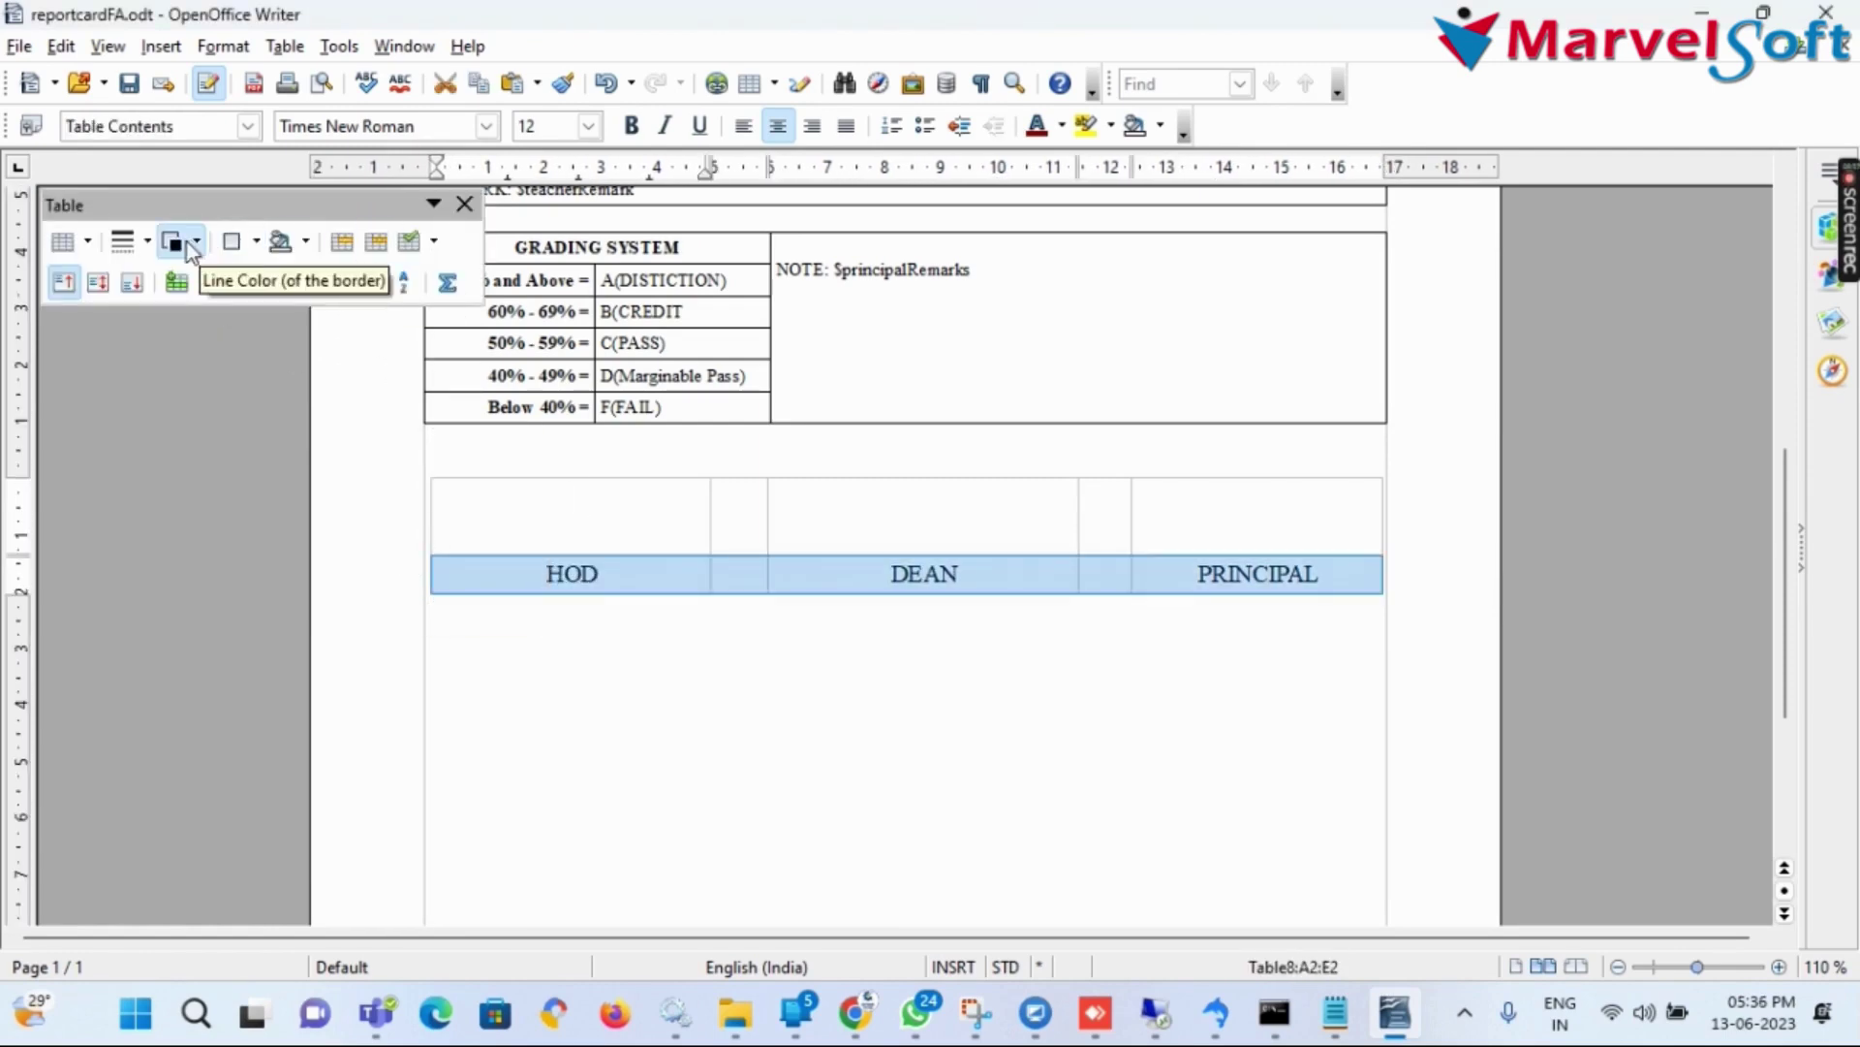
{"action": "left_click", "coordinate": [257, 243]}
{"action": "left_click", "coordinate": [303, 308]}
{"action": "left_click", "coordinate": [602, 707]}
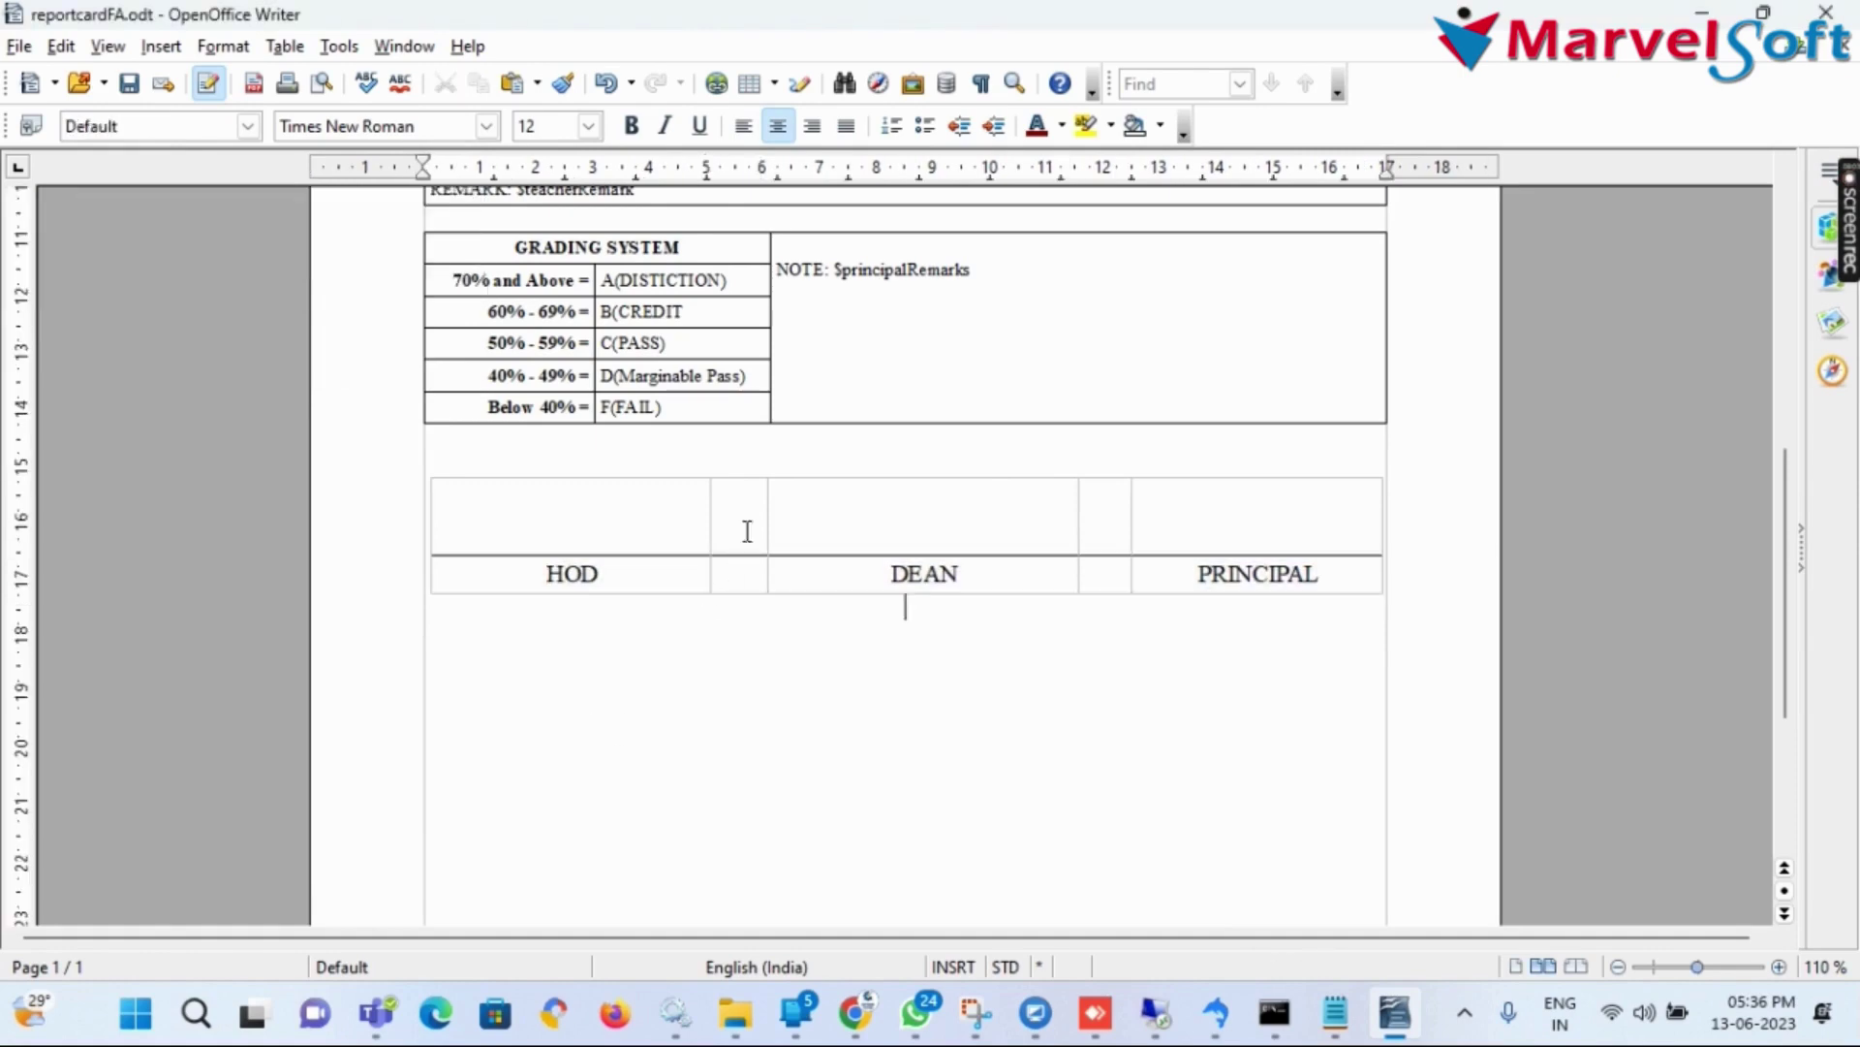
Remove the signing line from the narrow spacer columns after HOD and DEAN
{"action": "left_click", "coordinate": [743, 469]}
{"action": "left_click", "coordinate": [237, 279]}
{"action": "left_click", "coordinate": [1104, 473]}
{"action": "left_click", "coordinate": [254, 243]}
{"action": "left_click", "coordinate": [237, 279]}
{"action": "left_click", "coordinate": [1191, 620]}
{"action": "scroll", "coordinate": [645, 644], "scroll_direction": "up", "scroll_amount": 2}
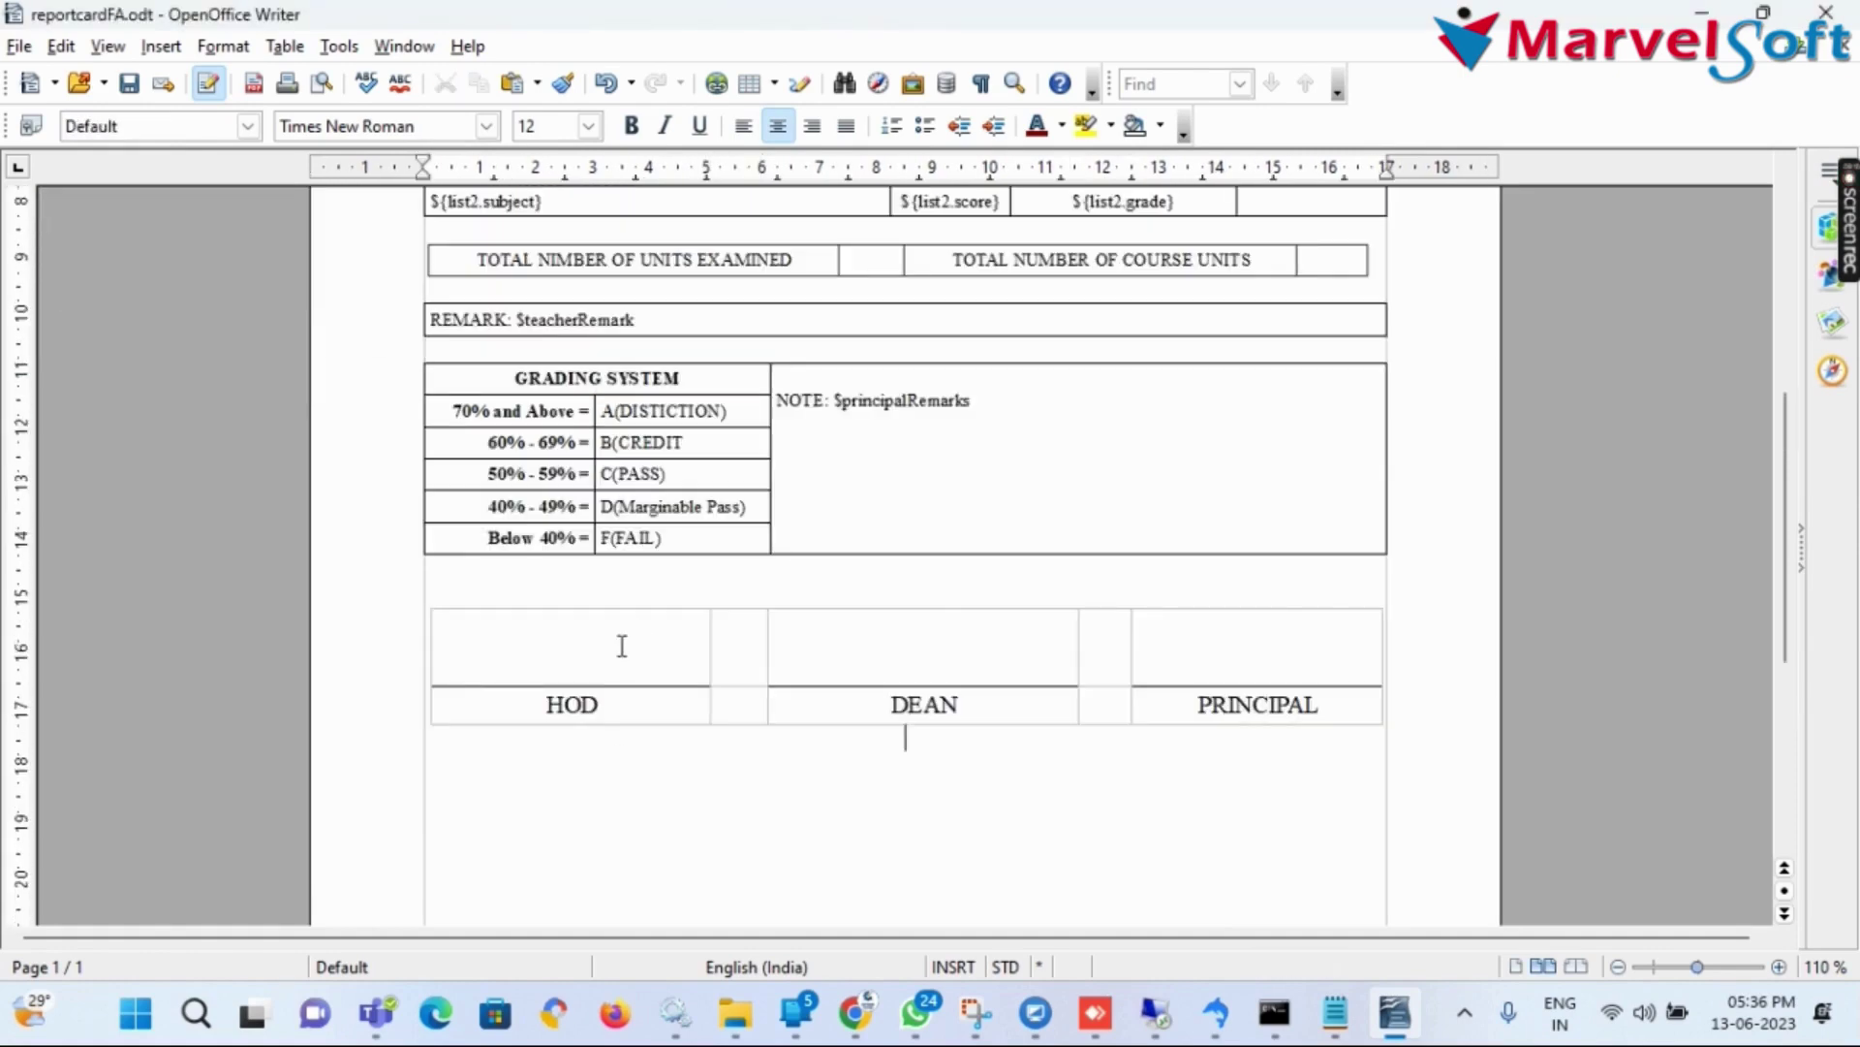
Set the $schoolName header text to 20 pt
{"action": "scroll", "coordinate": [979, 649], "scroll_direction": "up", "scroll_amount": 9}
{"action": "left_click", "coordinate": [589, 126]}
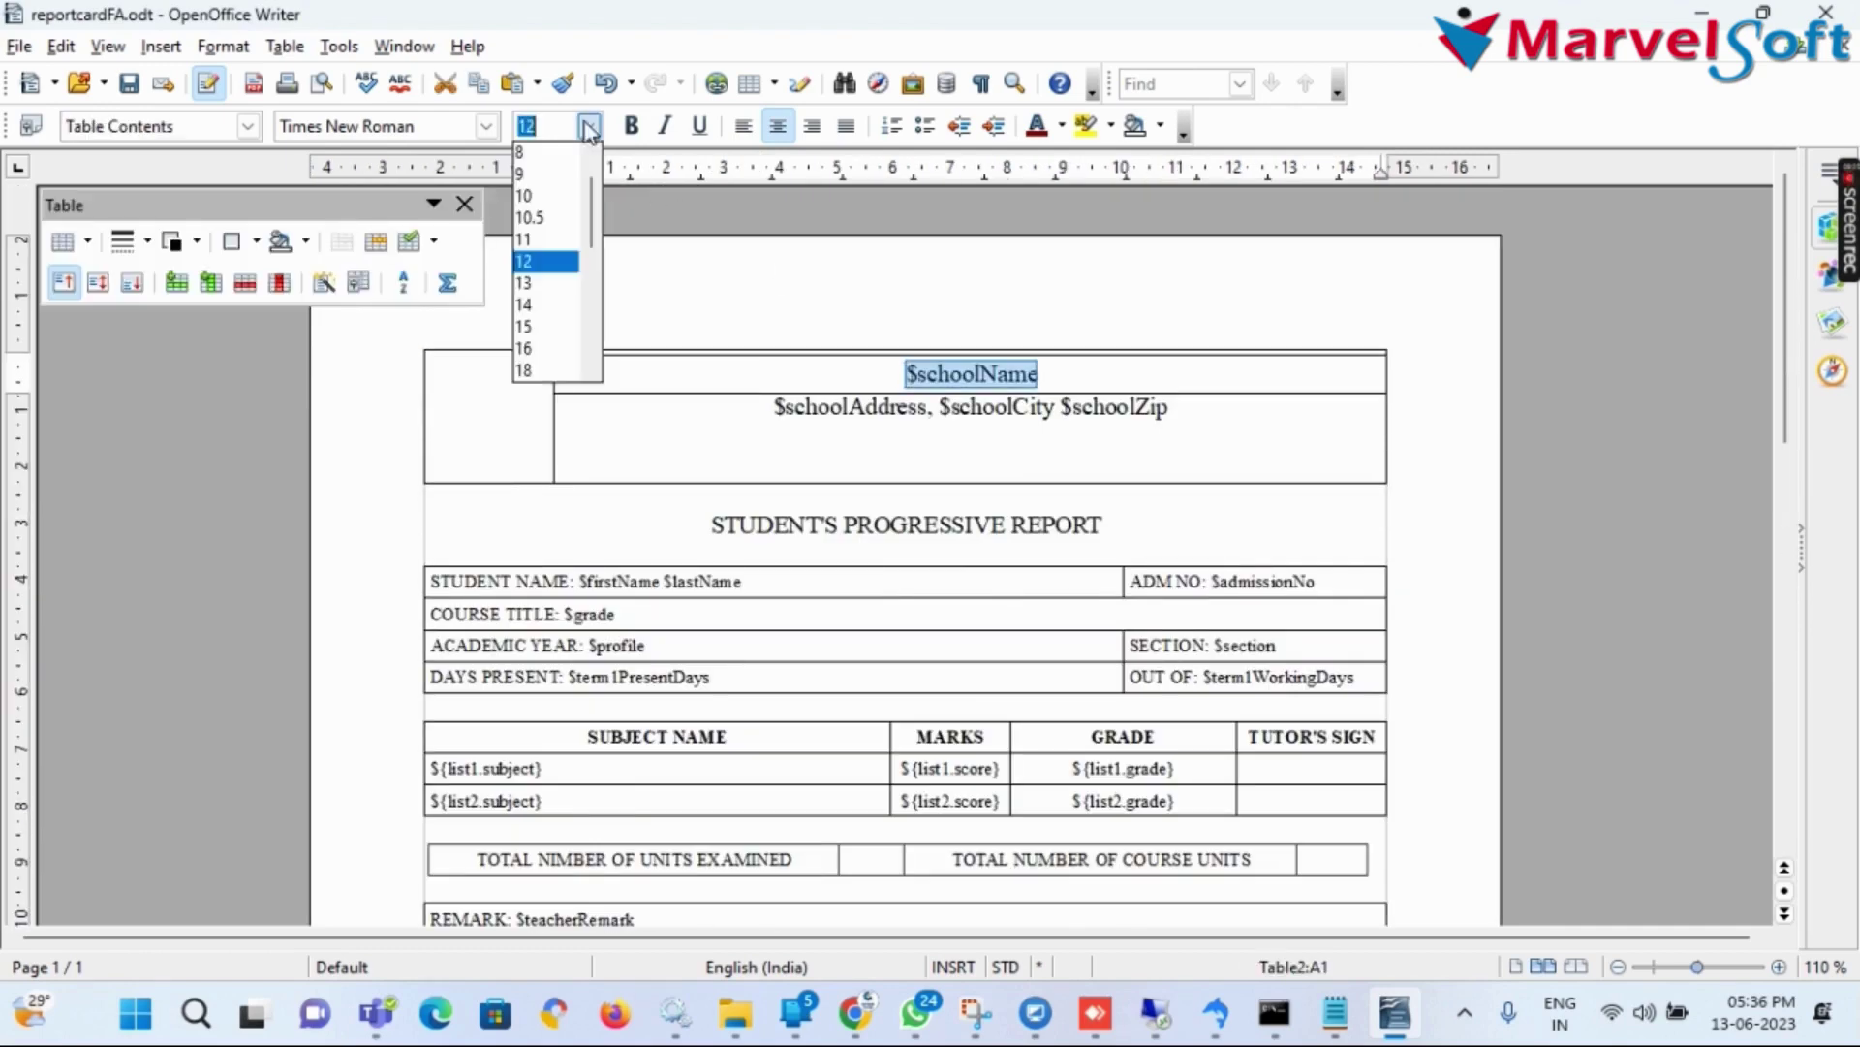
{"action": "left_click", "coordinate": [546, 347]}
{"action": "left_click", "coordinate": [588, 126]}
{"action": "left_click", "coordinate": [542, 305]}
{"action": "left_click", "coordinate": [756, 494]}
Fill the $schoolName row with Blue 2 background and make the name bold white
{"action": "left_click_drag", "start_coordinate": [554, 365], "coordinate": [559, 368]}
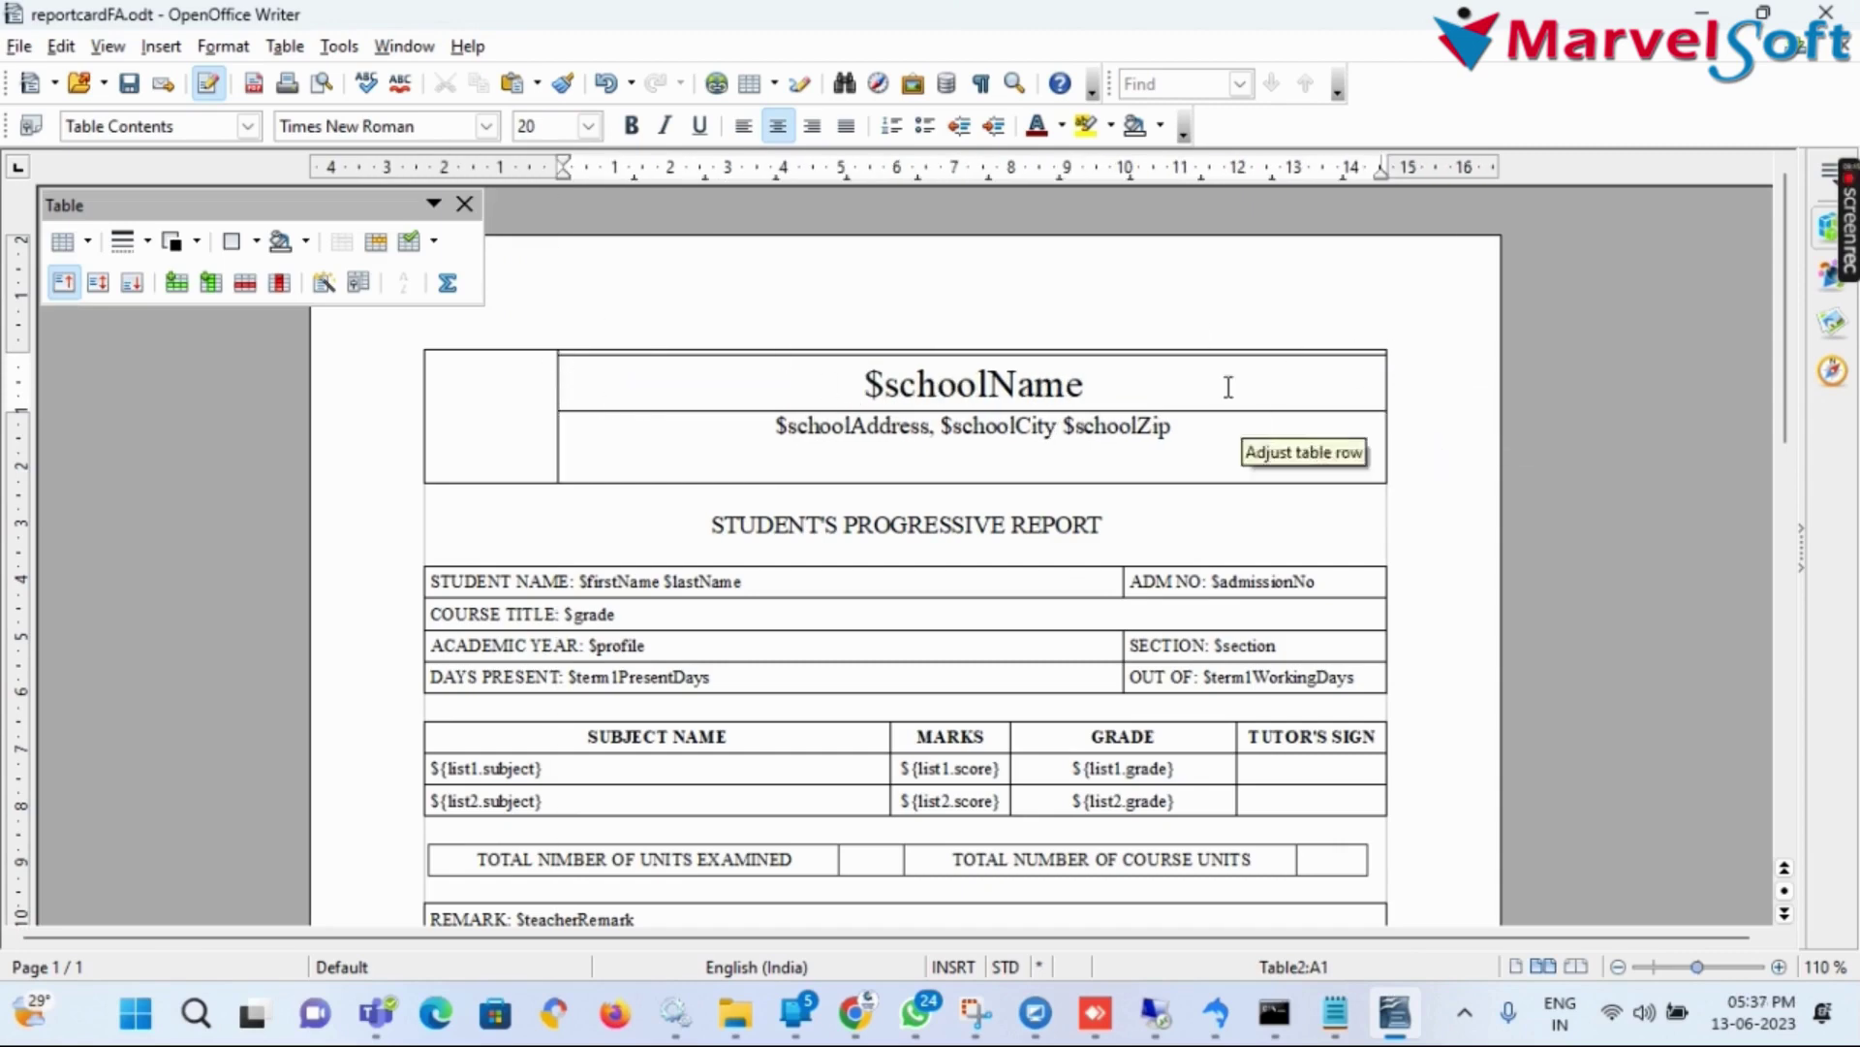
{"action": "left_click", "coordinate": [1192, 336]}
{"action": "left_click", "coordinate": [1160, 126]}
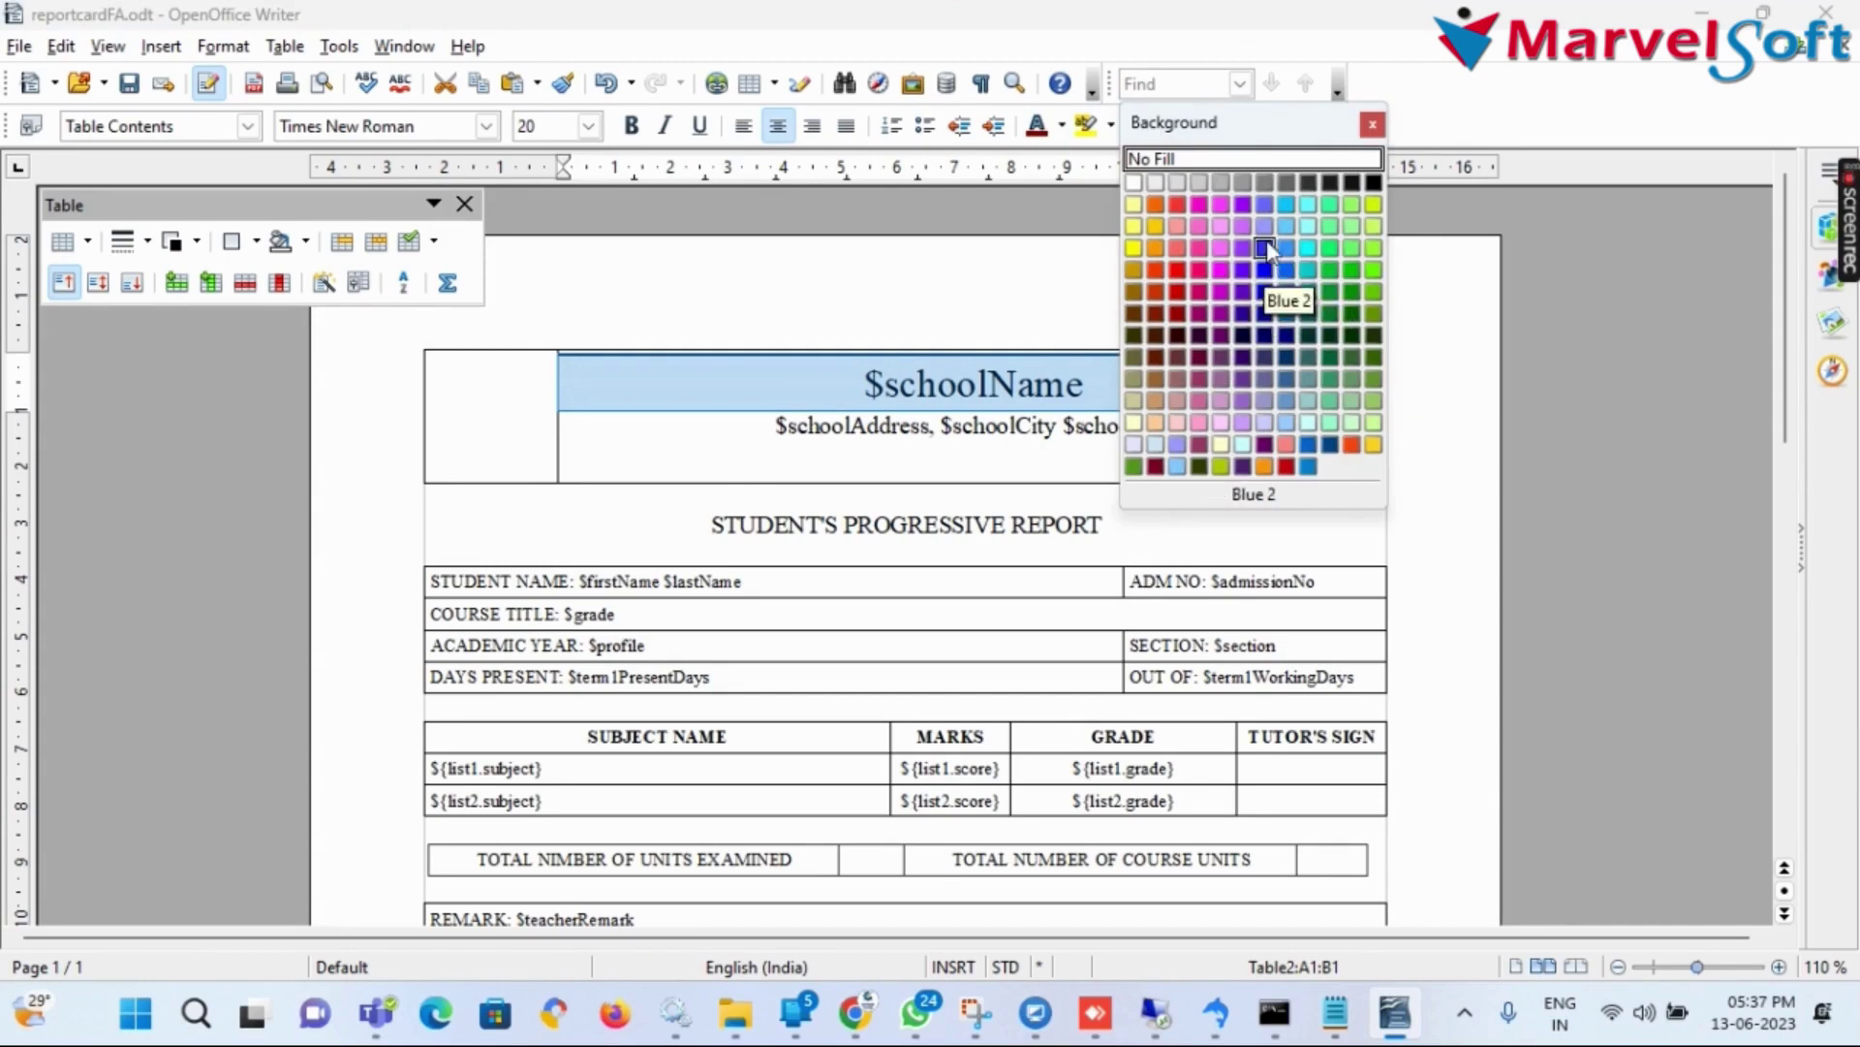
{"action": "left_click", "coordinate": [1265, 205]}
{"action": "double_click", "coordinate": [1005, 383]}
{"action": "left_click", "coordinate": [1062, 126]}
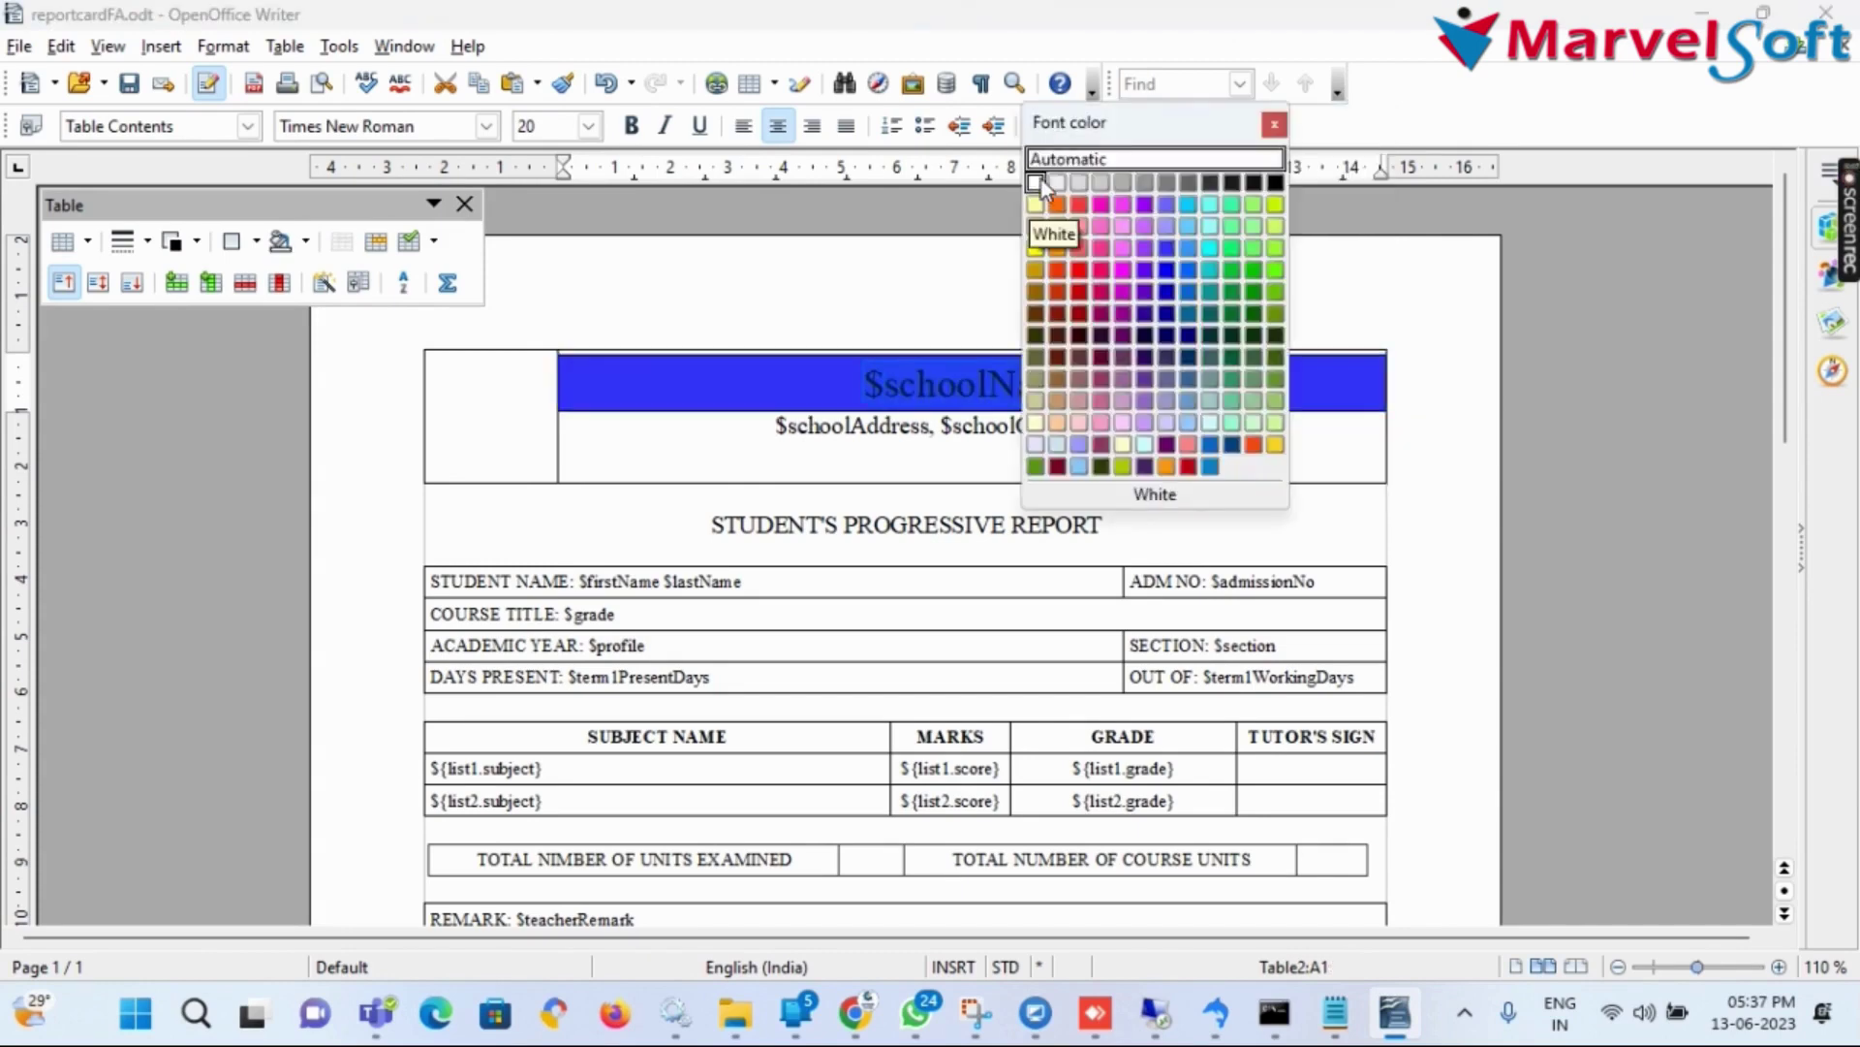
{"action": "left_click", "coordinate": [1039, 184]}
{"action": "left_click", "coordinate": [641, 133]}
Move the address line down one line below the school name
{"action": "left_click_drag", "start_coordinate": [1171, 425], "coordinate": [775, 425]}
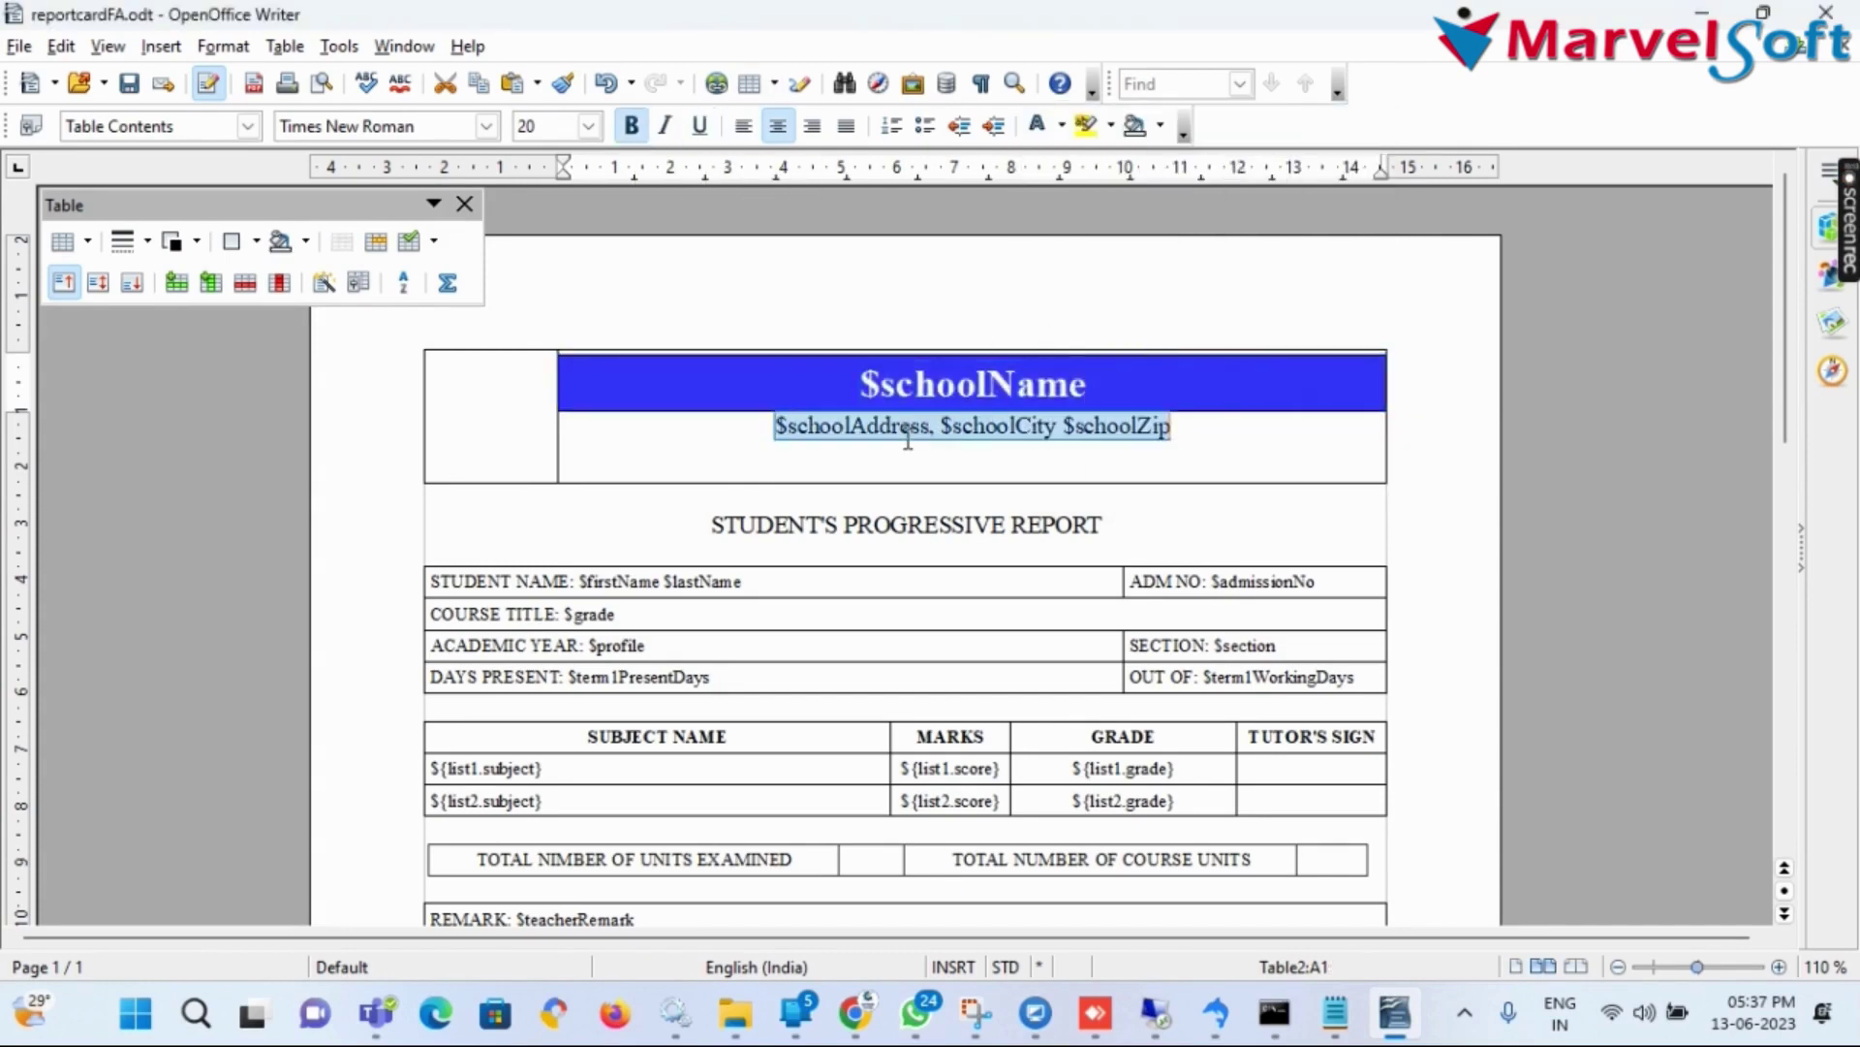
{"action": "left_click", "coordinate": [775, 425]}
{"action": "key", "text": "Return"}
{"action": "left_click", "coordinate": [479, 391]}
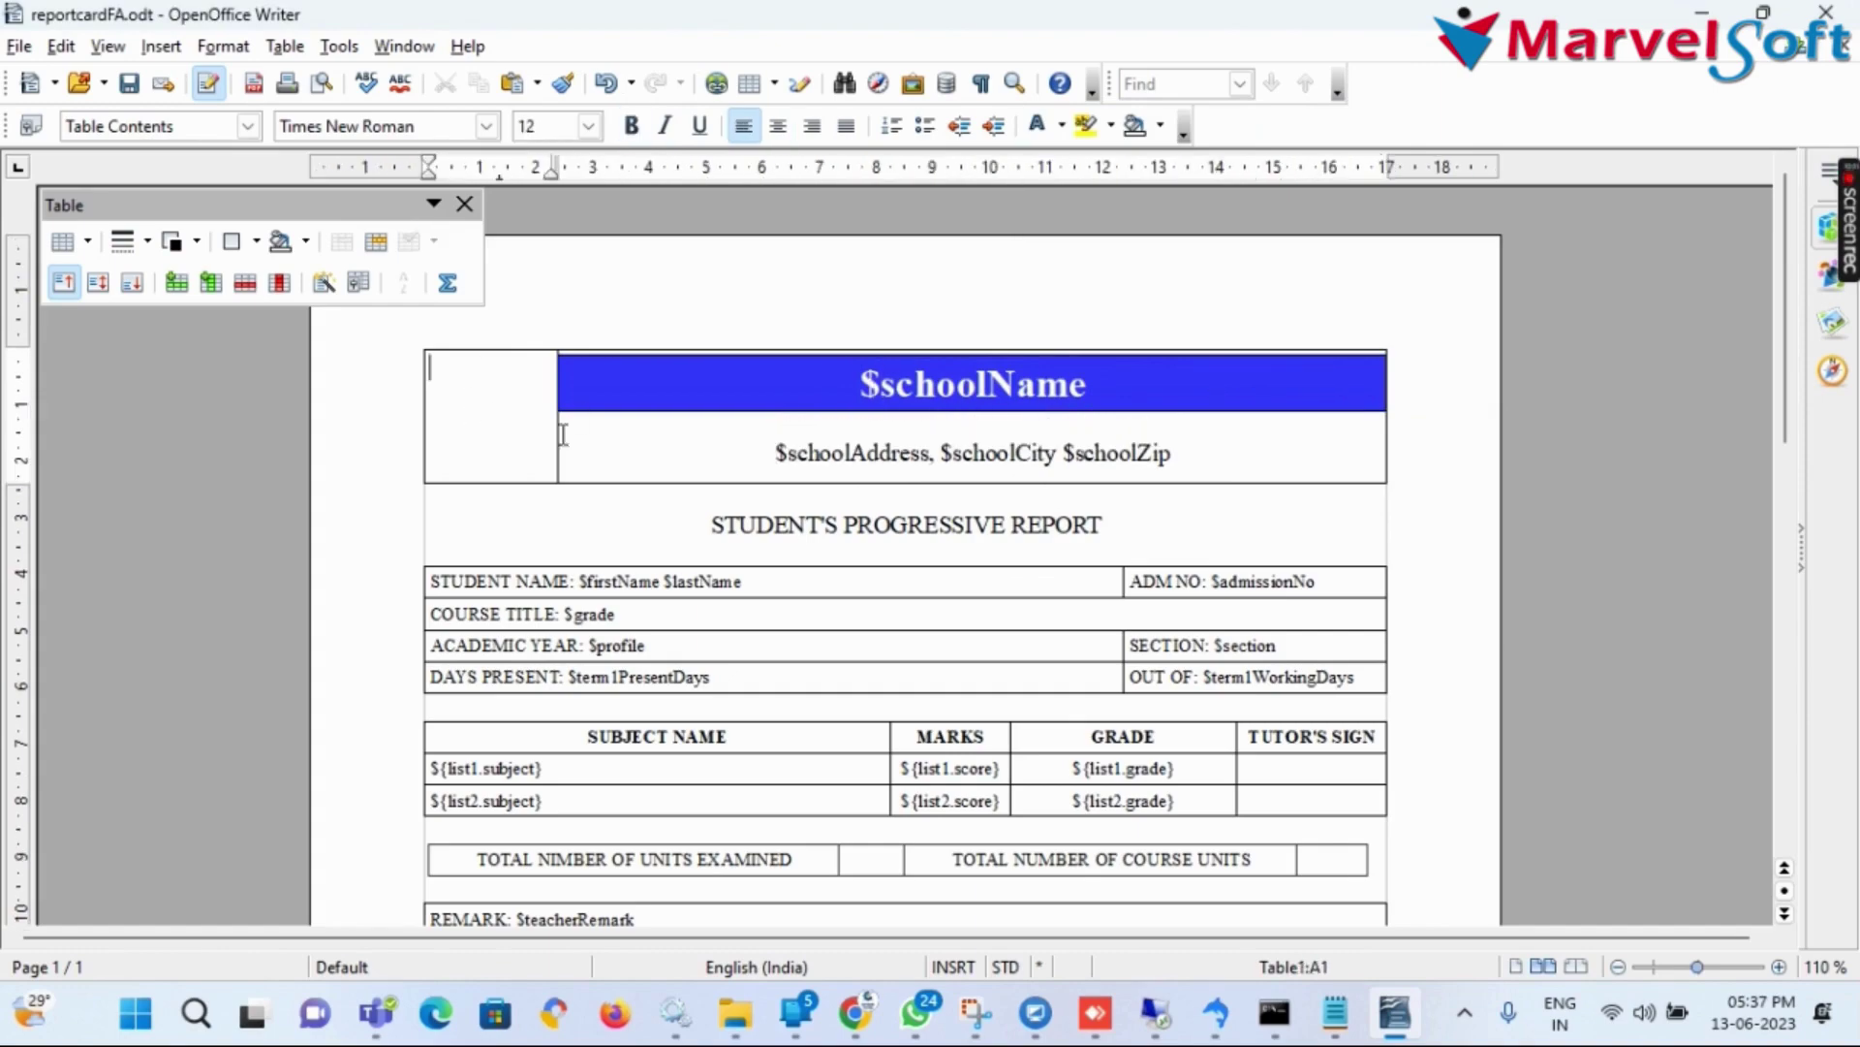
{"action": "scroll", "coordinate": [692, 475], "scroll_direction": "down", "scroll_amount": 9}
{"action": "scroll", "coordinate": [720, 530], "scroll_direction": "up", "scroll_amount": 9}
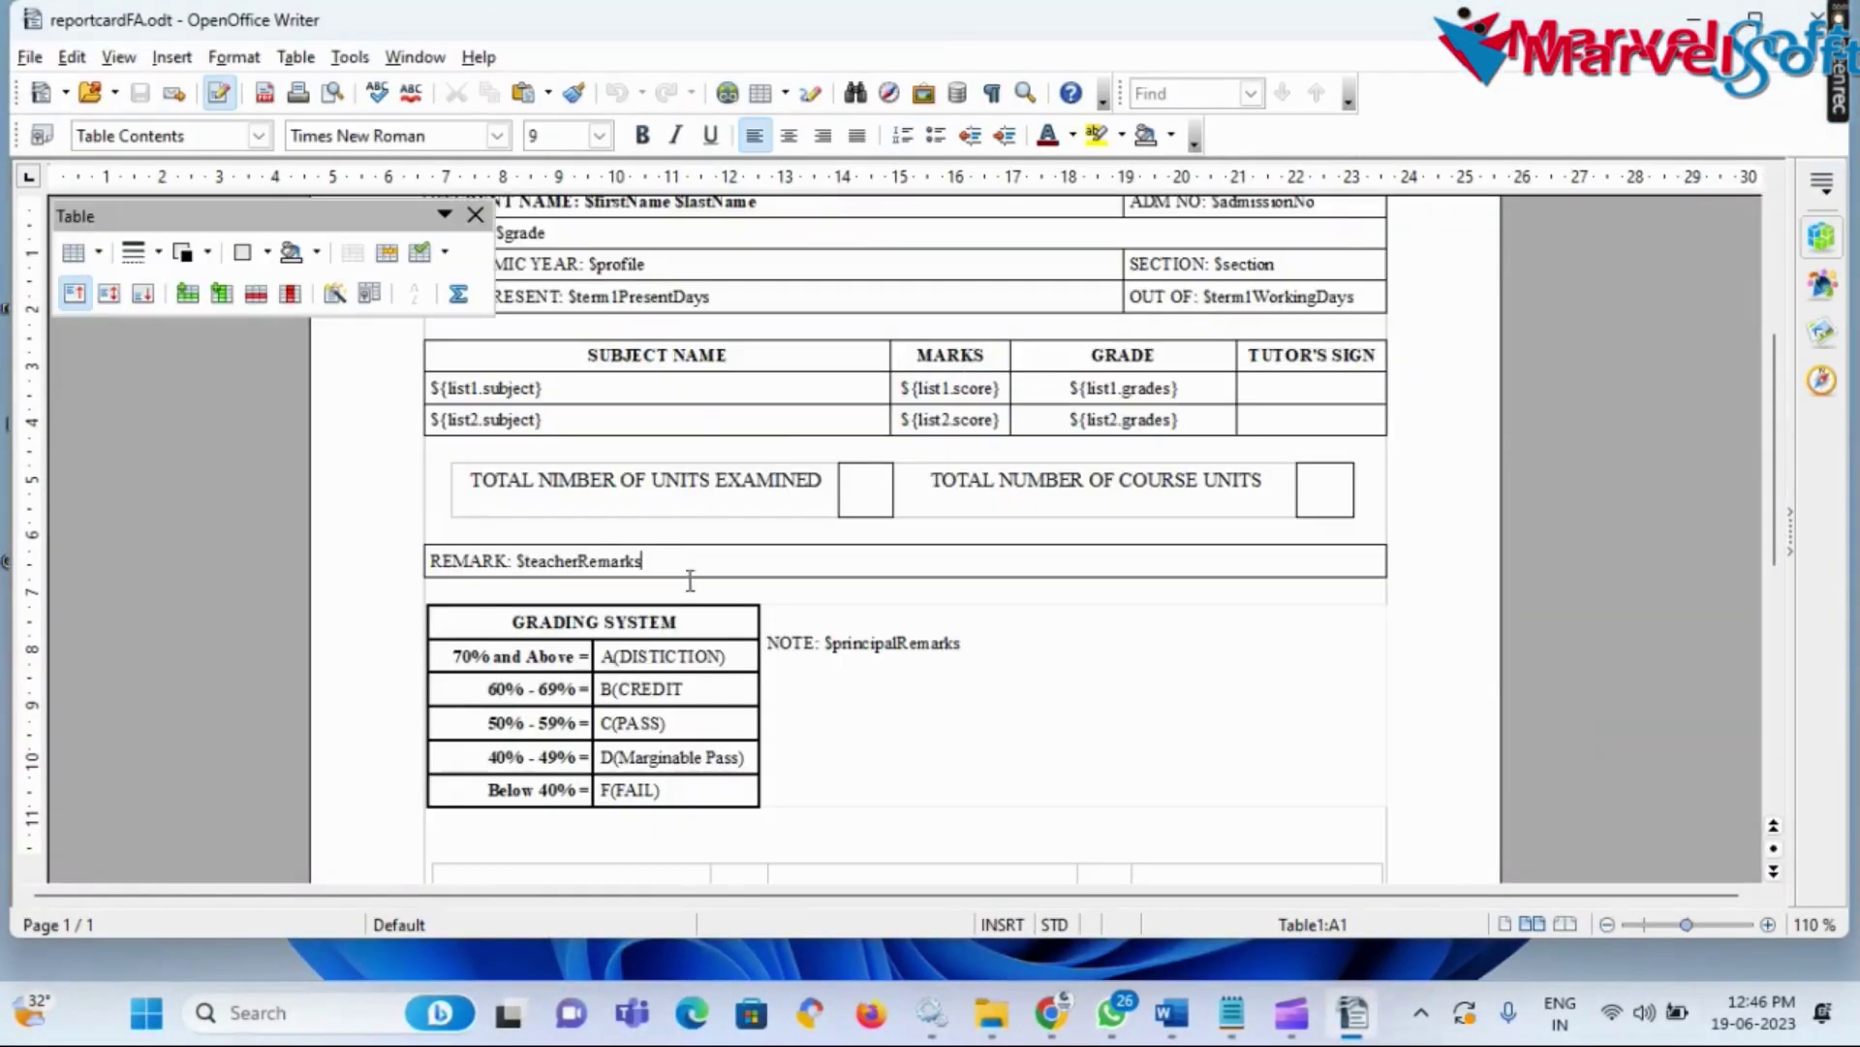
Review the styled reportcardFA.odt template, then close its Writer window
{"action": "scroll", "coordinate": [758, 731], "scroll_direction": "down", "scroll_amount": 6}
{"action": "scroll", "coordinate": [758, 731], "scroll_direction": "up", "scroll_amount": 7}
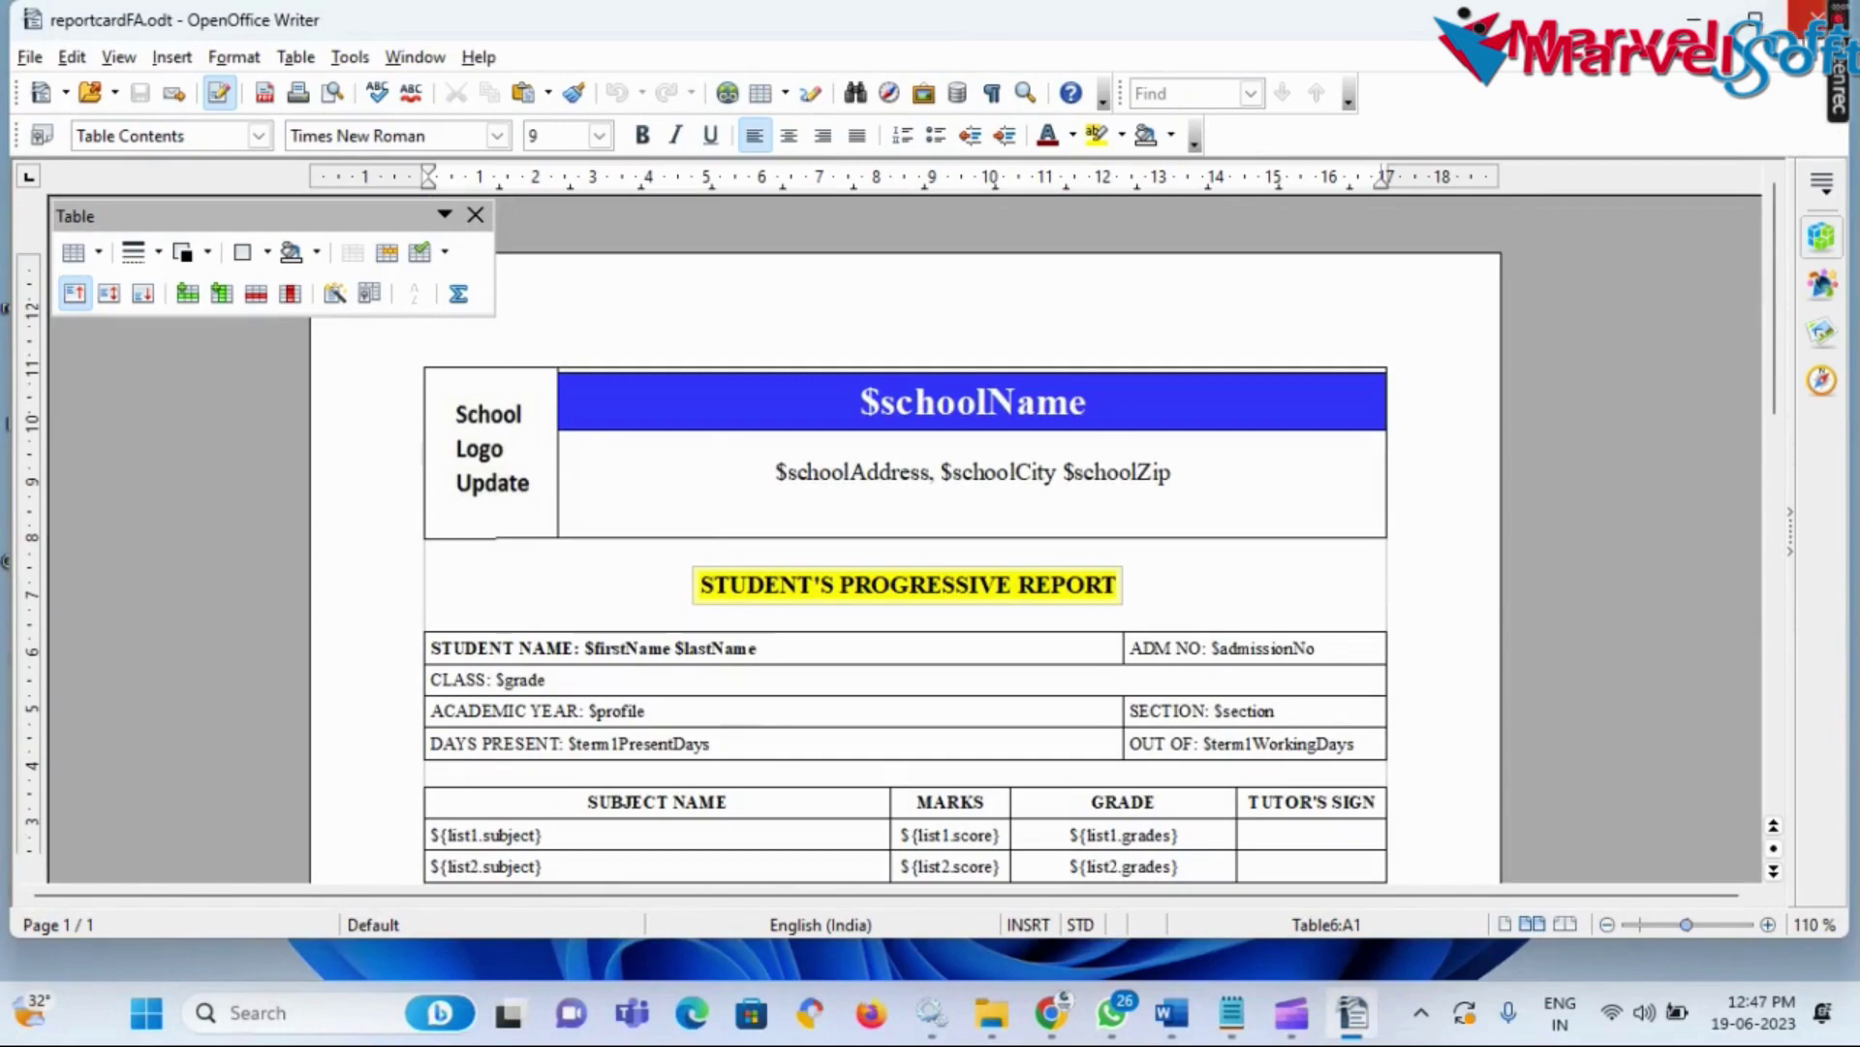
{"action": "left_click", "coordinate": [1810, 18]}
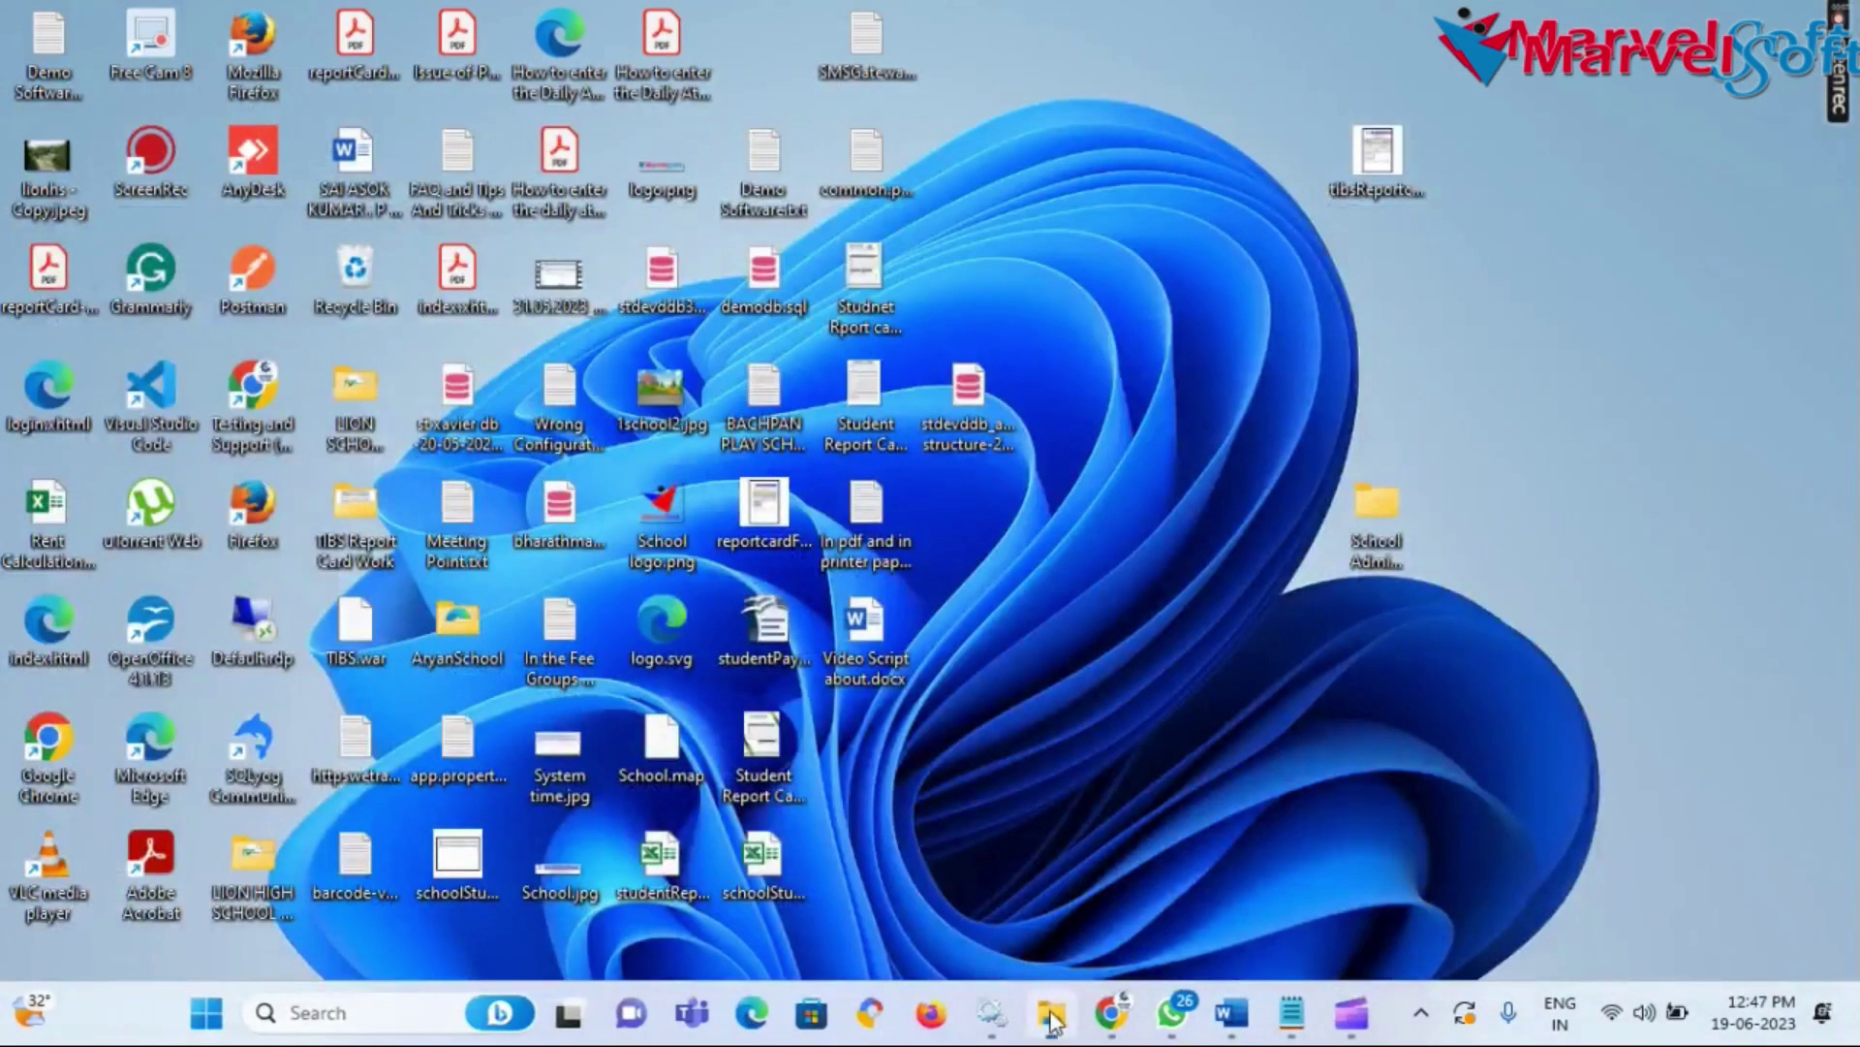
Browse to D:\SchoolAdminCE\SchoolAdmin\tomcat\webapps\SchoolAdmin\scripts\OpenOffice in File Explorer
{"action": "left_click", "coordinate": [1052, 1014]}
{"action": "double_click", "coordinate": [388, 816]}
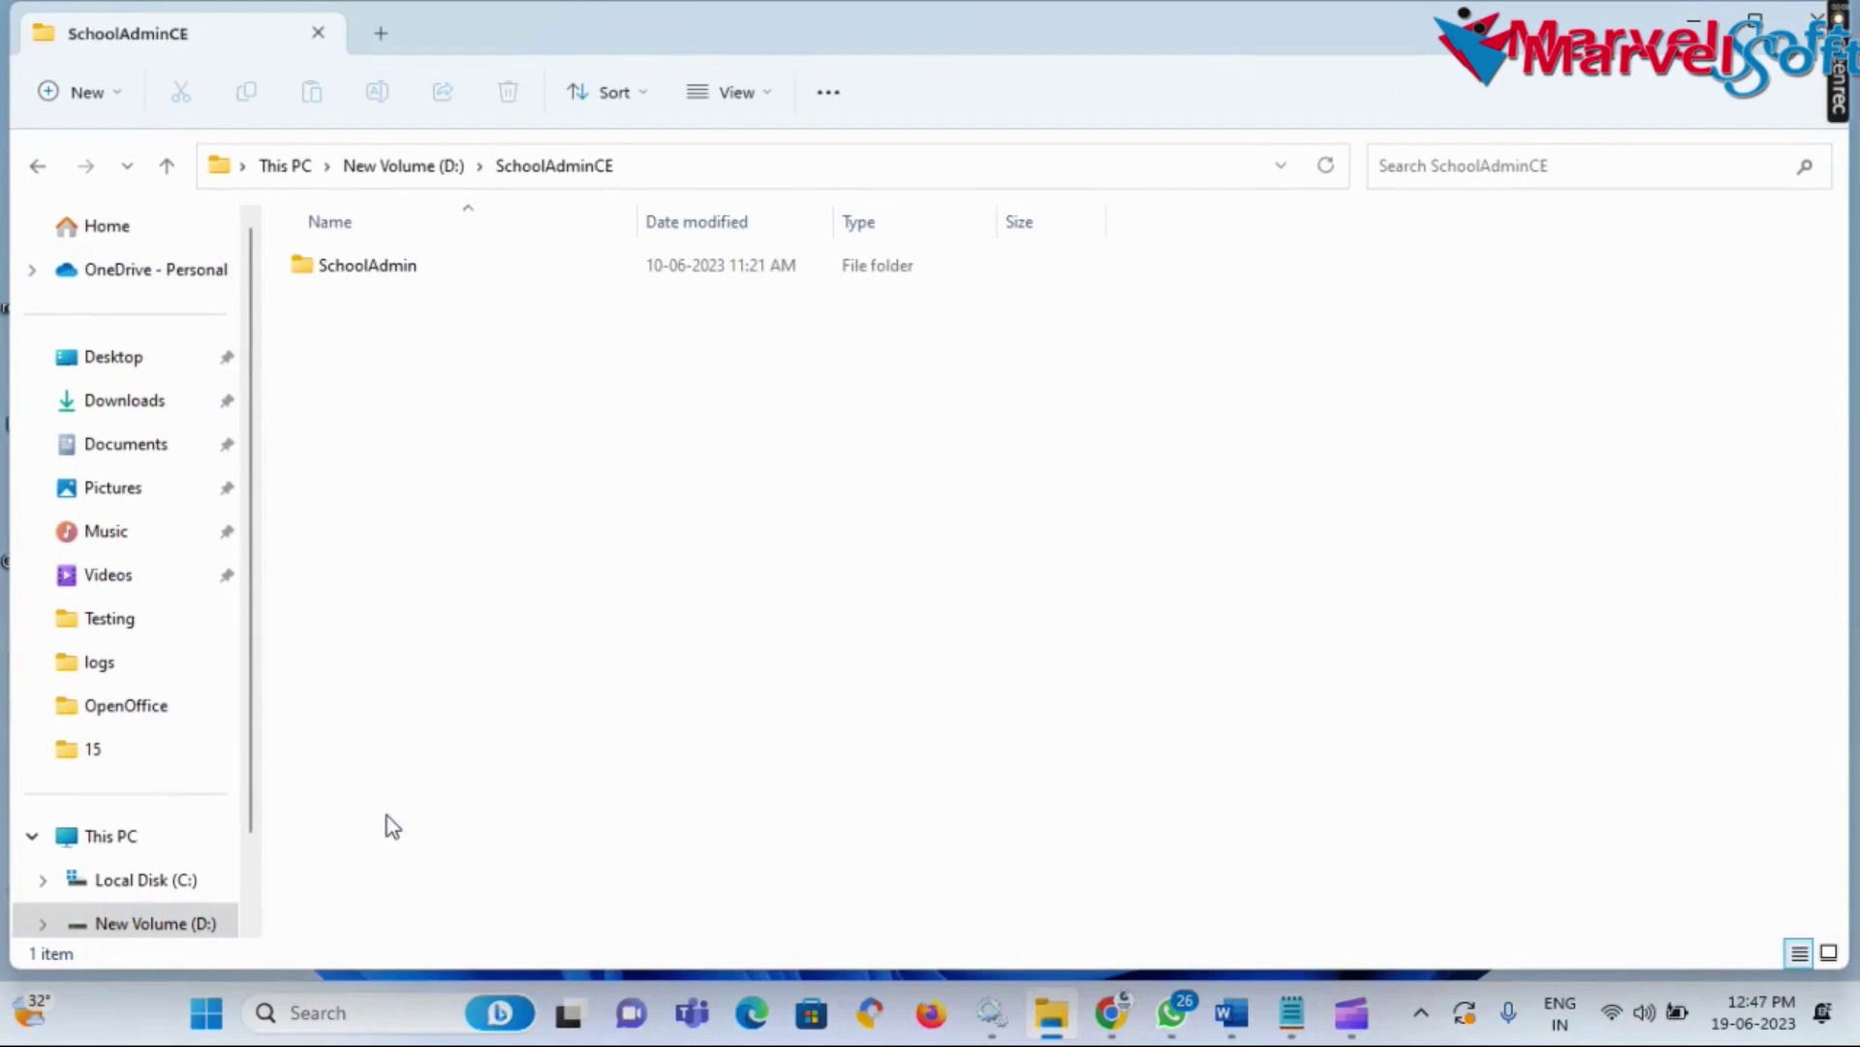
{"action": "double_click", "coordinate": [488, 278]}
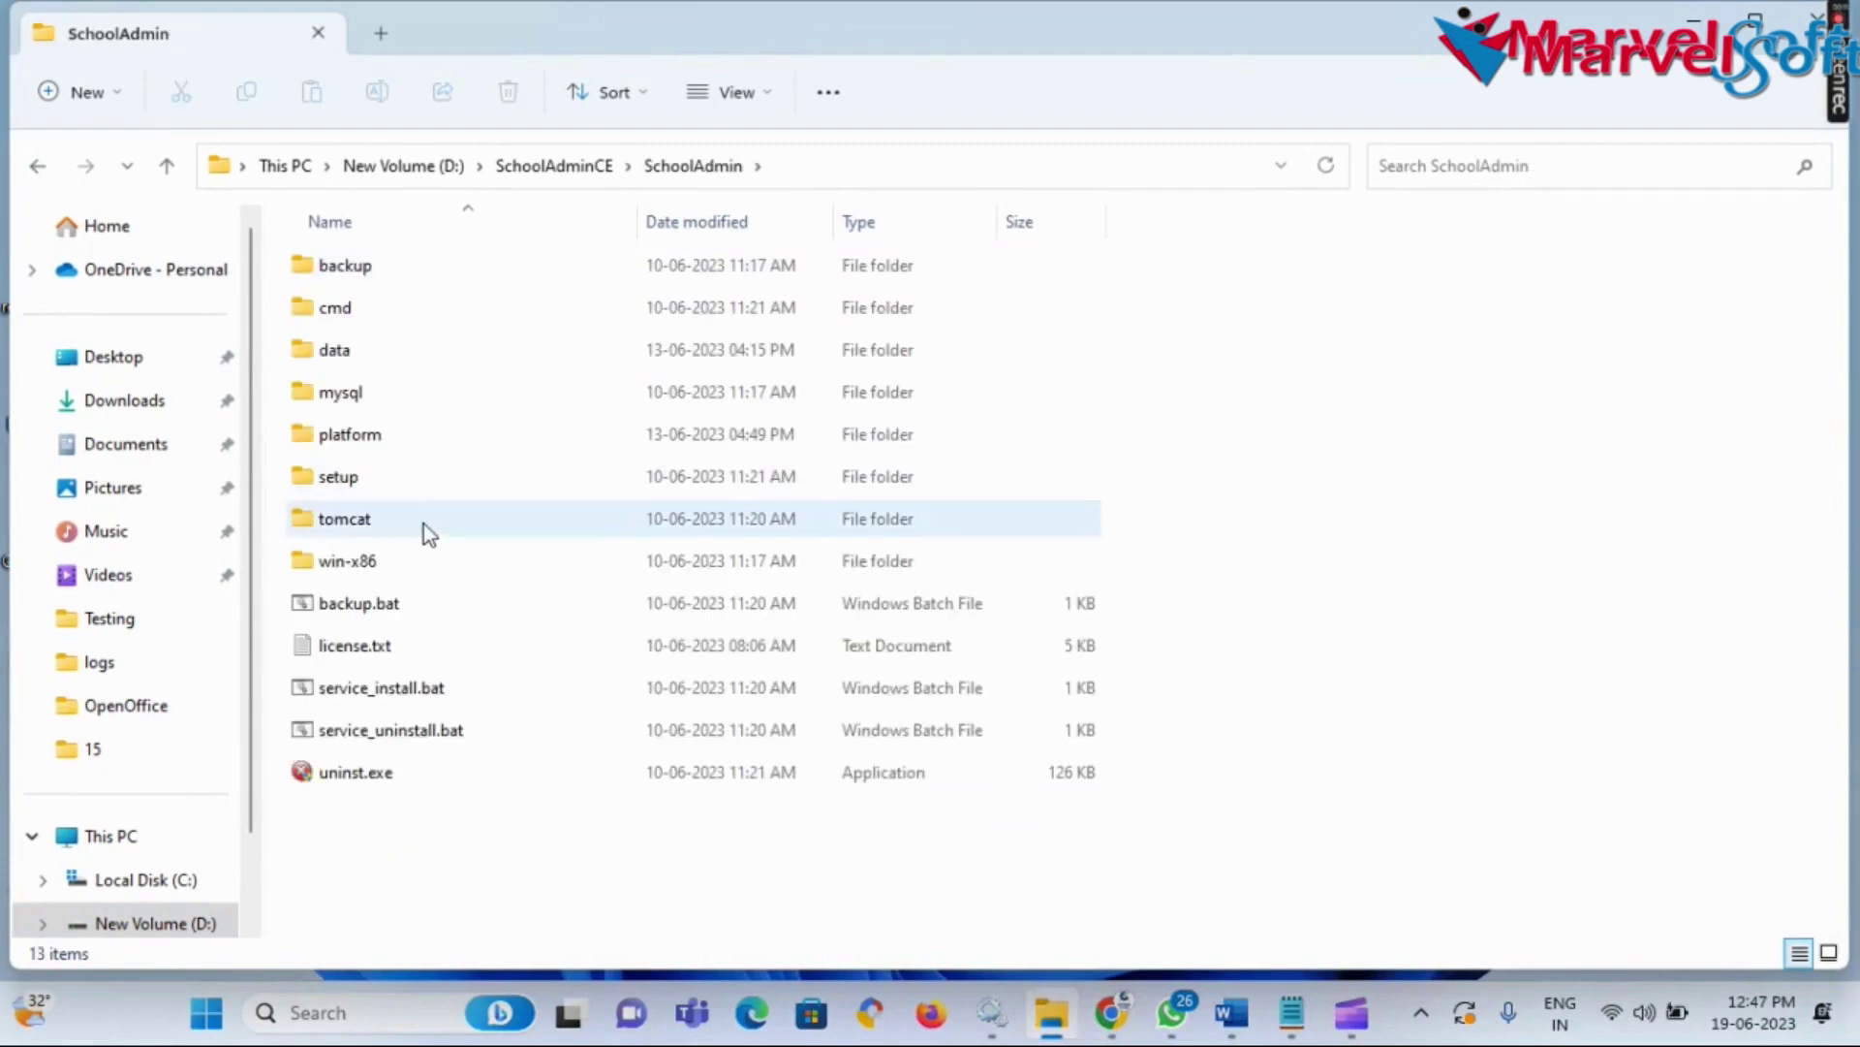
{"action": "double_click", "coordinate": [423, 523]}
{"action": "double_click", "coordinate": [353, 475]}
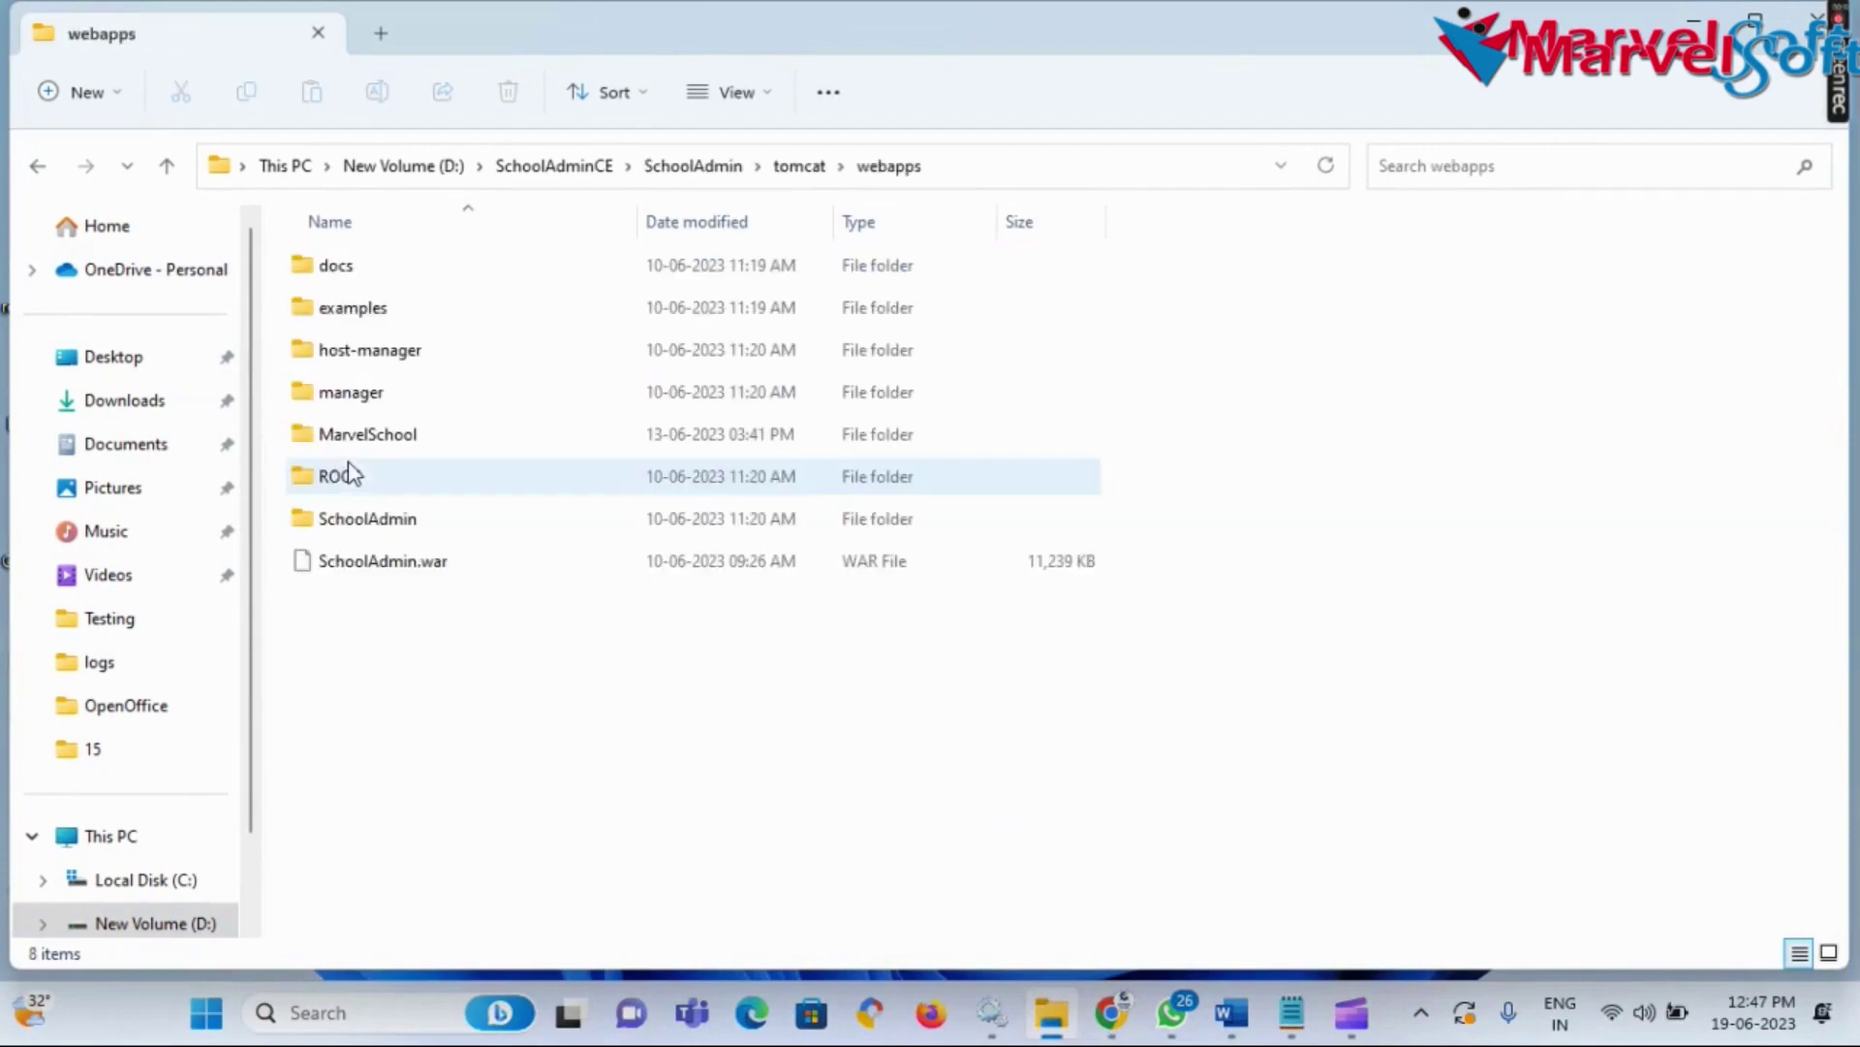
{"action": "double_click", "coordinate": [417, 520]}
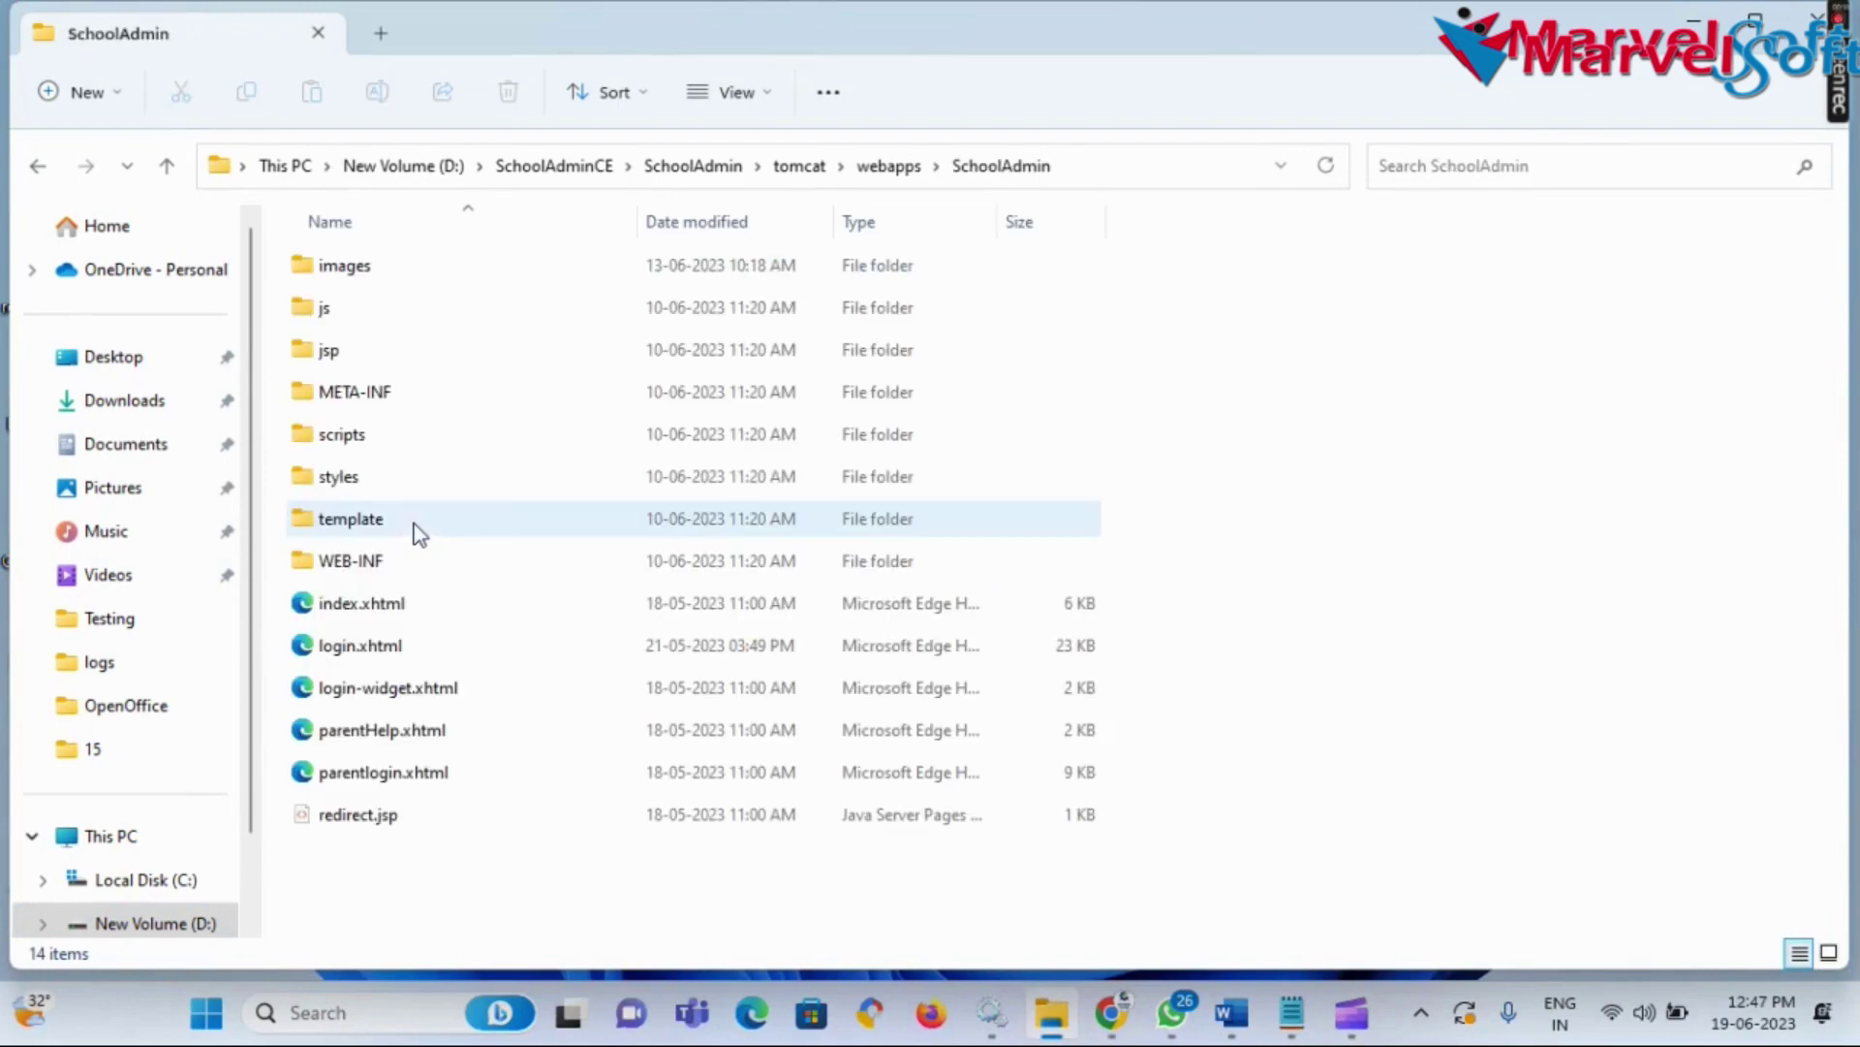
{"action": "double_click", "coordinate": [421, 439]}
{"action": "double_click", "coordinate": [383, 264]}
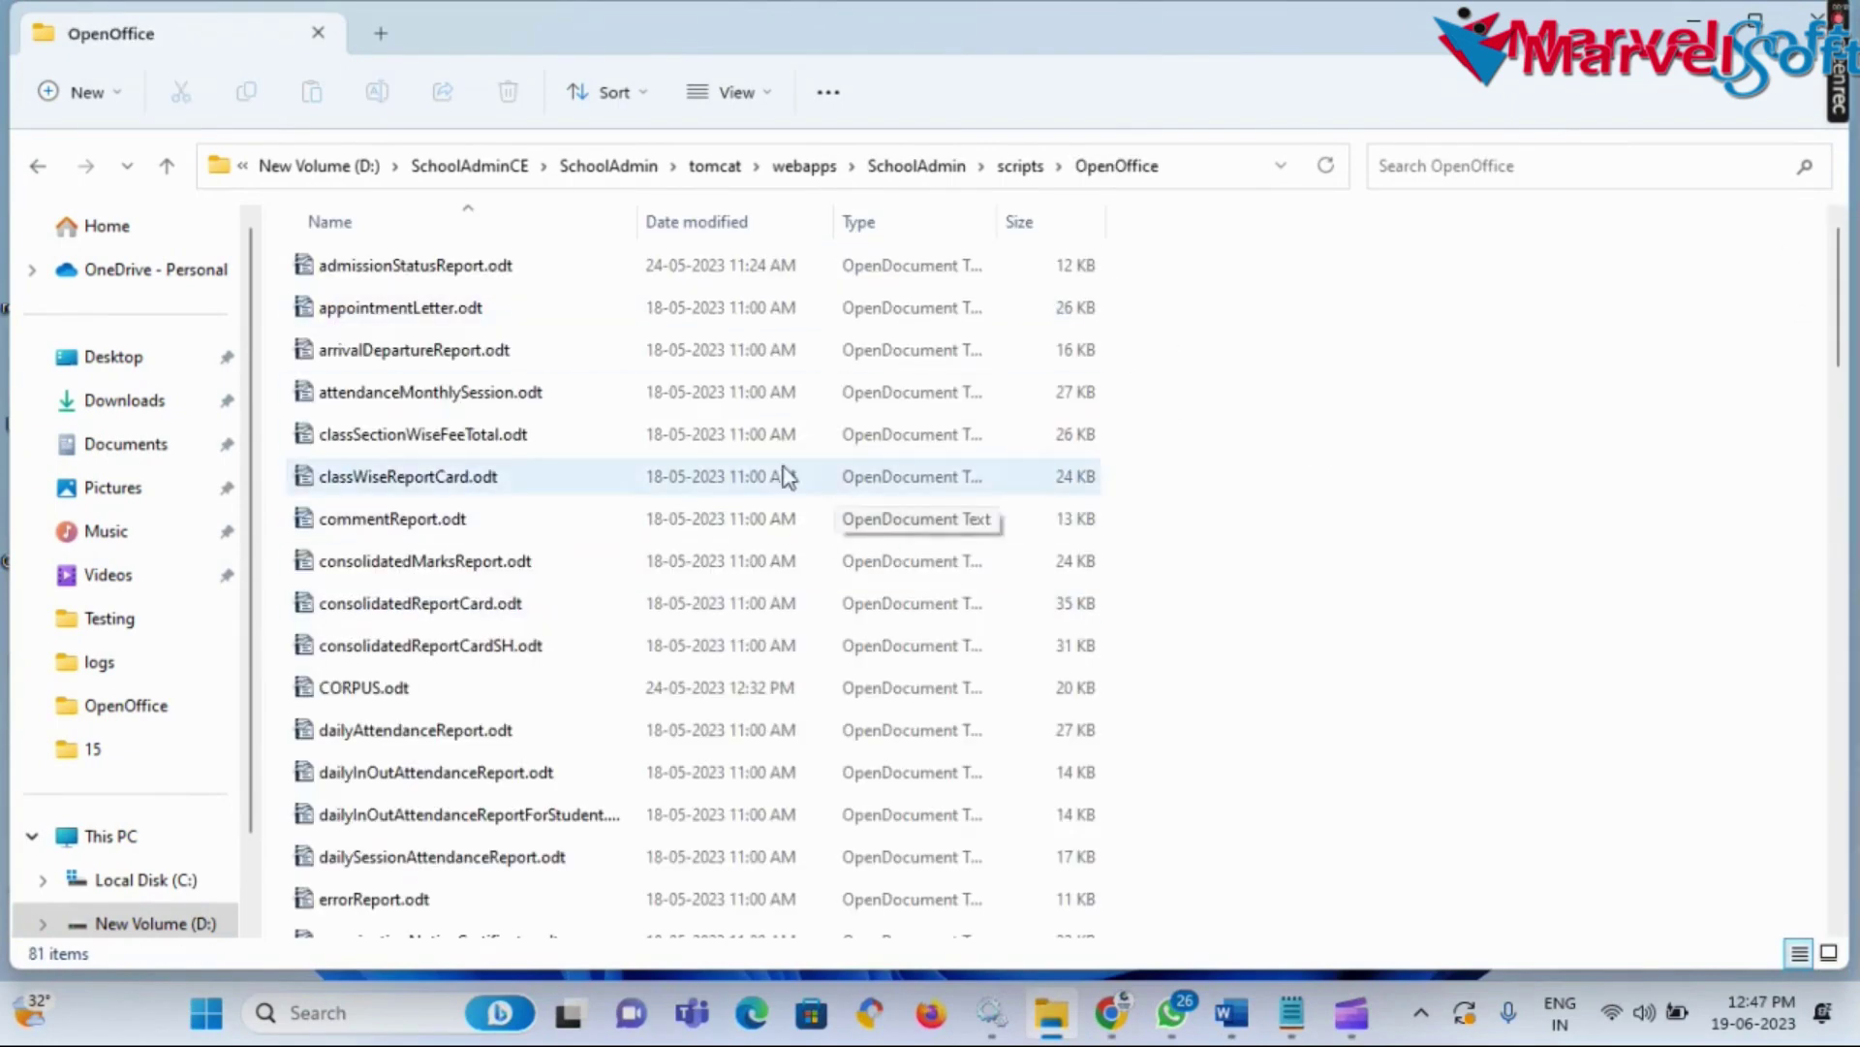
{"action": "scroll", "coordinate": [754, 625], "scroll_direction": "down", "scroll_amount": 2}
{"action": "scroll", "coordinate": [753, 625], "scroll_direction": "up", "scroll_amount": 2}
{"action": "scroll", "coordinate": [760, 632], "scroll_direction": "down", "scroll_amount": 4}
{"action": "scroll", "coordinate": [761, 637], "scroll_direction": "up", "scroll_amount": 4}
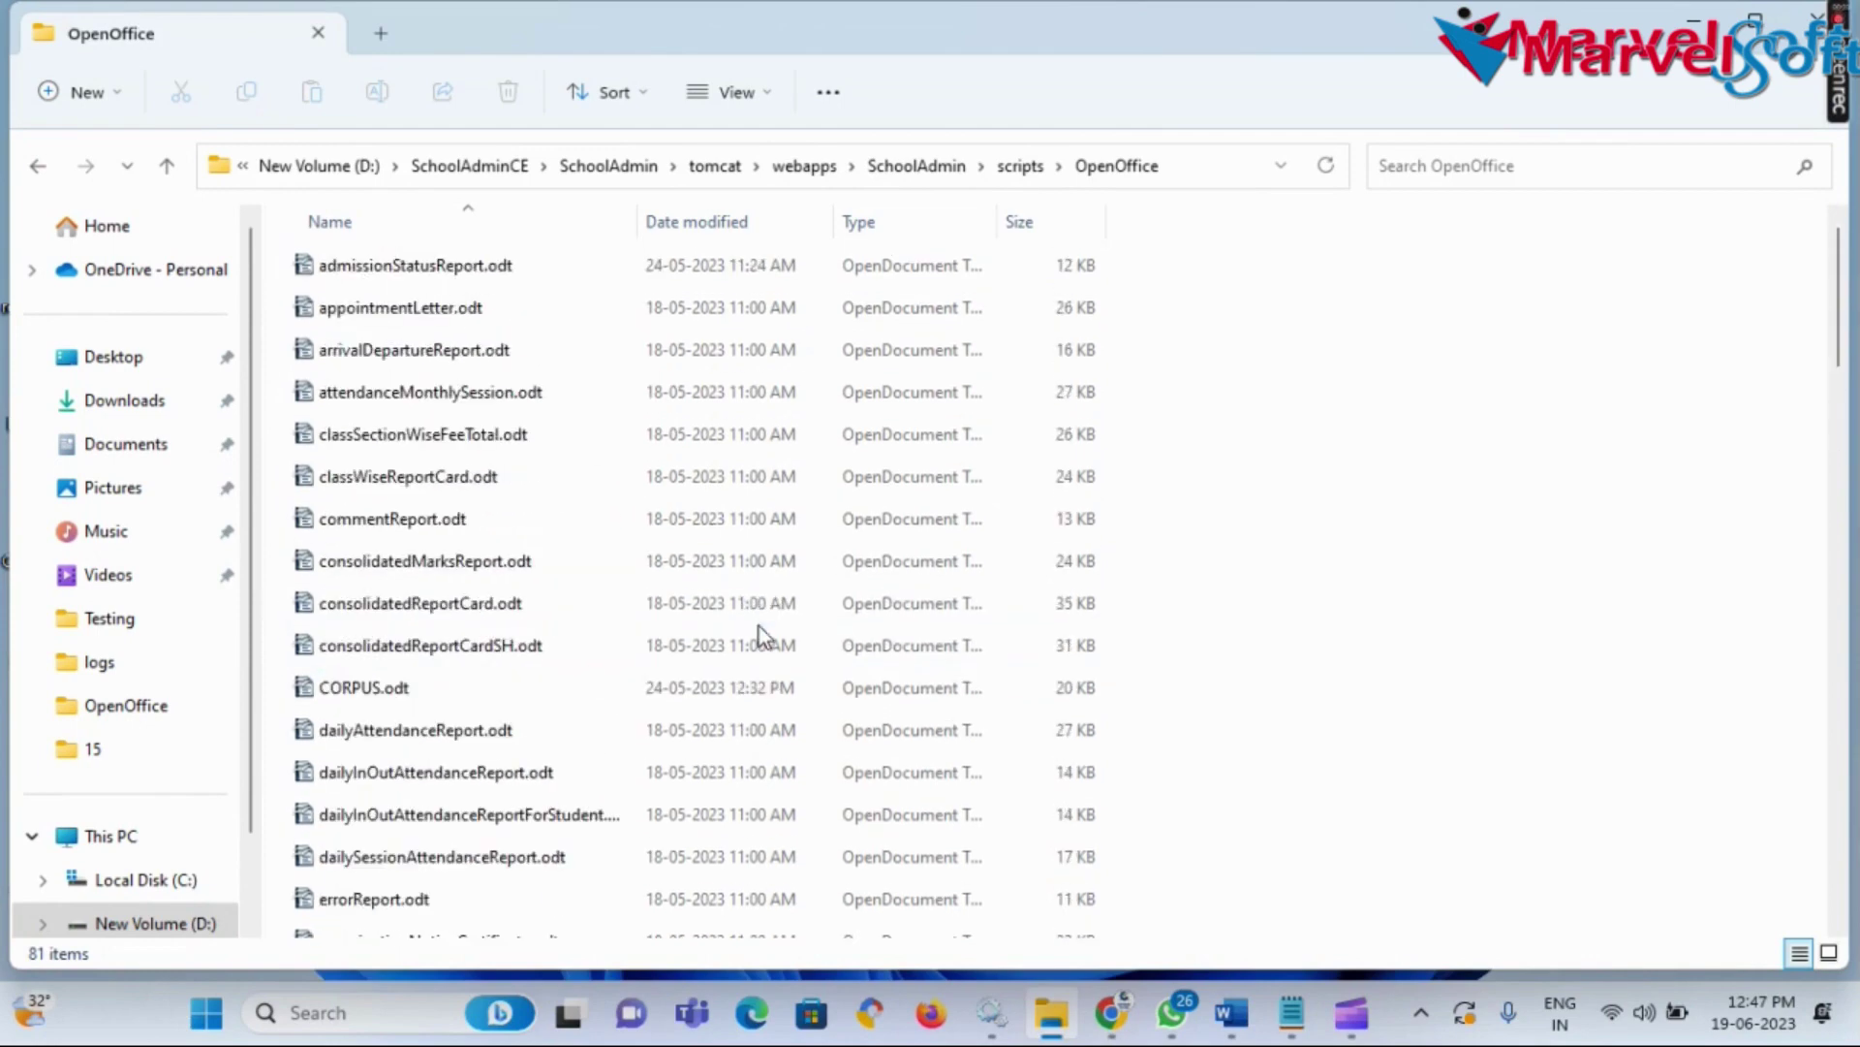
Copy the existing reportcardFA.odt template from the folder
{"action": "left_click", "coordinate": [591, 472]}
{"action": "key", "text": "r"}
{"action": "key", "text": "r"}
{"action": "left_click", "coordinate": [469, 347]}
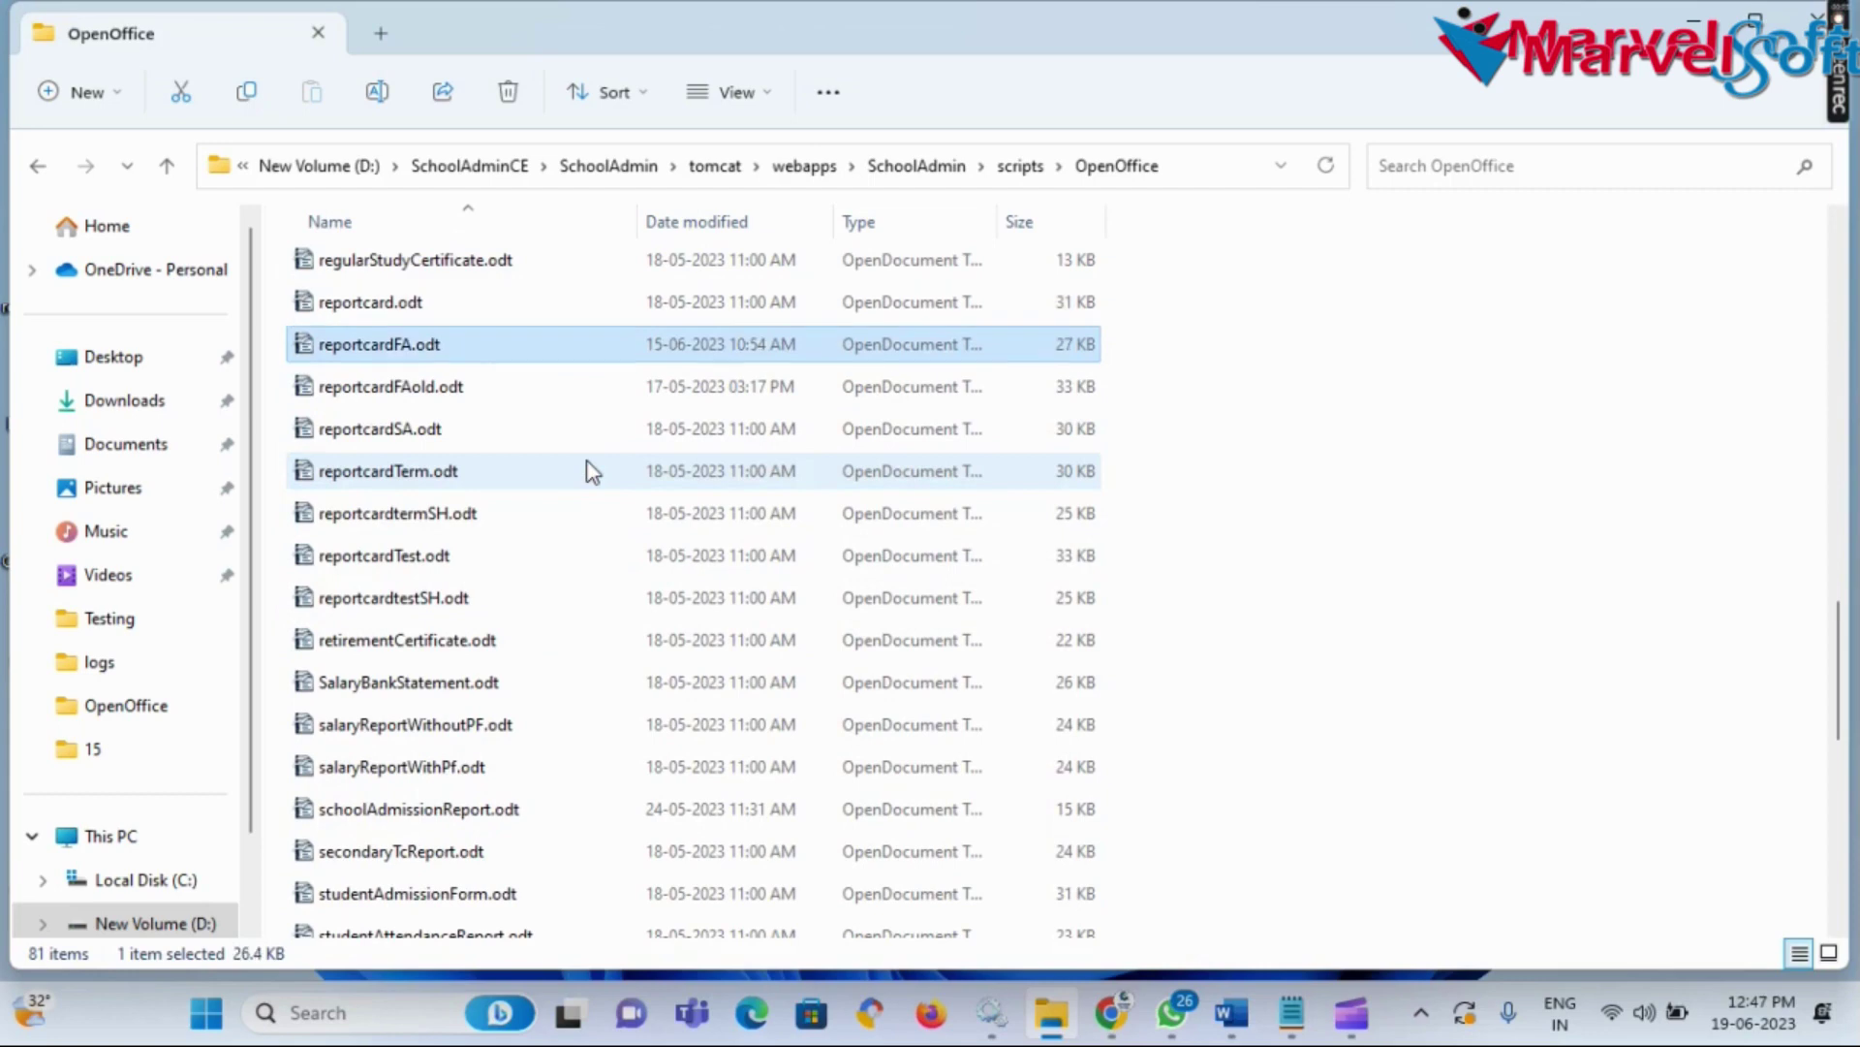
{"action": "right_click", "coordinate": [469, 347]}
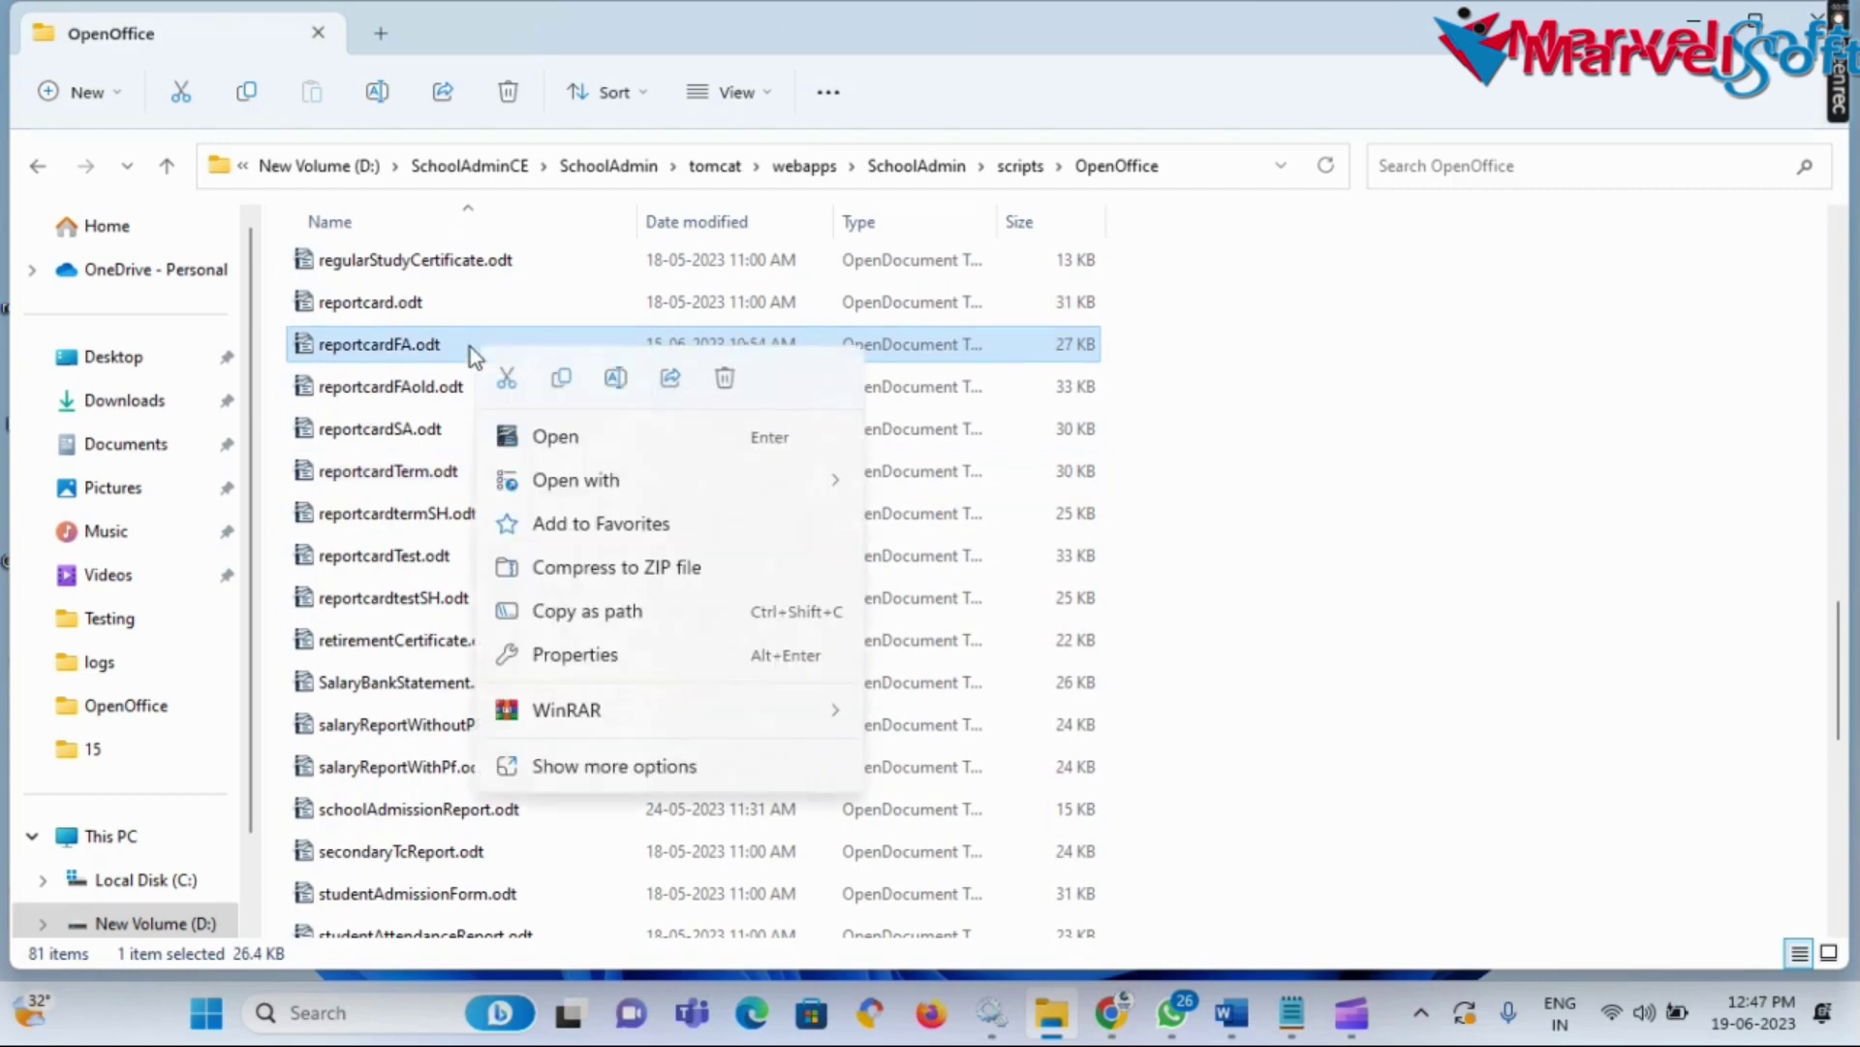
{"action": "left_click", "coordinate": [561, 378]}
Paste the old reportcardFA.odt into the desktop's School Admin Backup folder
{"action": "key", "text": "super+d"}
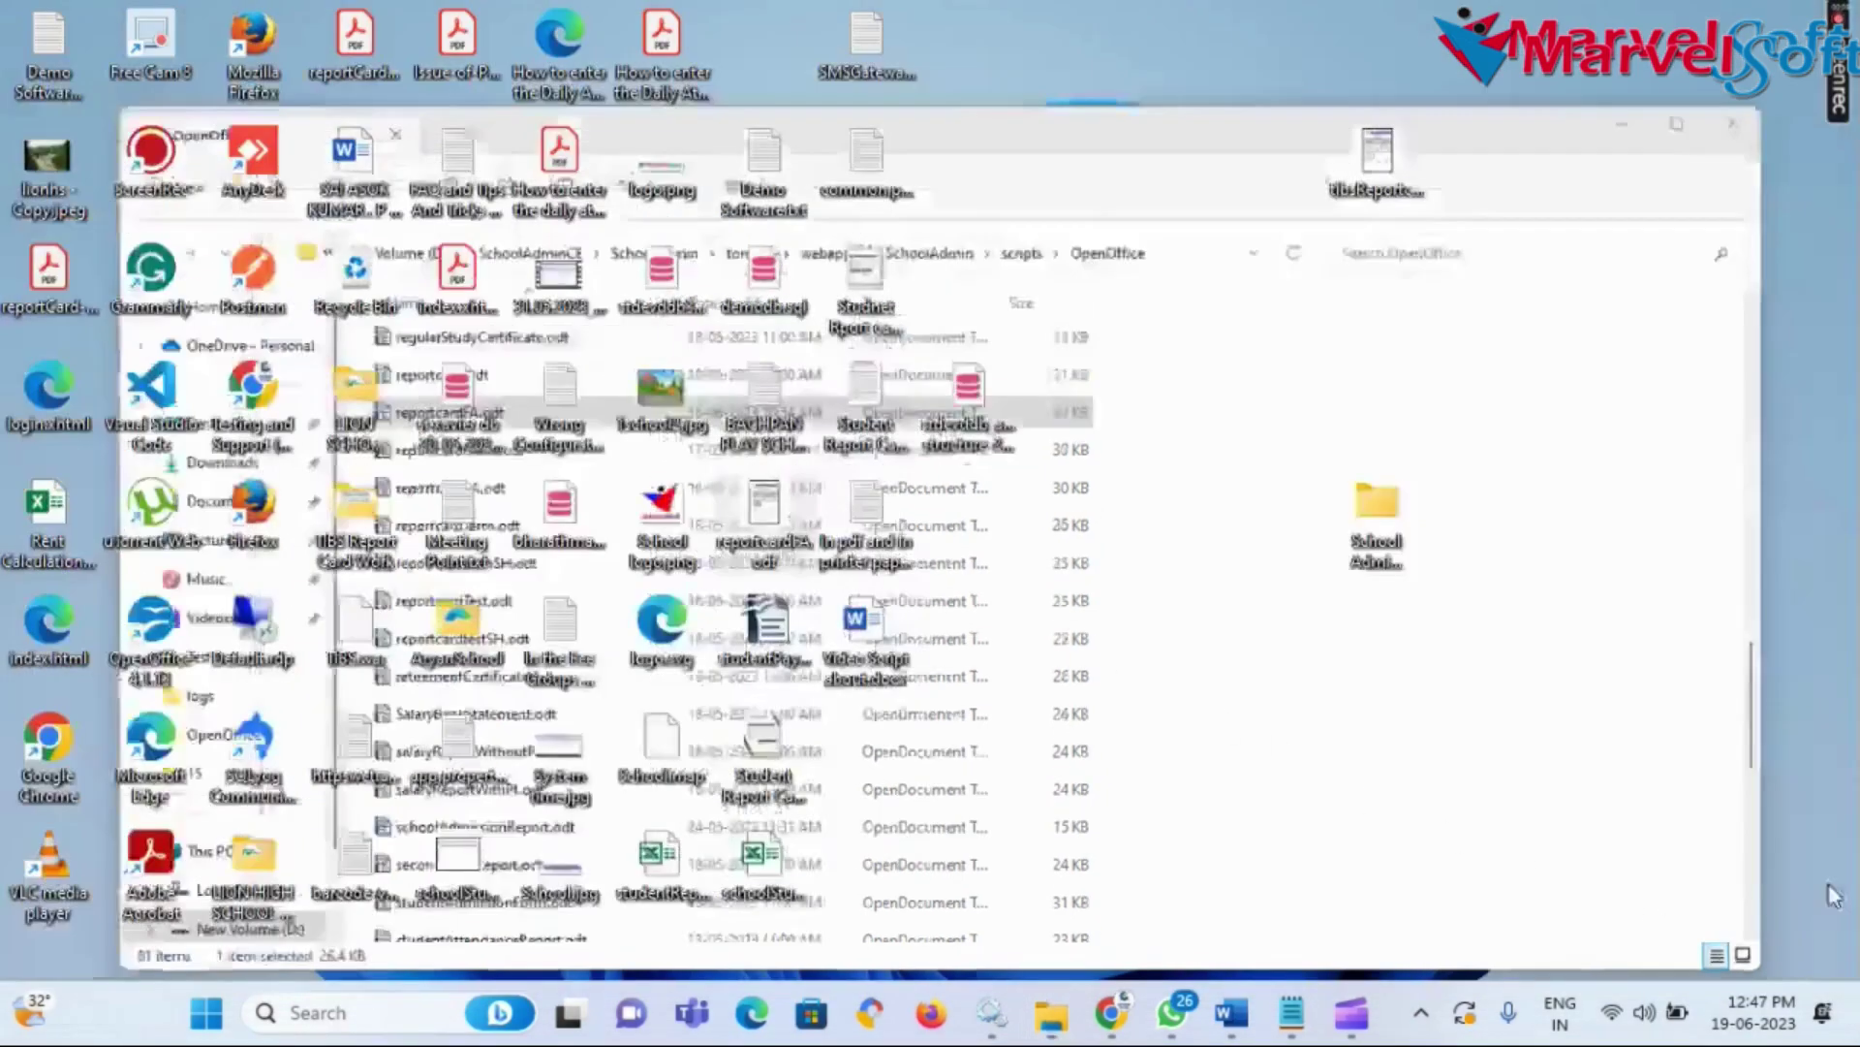
{"action": "double_click", "coordinate": [1371, 497]}
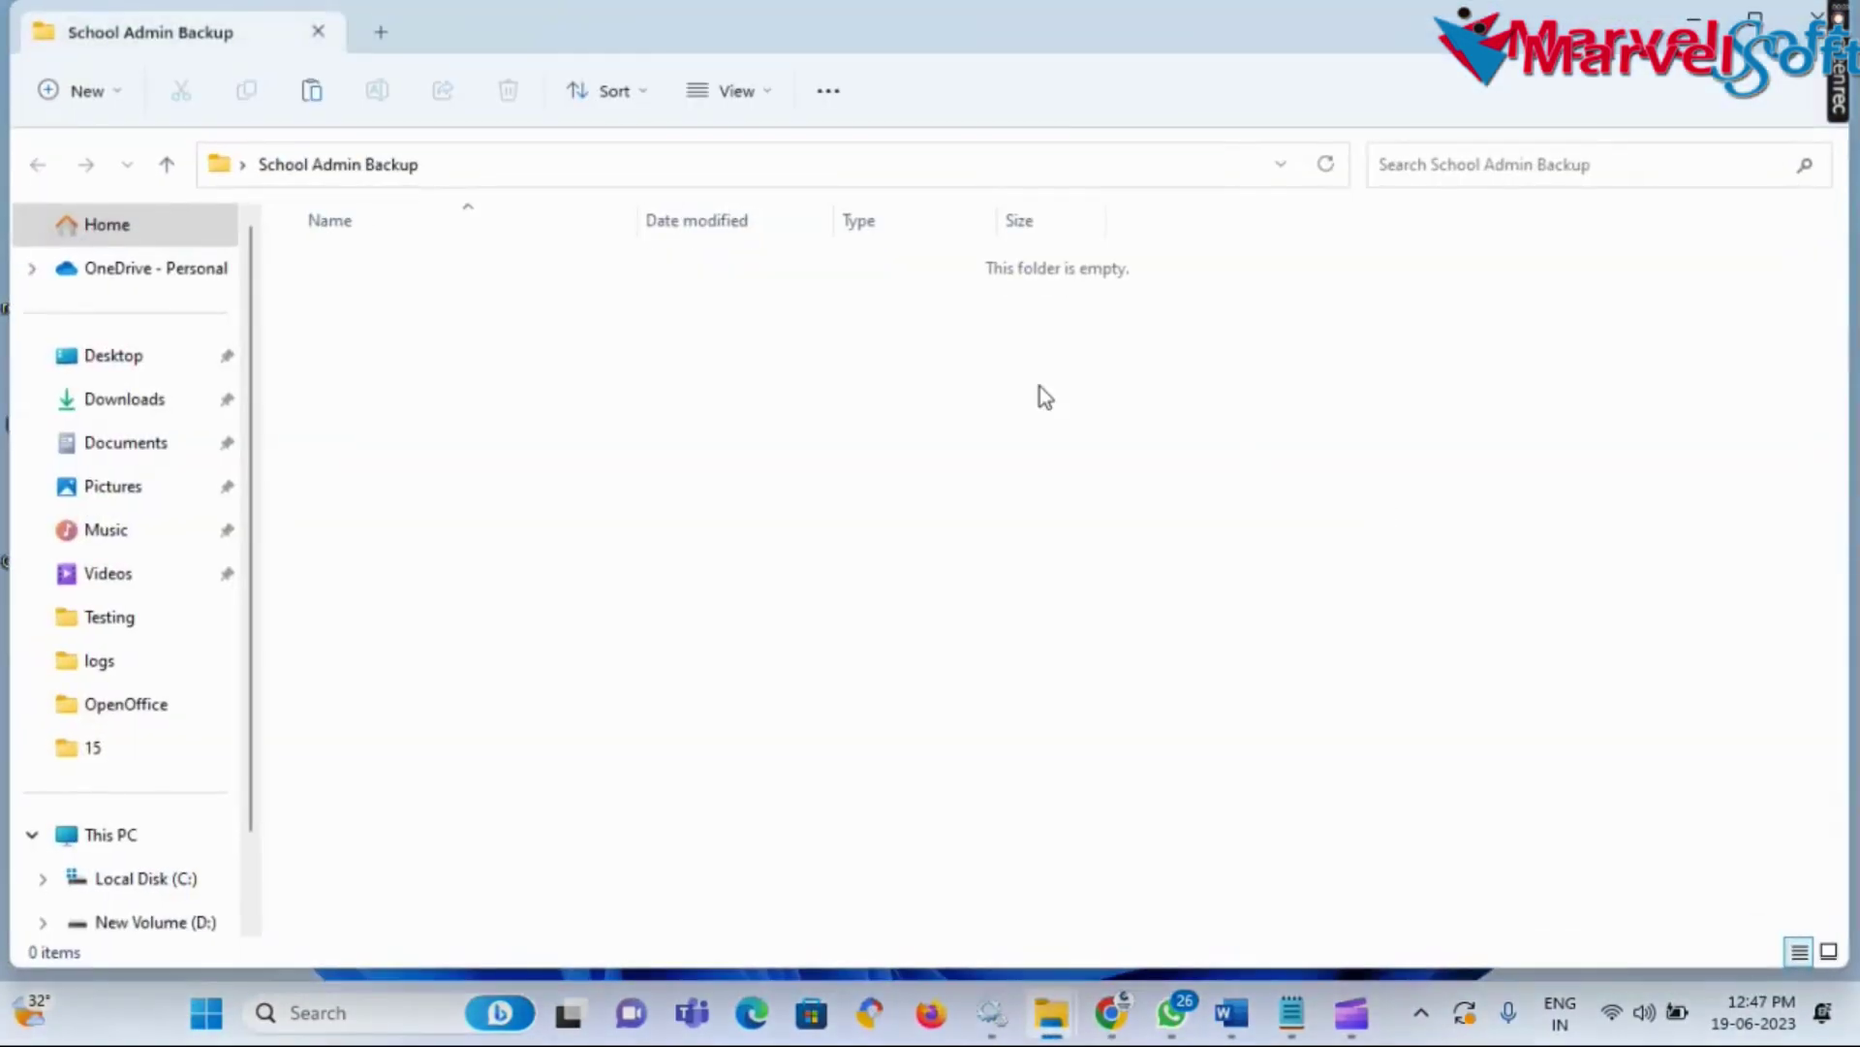
{"action": "right_click", "coordinate": [1042, 398]}
{"action": "left_click", "coordinate": [1071, 431]}
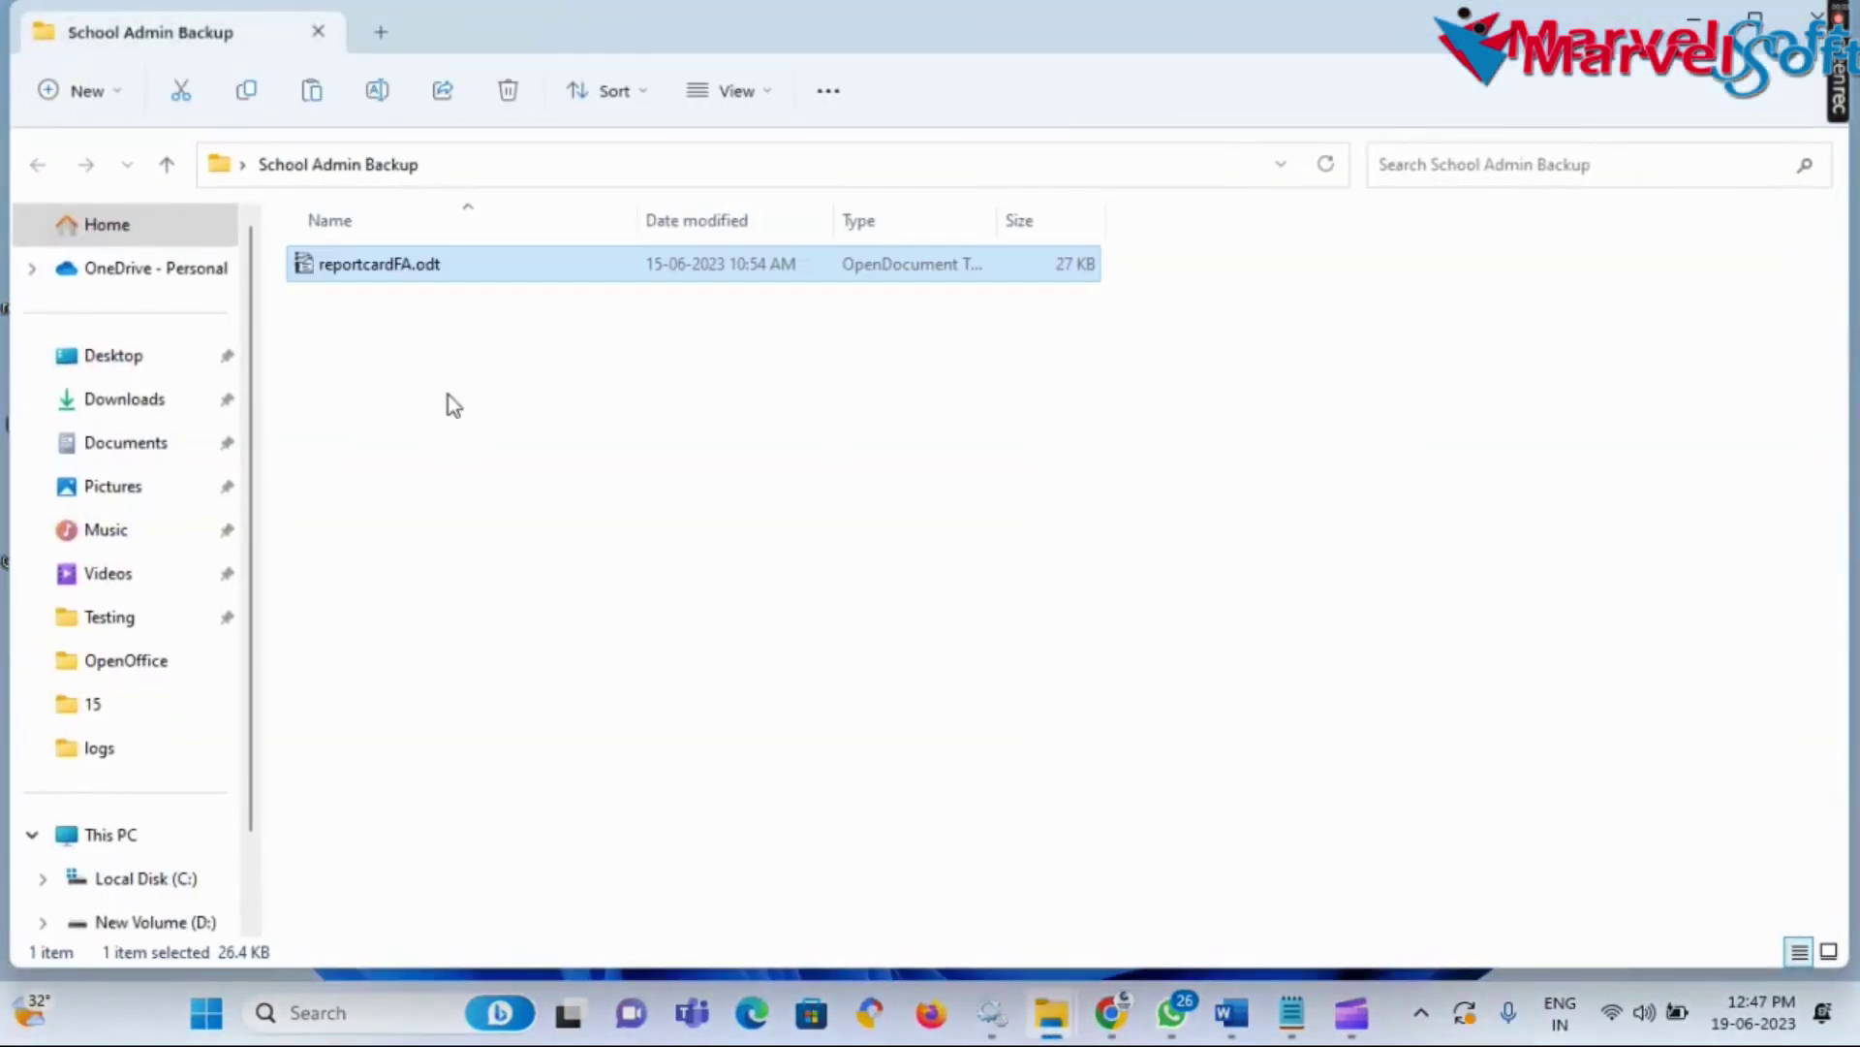
{"action": "left_click", "coordinate": [1686, 18]}
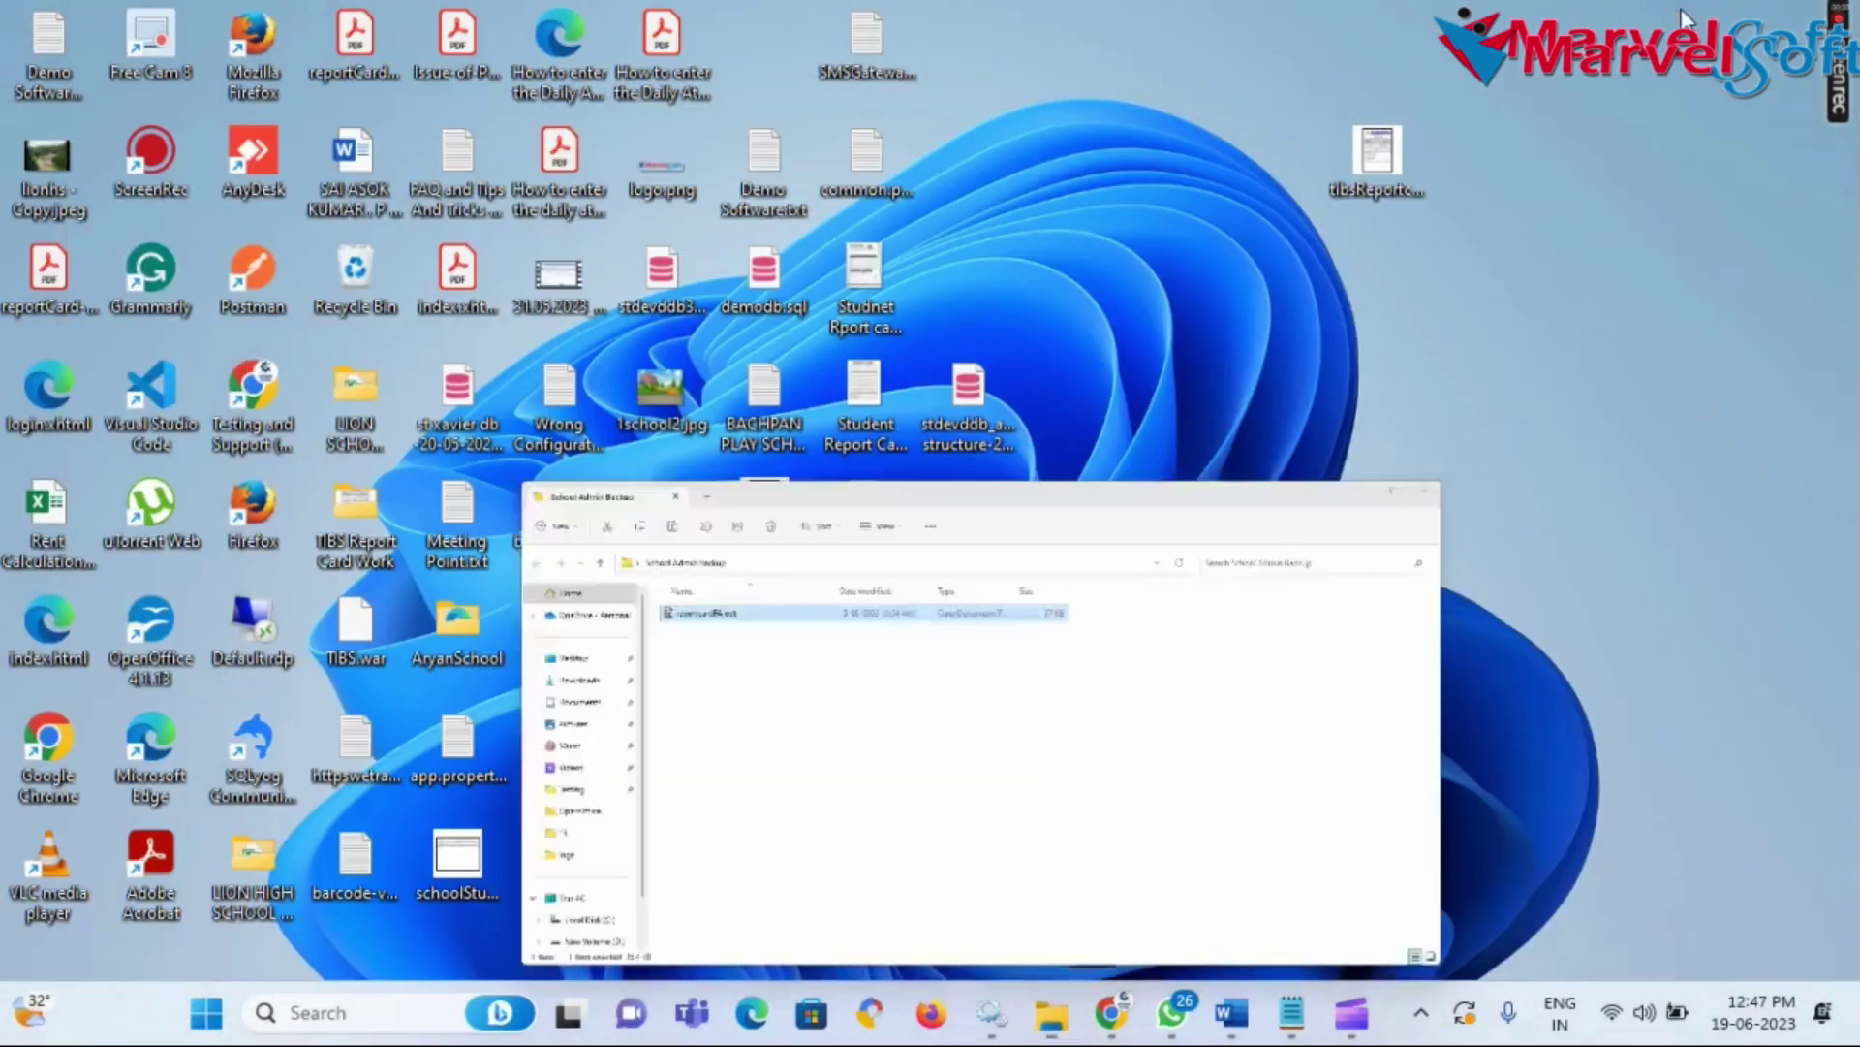
Copy the desktop reportcardFA.odt into scripts\OpenOffice, replacing the old template
{"action": "right_click", "coordinate": [770, 502]}
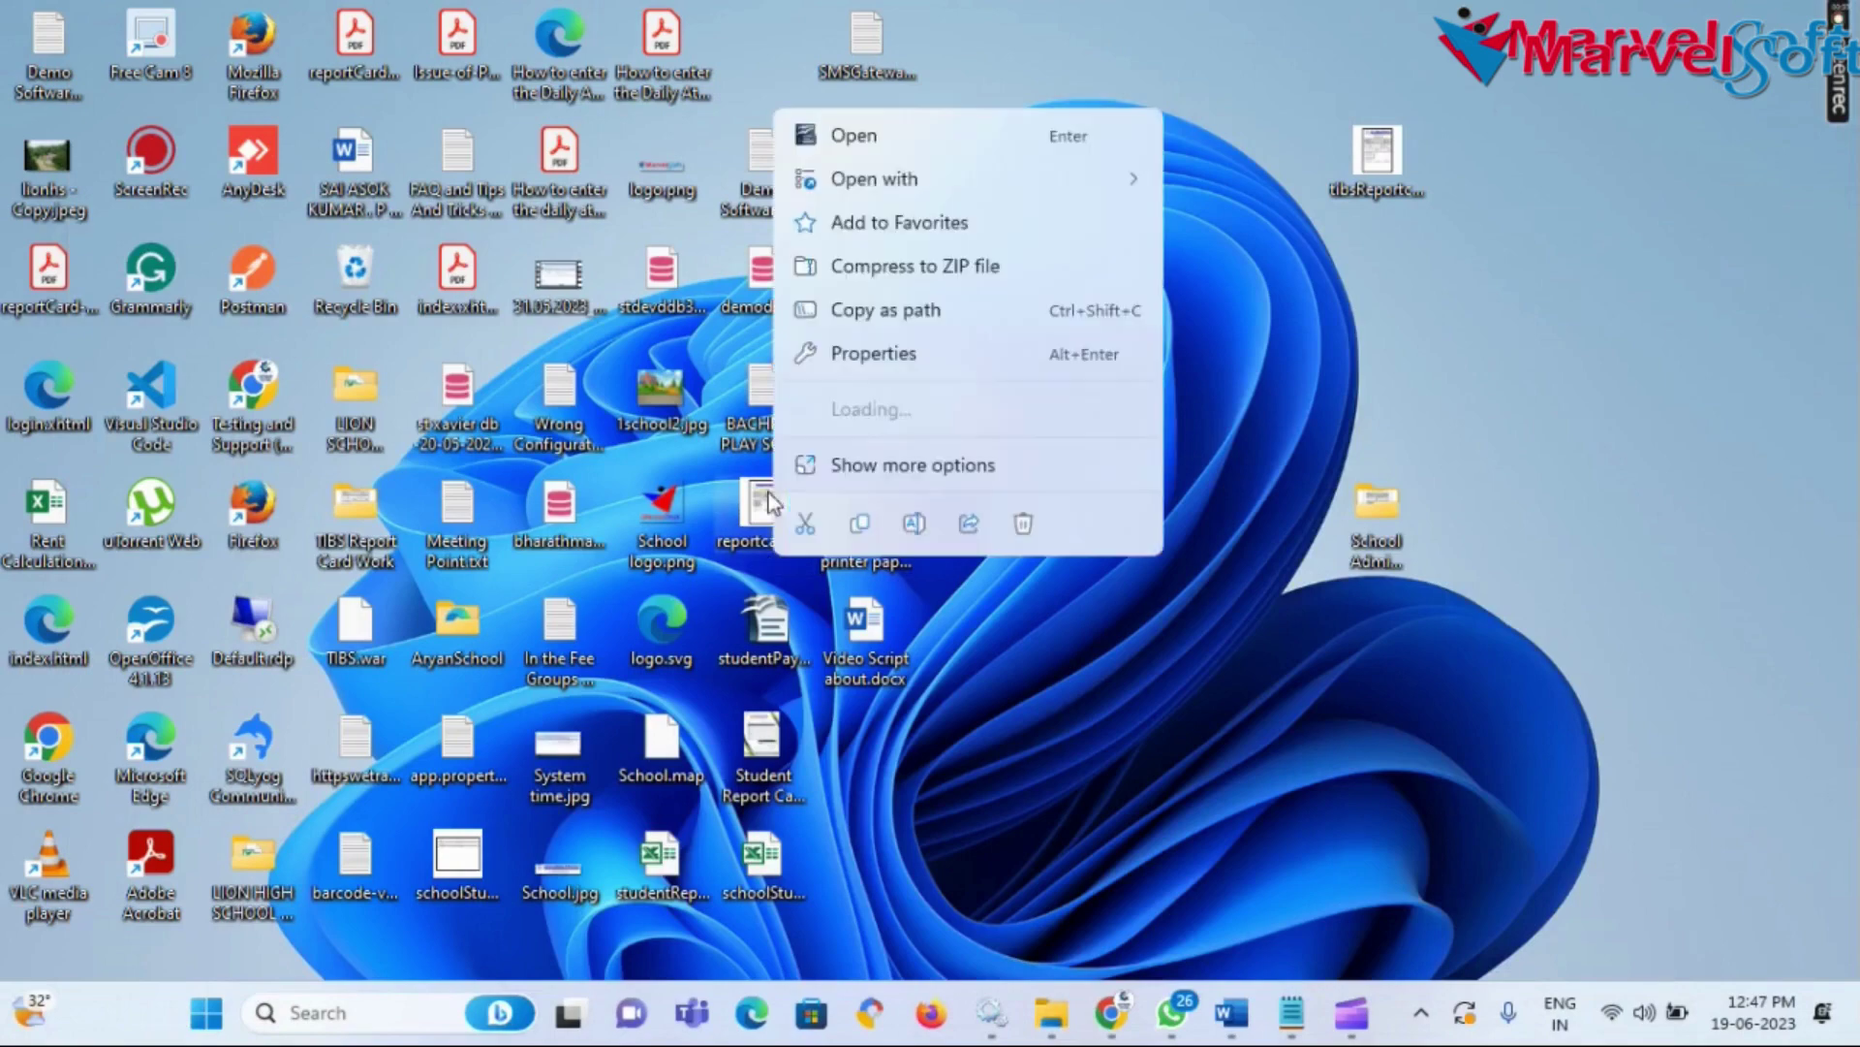
{"action": "left_click", "coordinate": [859, 525]}
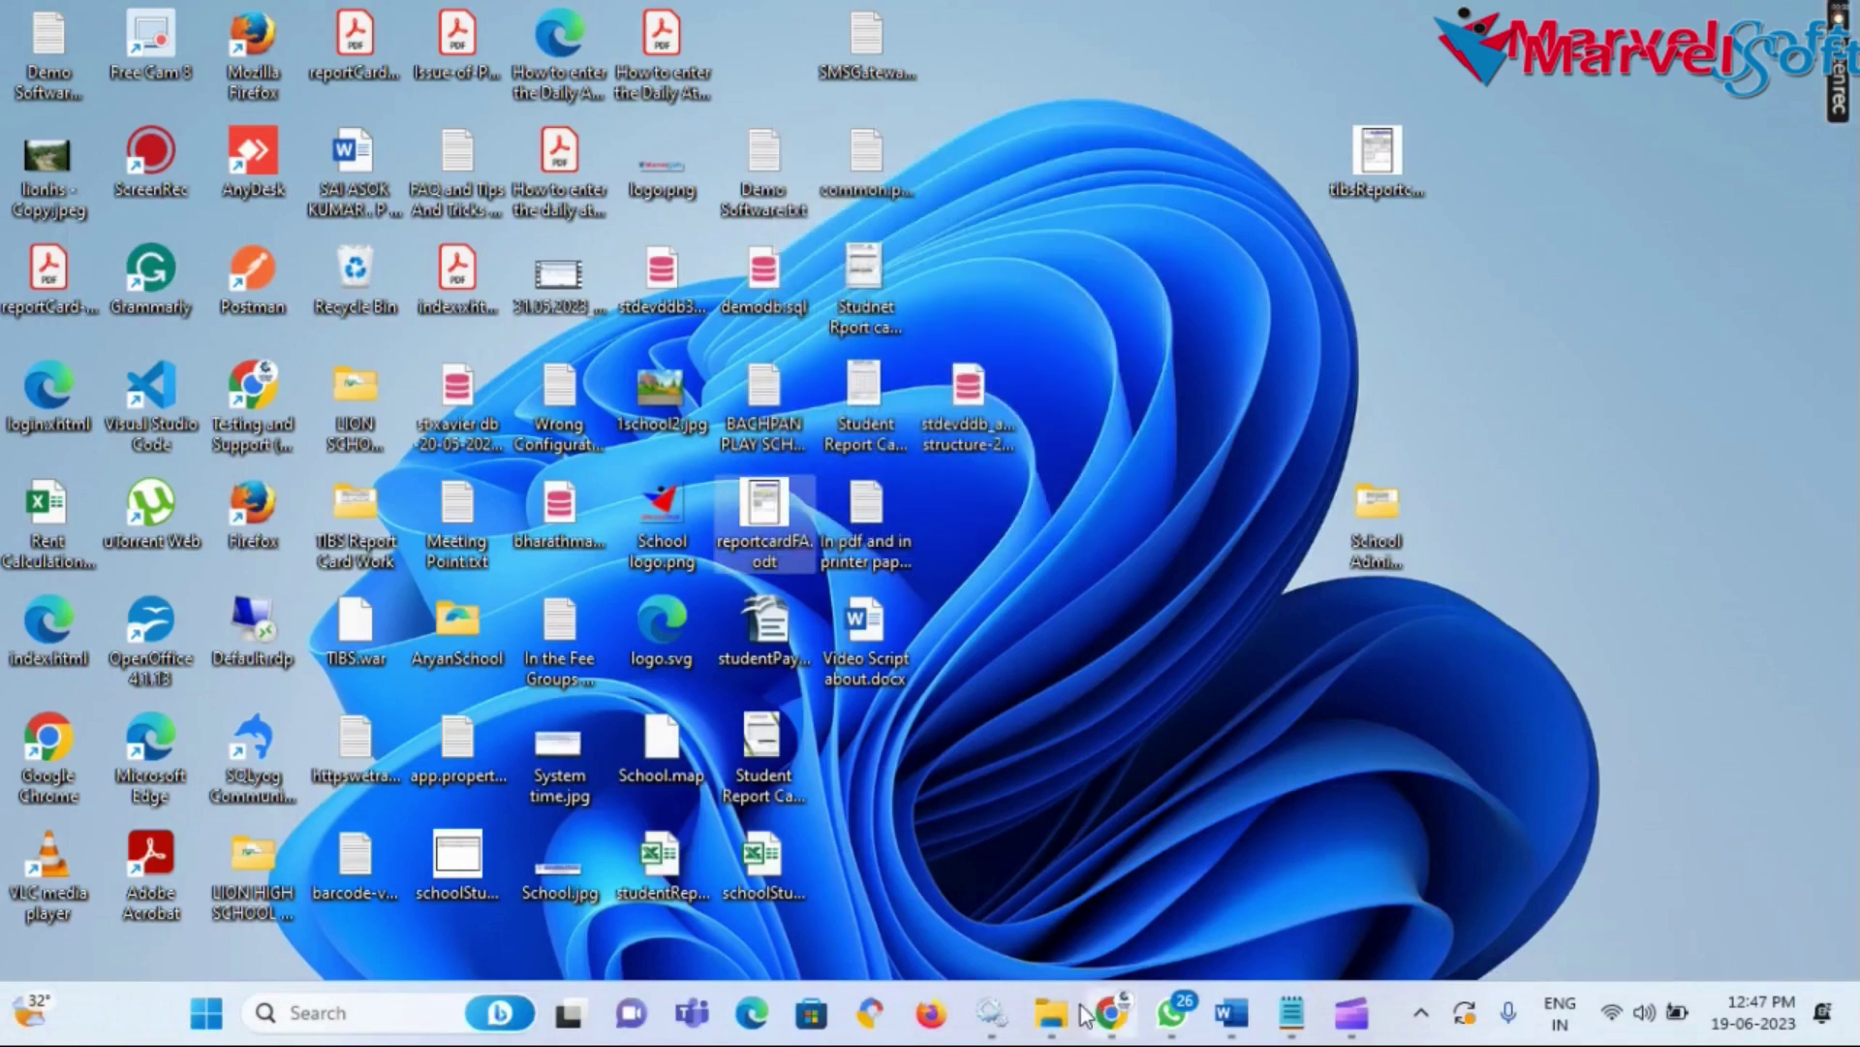
{"action": "mouse_move", "coordinate": [1052, 1012]}
{"action": "left_click", "coordinate": [920, 870]}
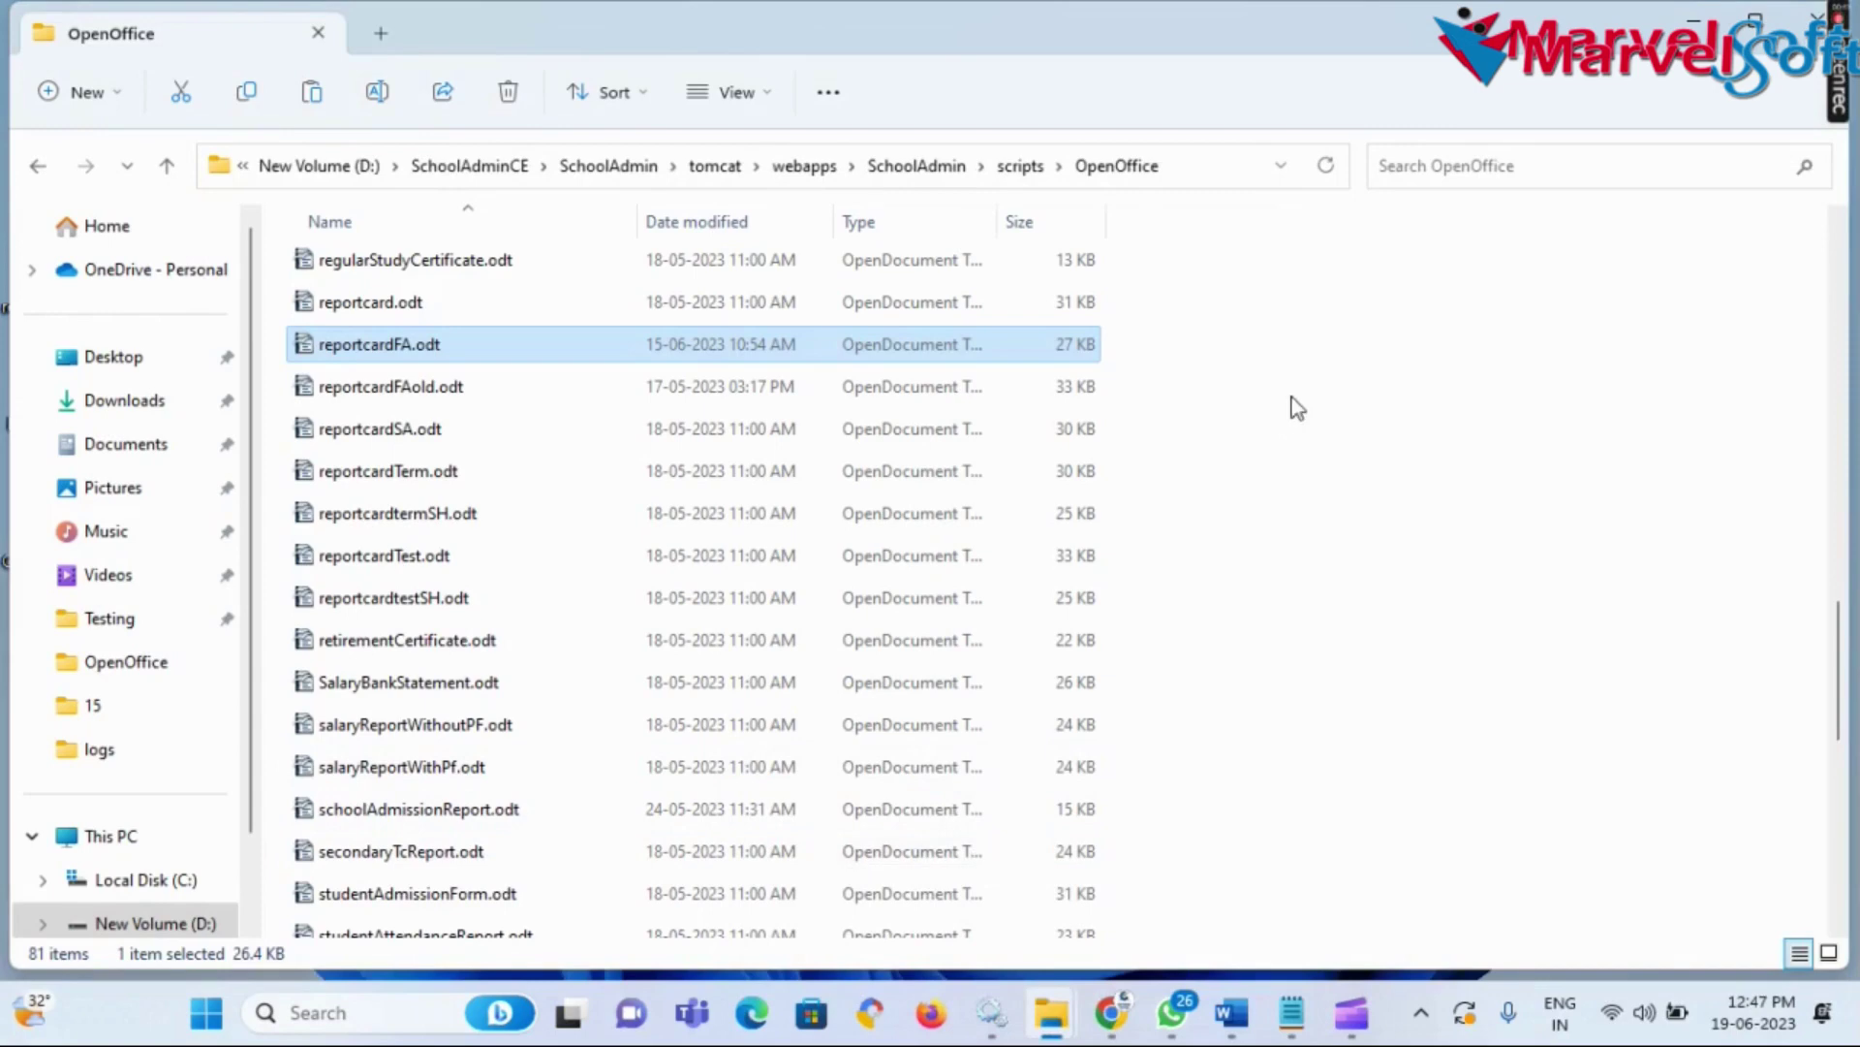
{"action": "right_click", "coordinate": [1294, 365]}
{"action": "left_click", "coordinate": [1326, 402]}
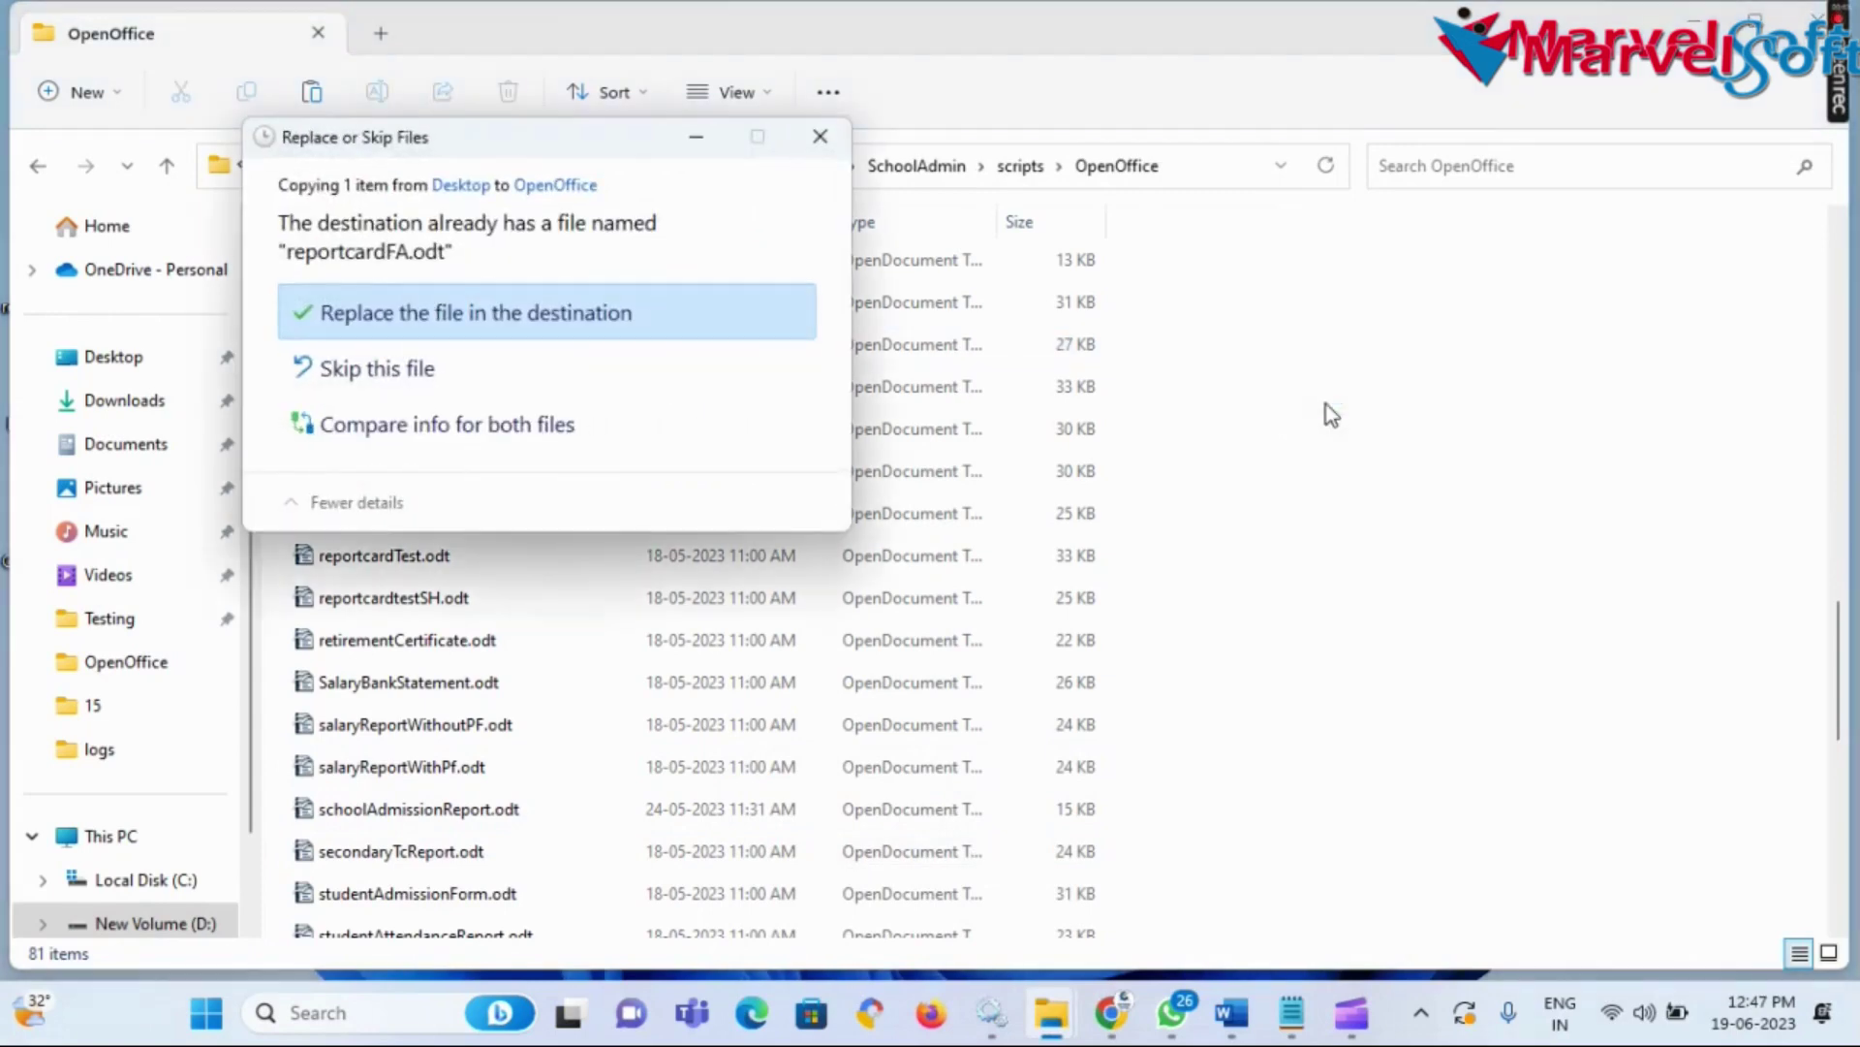
{"action": "left_click", "coordinate": [421, 326]}
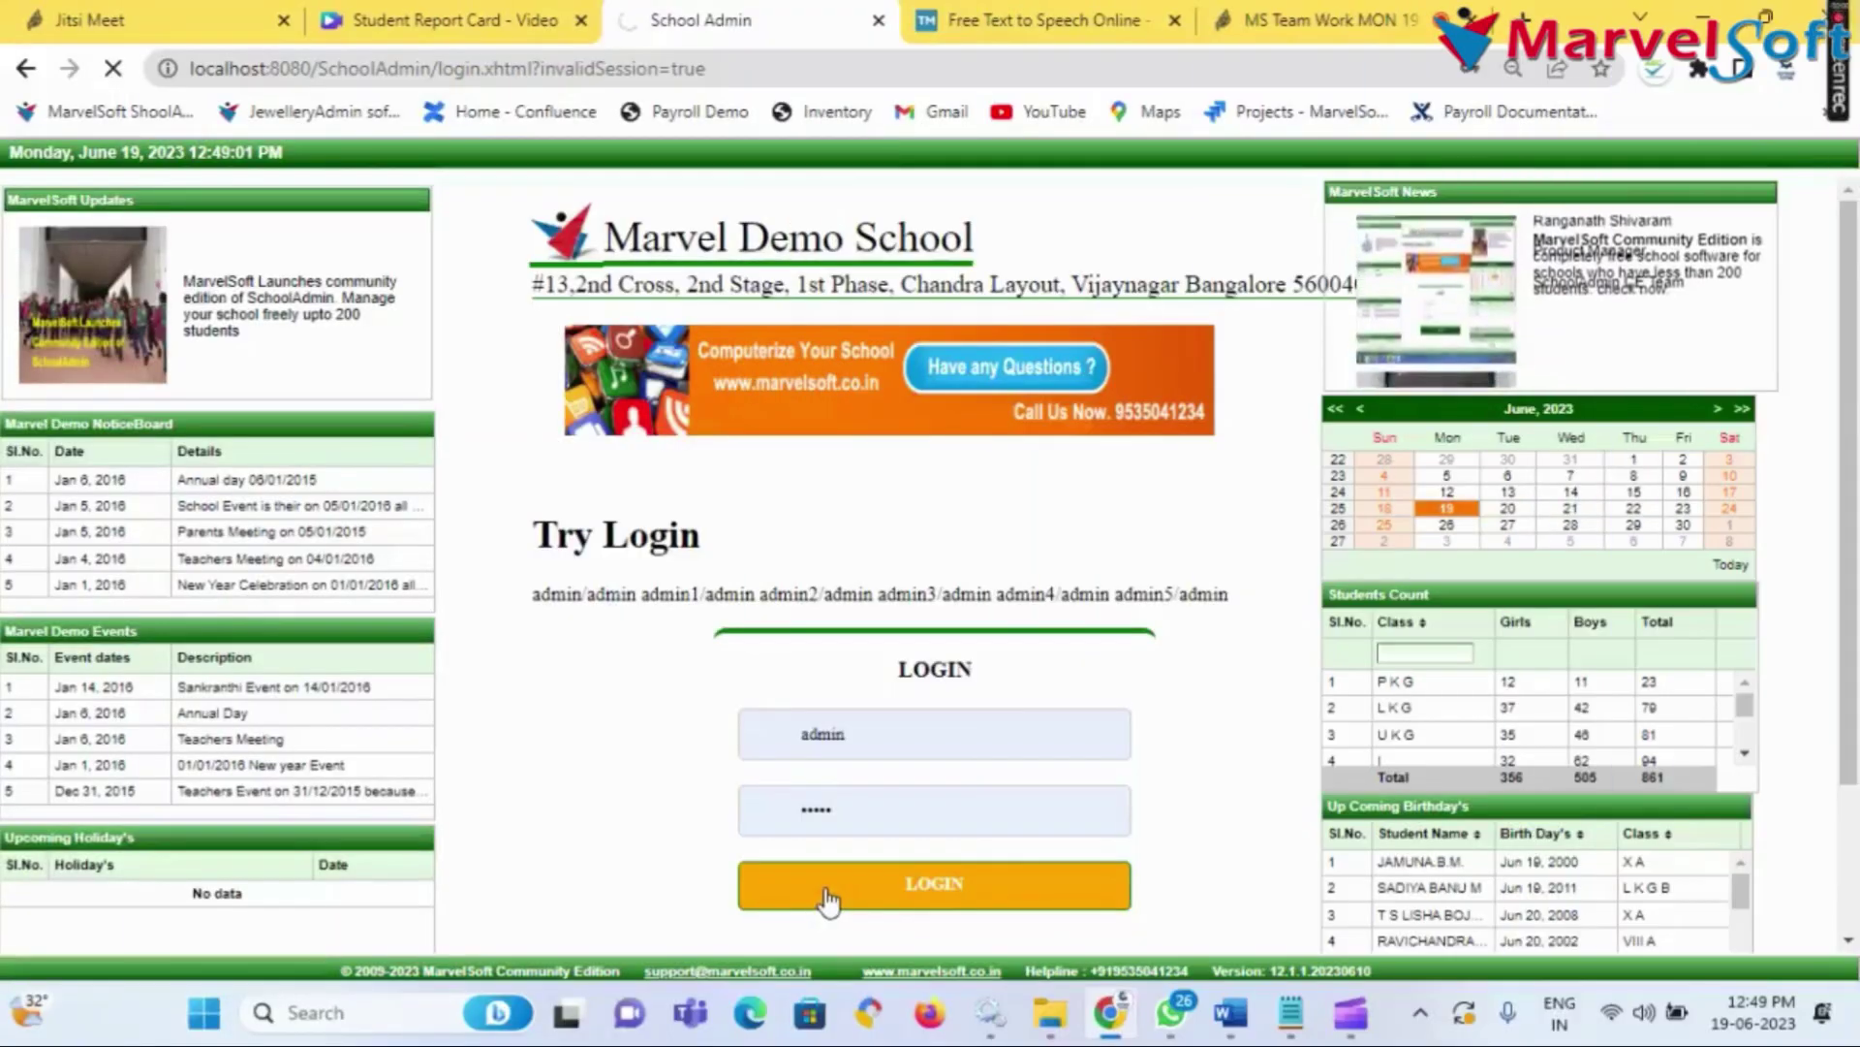
Sign in to SchoolAdmin and go to Grading System's Generate Student Report Card page
{"action": "left_click", "coordinate": [828, 899]}
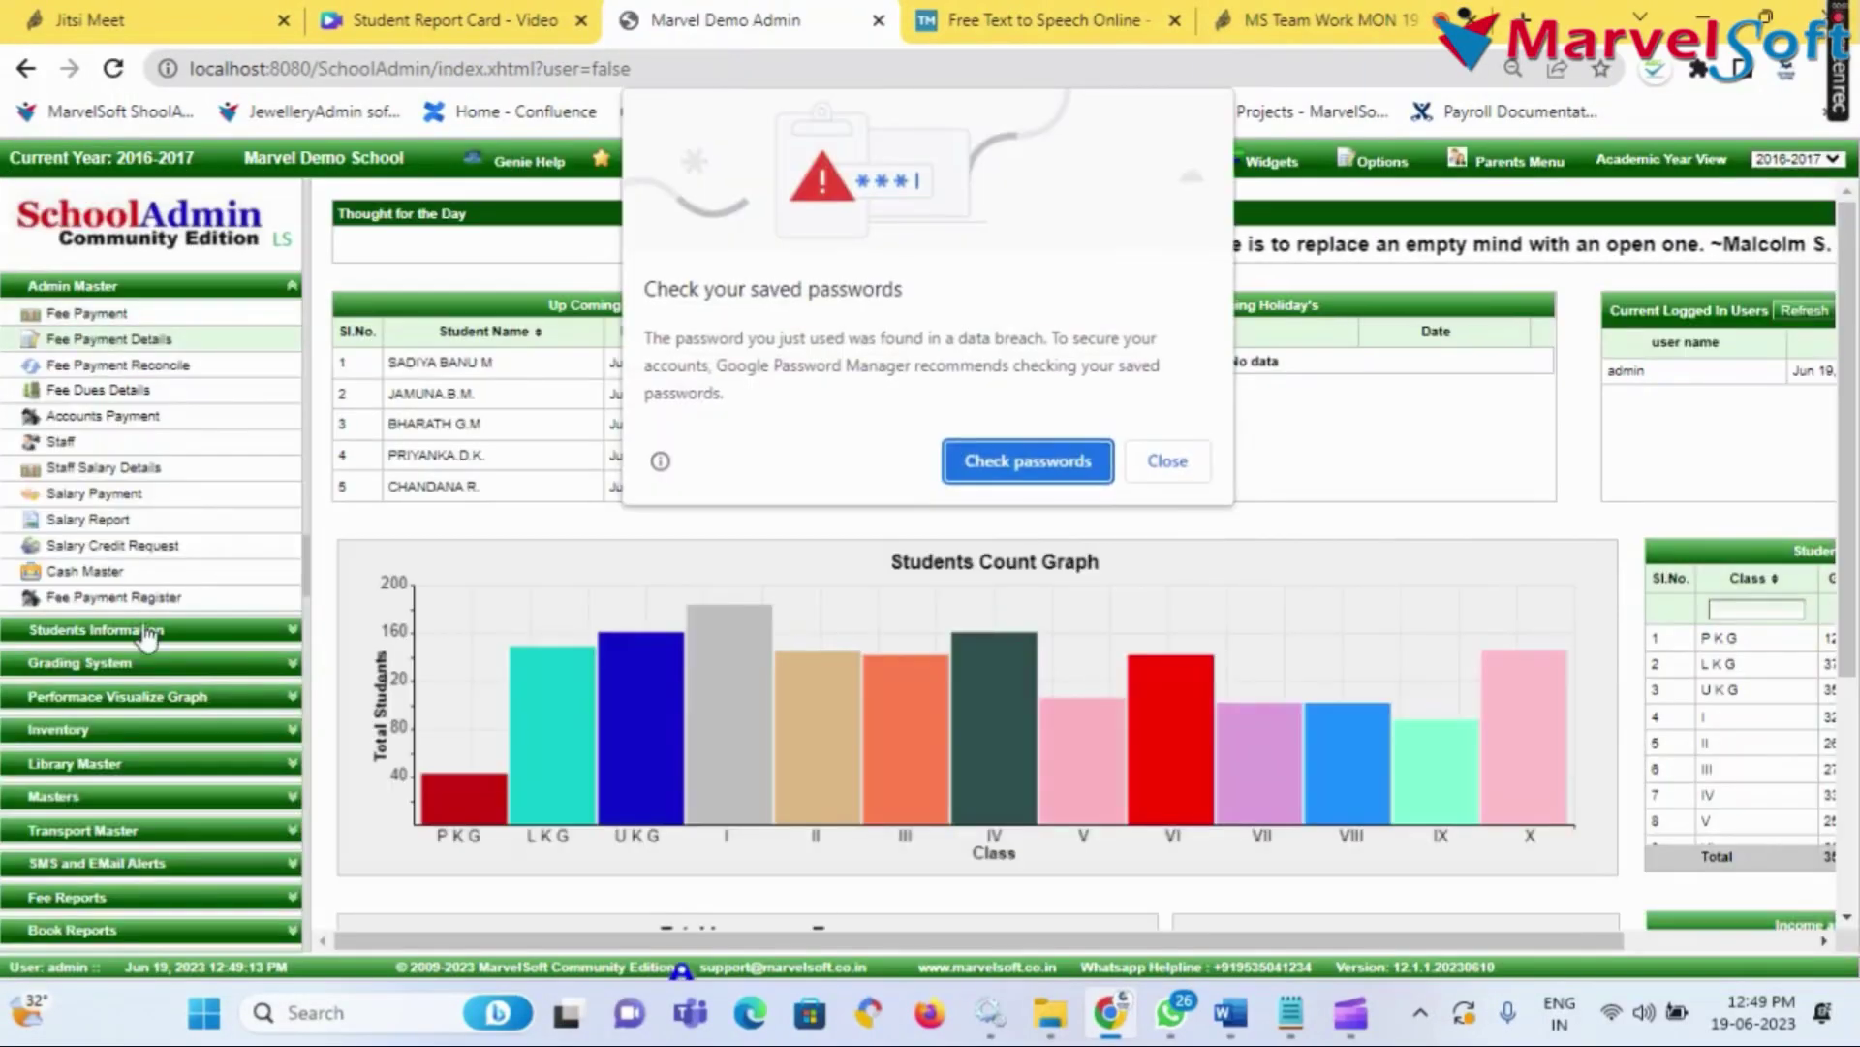
{"action": "left_click", "coordinate": [1186, 472]}
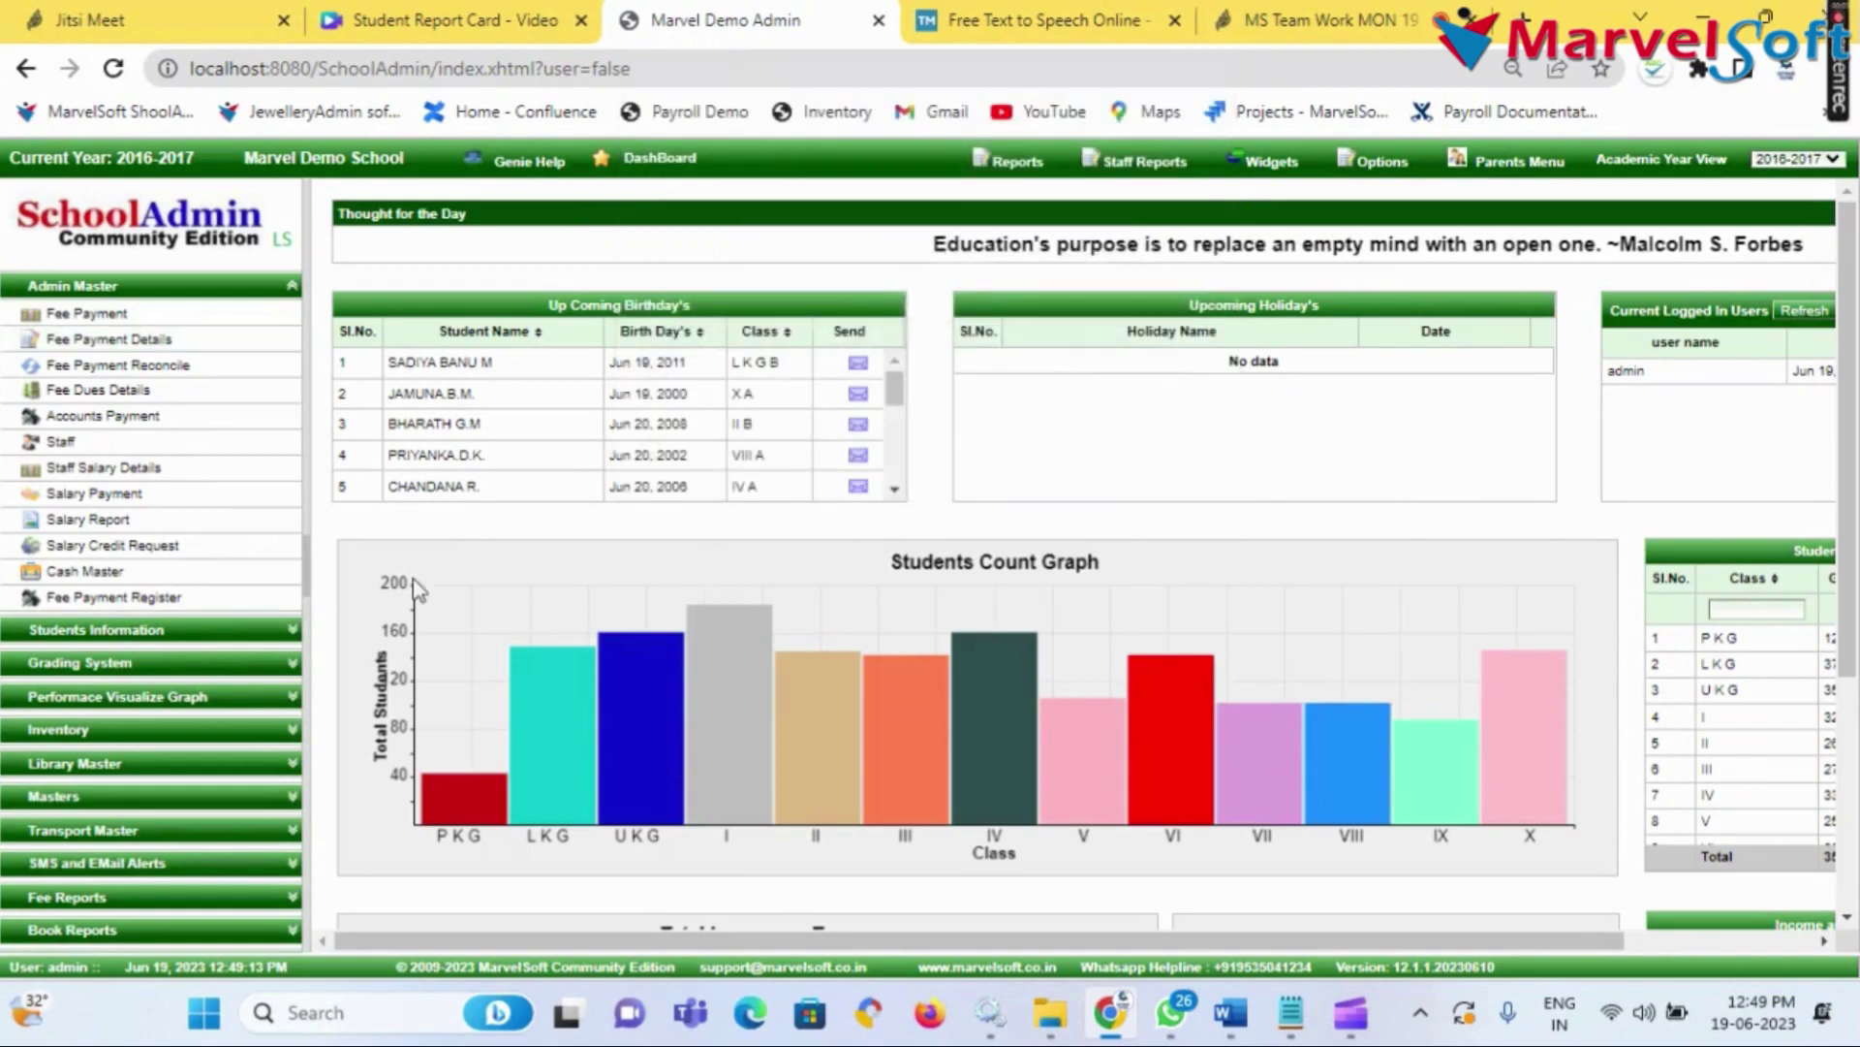
{"action": "left_click", "coordinate": [208, 663]}
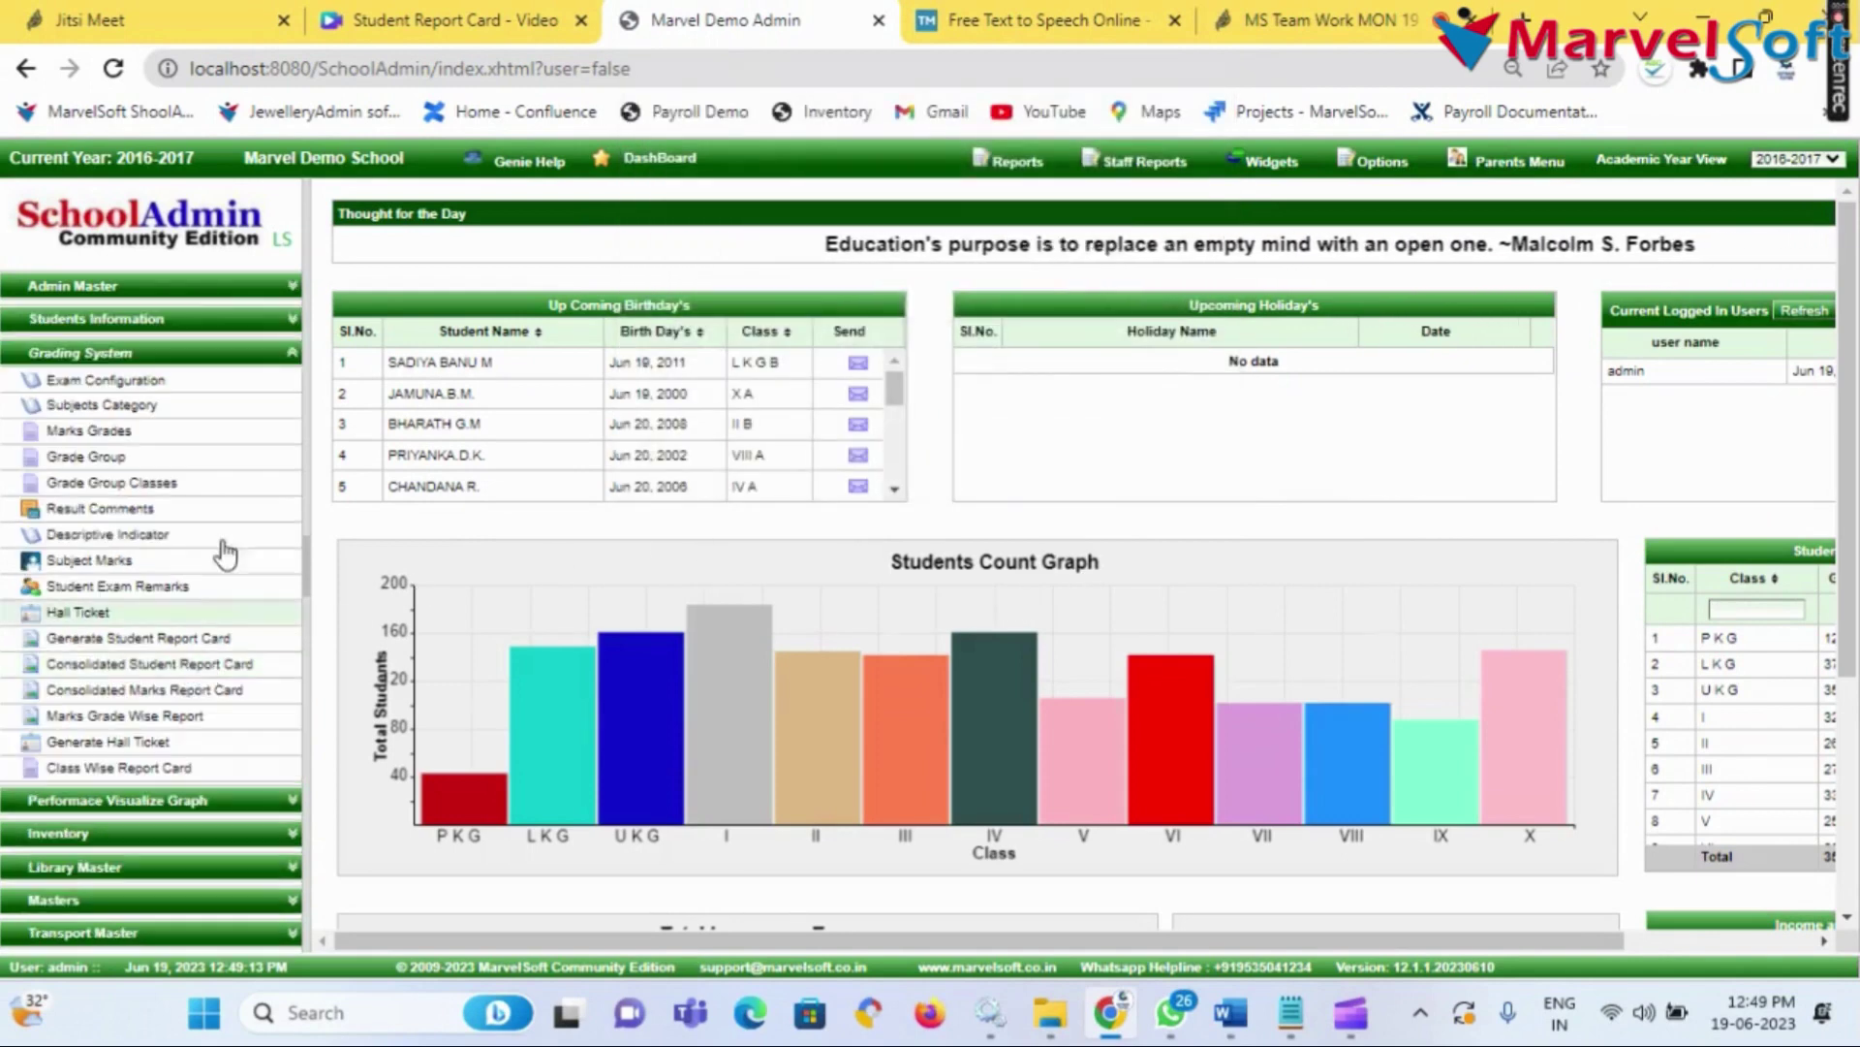
{"action": "left_click", "coordinate": [184, 640]}
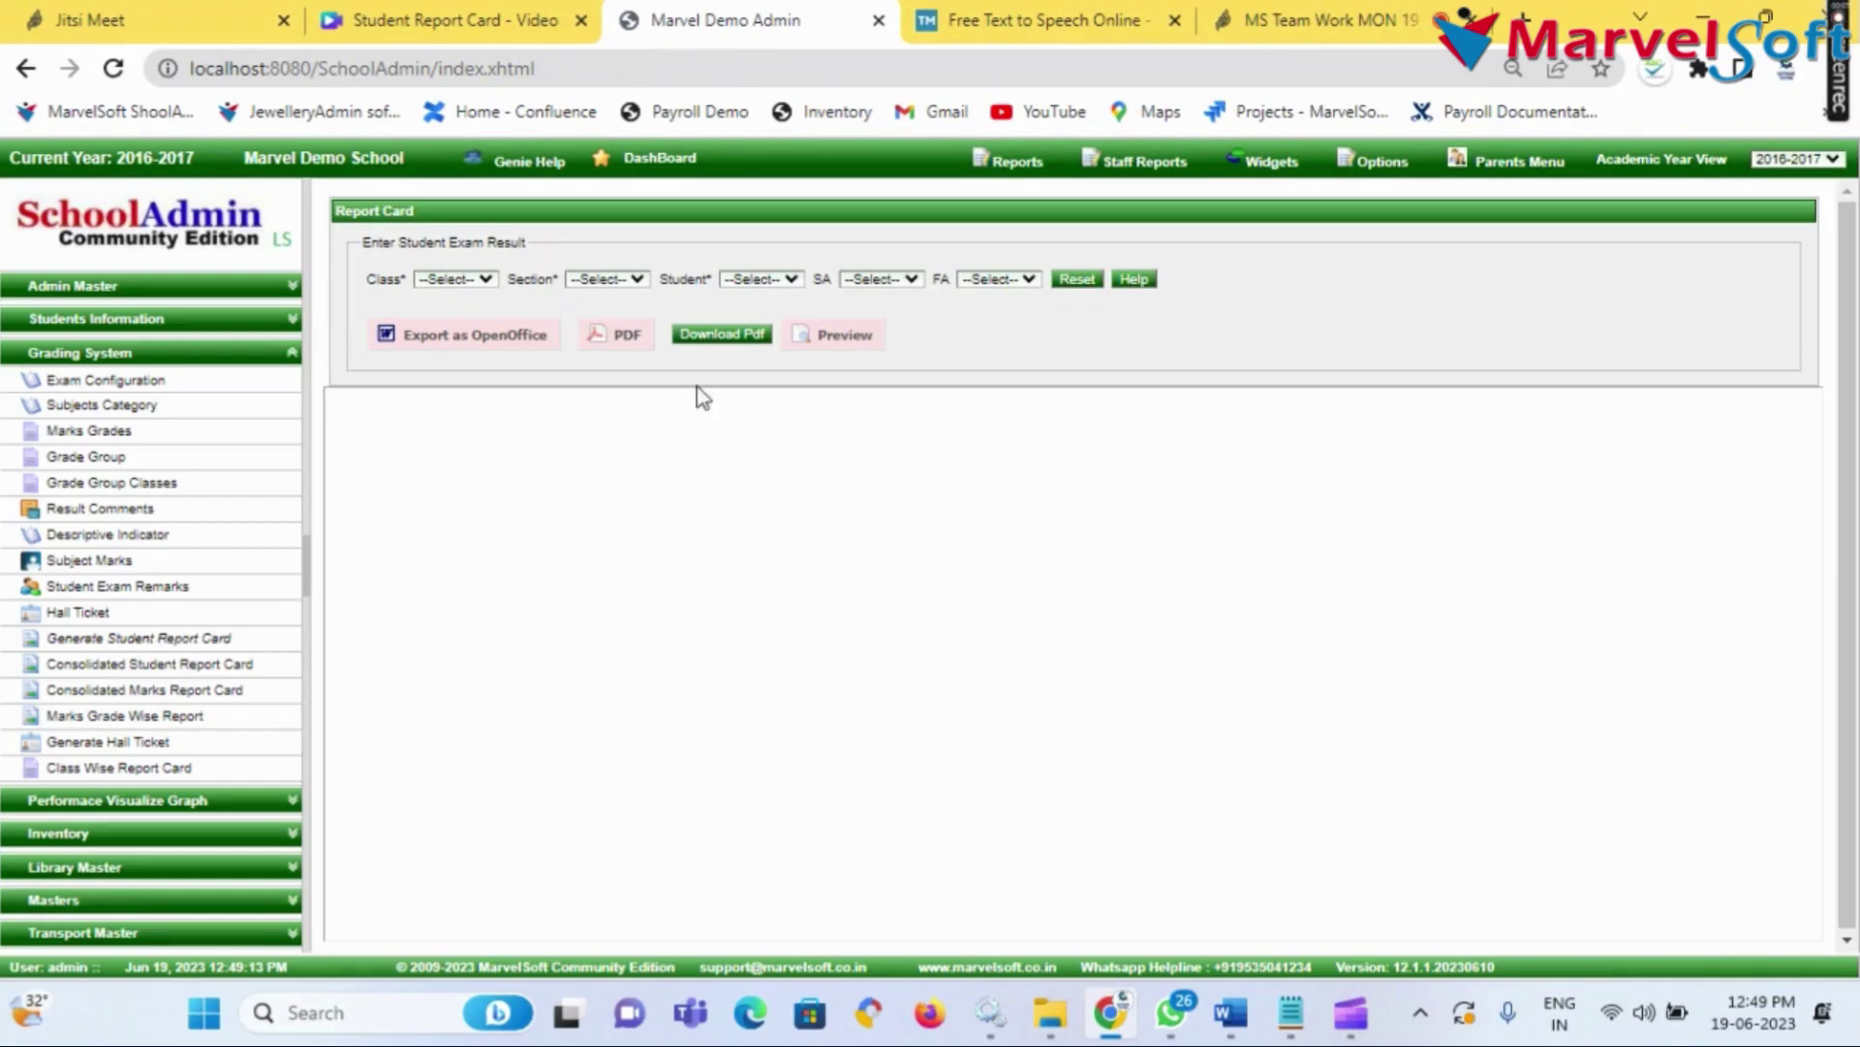
Choose Class P K G, Section A, a student, and exam FA 1 on the report card form
{"action": "left_click", "coordinate": [450, 278]}
{"action": "left_click", "coordinate": [461, 314]}
{"action": "left_click", "coordinate": [605, 283]}
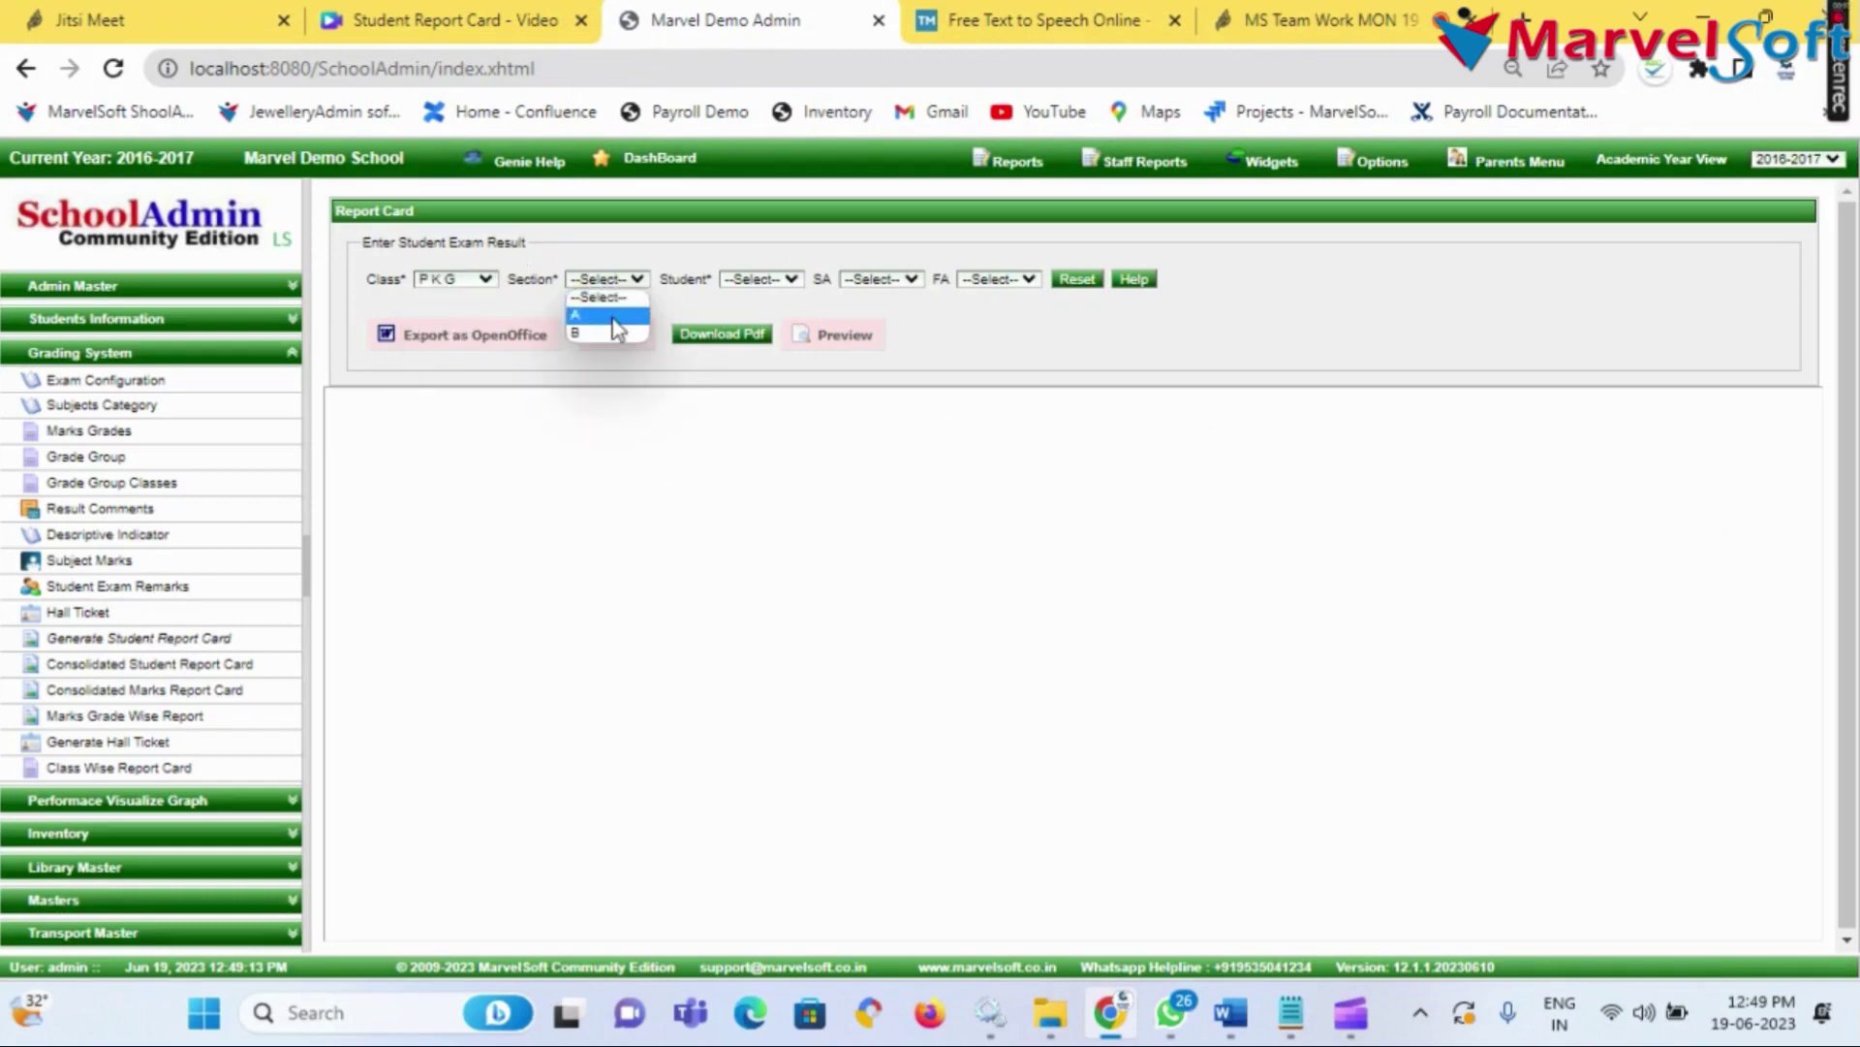
{"action": "left_click", "coordinate": [614, 317]}
{"action": "left_click", "coordinate": [777, 282]}
{"action": "left_click", "coordinate": [792, 334]}
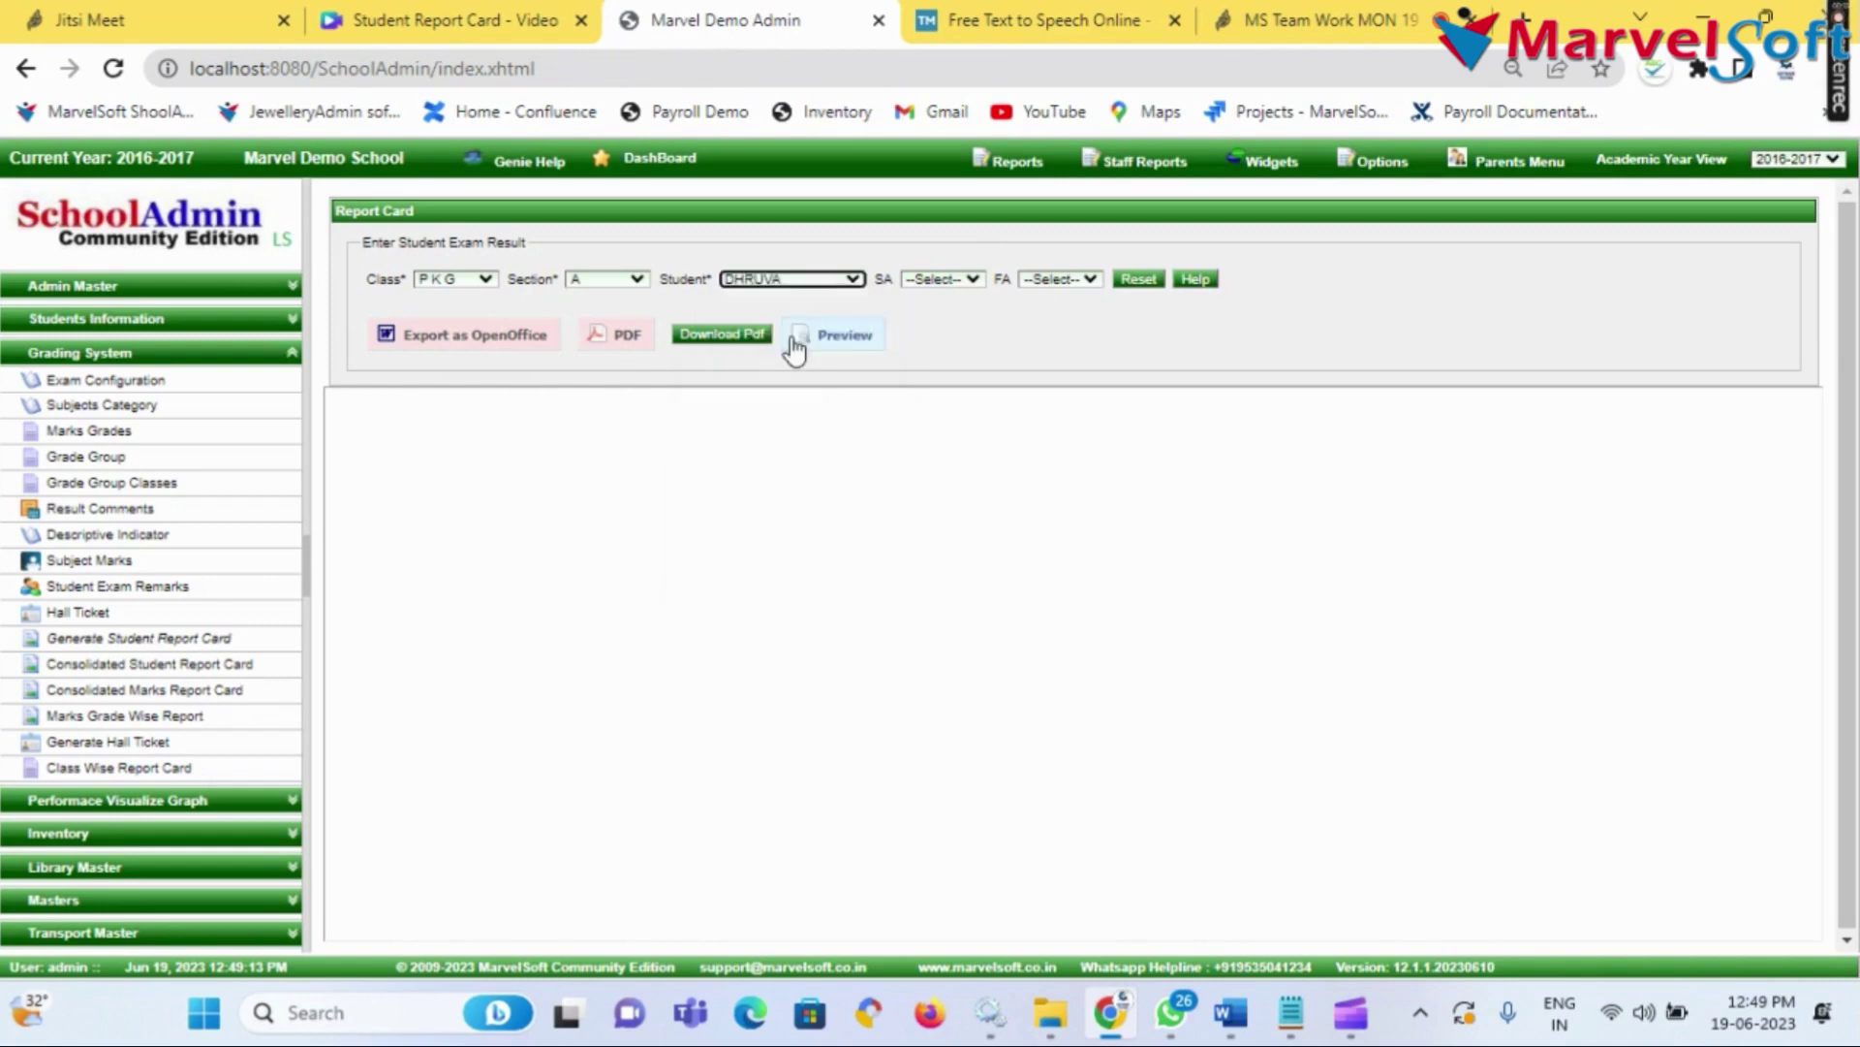
{"action": "left_click", "coordinate": [787, 291]}
{"action": "left_click", "coordinate": [834, 310]}
{"action": "left_click", "coordinate": [917, 283]}
{"action": "left_click", "coordinate": [1042, 281]}
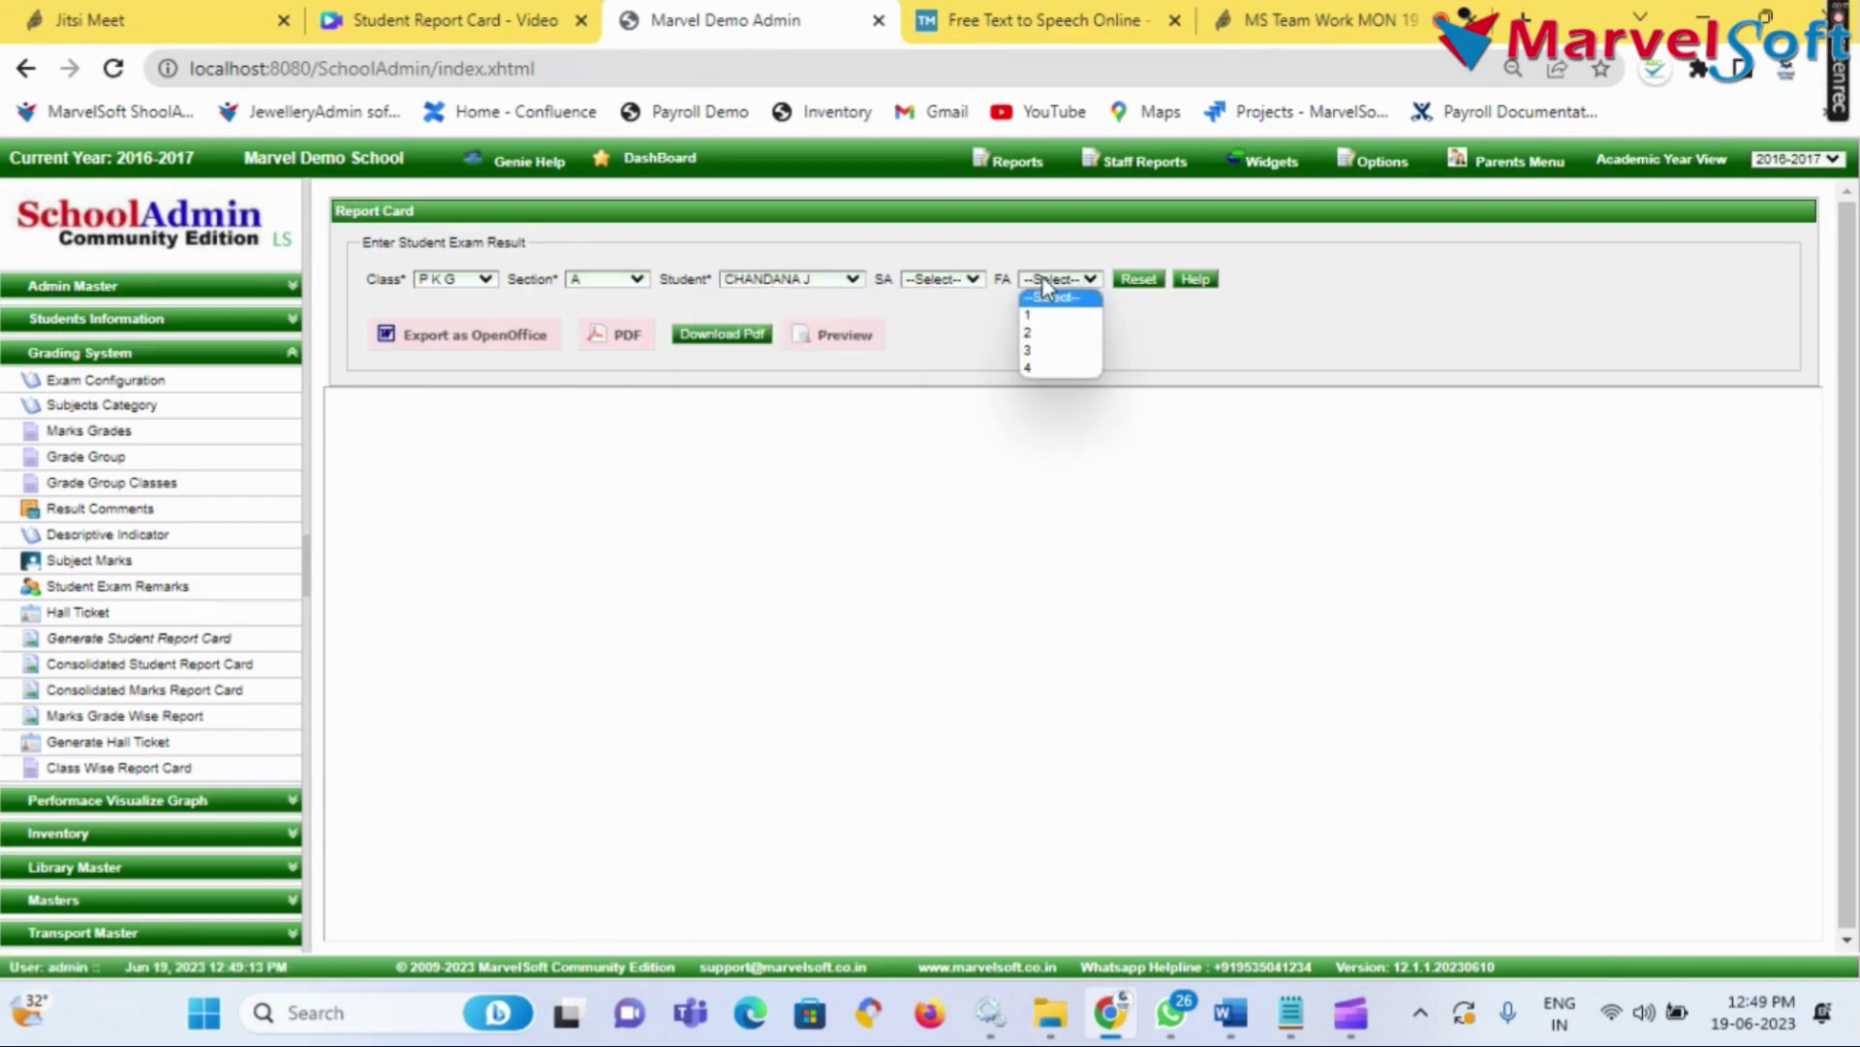
{"action": "left_click", "coordinate": [1046, 318]}
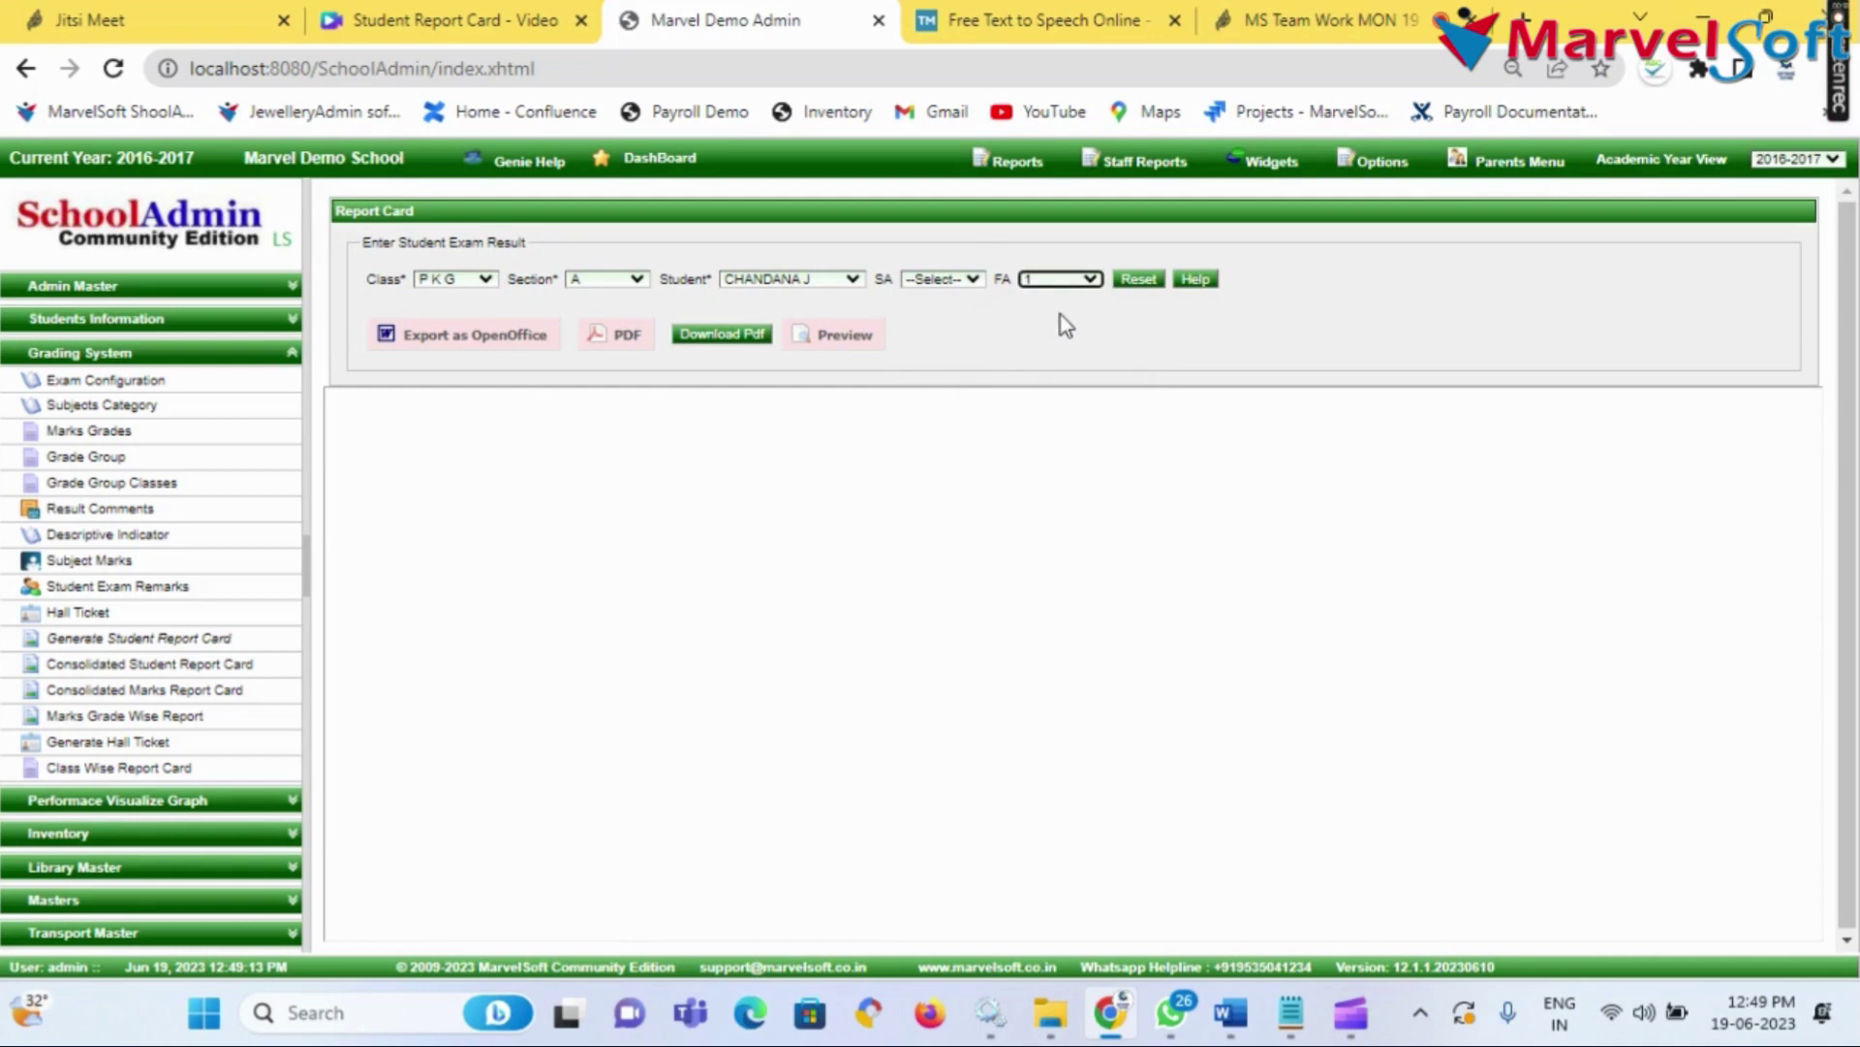
Preview the selected student's FA 1 report card
{"action": "left_click", "coordinate": [847, 340]}
{"action": "scroll", "coordinate": [809, 475], "scroll_direction": "down", "scroll_amount": 5}
{"action": "scroll", "coordinate": [809, 475], "scroll_direction": "up", "scroll_amount": 5}
Generate the report card as a PDF and scroll through it to check the new template
{"action": "left_click", "coordinate": [627, 334]}
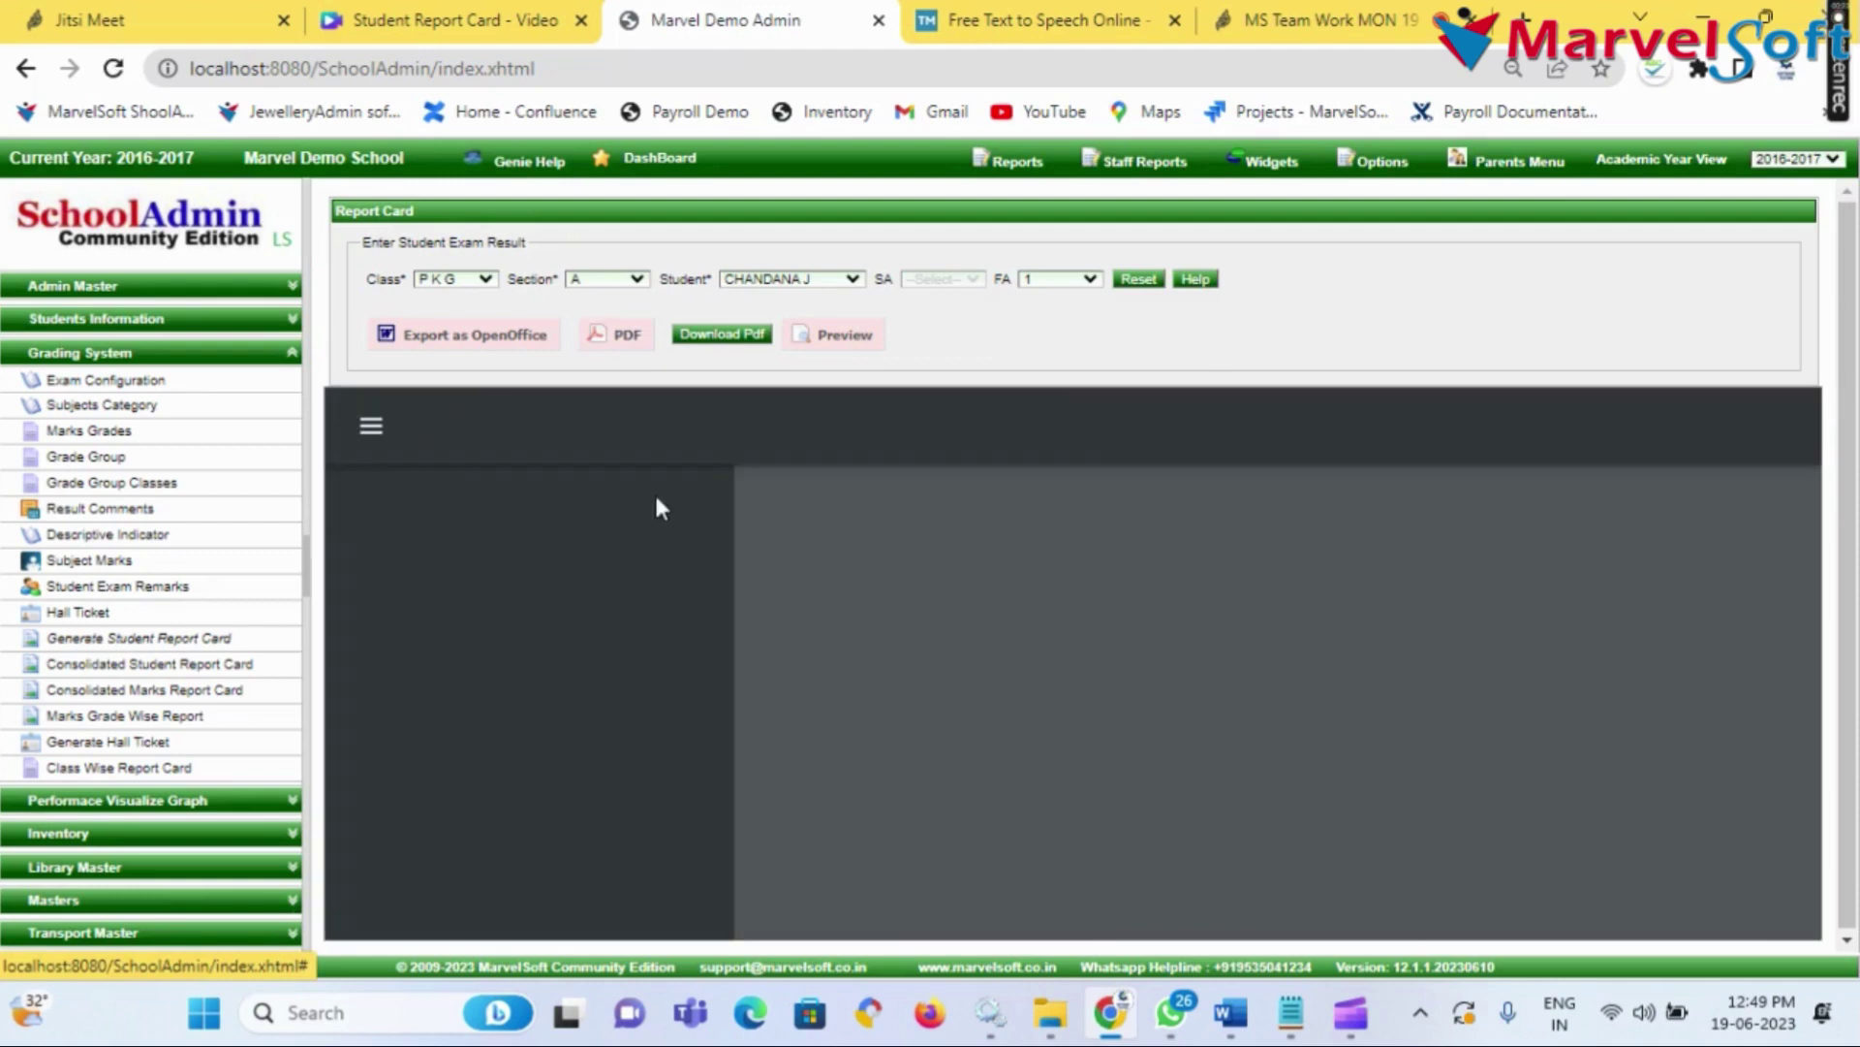
{"action": "scroll", "coordinate": [841, 607], "scroll_direction": "down", "scroll_amount": 3}
{"action": "scroll", "coordinate": [841, 607], "scroll_direction": "down", "scroll_amount": 3}
{"action": "scroll", "coordinate": [841, 606], "scroll_direction": "up", "scroll_amount": 8}
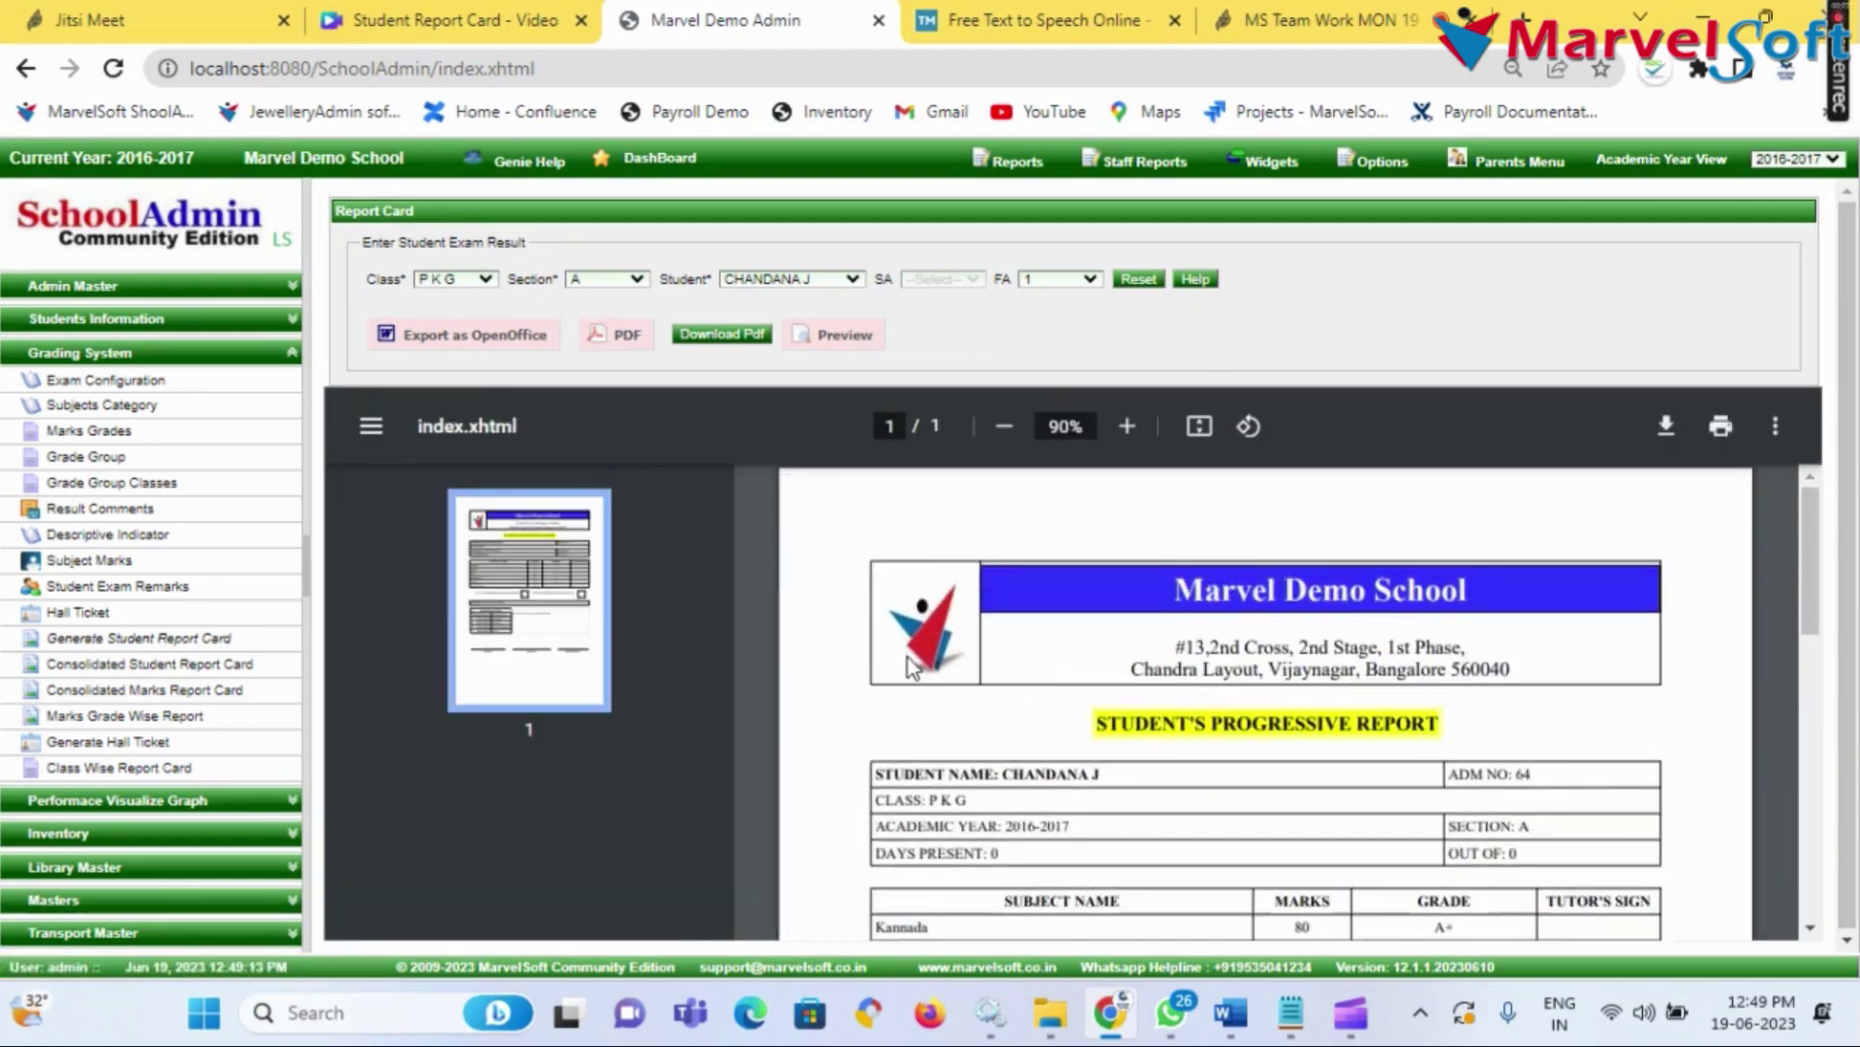
{"action": "scroll", "coordinate": [1047, 678], "scroll_direction": "down", "scroll_amount": 3}
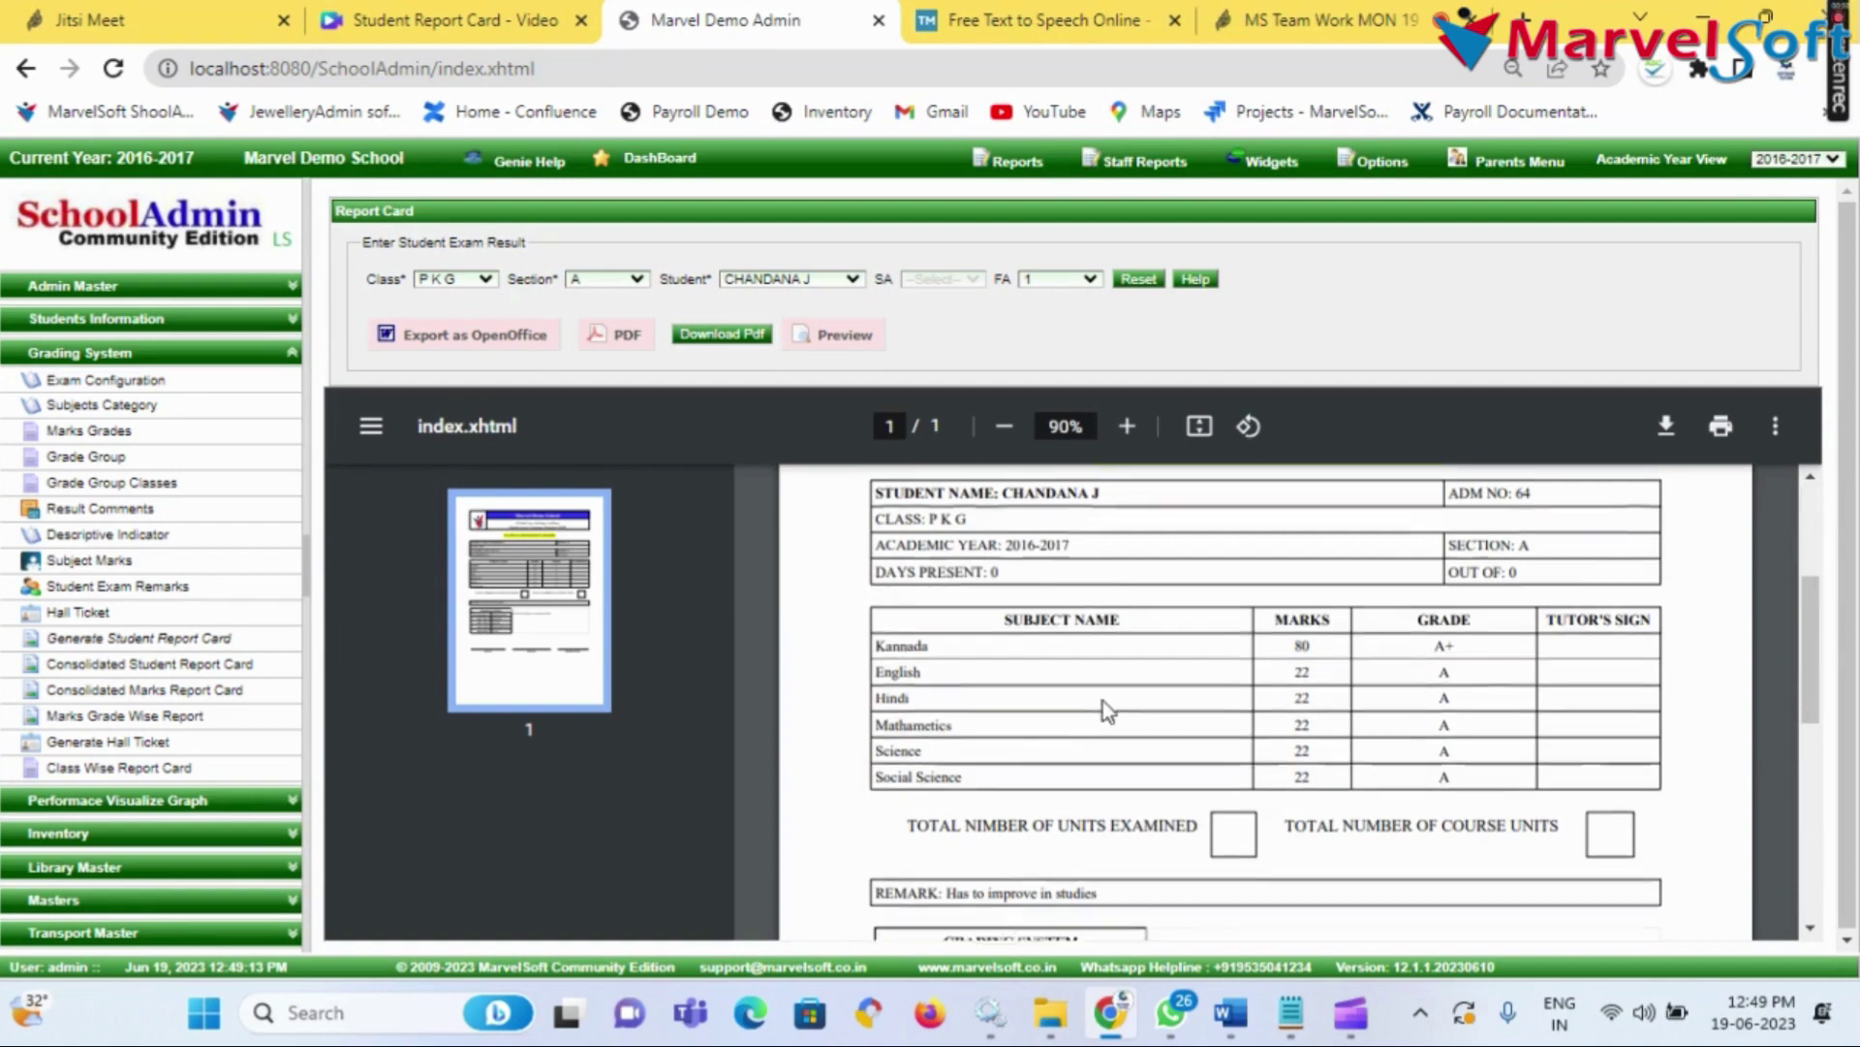